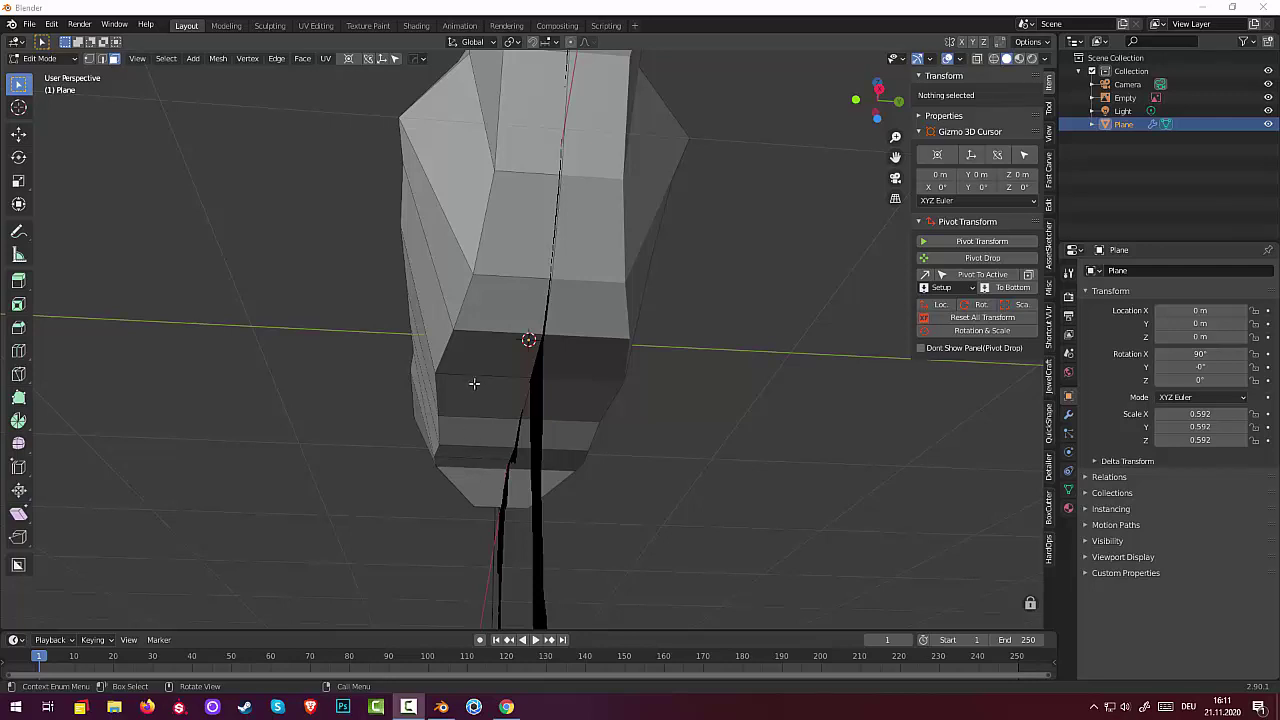
Extrude a short leg stub down from a face on the cow body's underside.
{"action": "left_click", "coordinate": [486, 358]}
{"action": "mouse_move", "coordinate": [486, 358]}
{"action": "middle_mouse_down"}
{"action": "mouse_move", "coordinate": [478, 396]}
{"action": "mouse_move", "coordinate": [514, 363]}
{"action": "mouse_move", "coordinate": [560, 403]}
{"action": "mouse_move", "coordinate": [597, 411]}
{"action": "middle_mouse_up"}
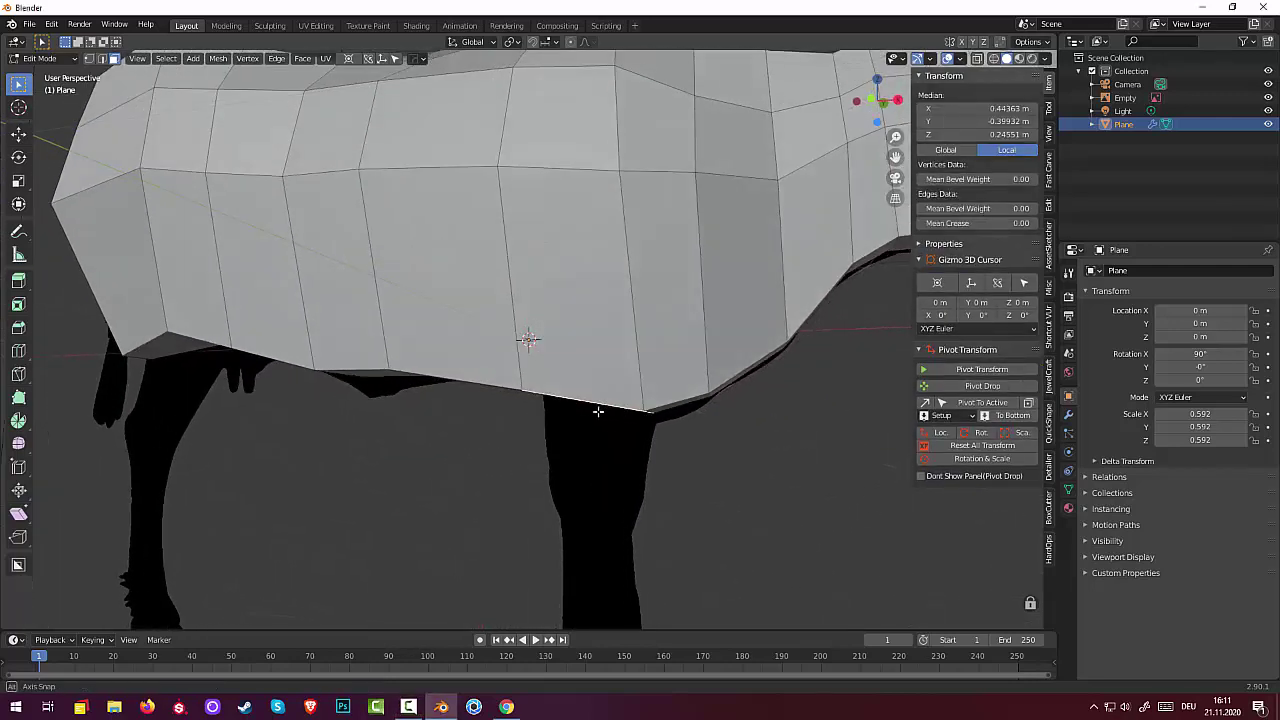
{"action": "key", "text": "e"}
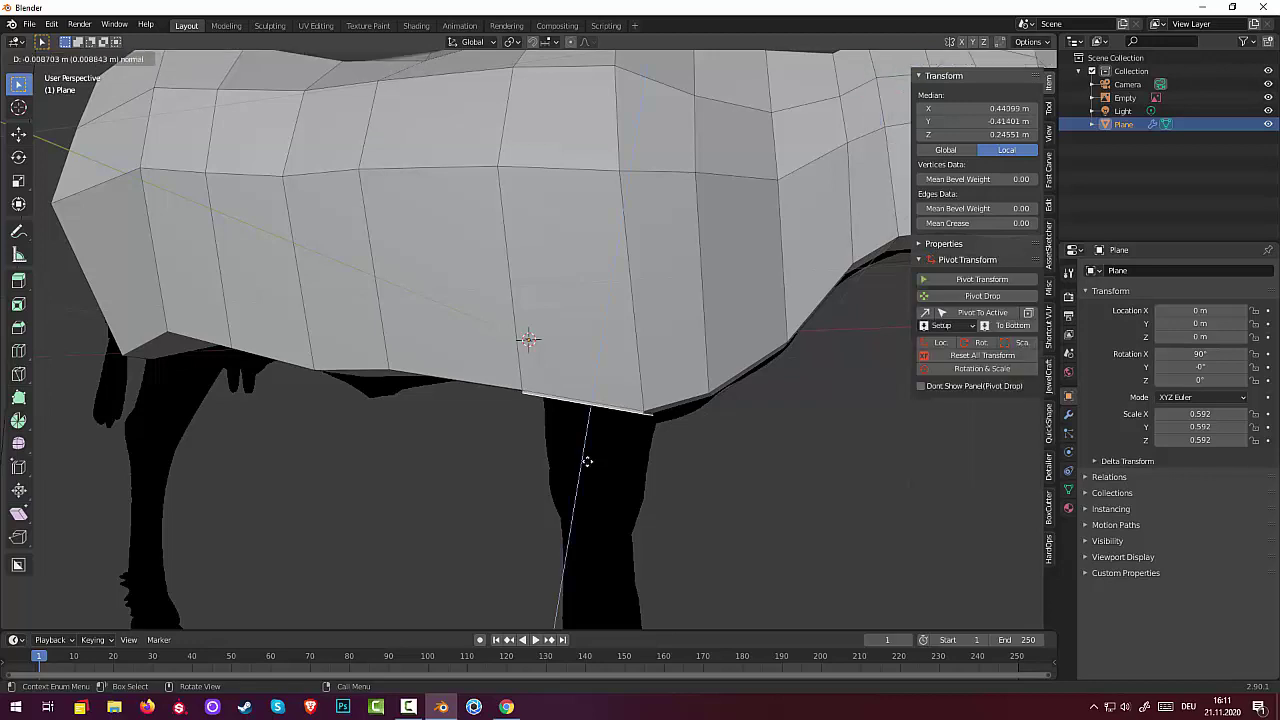
{"action": "left_click", "coordinate": [590, 466]}
{"action": "middle_click_drag", "start_coordinate": [636, 468], "coordinate": [570, 425]}
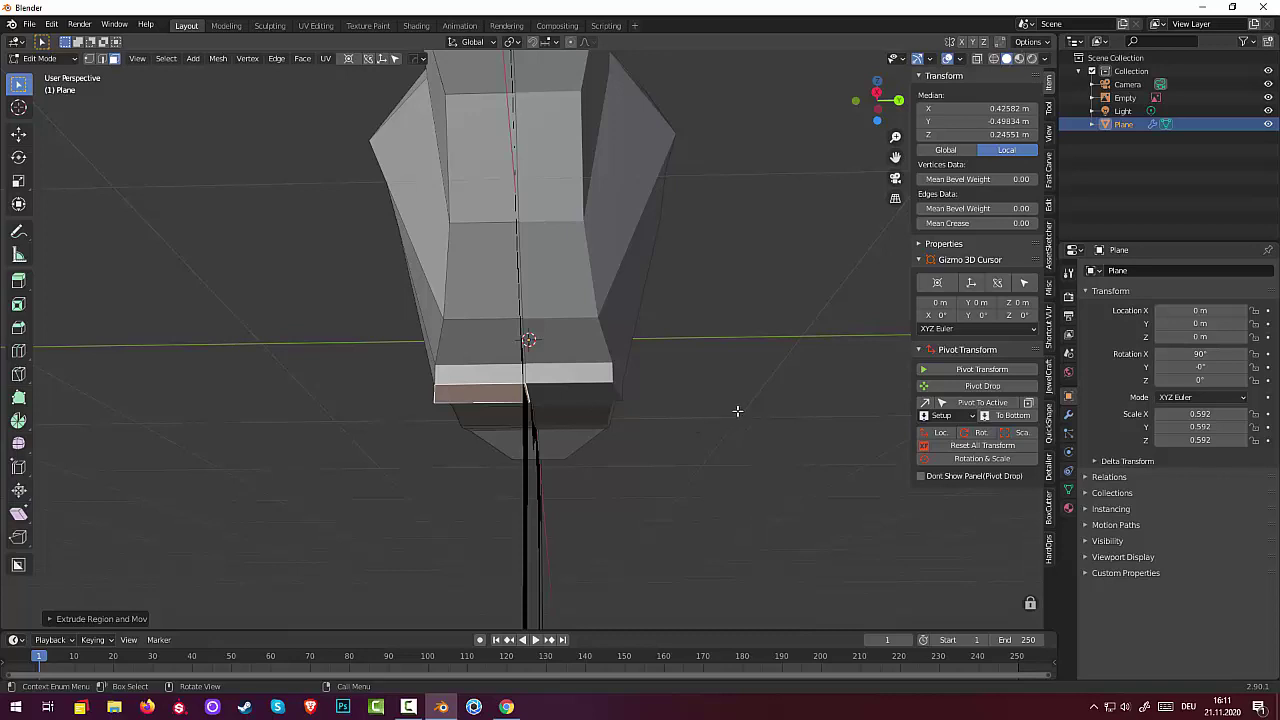
Narrow the leg stub along Y and select its bottom face.
{"action": "key", "text": "s"}
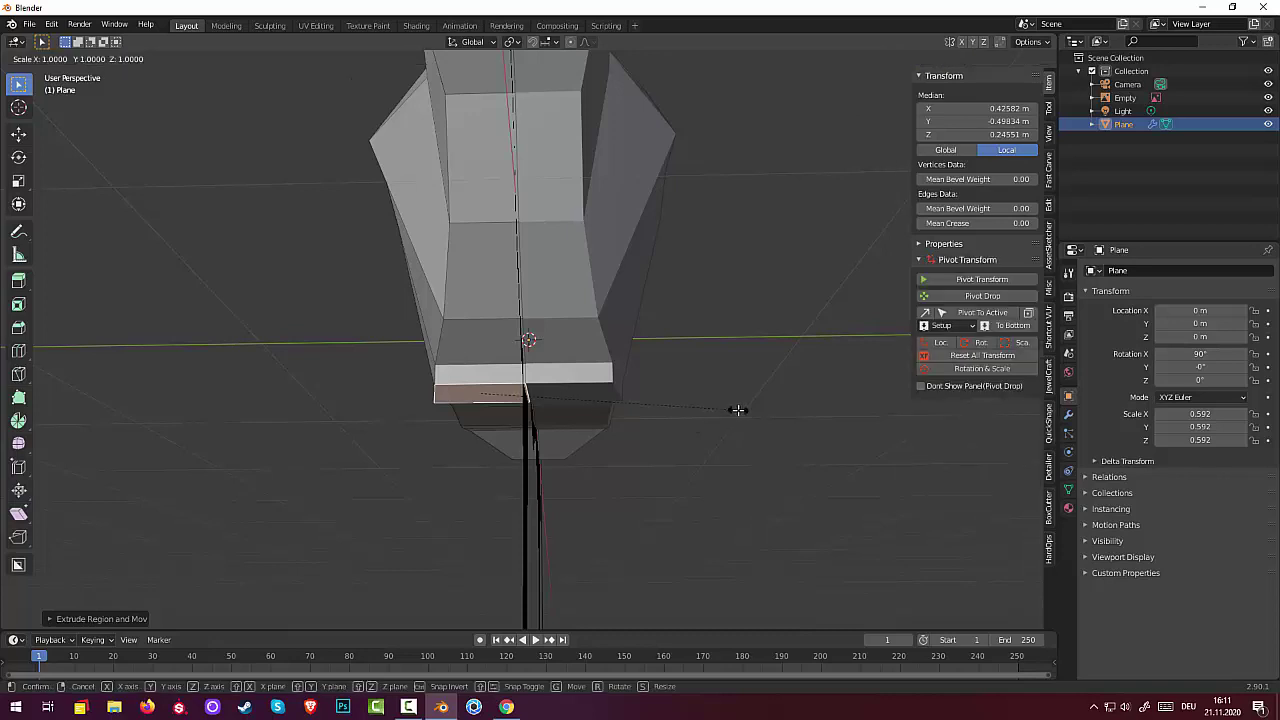
{"action": "key", "text": "y"}
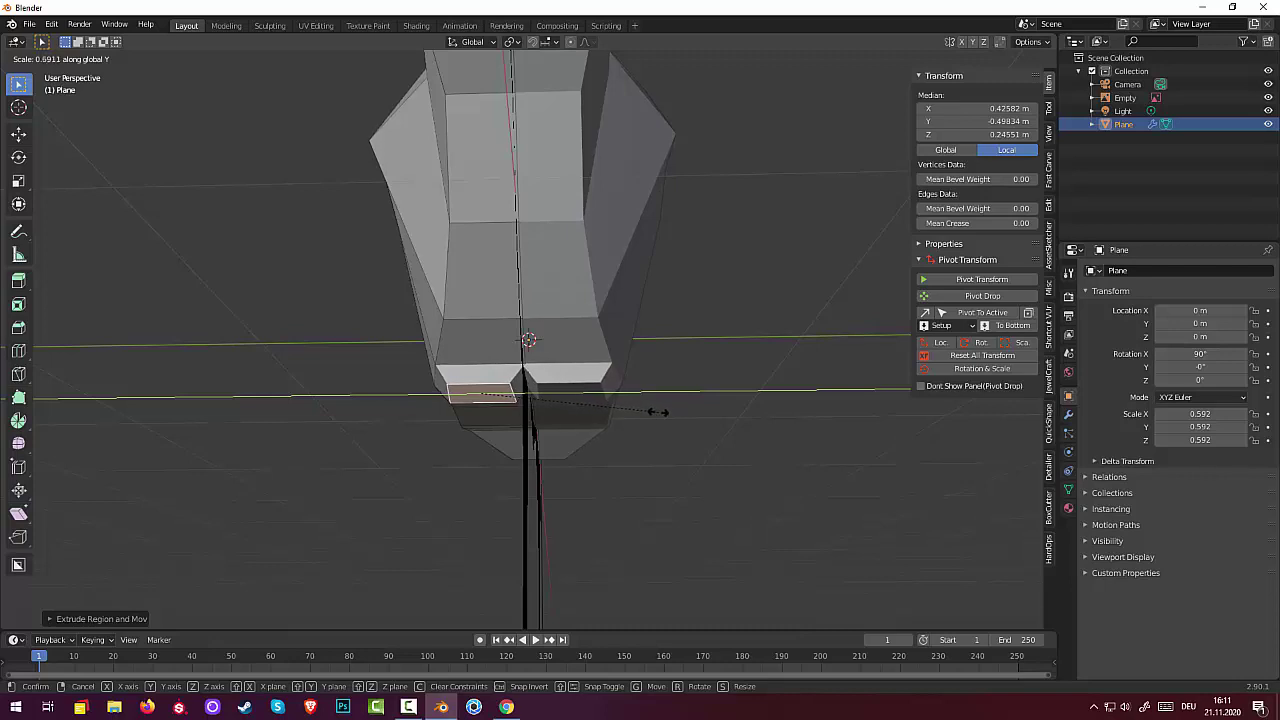
{"action": "left_click", "coordinate": [652, 410]}
{"action": "mouse_move", "coordinate": [651, 415]}
{"action": "middle_mouse_down"}
{"action": "mouse_move", "coordinate": [707, 412]}
{"action": "mouse_move", "coordinate": [568, 420]}
{"action": "middle_mouse_up"}
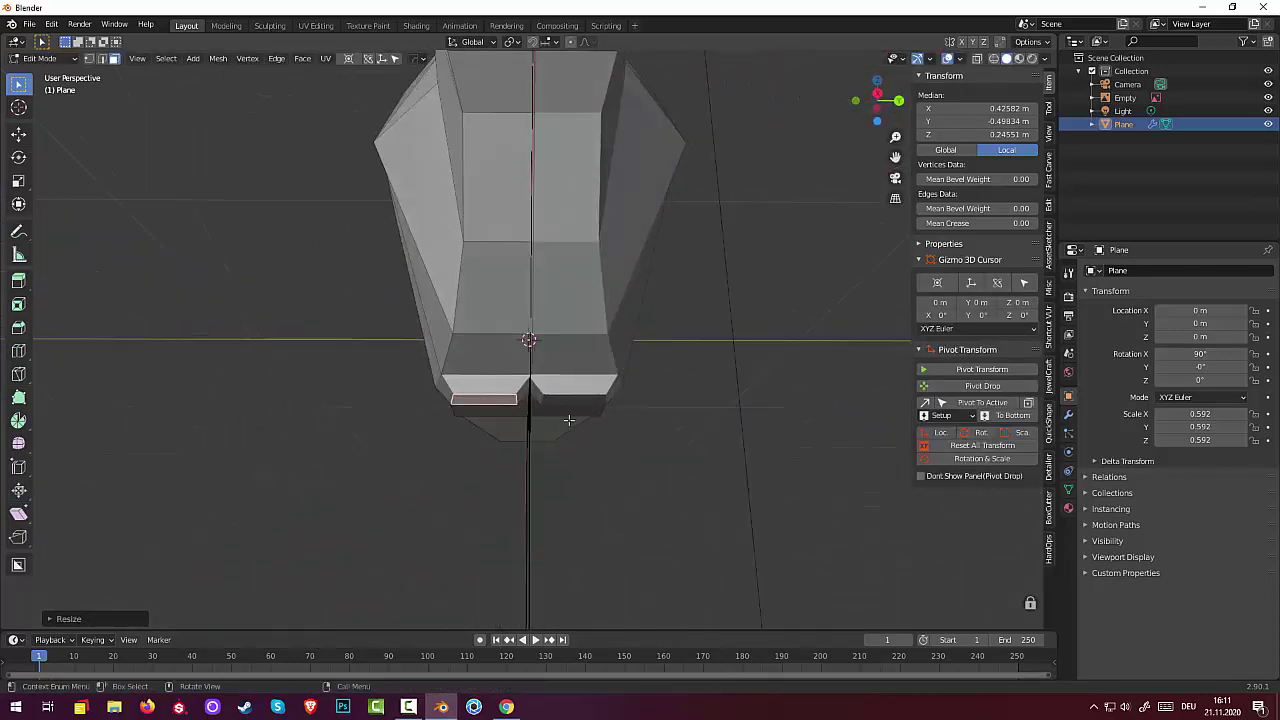
{"action": "left_click", "coordinate": [482, 400]}
{"action": "mouse_move", "coordinate": [482, 425]}
{"action": "middle_mouse_down"}
{"action": "mouse_move", "coordinate": [633, 463]}
{"action": "mouse_move", "coordinate": [621, 457]}
{"action": "middle_mouse_up"}
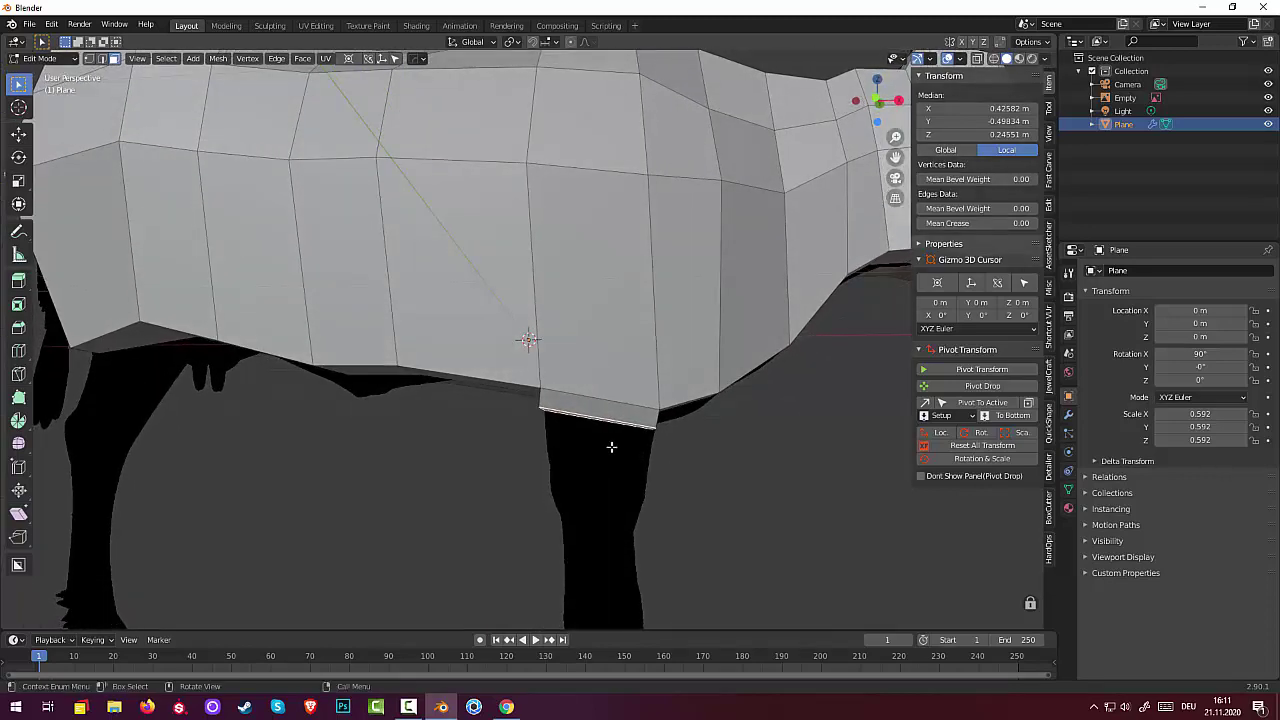
Switch to the orthographic side view and extrude the leg bottom further down.
{"action": "key", "text": "KP_3"}
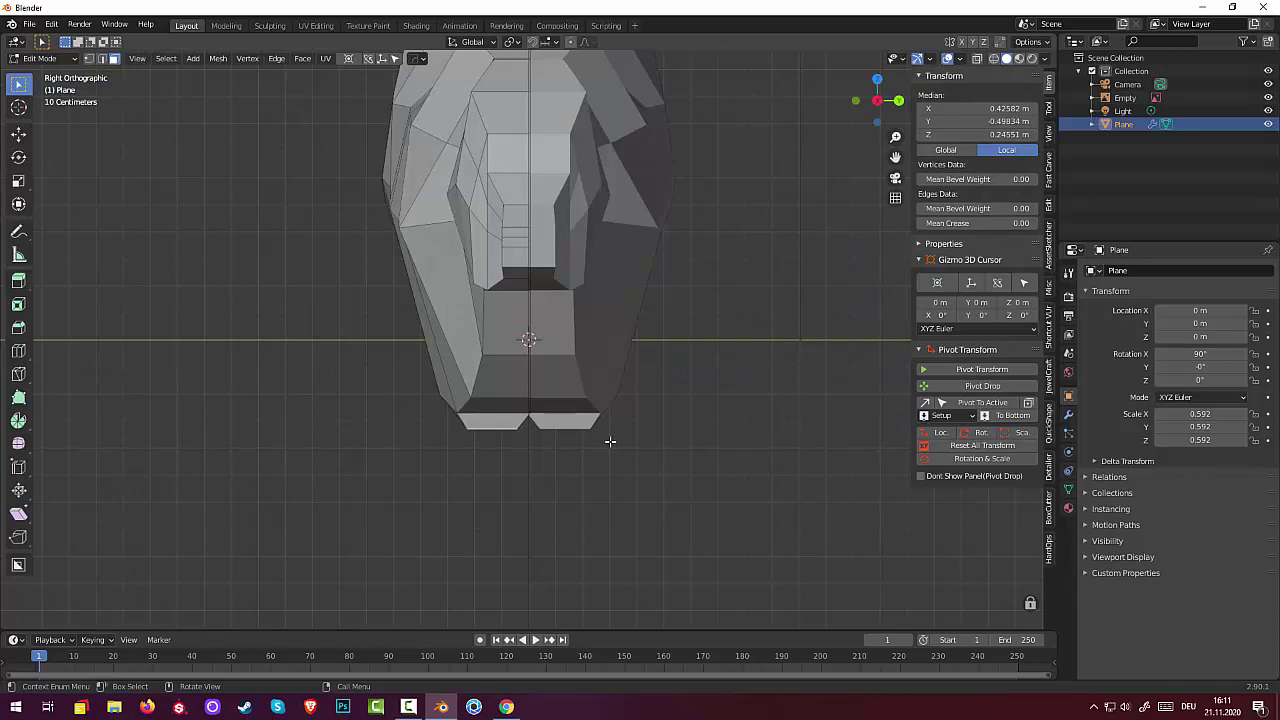
{"action": "key", "text": "KP_1"}
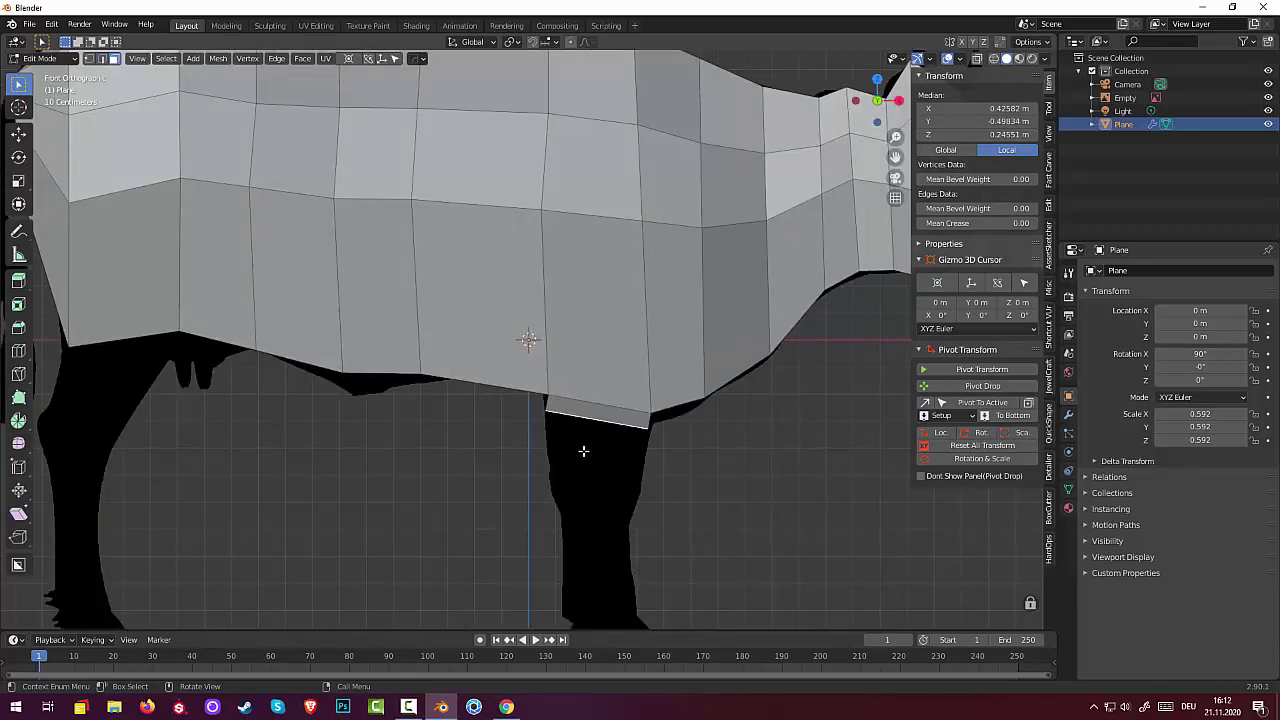
{"action": "key", "text": "e"}
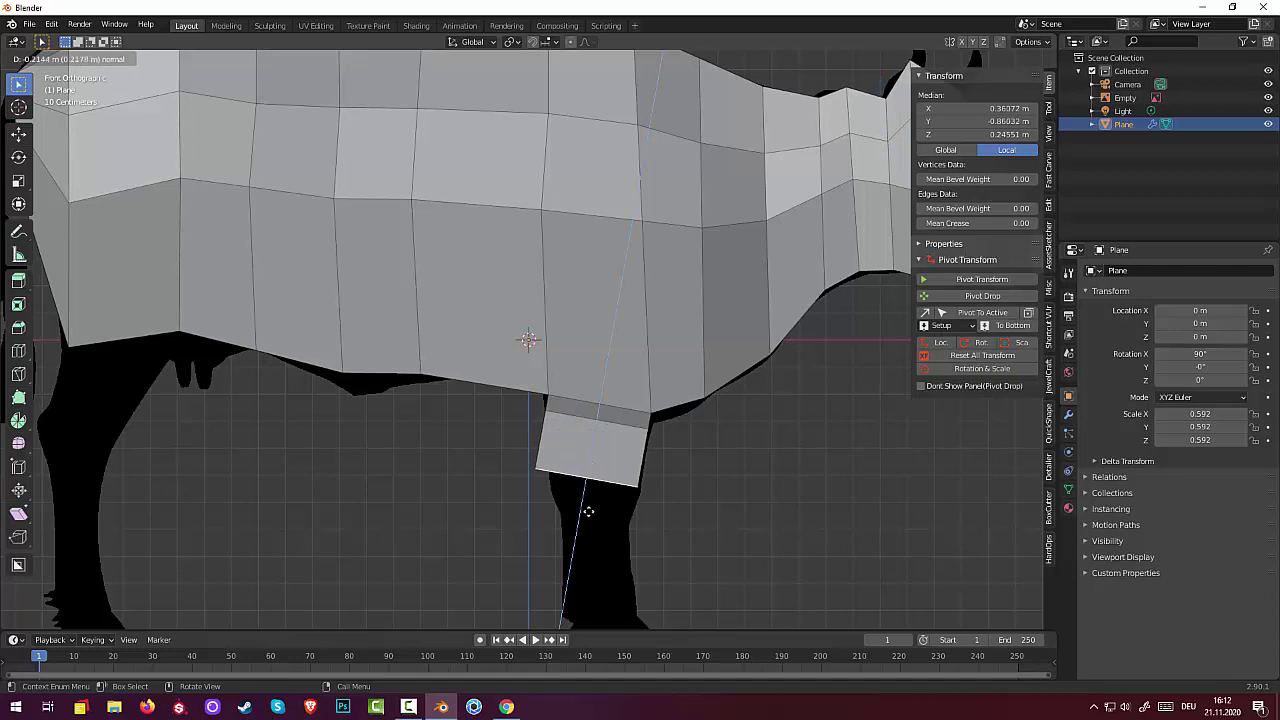
{"action": "left_click", "coordinate": [590, 511]}
Level the leg bottom, narrow it and shift it right over the silhouette.
{"action": "key", "text": "r"}
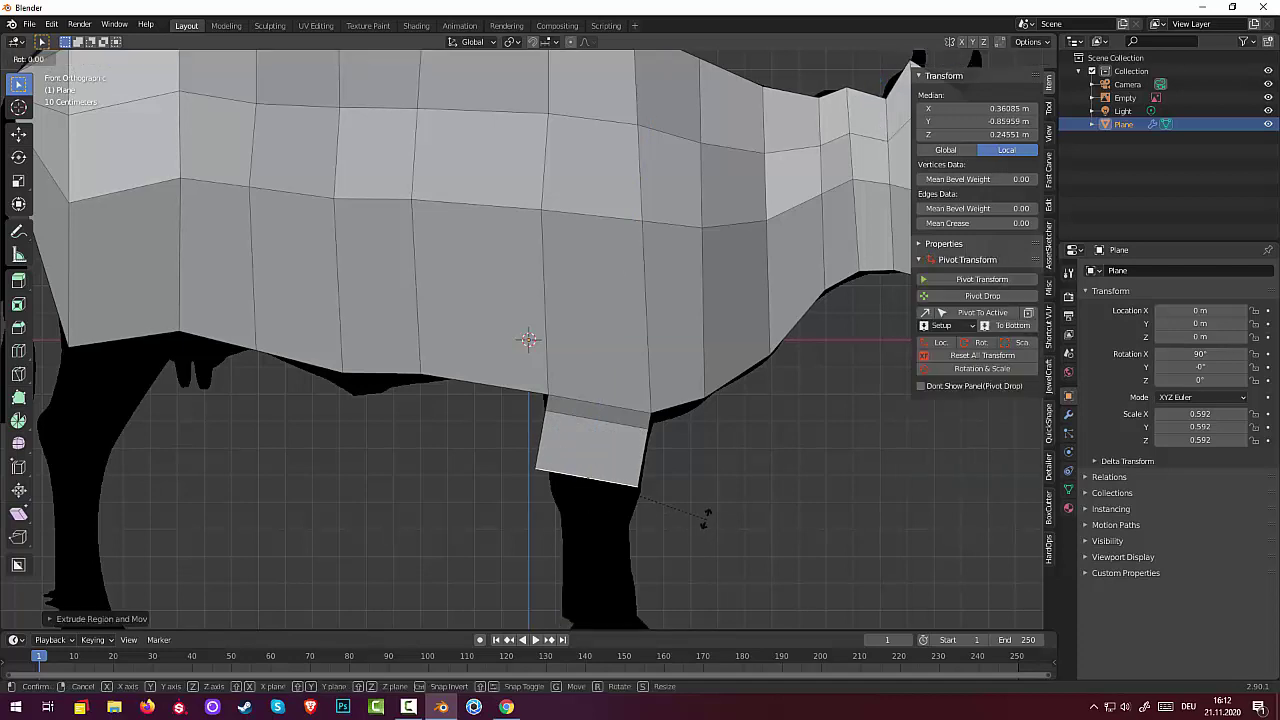
{"action": "left_click", "coordinate": [729, 499]}
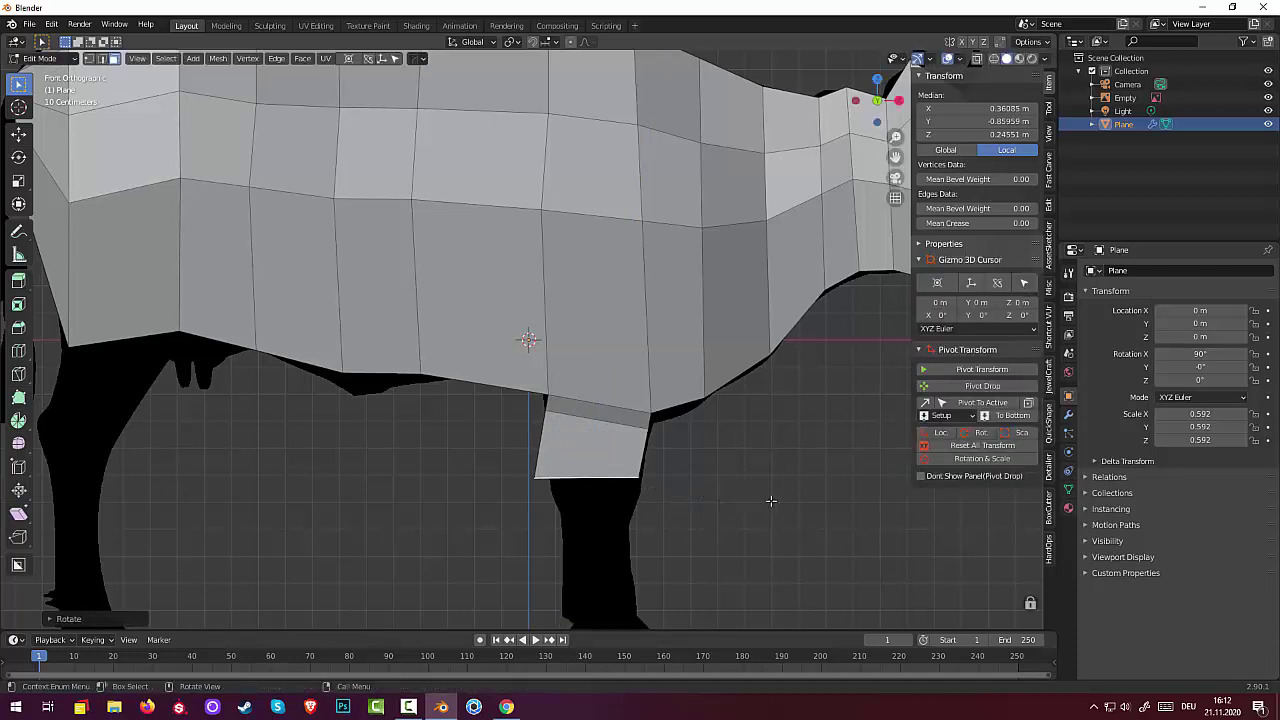
{"action": "key", "text": "s"}
{"action": "left_click", "coordinate": [744, 495]}
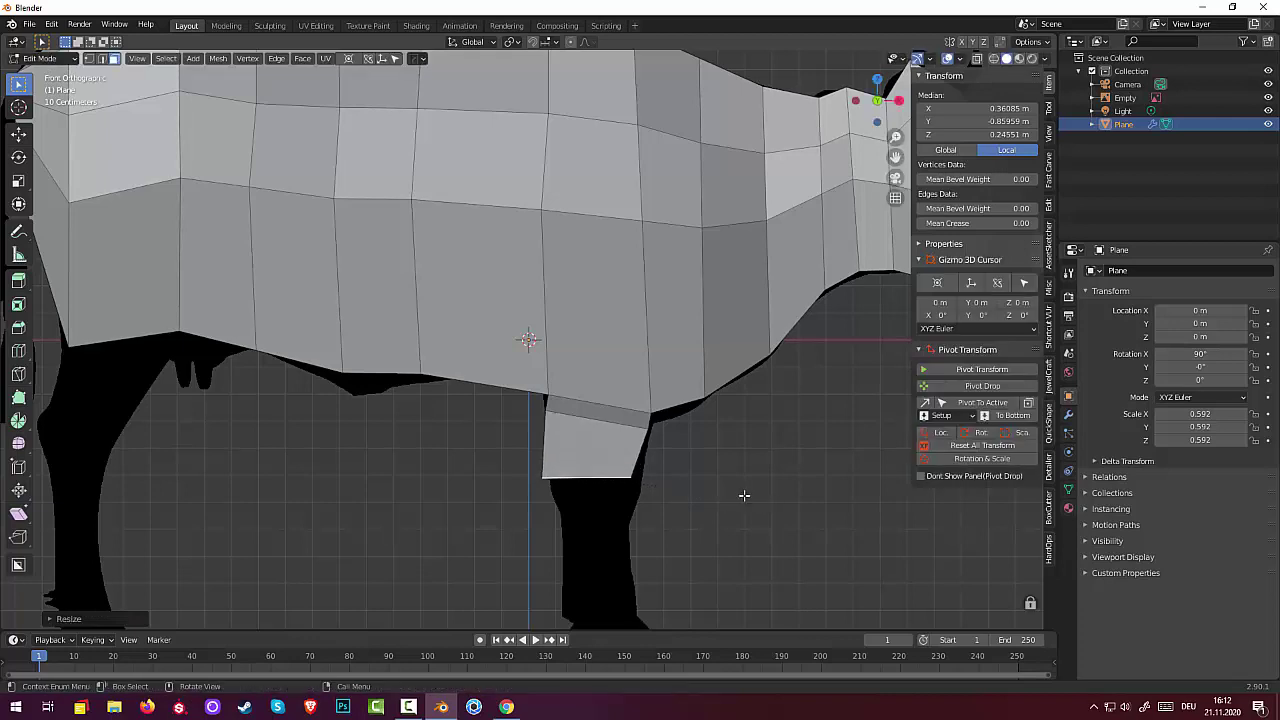
{"action": "key", "text": "g"}
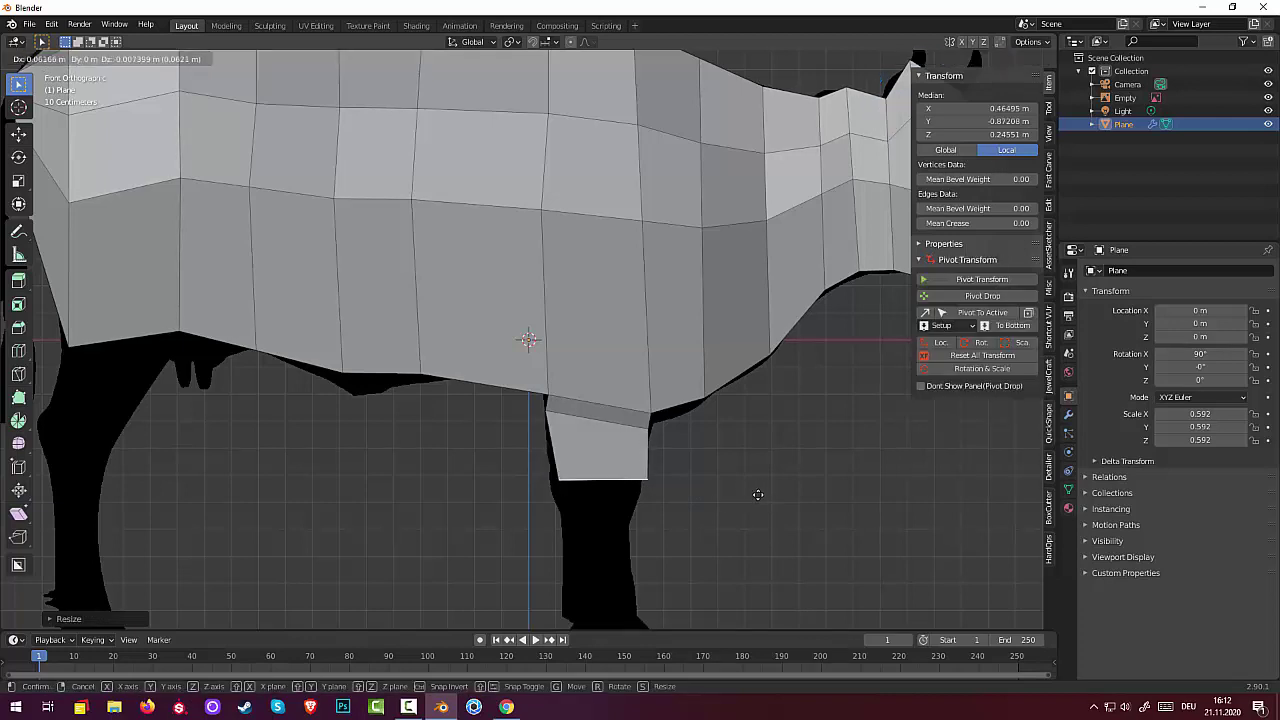
{"action": "left_click", "coordinate": [749, 497]}
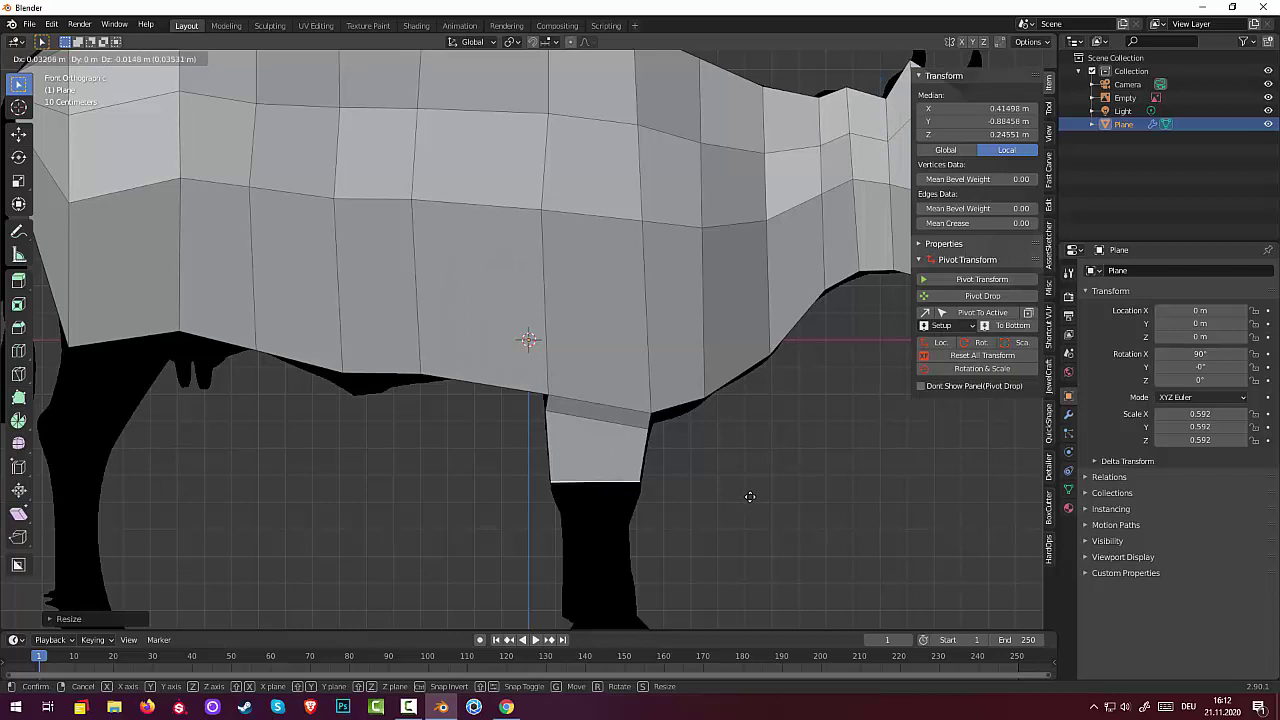
{"action": "scroll", "coordinate": [618, 503], "scroll_direction": "down", "scroll_amount": 3}
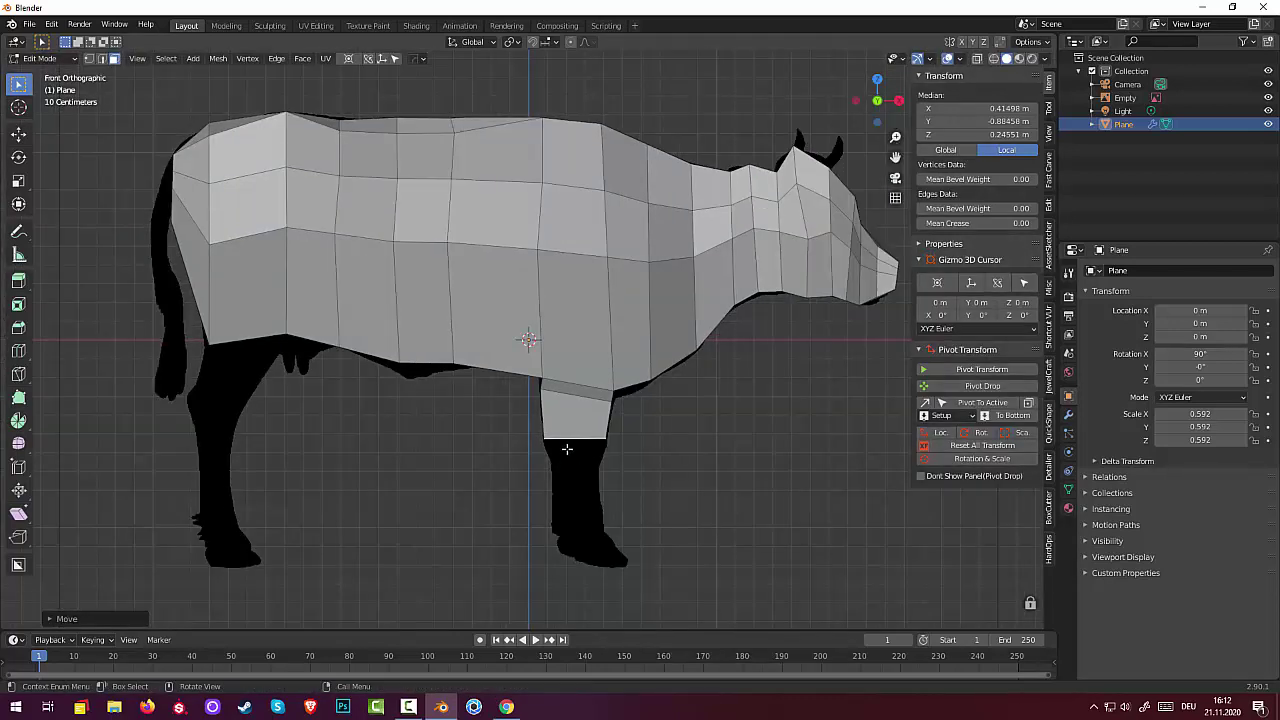
Extrude two more tapering leg sections down toward the hoof.
{"action": "key", "text": "e"}
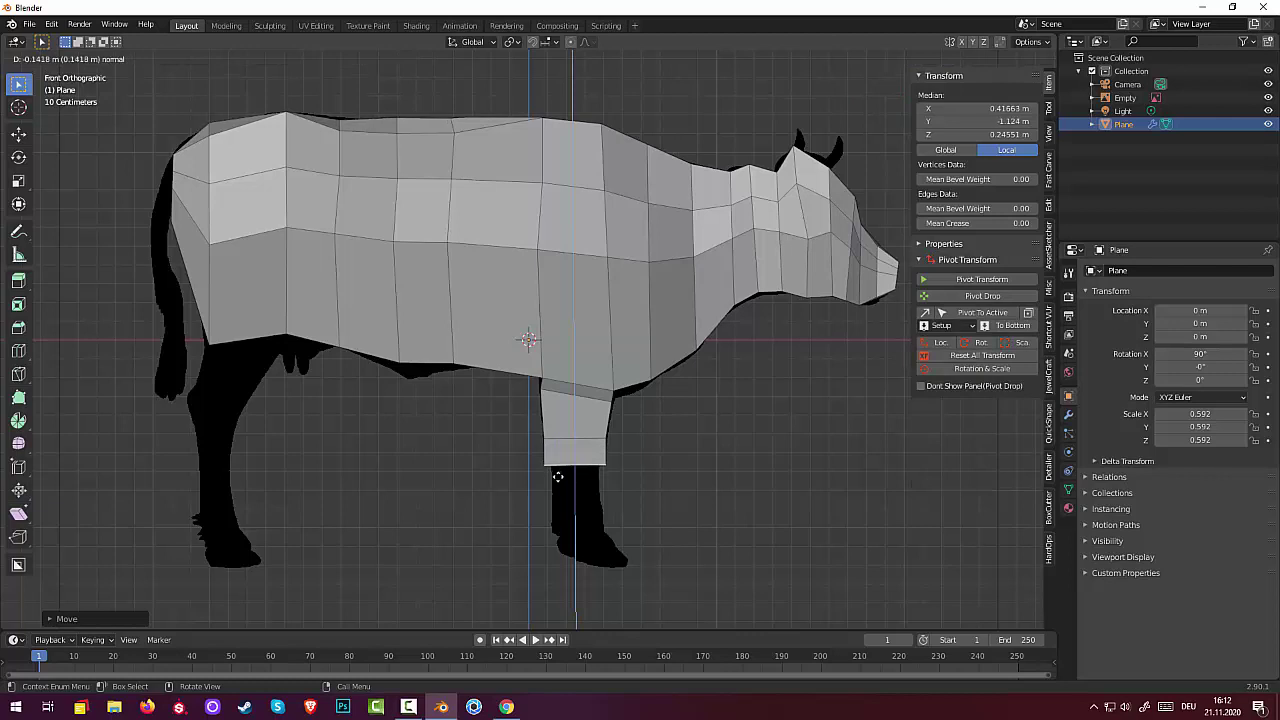
{"action": "left_click", "coordinate": [558, 479]}
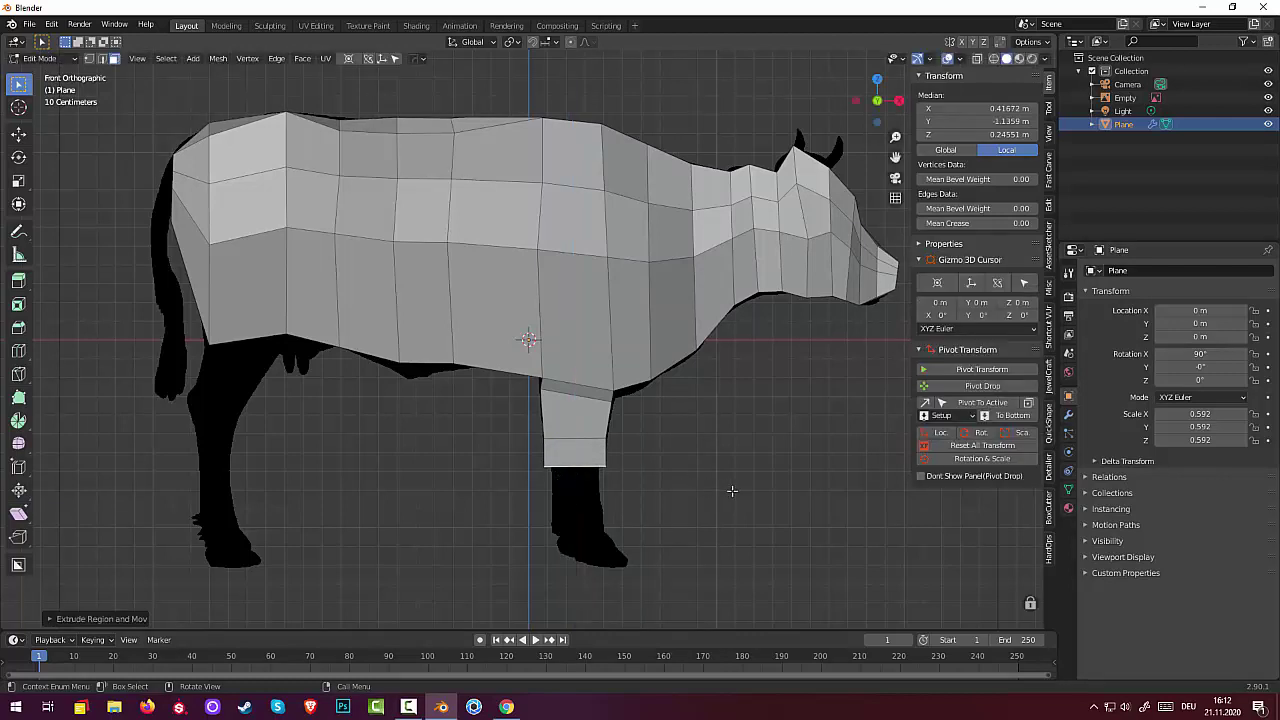
{"action": "key", "text": "s"}
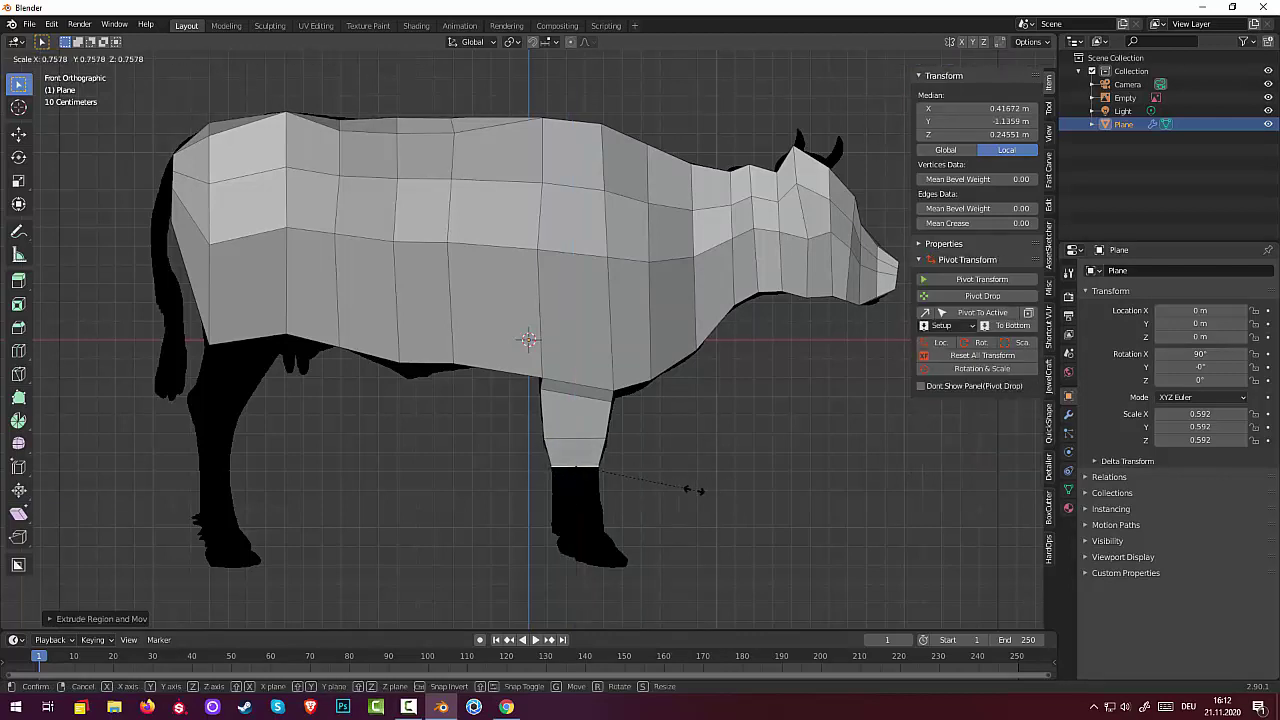
{"action": "left_click", "coordinate": [679, 489]}
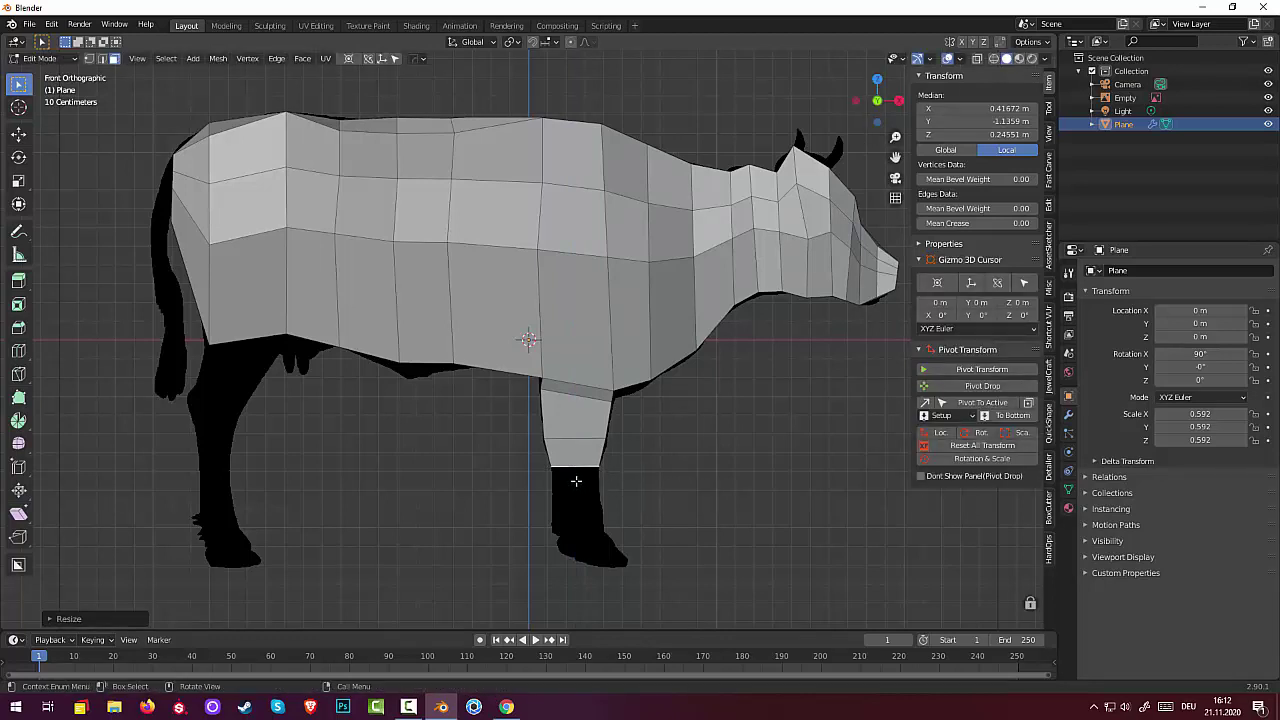
{"action": "key", "text": "e"}
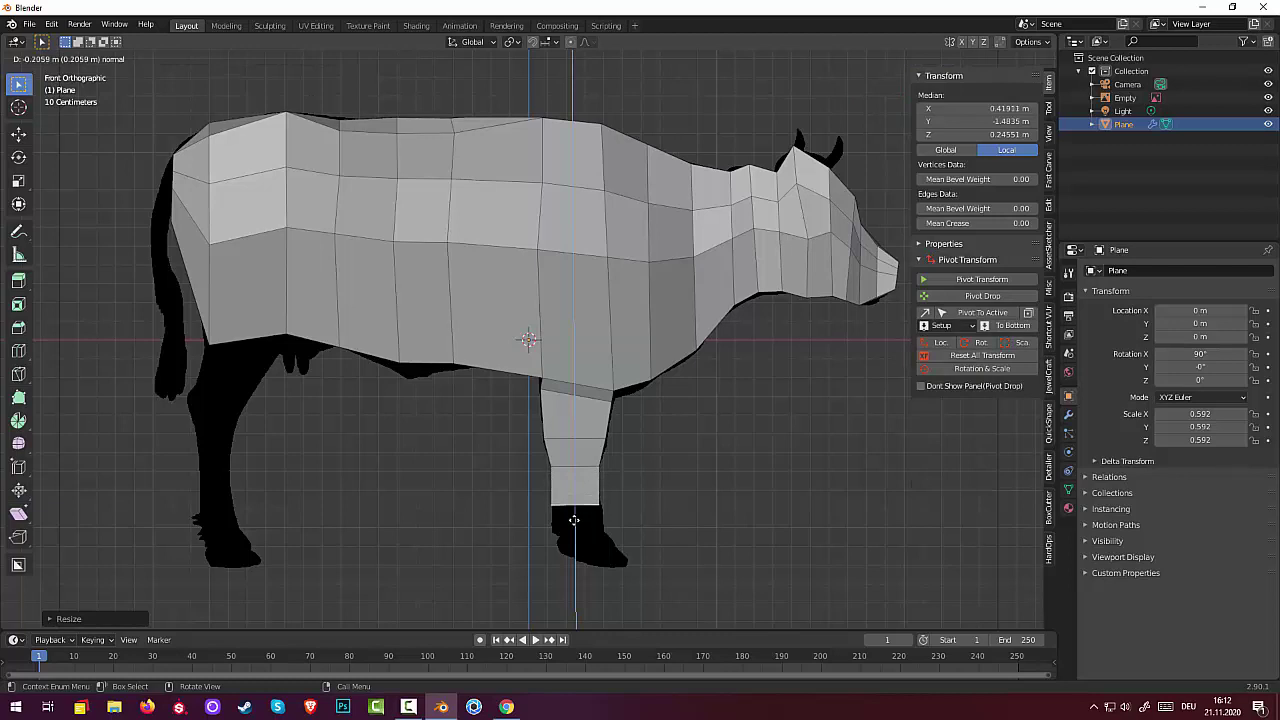
{"action": "left_click", "coordinate": [574, 524]}
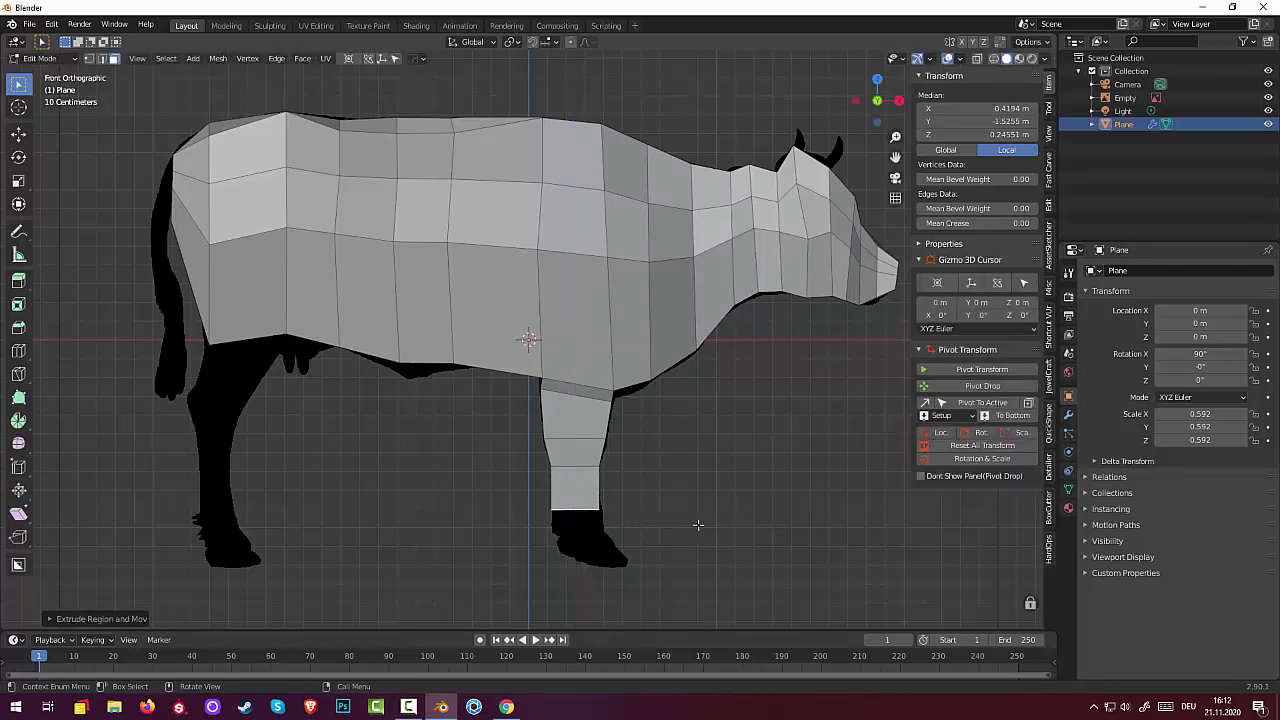
{"action": "key", "text": "s"}
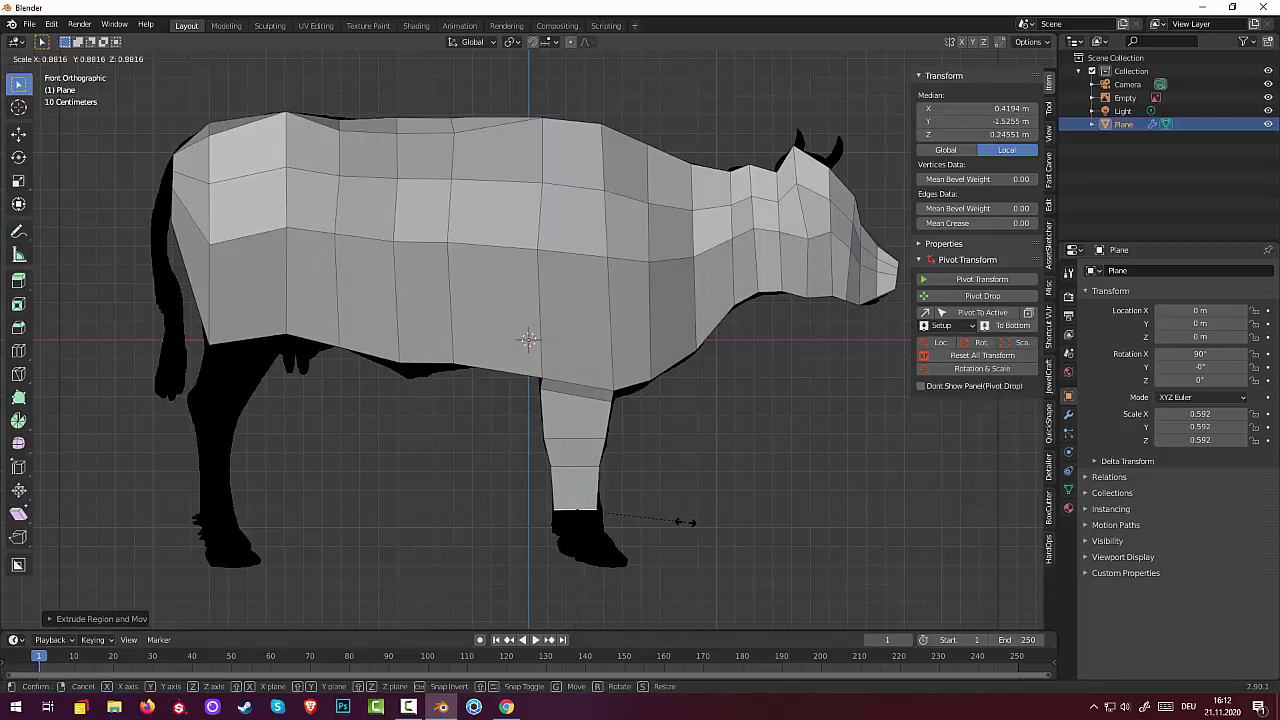
{"action": "left_click", "coordinate": [660, 523]}
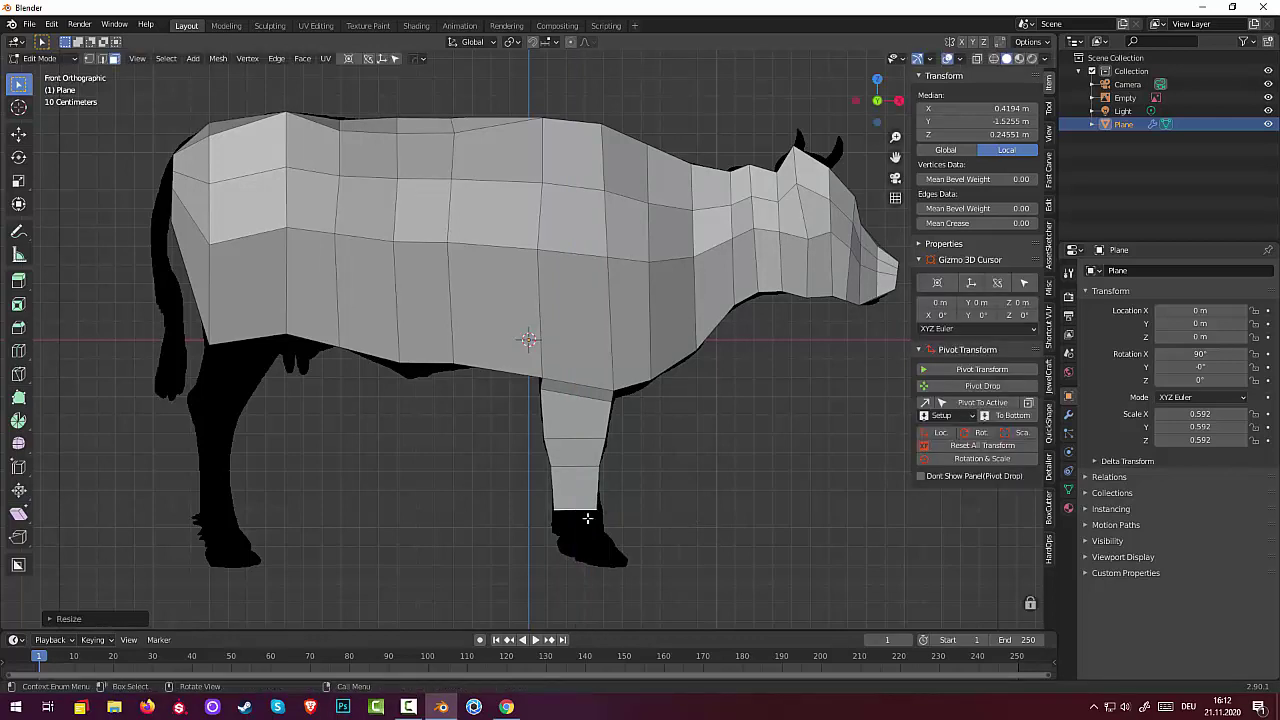
Extrude the hoof sections, widen the bottom and shift it right to match the silhouette.
{"action": "key", "text": "e"}
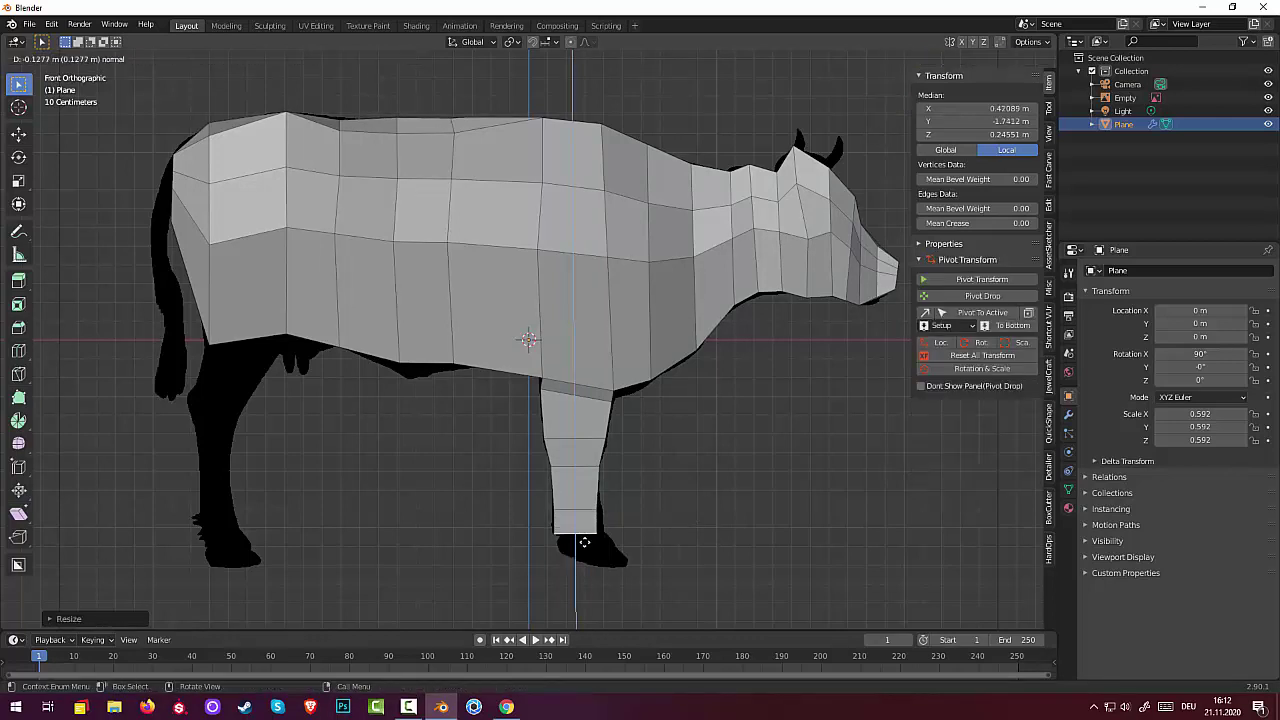
{"action": "left_click", "coordinate": [584, 542]}
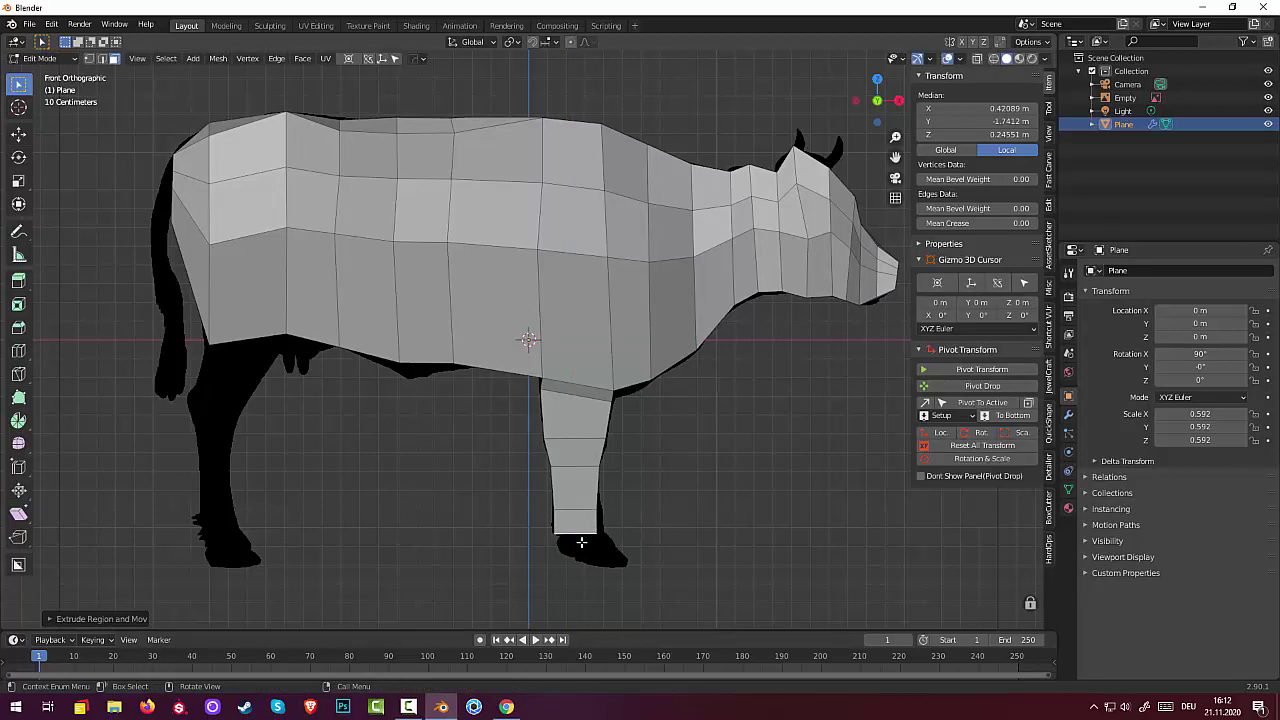
{"action": "key", "text": "e"}
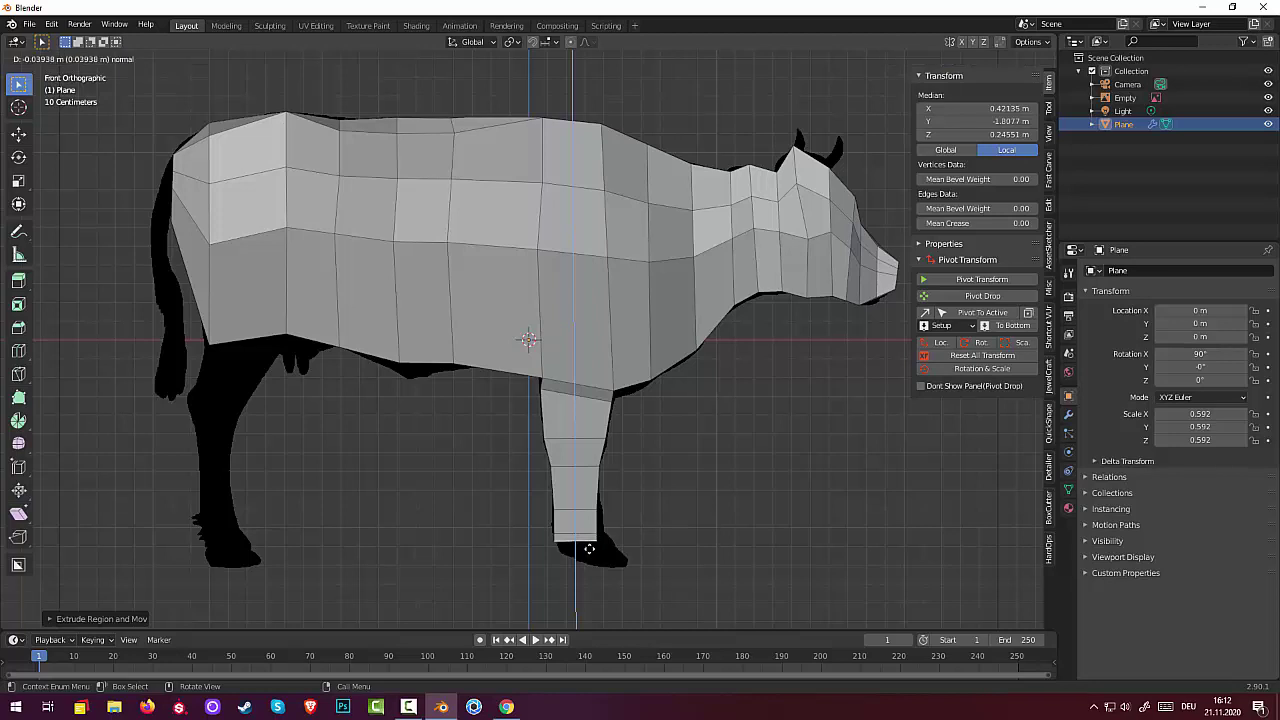
{"action": "left_click", "coordinate": [592, 569]}
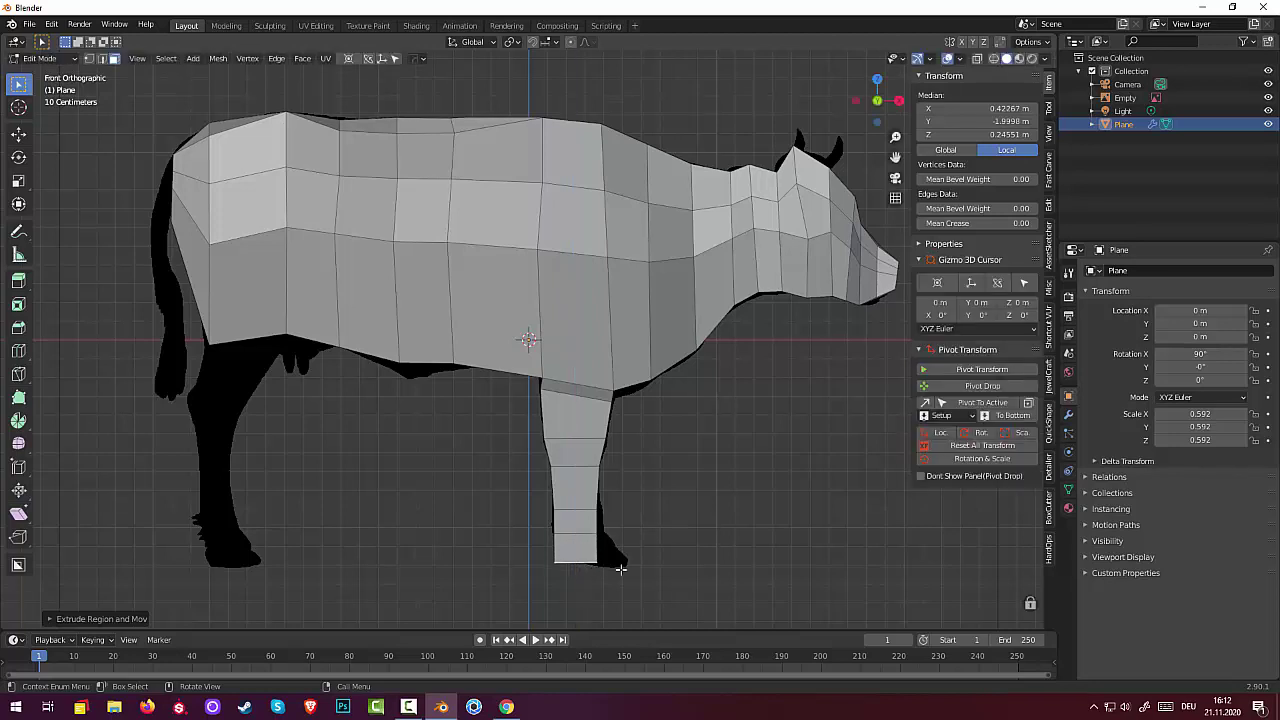
{"action": "key", "text": "s"}
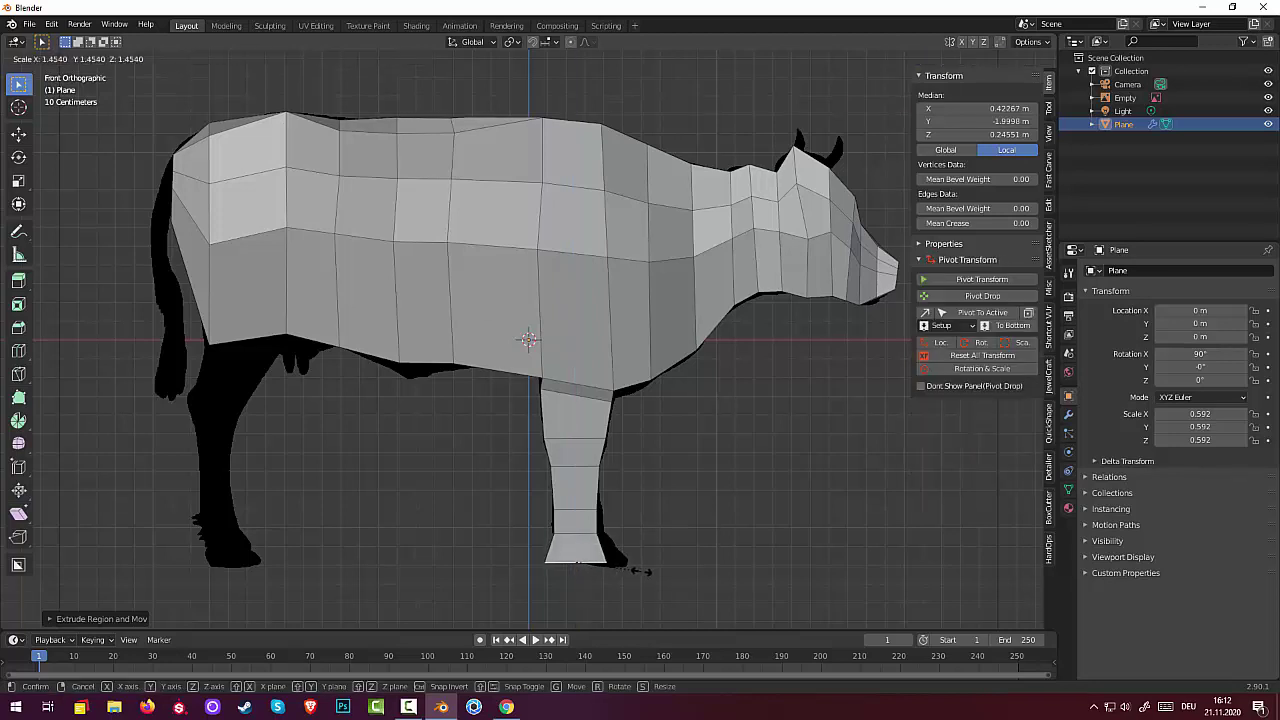
{"action": "left_click", "coordinate": [640, 571]}
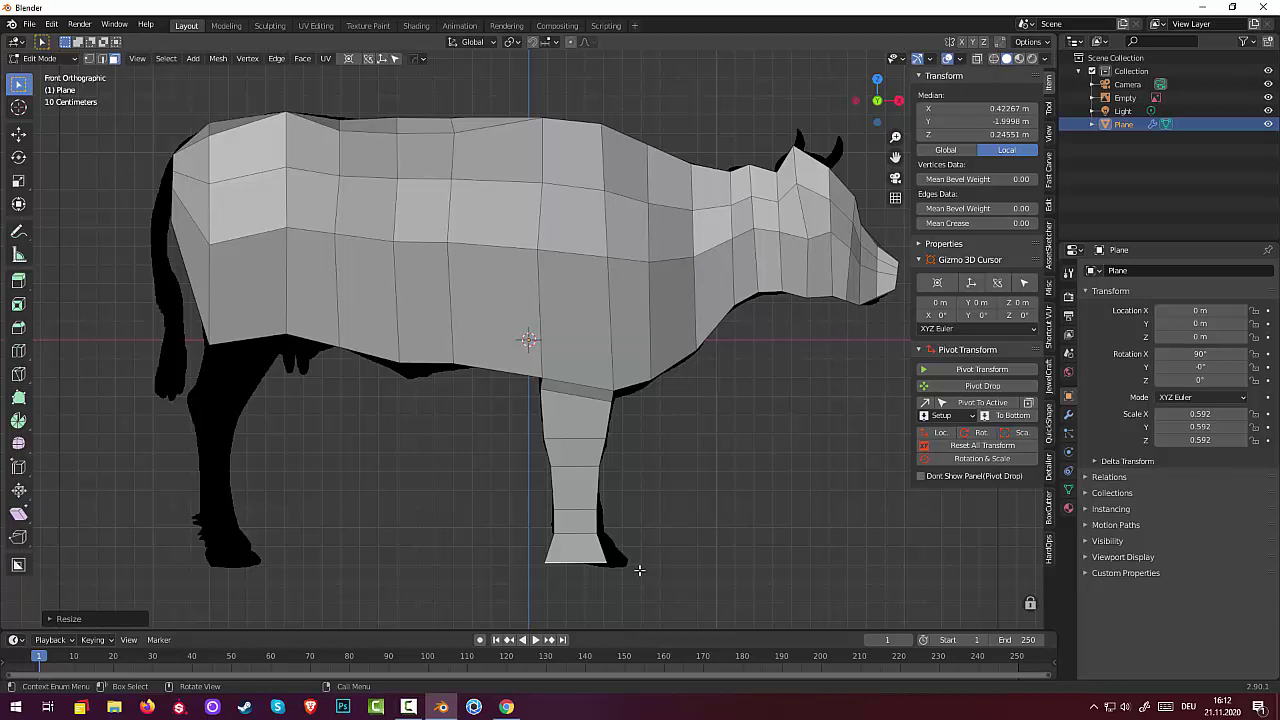
{"action": "key", "text": "g"}
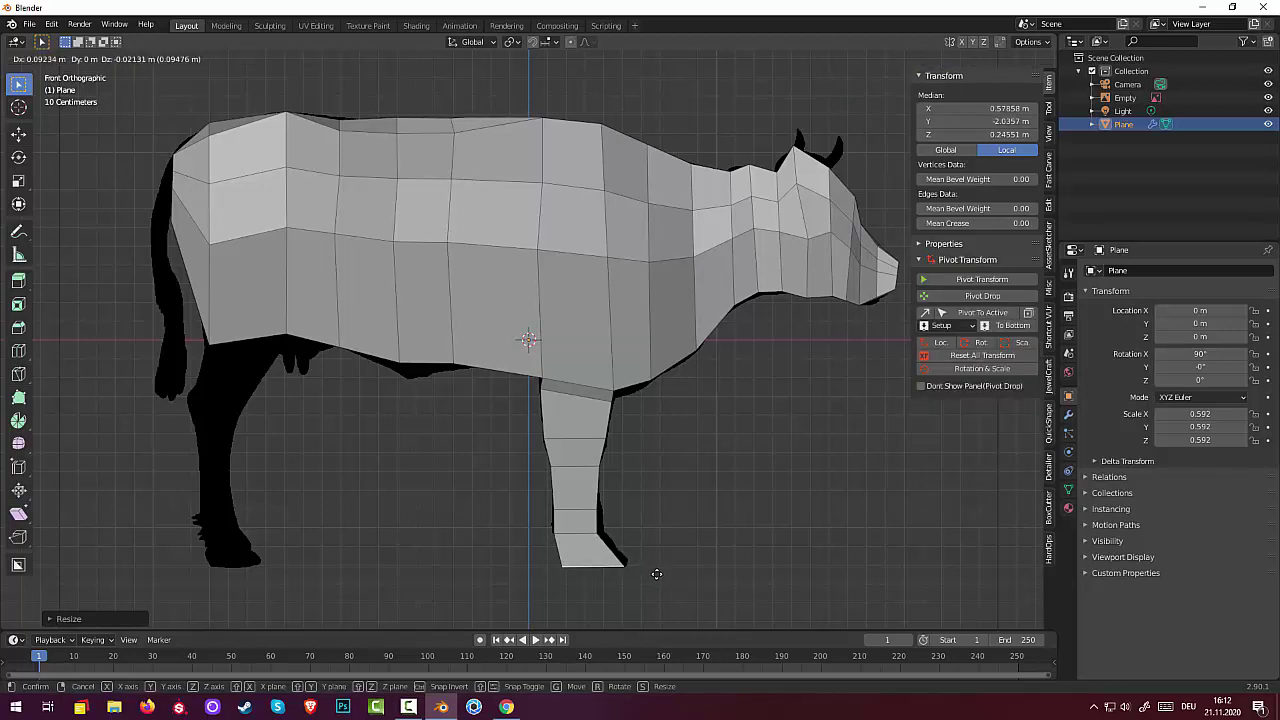
{"action": "left_click", "coordinate": [656, 574]}
{"action": "mouse_move", "coordinate": [656, 572]}
{"action": "middle_mouse_down"}
{"action": "mouse_move", "coordinate": [527, 562]}
{"action": "mouse_move", "coordinate": [532, 548]}
{"action": "mouse_move", "coordinate": [632, 546]}
{"action": "mouse_move", "coordinate": [729, 451]}
{"action": "mouse_move", "coordinate": [831, 457]}
{"action": "mouse_move", "coordinate": [840, 503]}
{"action": "mouse_move", "coordinate": [569, 546]}
{"action": "mouse_move", "coordinate": [548, 542]}
{"action": "mouse_move", "coordinate": [663, 551]}
{"action": "mouse_move", "coordinate": [567, 425]}
{"action": "middle_mouse_up"}
In edge select, move an edge at the top of the front leg.
{"action": "scroll", "coordinate": [534, 543], "scroll_direction": "down", "scroll_amount": 3}
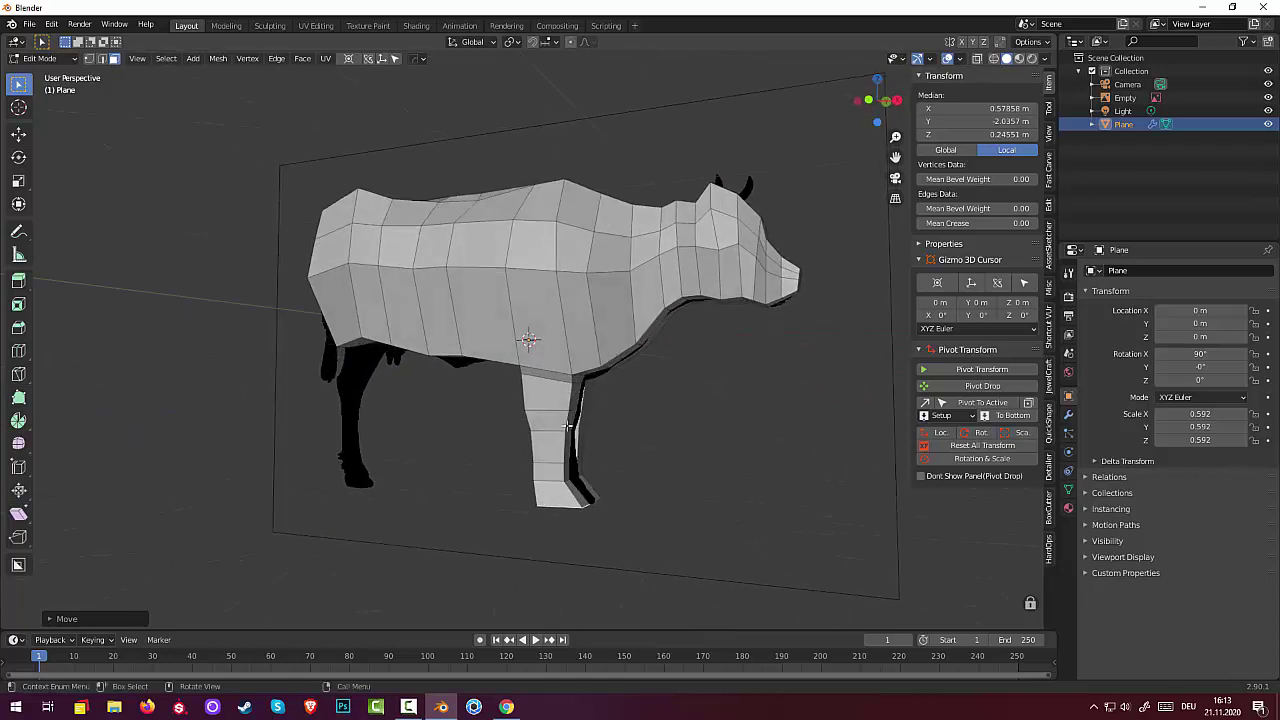
{"action": "middle_click_drag", "start_coordinate": [561, 377], "coordinate": [486, 397]}
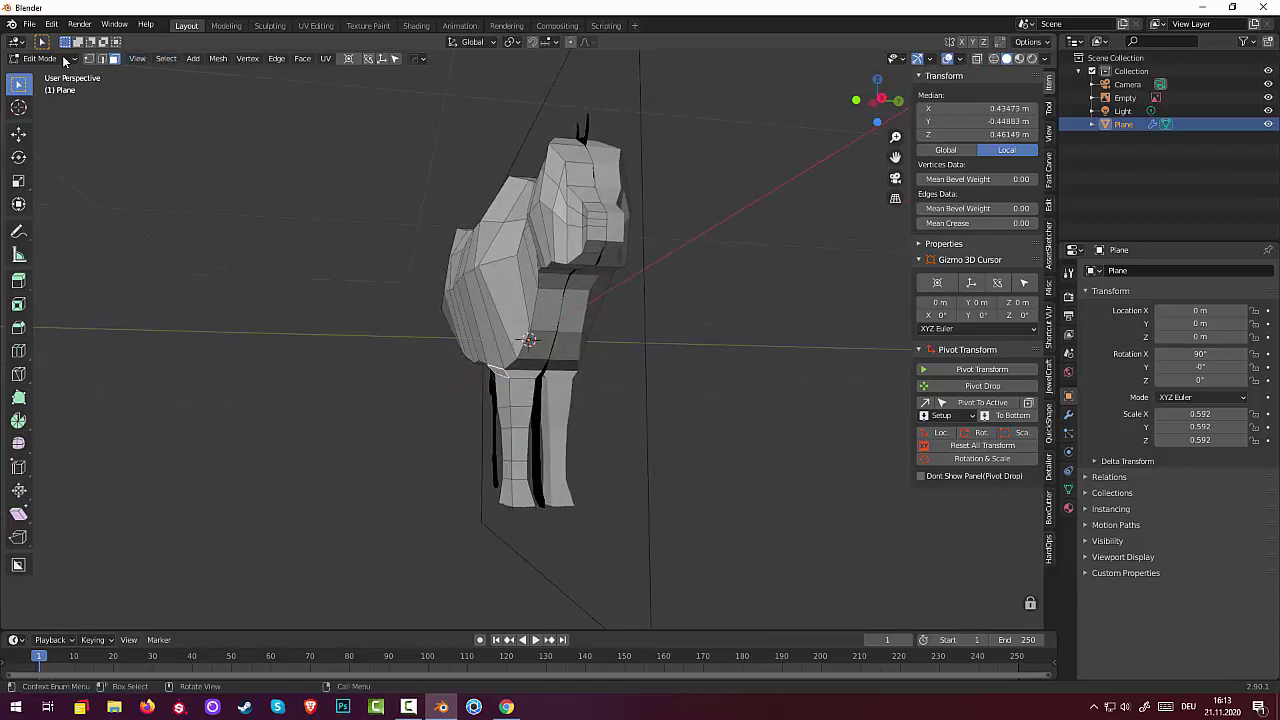
{"action": "left_click", "coordinate": [101, 59]}
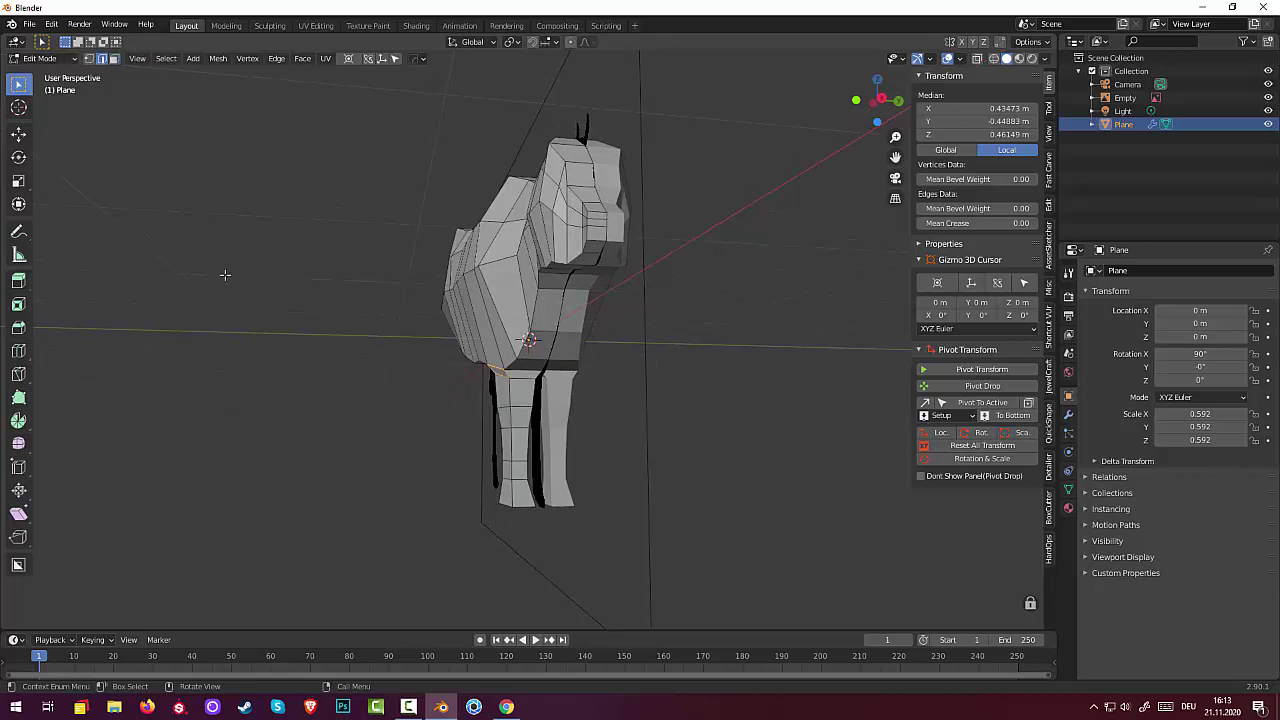
{"action": "left_click", "coordinate": [505, 375]}
{"action": "middle_click_drag", "start_coordinate": [537, 400], "coordinate": [680, 412]}
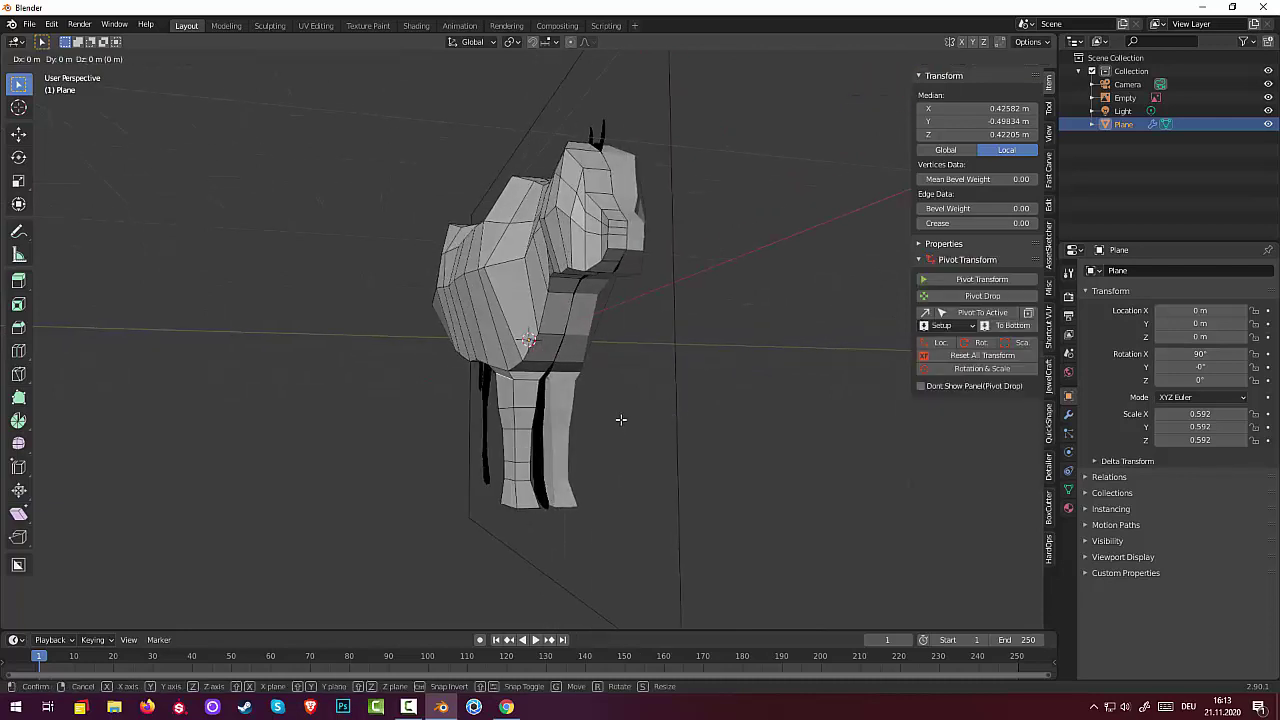
{"action": "key", "text": "g"}
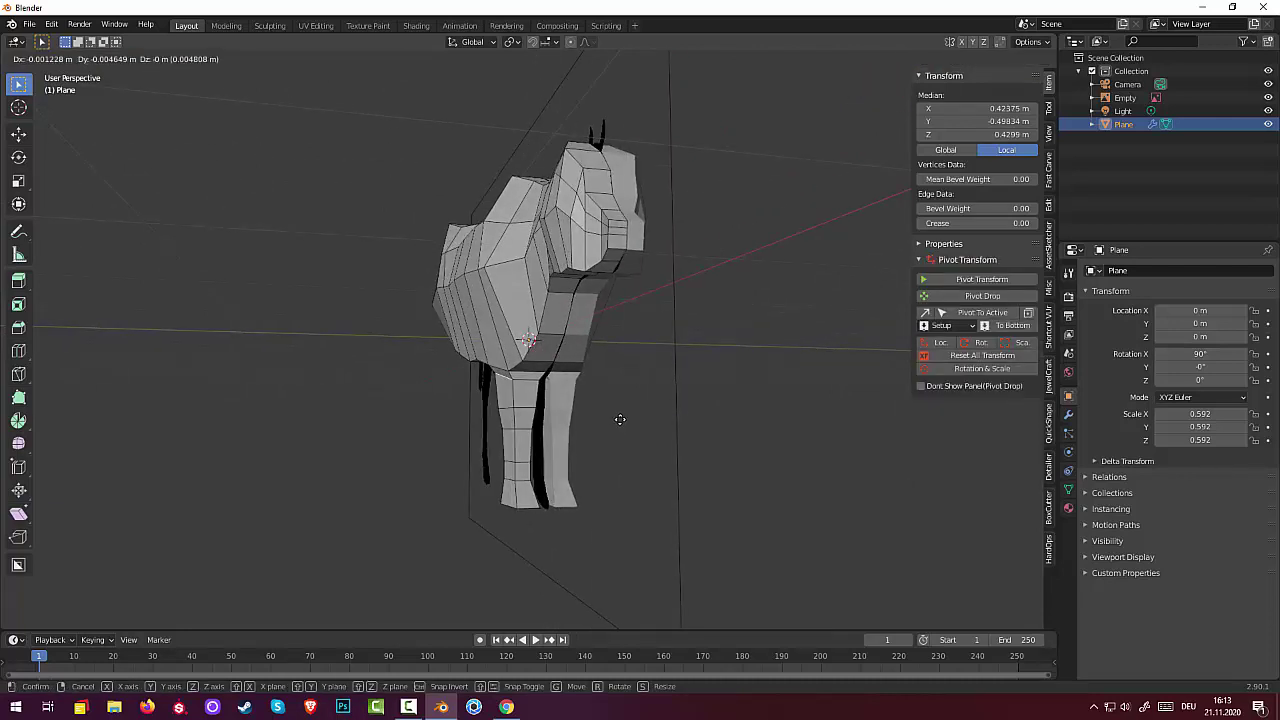
{"action": "left_click", "coordinate": [608, 420]}
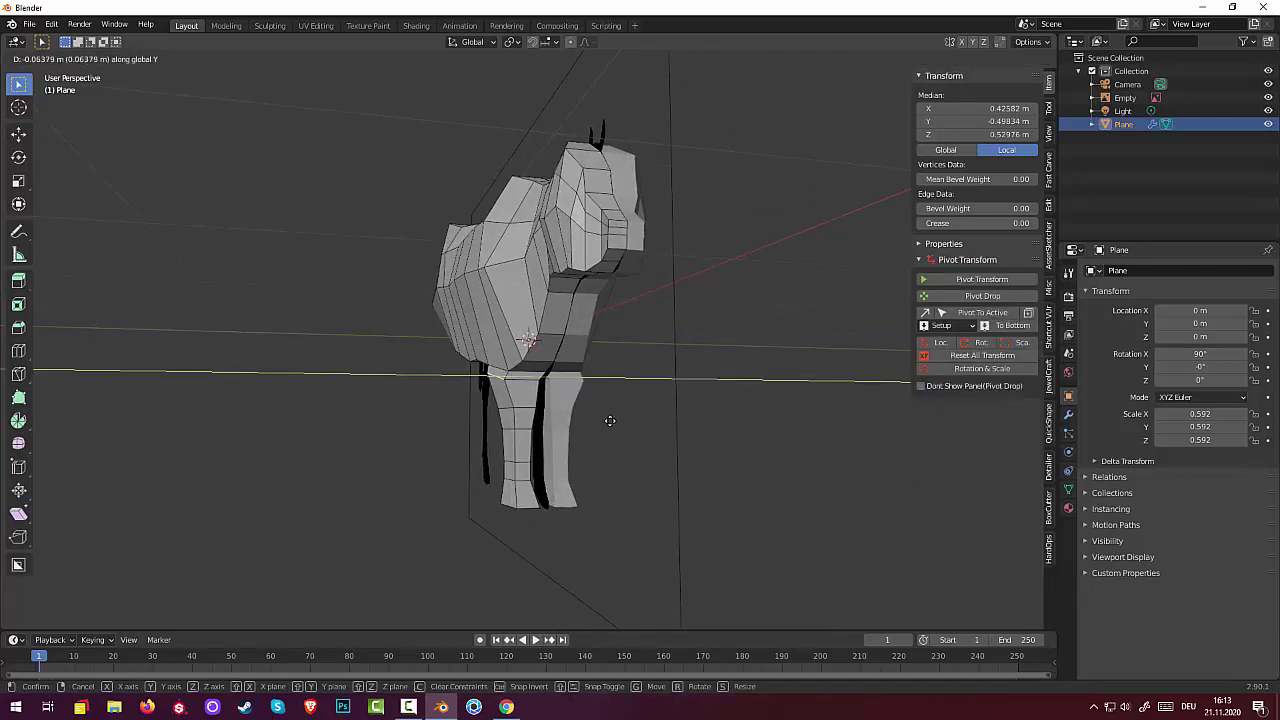
Slide another leg edge along Y and select a further front-leg edge.
{"action": "left_click", "coordinate": [494, 368]}
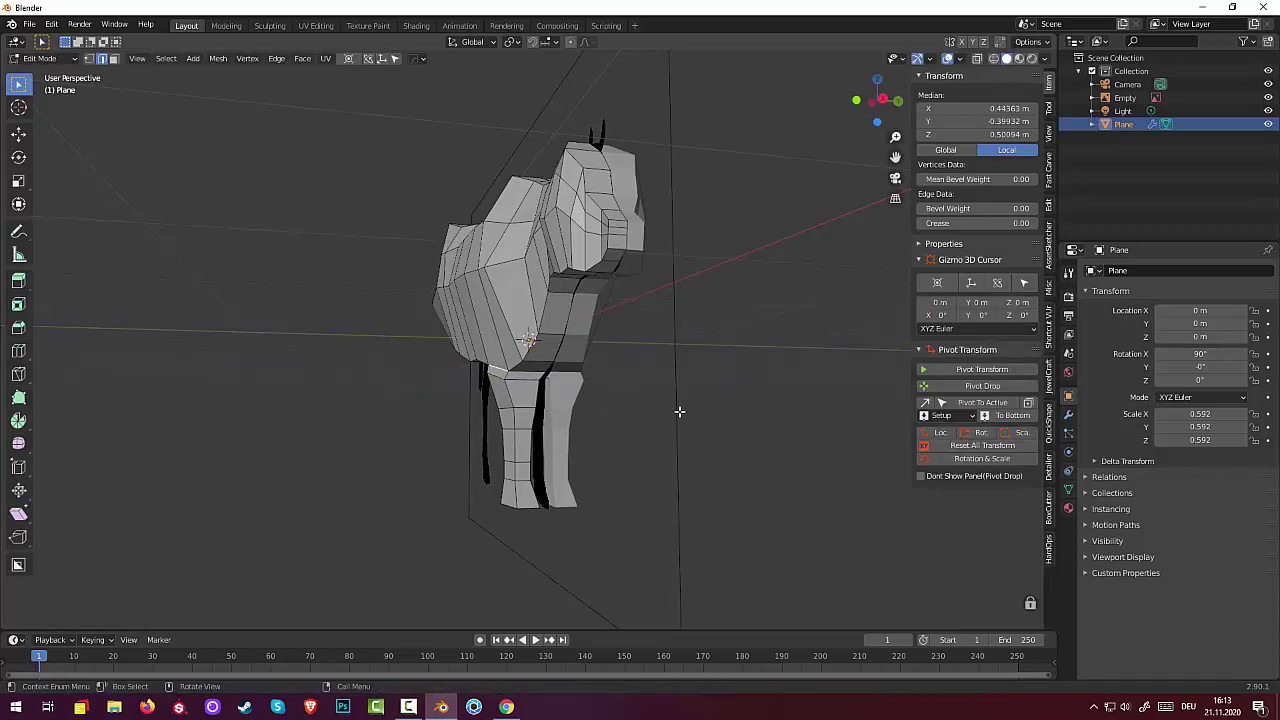
{"action": "key", "text": "g"}
{"action": "key", "text": "y"}
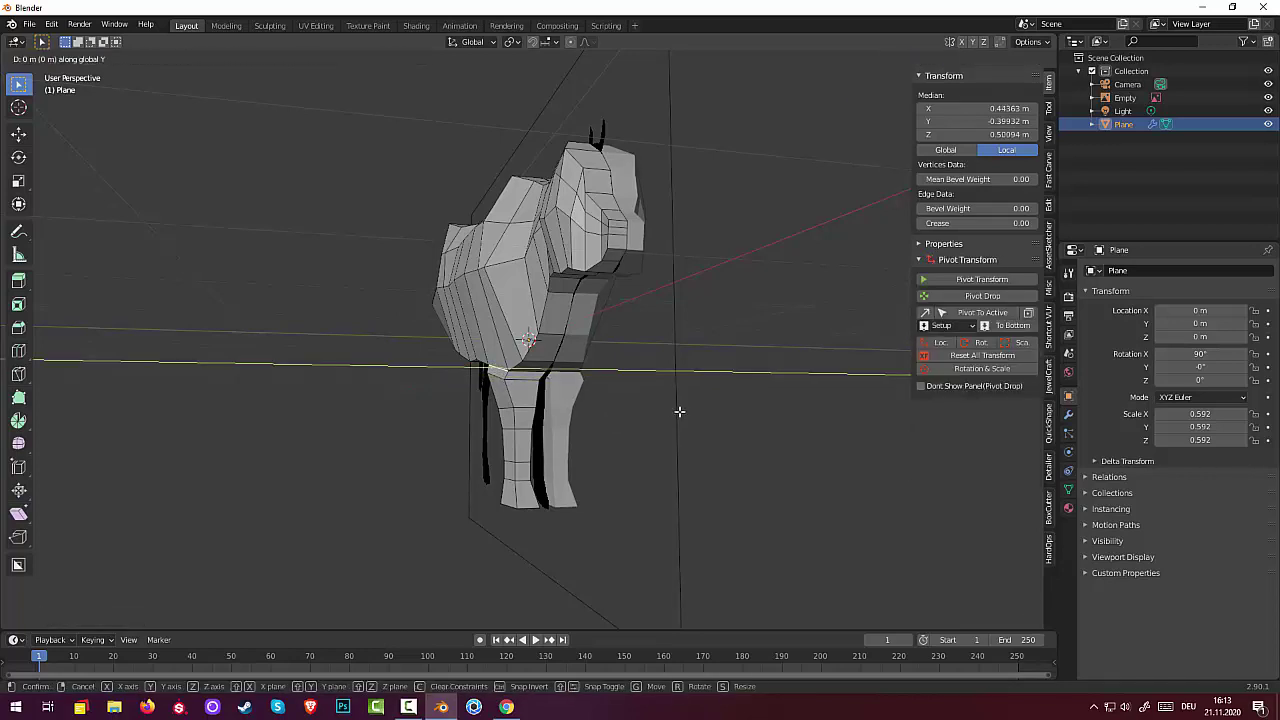
{"action": "left_click", "coordinate": [674, 413]}
{"action": "mouse_move", "coordinate": [674, 413]}
{"action": "middle_mouse_down"}
{"action": "mouse_move", "coordinate": [661, 422]}
{"action": "mouse_move", "coordinate": [734, 428]}
{"action": "mouse_move", "coordinate": [523, 408]}
{"action": "middle_mouse_up"}
{"action": "left_click", "coordinate": [527, 396]}
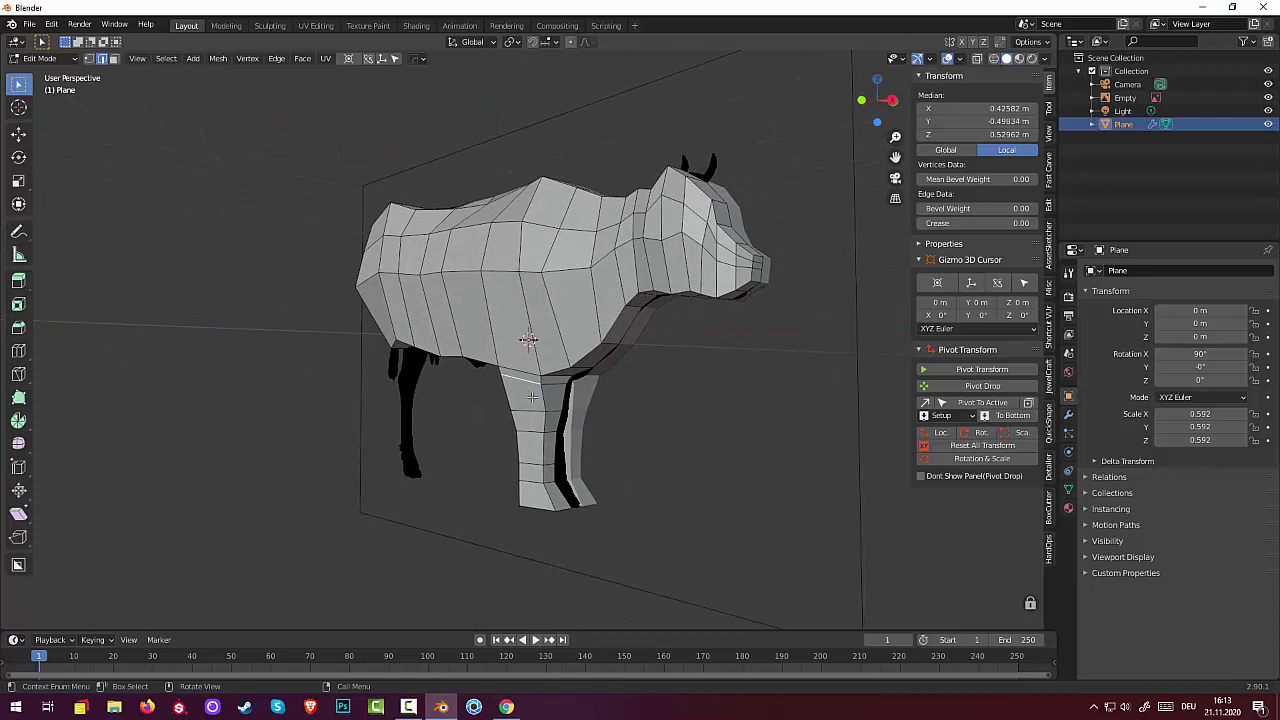
Place the leg edge, then select the front leg's faces in face select mode.
{"action": "left_click", "coordinate": [532, 413]}
{"action": "middle_click_drag", "start_coordinate": [532, 413], "coordinate": [528, 402]}
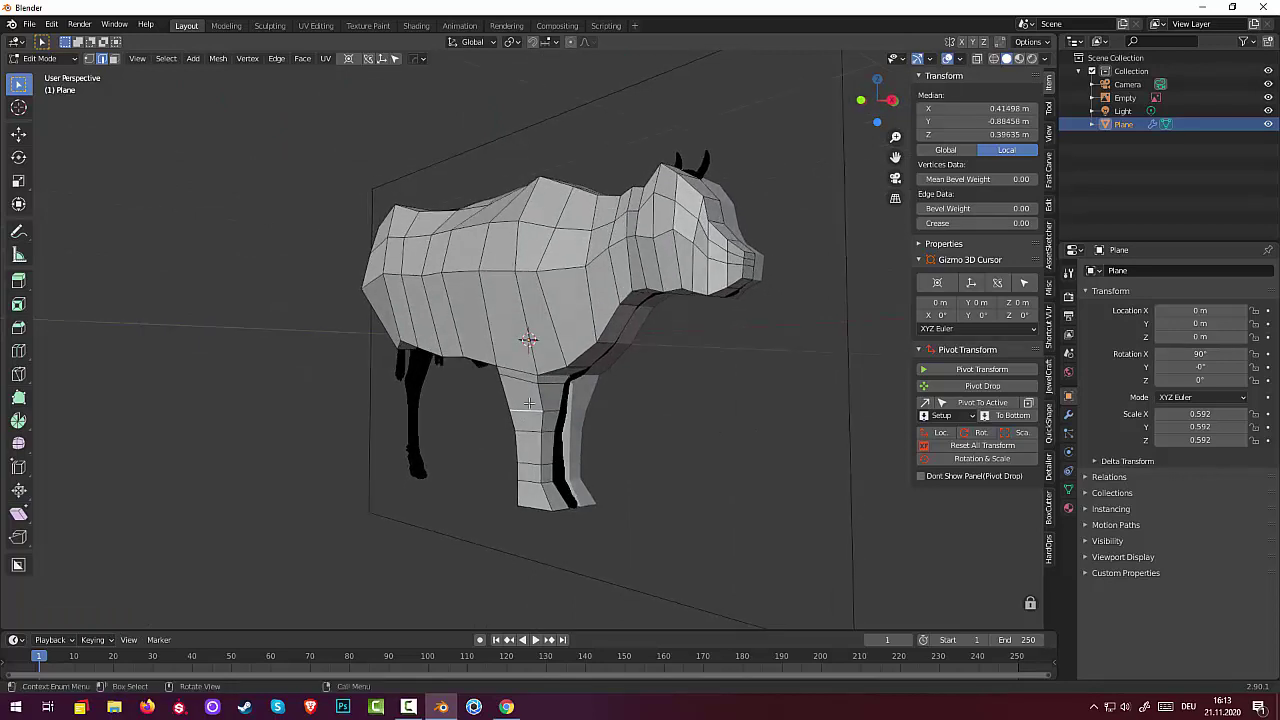
{"action": "left_click", "coordinate": [112, 58]}
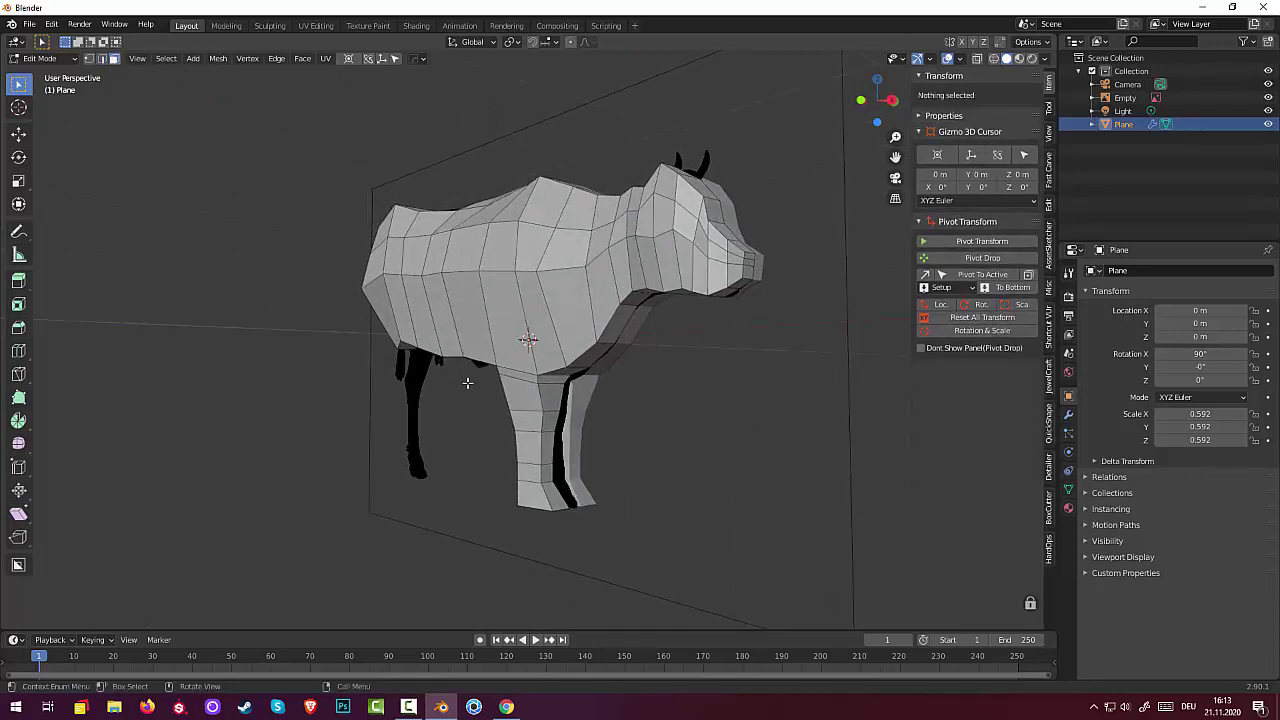
{"action": "left_click", "coordinate": [520, 402]}
{"action": "left_click", "coordinate": [527, 420], "text": "shift"}
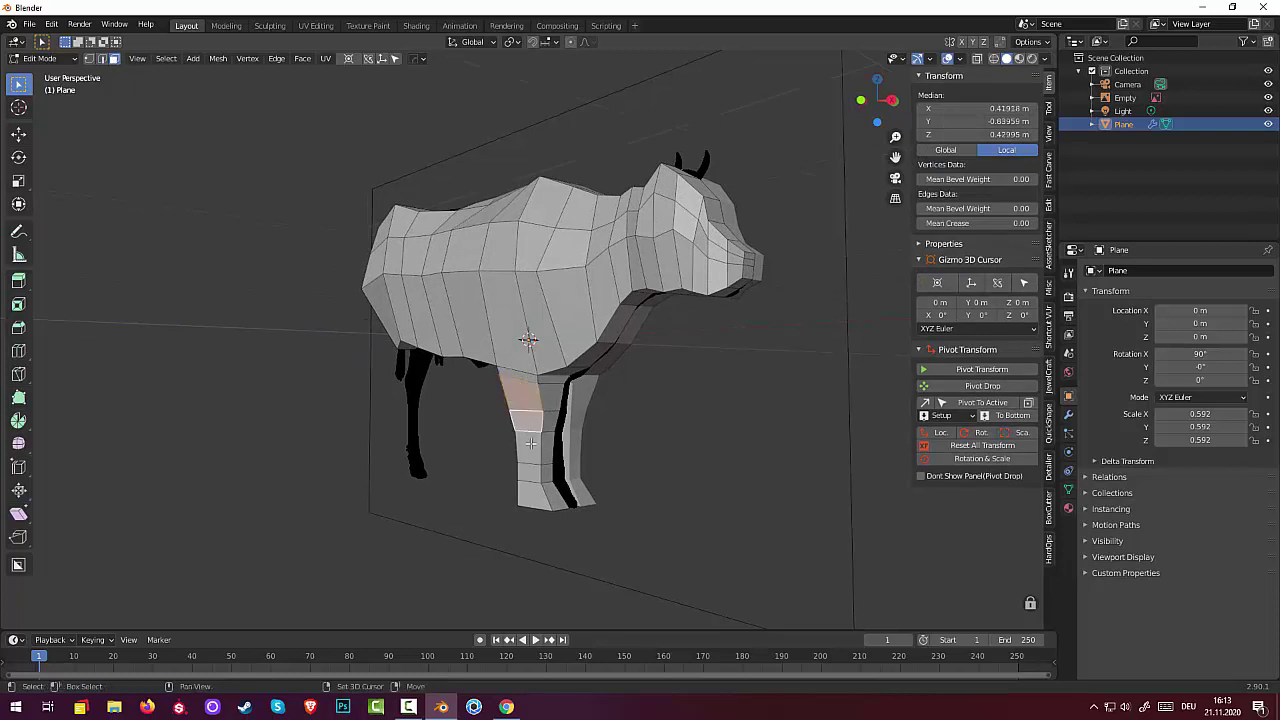
{"action": "left_click", "coordinate": [527, 450], "text": "shift"}
{"action": "left_click", "coordinate": [527, 478], "text": "shift"}
{"action": "left_click", "coordinate": [533, 497], "text": "shift"}
{"action": "mouse_move", "coordinate": [533, 497]}
{"action": "middle_mouse_down"}
{"action": "mouse_move", "coordinate": [563, 485]}
{"action": "mouse_move", "coordinate": [528, 441]}
{"action": "middle_mouse_up"}
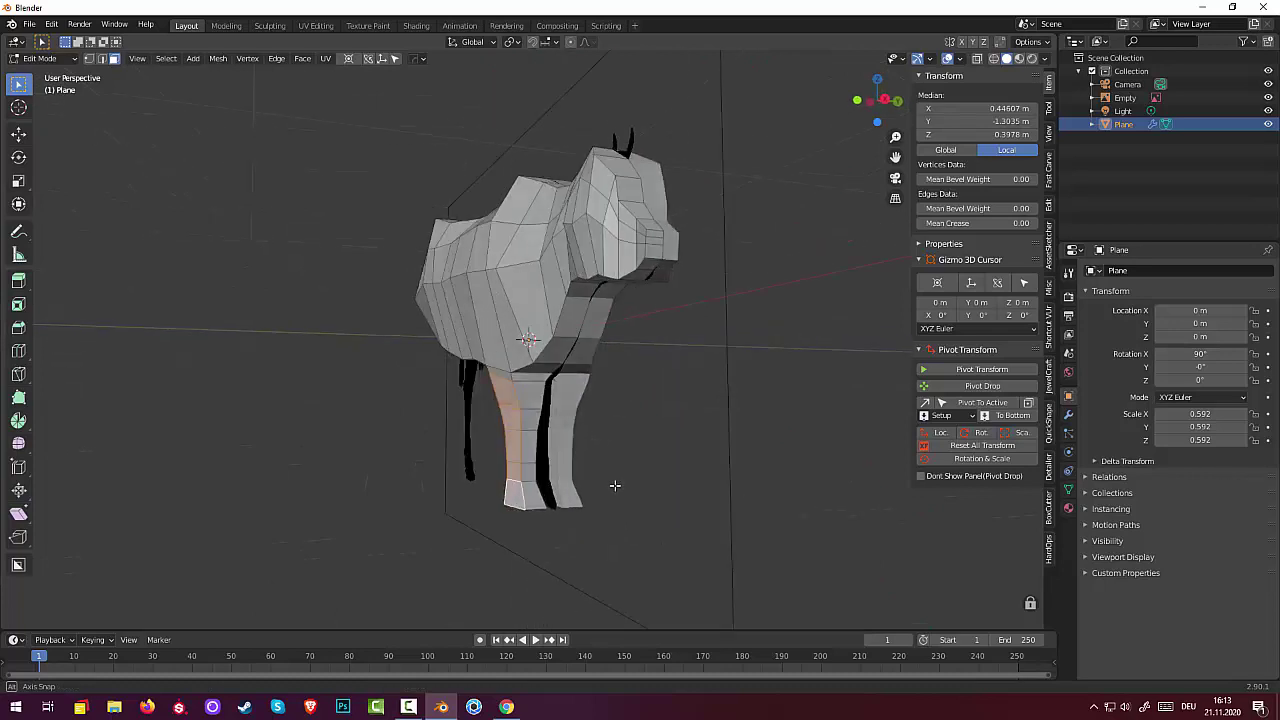
Move the selected front-leg faces along global Y and clear the selection.
{"action": "left_click", "coordinate": [520, 441], "text": "shift"}
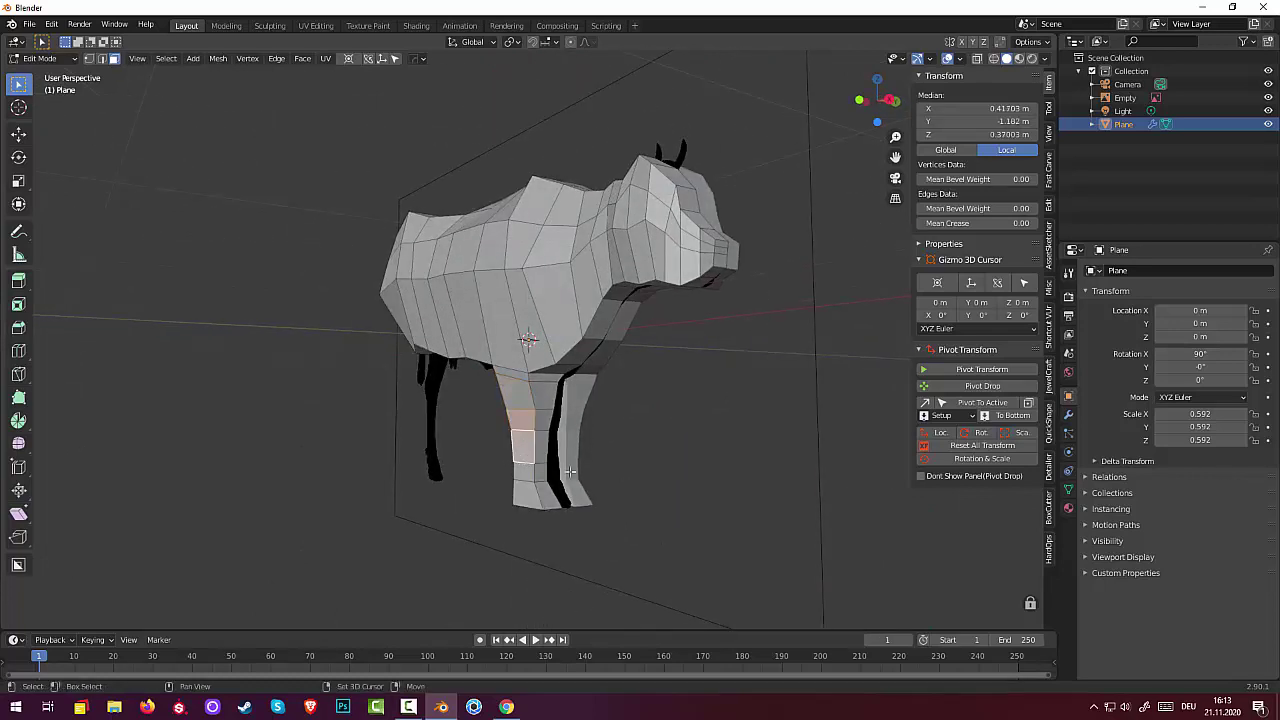
{"action": "mouse_move", "coordinate": [569, 471]}
{"action": "middle_mouse_down"}
{"action": "mouse_move", "coordinate": [651, 491]}
{"action": "mouse_move", "coordinate": [697, 481]}
{"action": "middle_mouse_up"}
{"action": "key", "text": "g"}
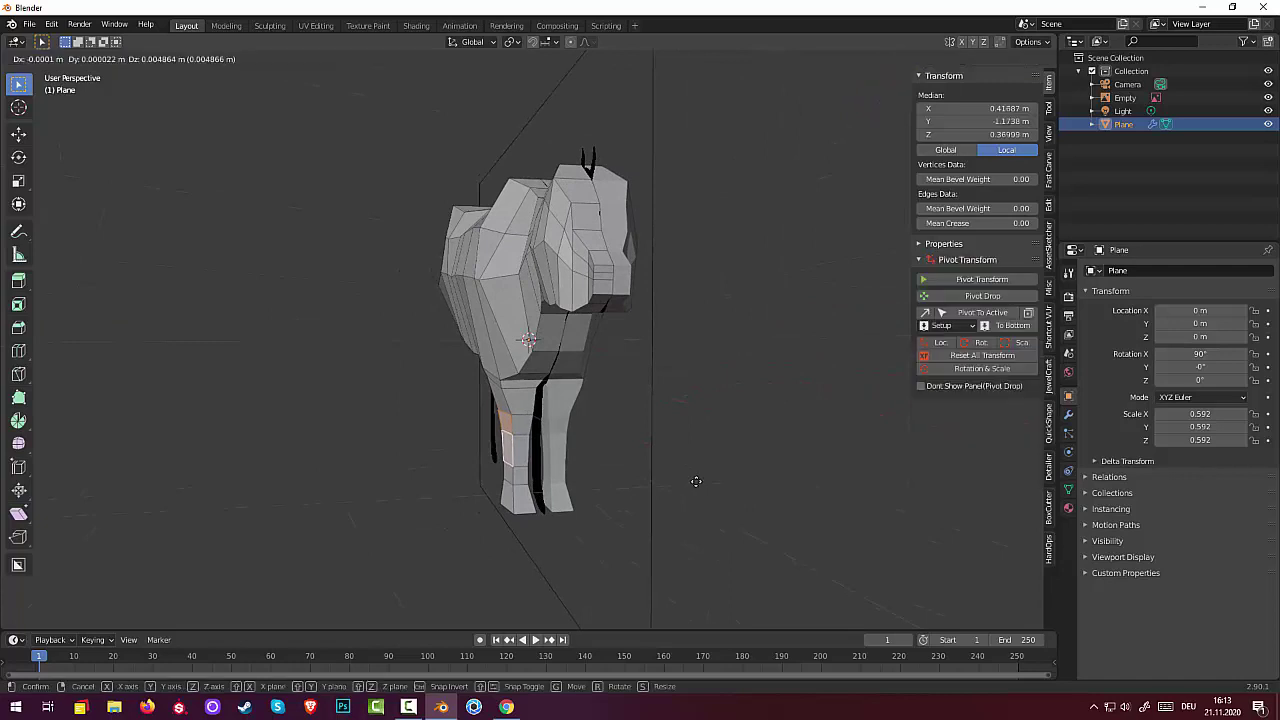
{"action": "key", "text": "y"}
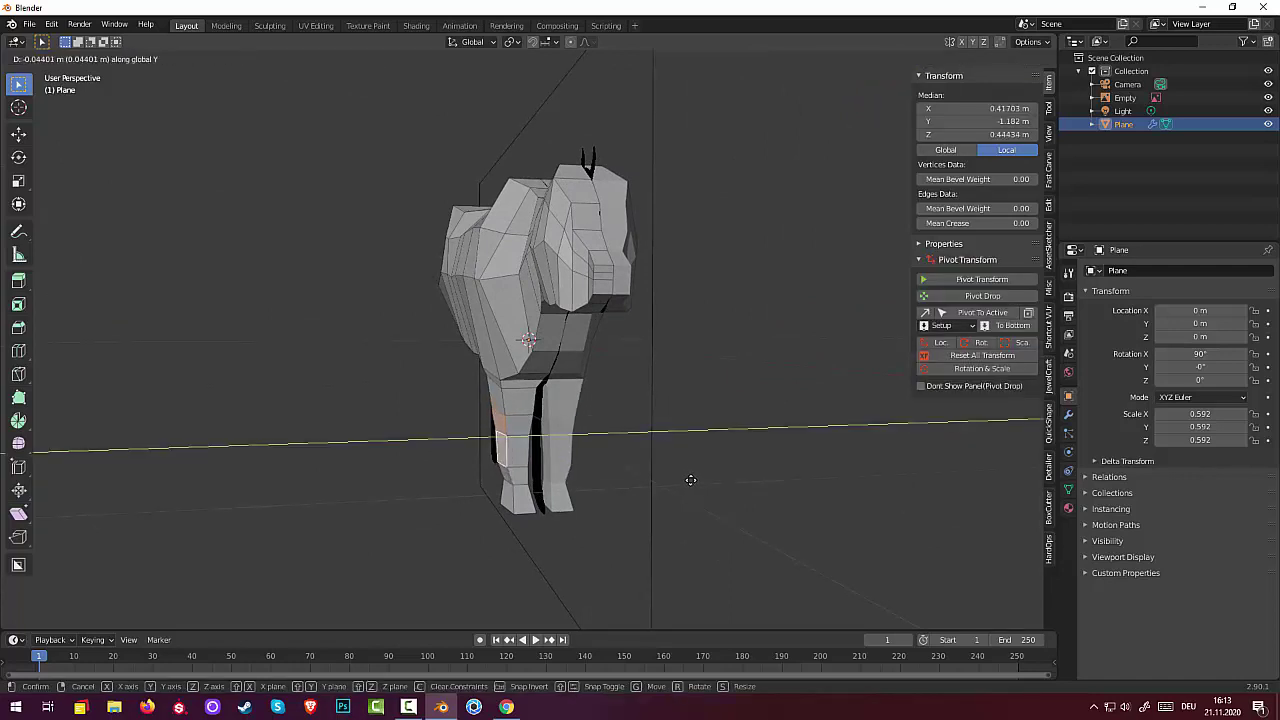
{"action": "left_click", "coordinate": [691, 480]}
{"action": "mouse_move", "coordinate": [691, 471]}
{"action": "middle_mouse_down"}
{"action": "mouse_move", "coordinate": [634, 471]}
{"action": "mouse_move", "coordinate": [639, 483]}
{"action": "mouse_move", "coordinate": [716, 478]}
{"action": "mouse_move", "coordinate": [660, 523]}
{"action": "mouse_move", "coordinate": [771, 474]}
{"action": "mouse_move", "coordinate": [623, 474]}
{"action": "mouse_move", "coordinate": [639, 510]}
{"action": "middle_mouse_up"}
{"action": "left_click", "coordinate": [686, 514]}
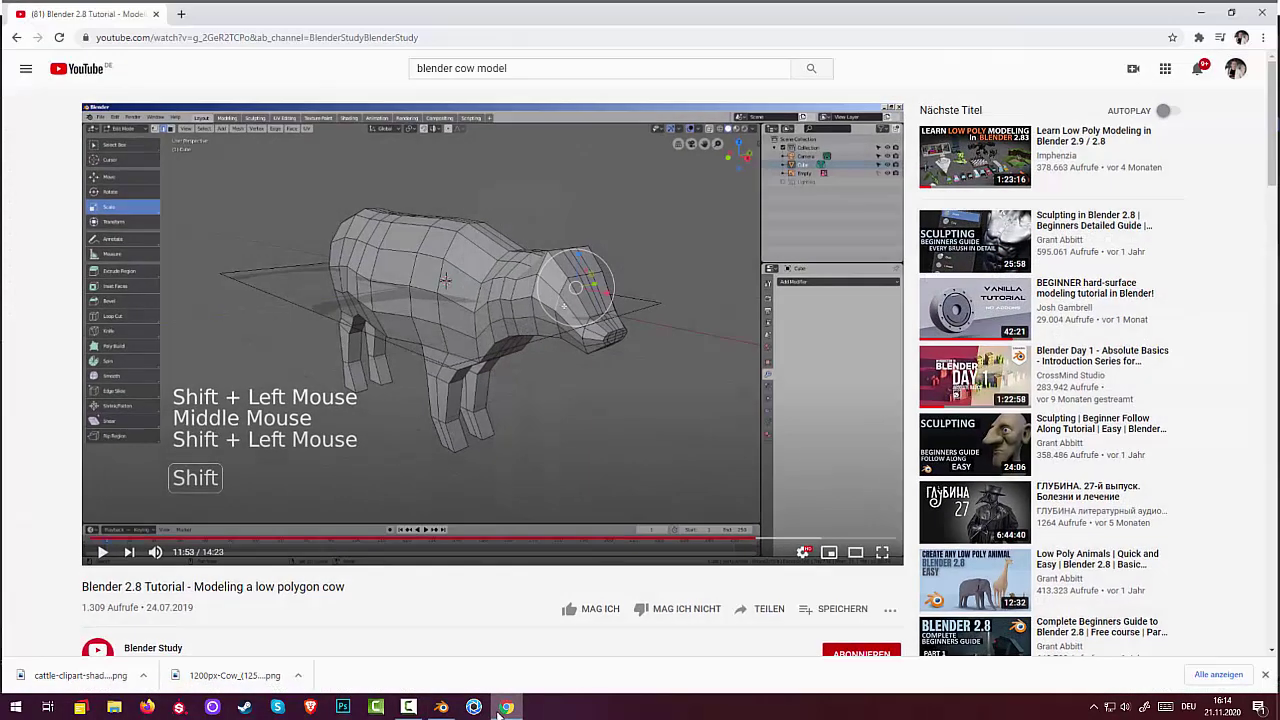
Open Yandex in a new browser tab and search for 'cow front'.
{"action": "left_click", "coordinate": [507, 707]}
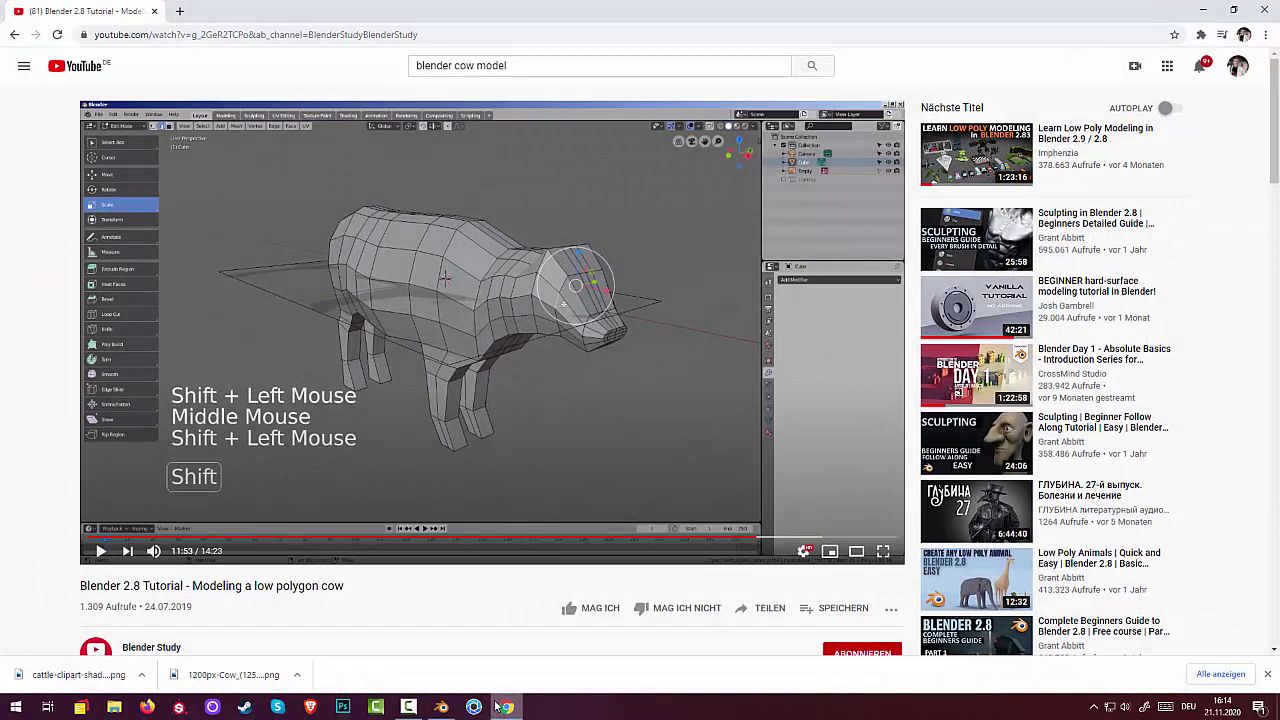
{"action": "left_click", "coordinate": [180, 11]}
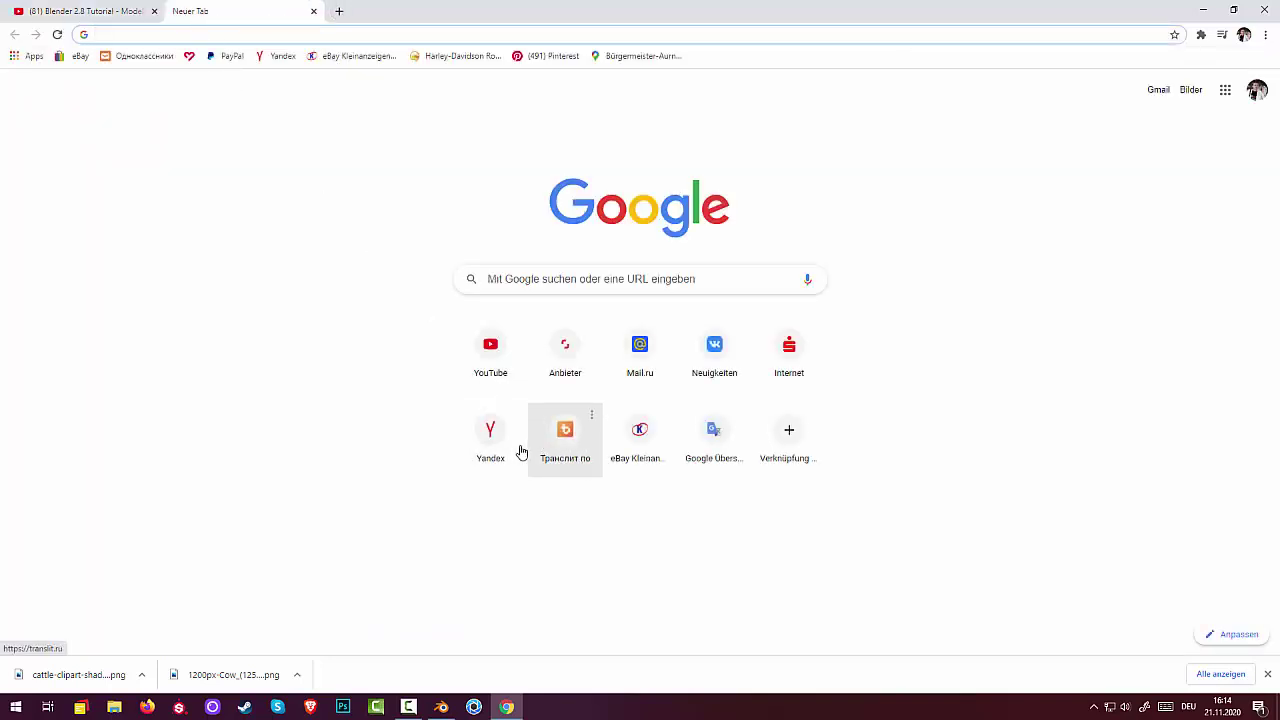
{"action": "left_click", "coordinate": [494, 441]}
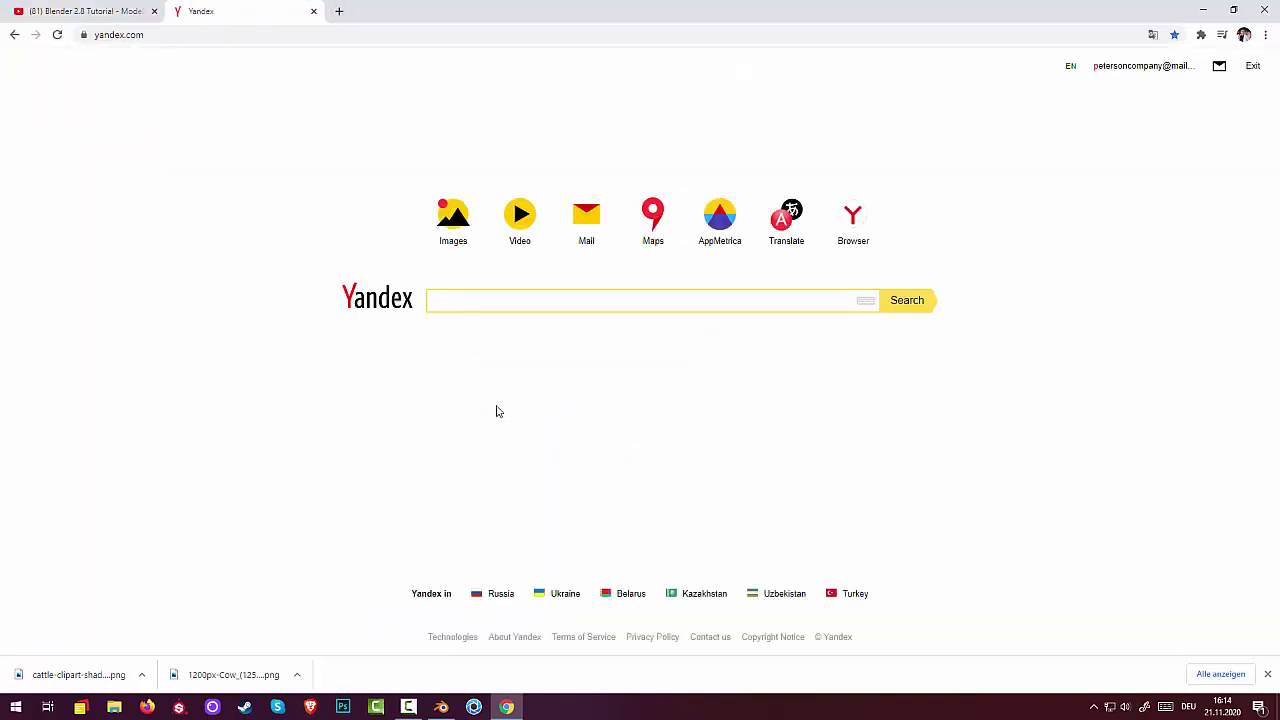
{"action": "type", "text": "co"}
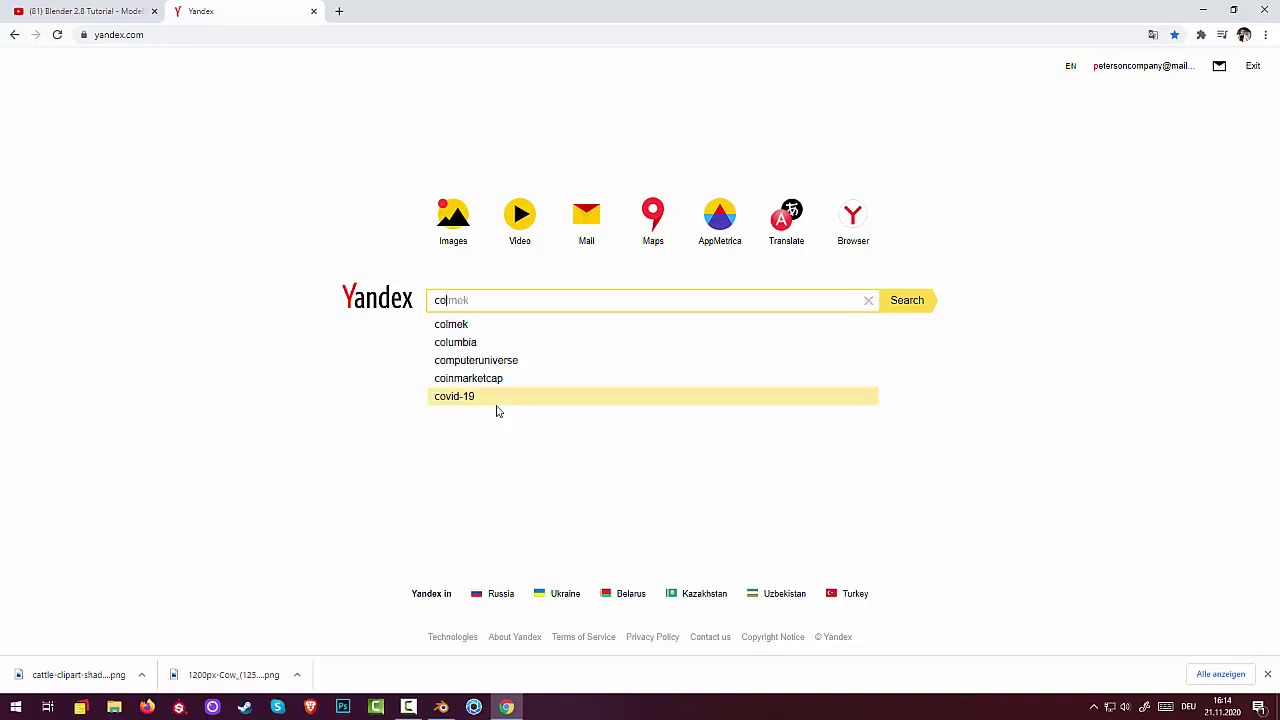
{"action": "type", "text": "w "}
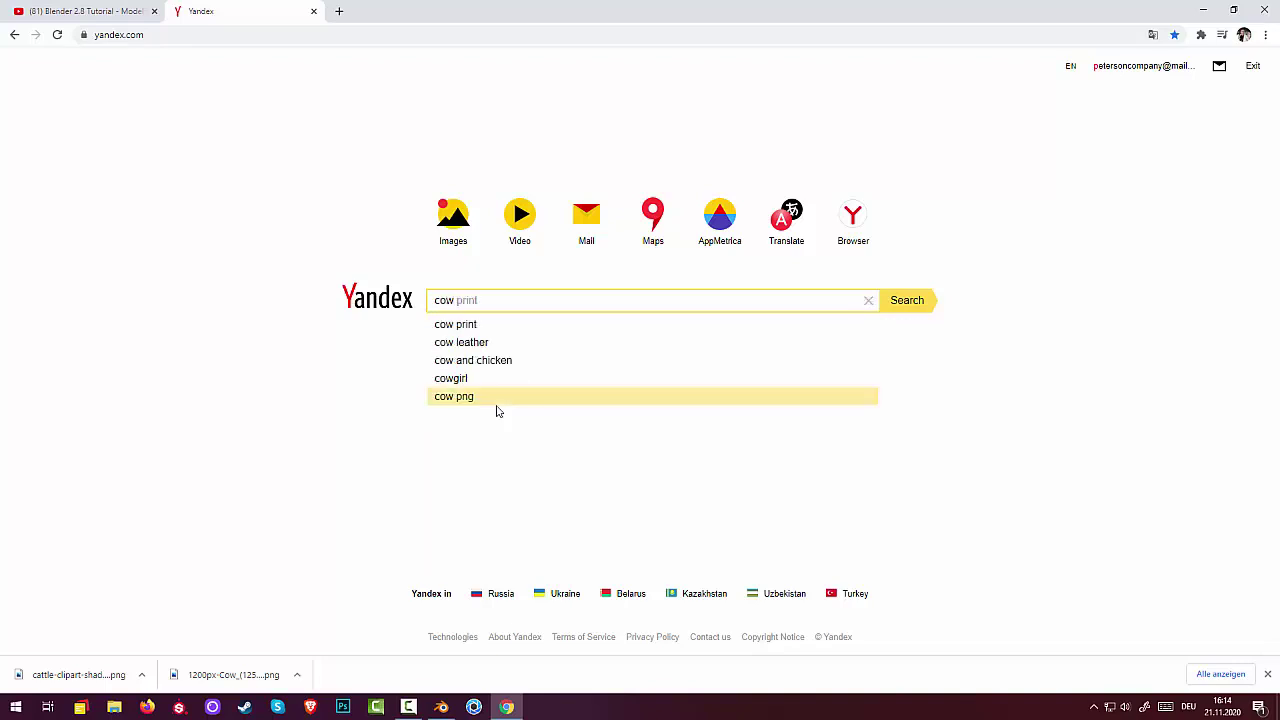
{"action": "type", "text": "front"}
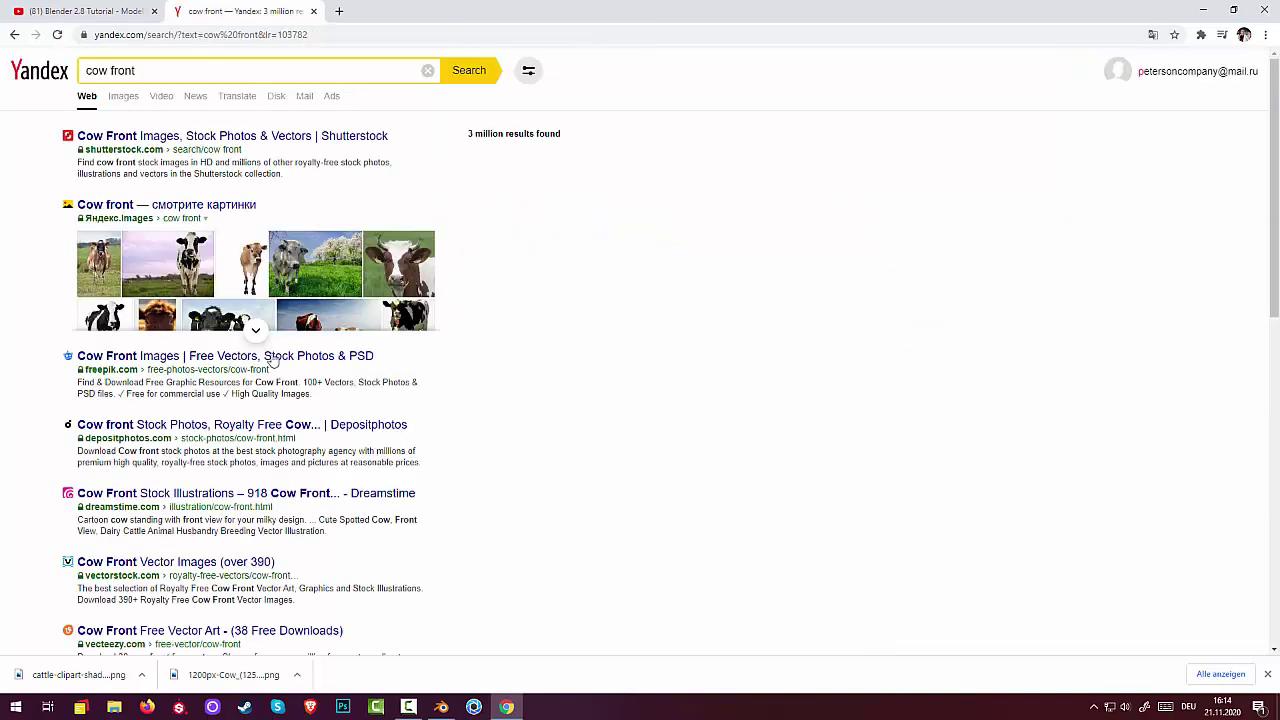
Show the image results for cow front and scroll through them.
{"action": "left_click", "coordinate": [126, 102]}
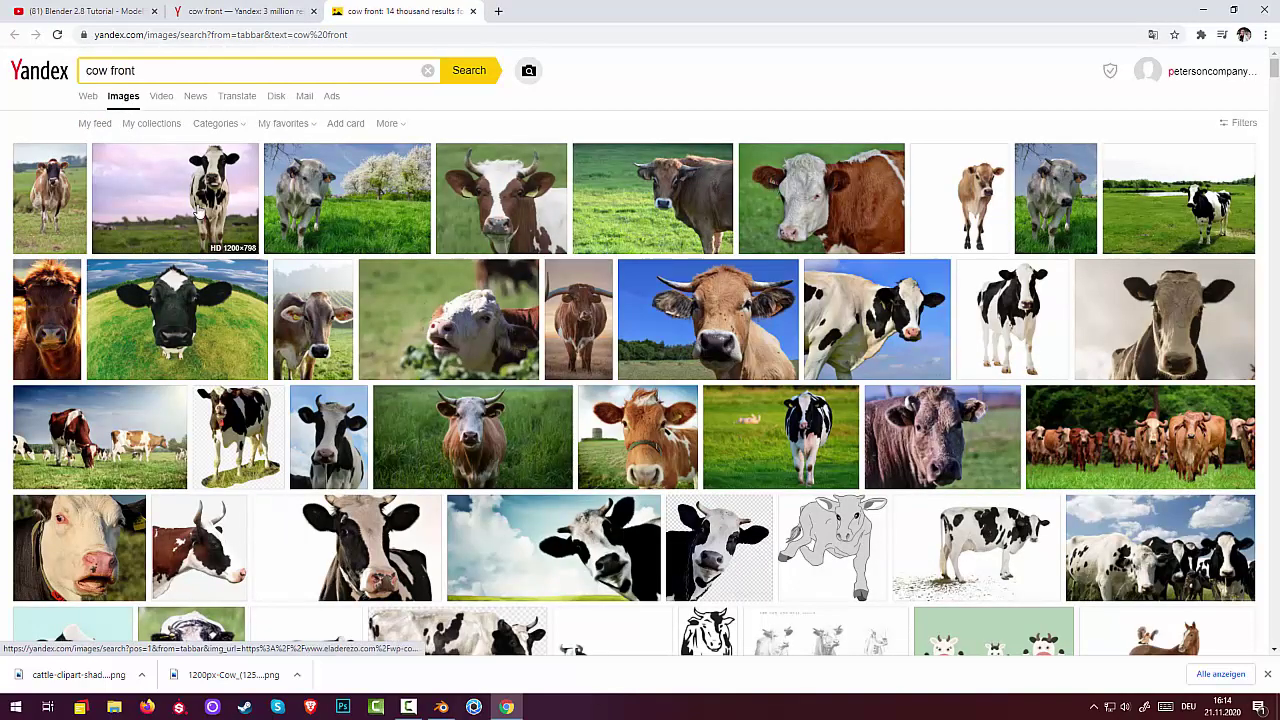
{"action": "mouse_move", "coordinate": [60, 210]}
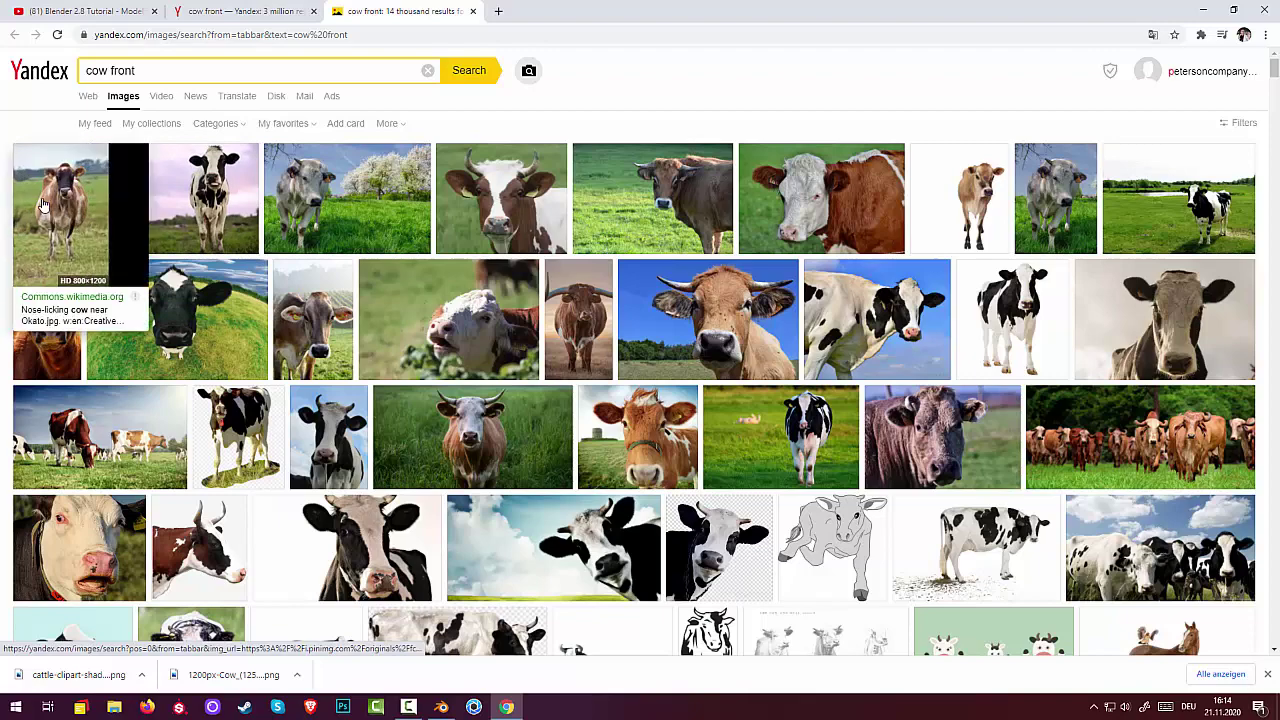
{"action": "scroll", "coordinate": [615, 443], "scroll_direction": "down", "scroll_amount": 5}
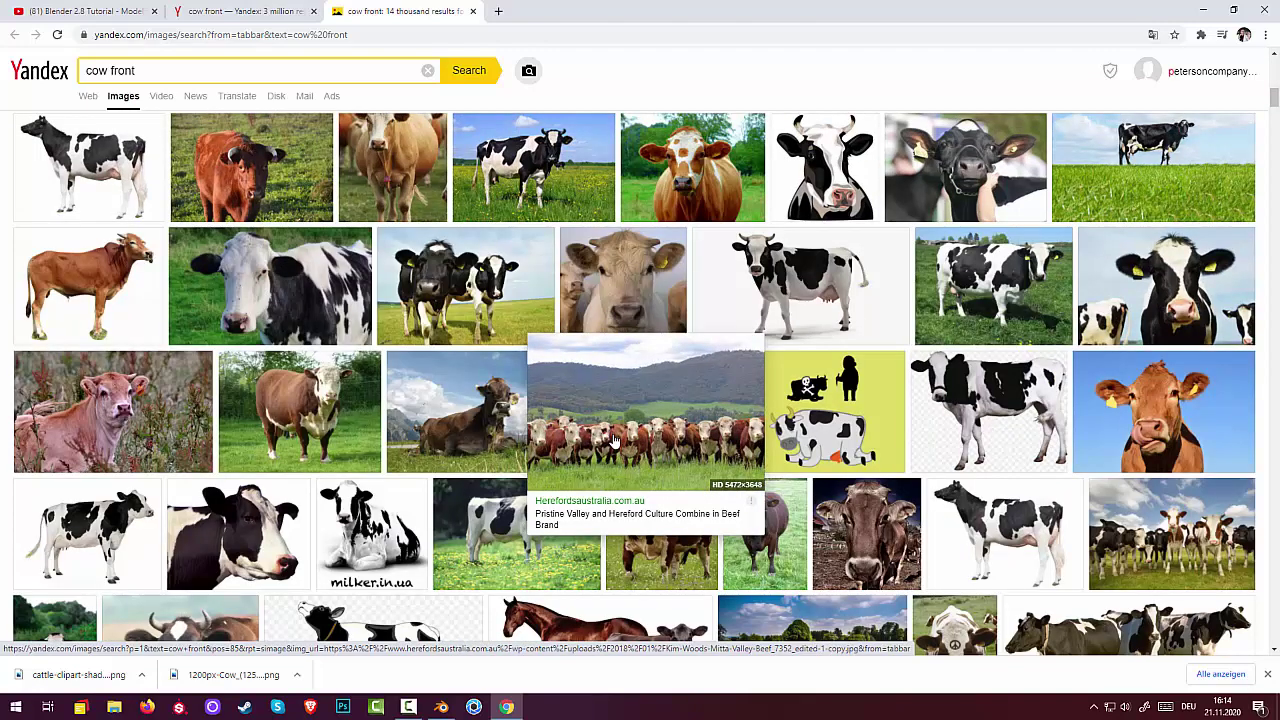
{"action": "scroll", "coordinate": [615, 443], "scroll_direction": "down", "scroll_amount": 2}
{"action": "scroll", "coordinate": [615, 443], "scroll_direction": "down", "scroll_amount": 4}
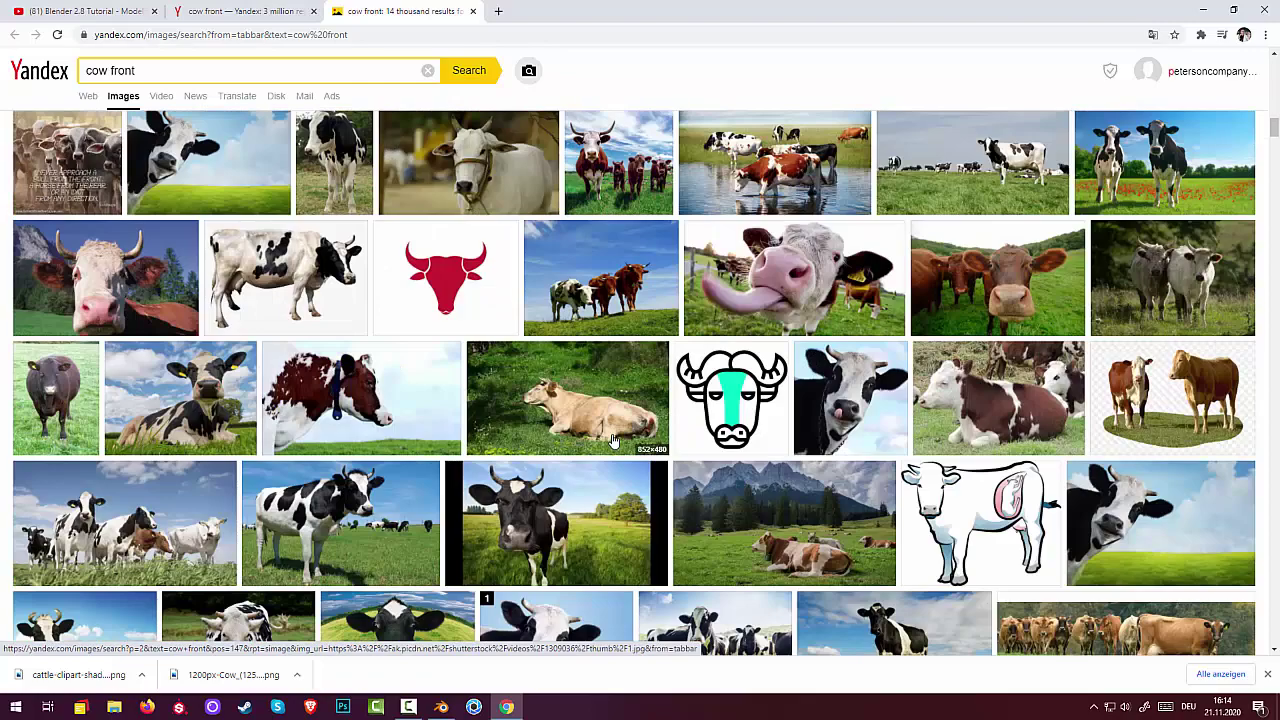
{"action": "mouse_move", "coordinate": [567, 398]}
{"action": "scroll", "coordinate": [613, 437], "scroll_direction": "up", "scroll_amount": 10}
{"action": "type", "text": "vector"}
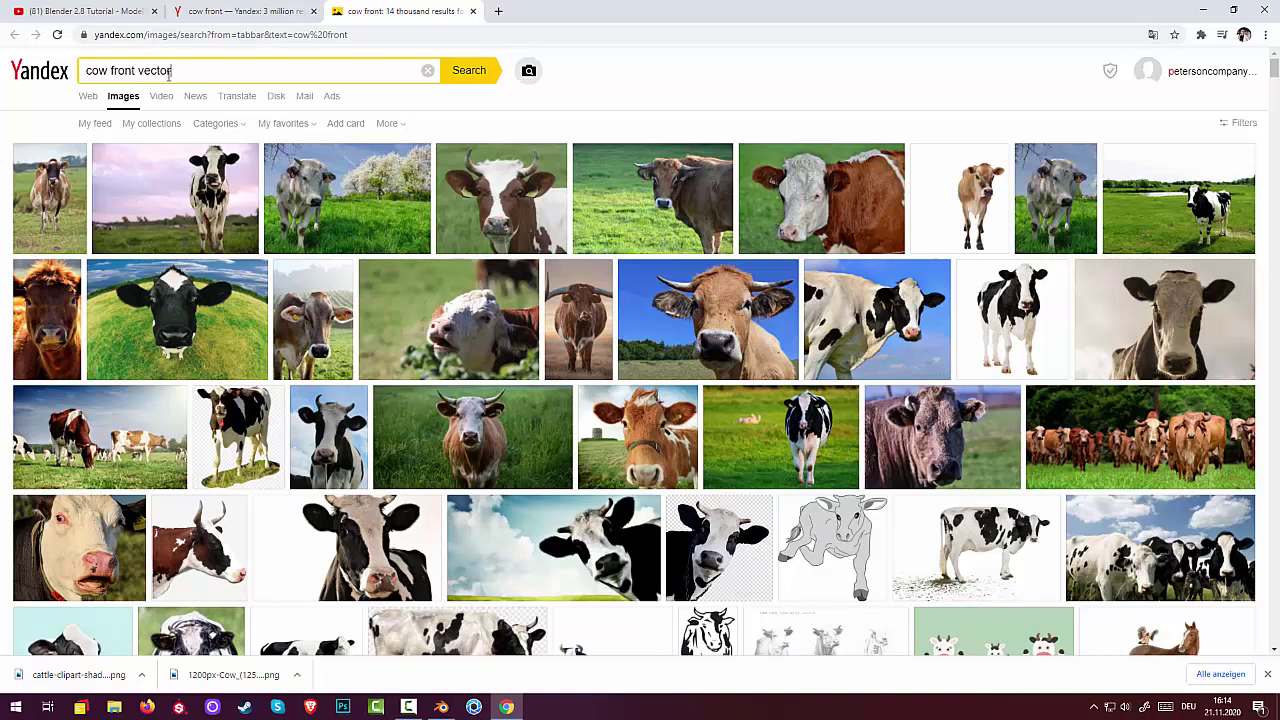
Search 'cow front vector', open the two-cows front-view image, then return to Blender.
{"action": "key", "text": "Return"}
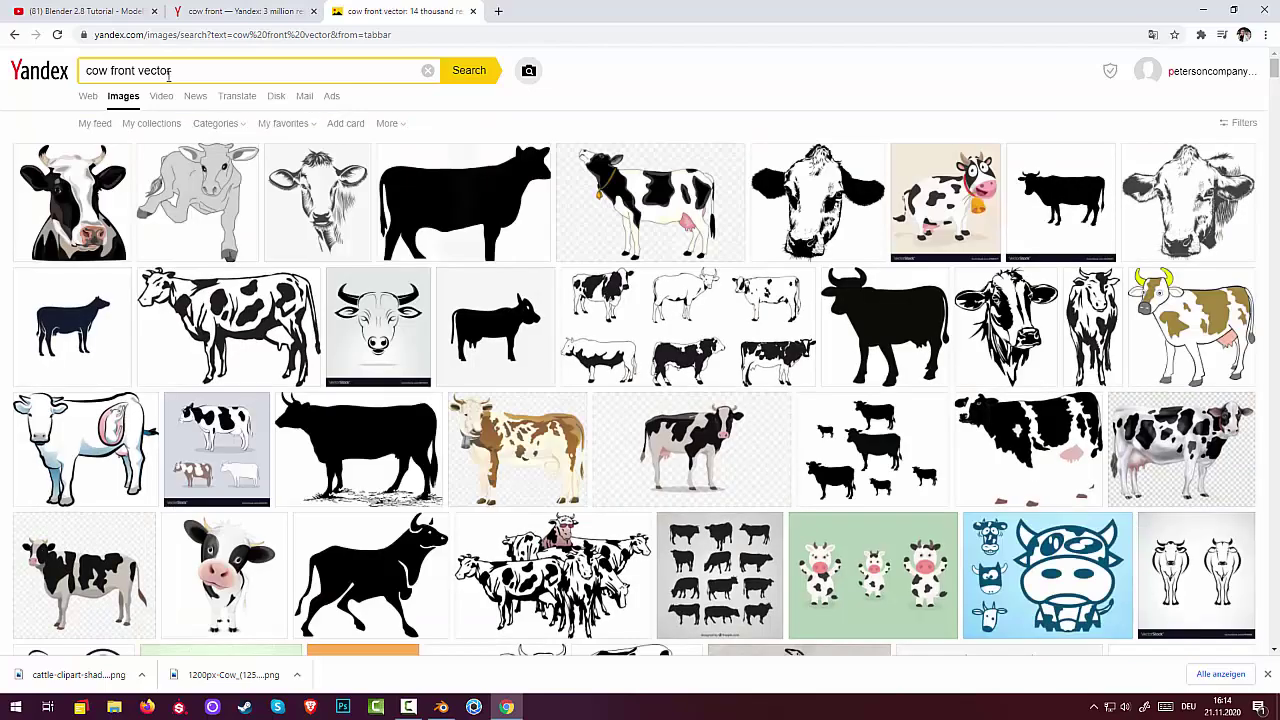
{"action": "mouse_move", "coordinate": [378, 326]}
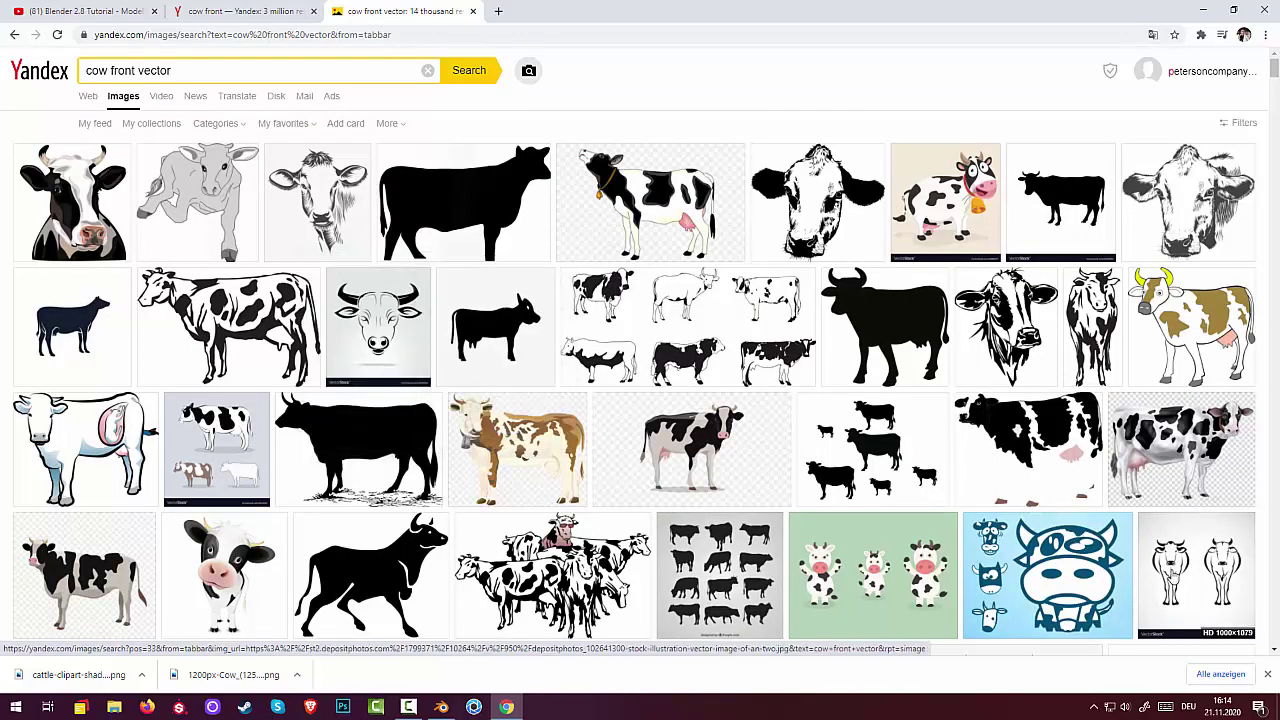
{"action": "left_click", "coordinate": [1196, 575]}
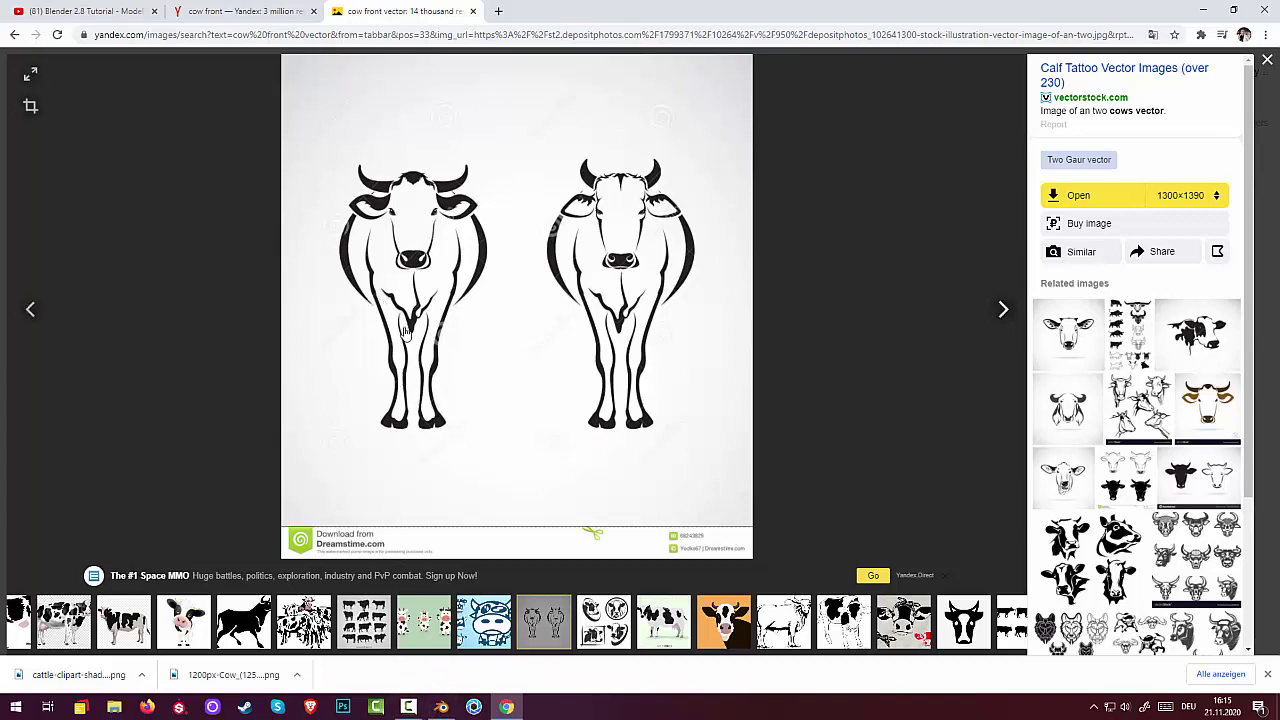
{"action": "left_click", "coordinate": [507, 707]}
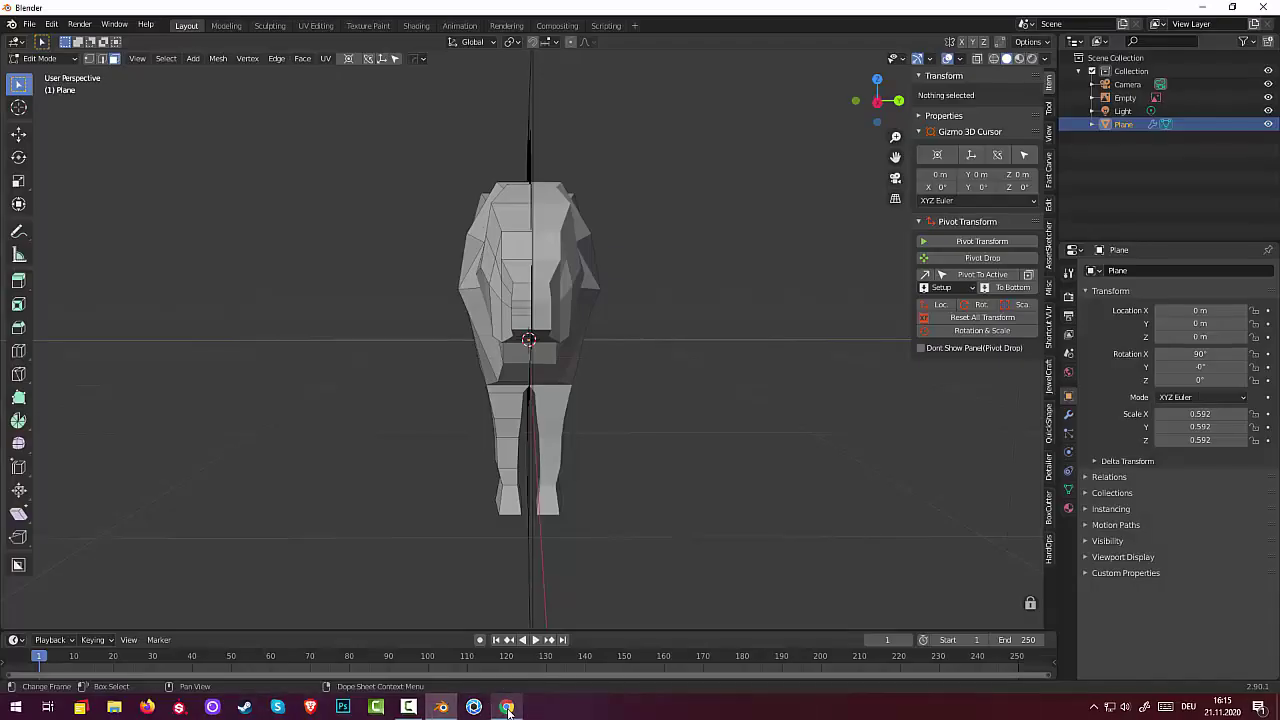
{"action": "left_click", "coordinate": [508, 713]}
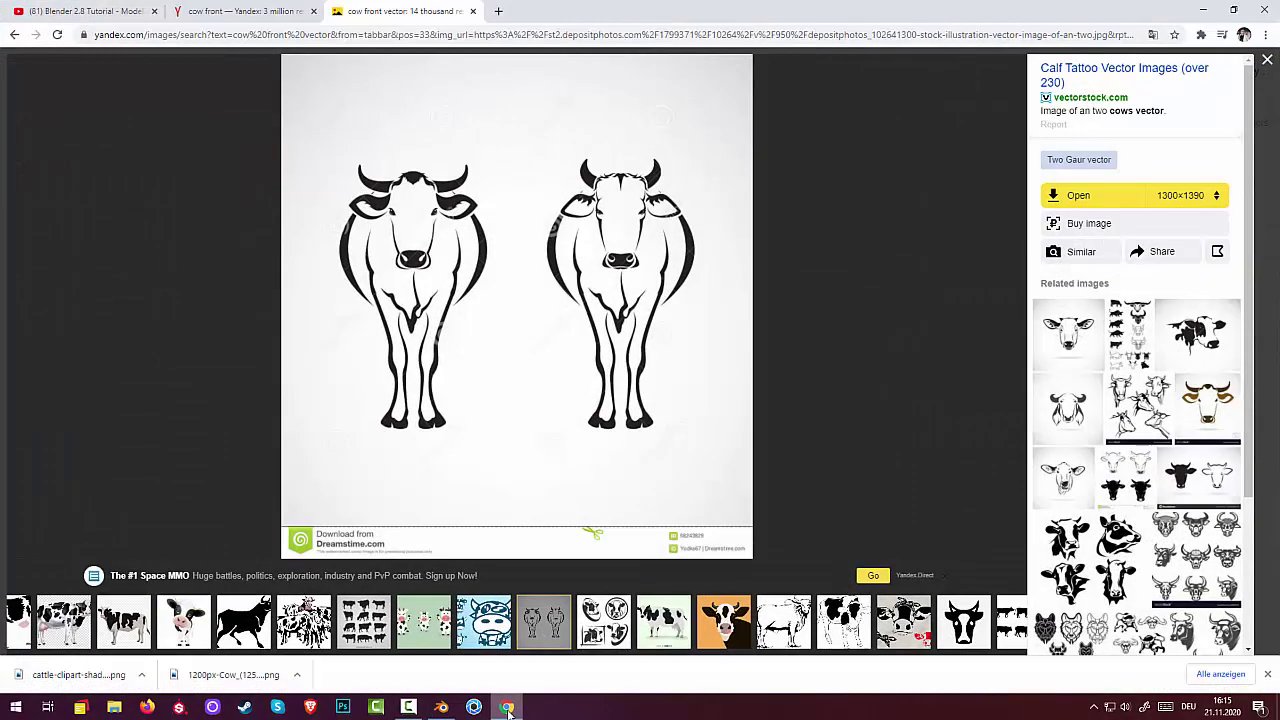
{"action": "left_click", "coordinate": [508, 713]}
Clear the selection, pick the edge under the cow's rear belly, and switch to orthographic side view.
{"action": "mouse_move", "coordinate": [480, 510]}
{"action": "middle_mouse_down"}
{"action": "mouse_move", "coordinate": [511, 507]}
{"action": "mouse_move", "coordinate": [510, 519]}
{"action": "middle_mouse_up"}
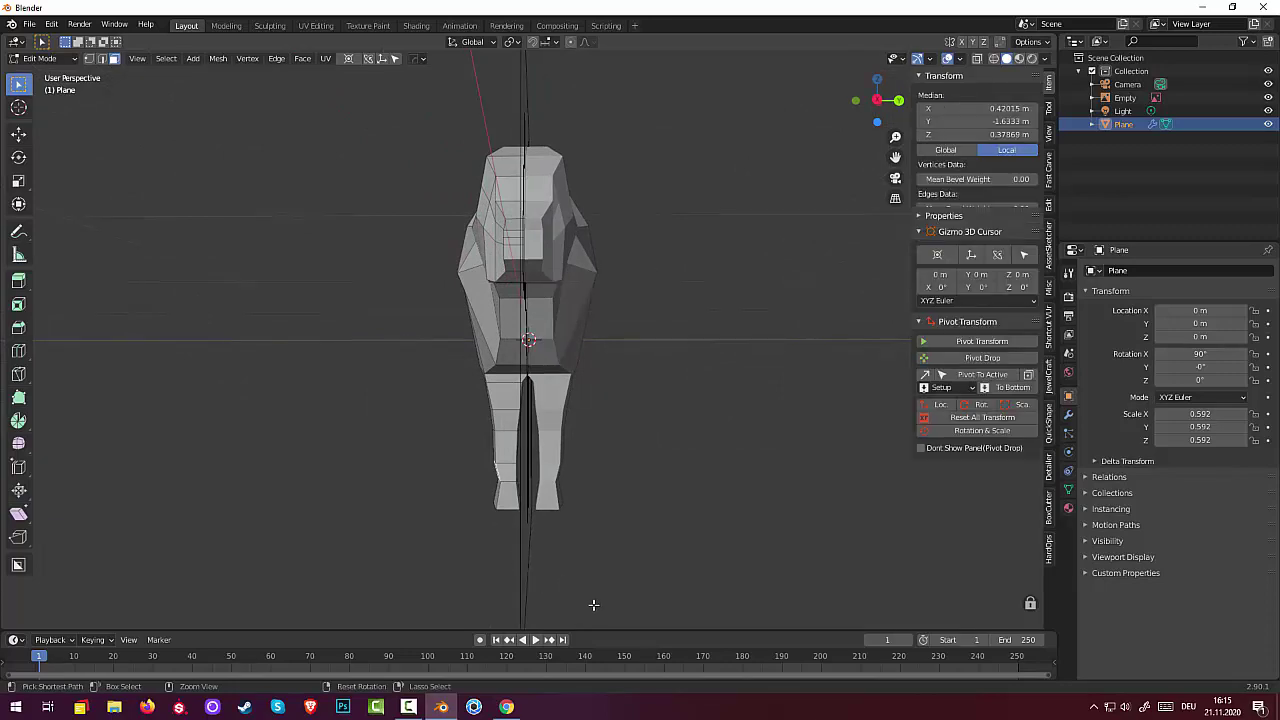
{"action": "key", "text": "ctrl+z"}
{"action": "key", "text": "alt+a"}
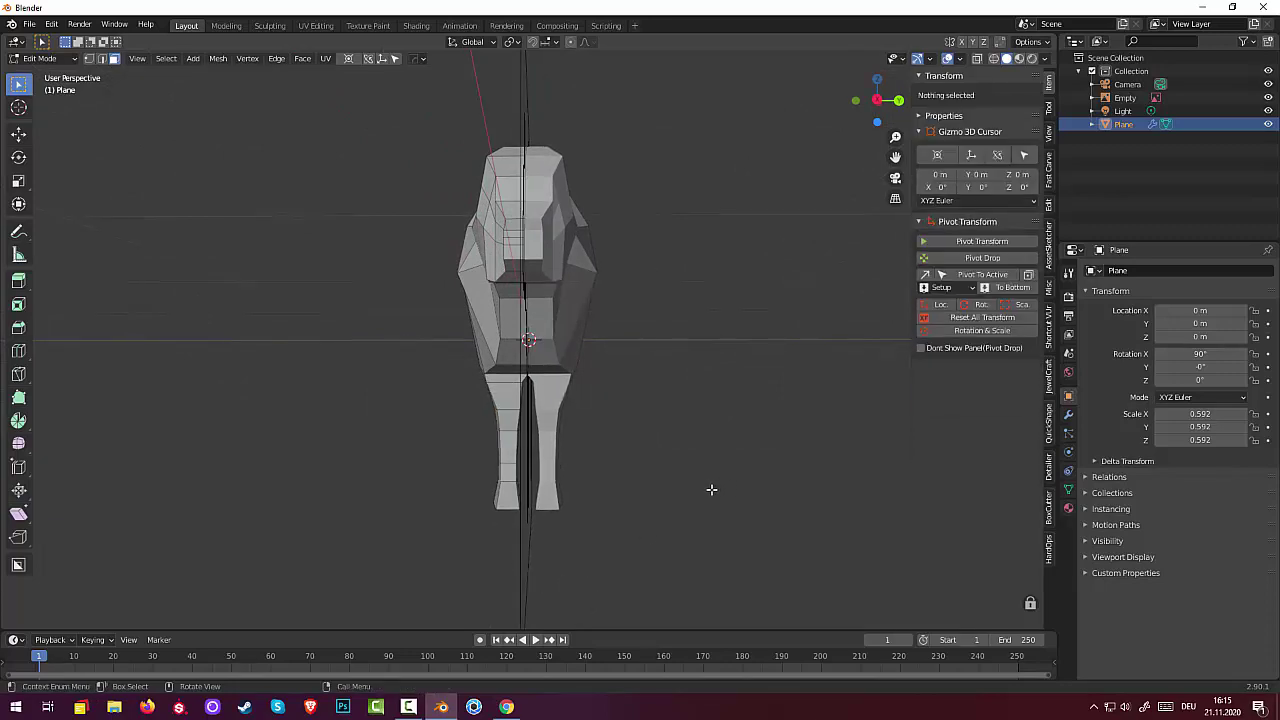
{"action": "mouse_move", "coordinate": [711, 491]}
{"action": "middle_mouse_down"}
{"action": "mouse_move", "coordinate": [951, 486]}
{"action": "mouse_move", "coordinate": [877, 457]}
{"action": "mouse_move", "coordinate": [832, 468]}
{"action": "mouse_move", "coordinate": [894, 451]}
{"action": "mouse_move", "coordinate": [874, 463]}
{"action": "middle_mouse_up"}
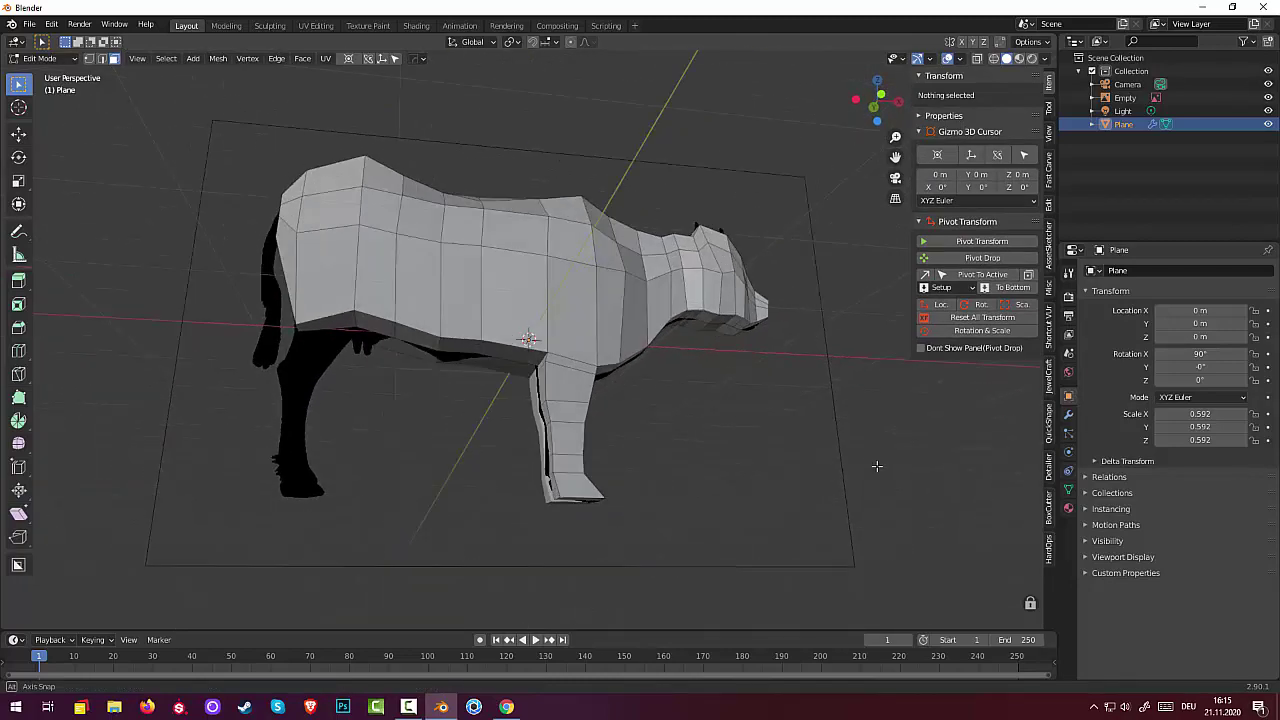
{"action": "left_click", "coordinate": [330, 329]}
{"action": "mouse_move", "coordinate": [402, 358]}
{"action": "middle_mouse_down"}
{"action": "mouse_move", "coordinate": [423, 366]}
{"action": "mouse_move", "coordinate": [417, 397]}
{"action": "mouse_move", "coordinate": [400, 383]}
{"action": "middle_mouse_up"}
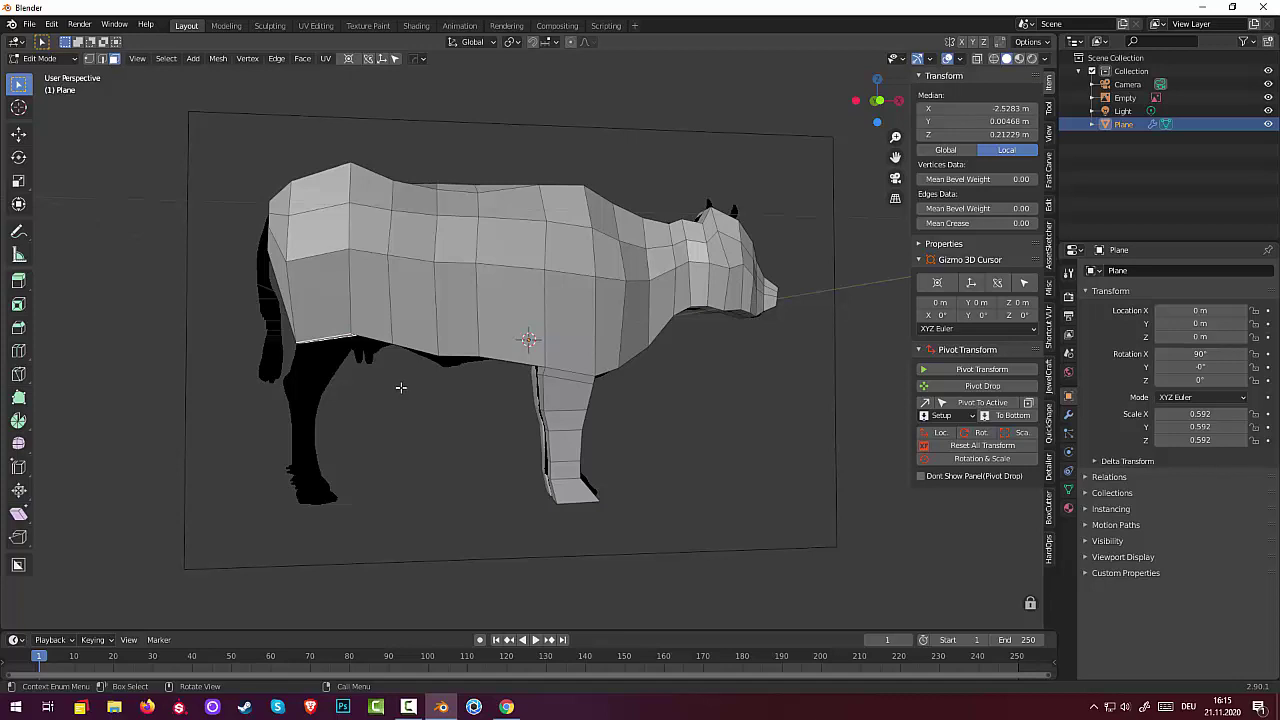
{"action": "key", "text": "KP_3"}
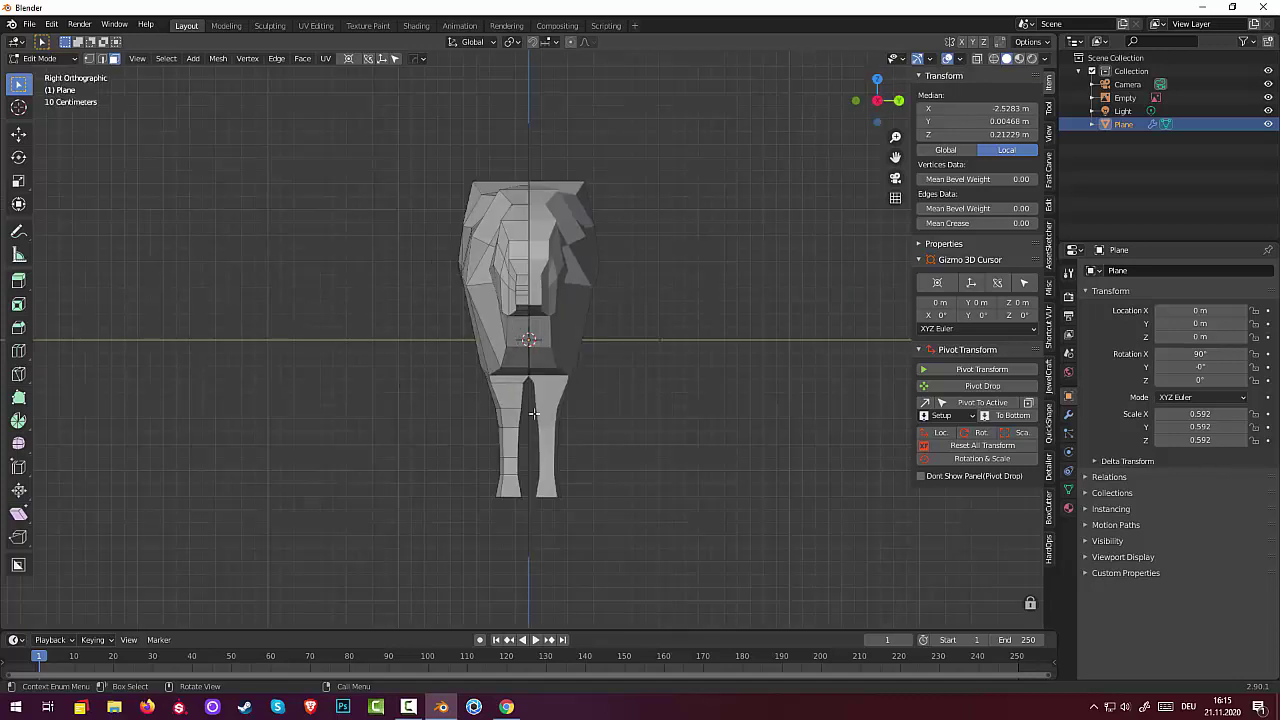
{"action": "key", "text": "KP_1"}
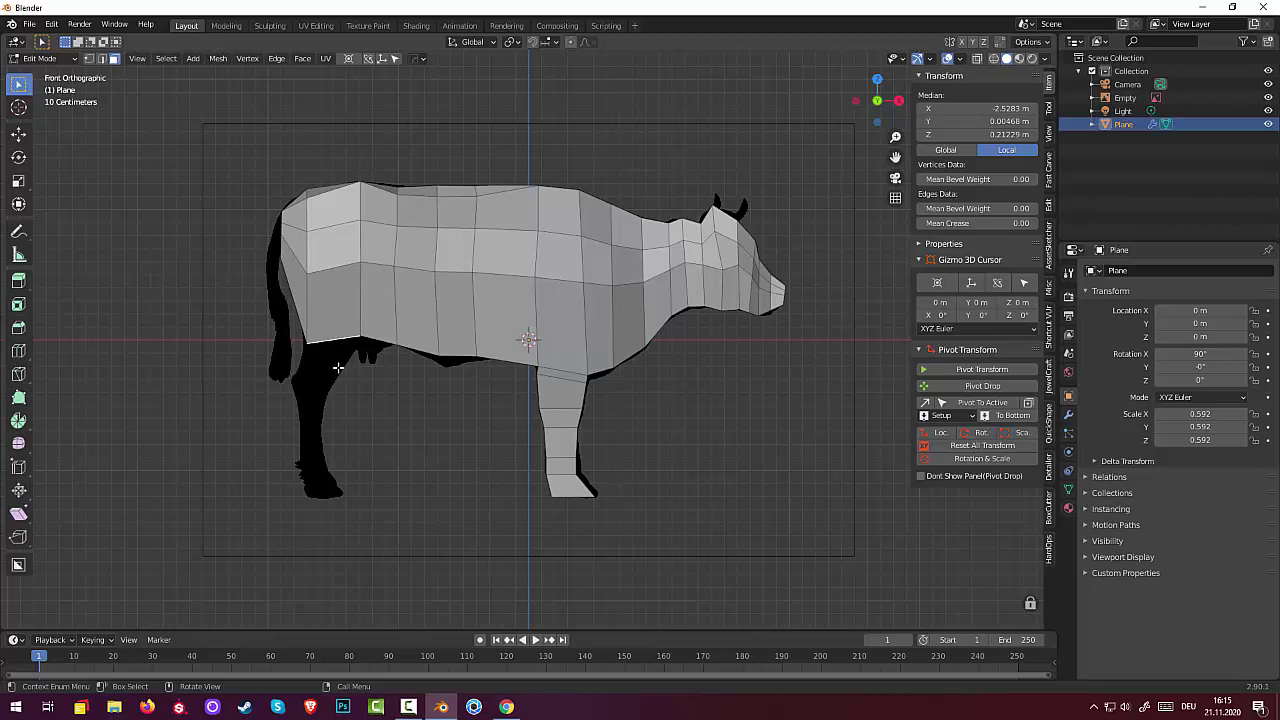
Extrude the rear belly edge into a hind-leg stub, then move, rotate and scale it.
{"action": "key", "text": "e"}
{"action": "left_click", "coordinate": [326, 390]}
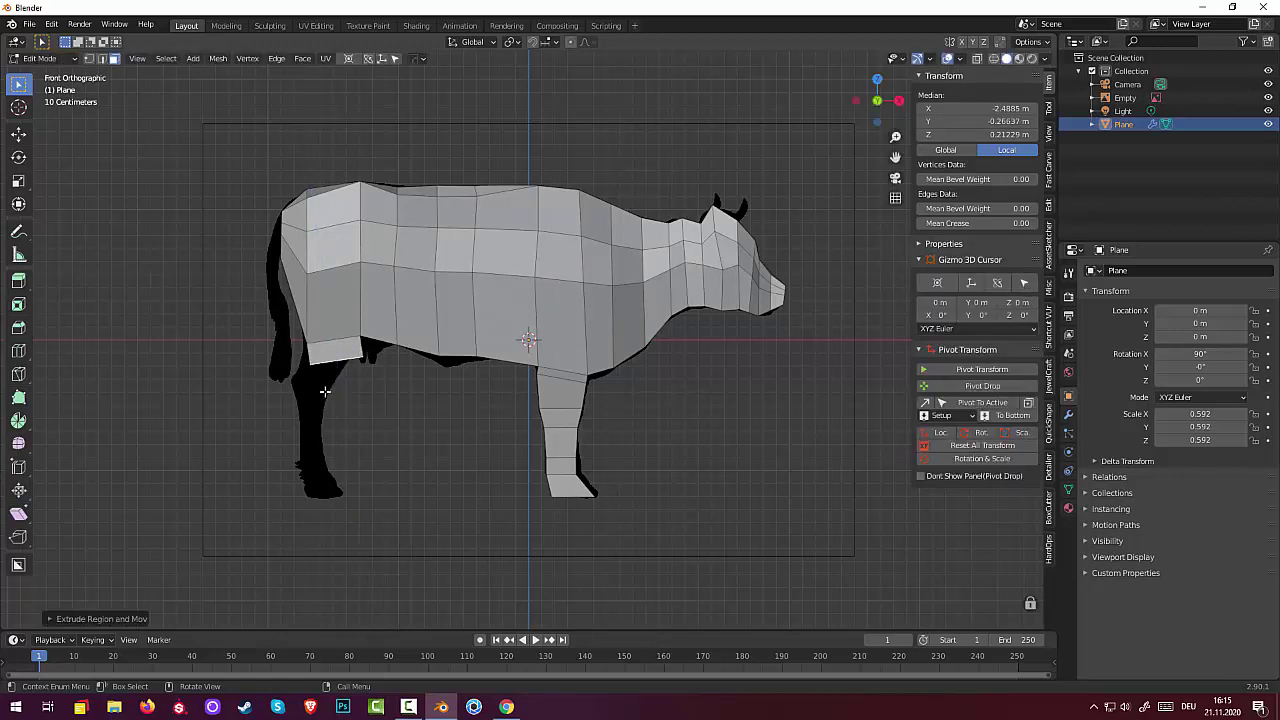
{"action": "key", "text": "g"}
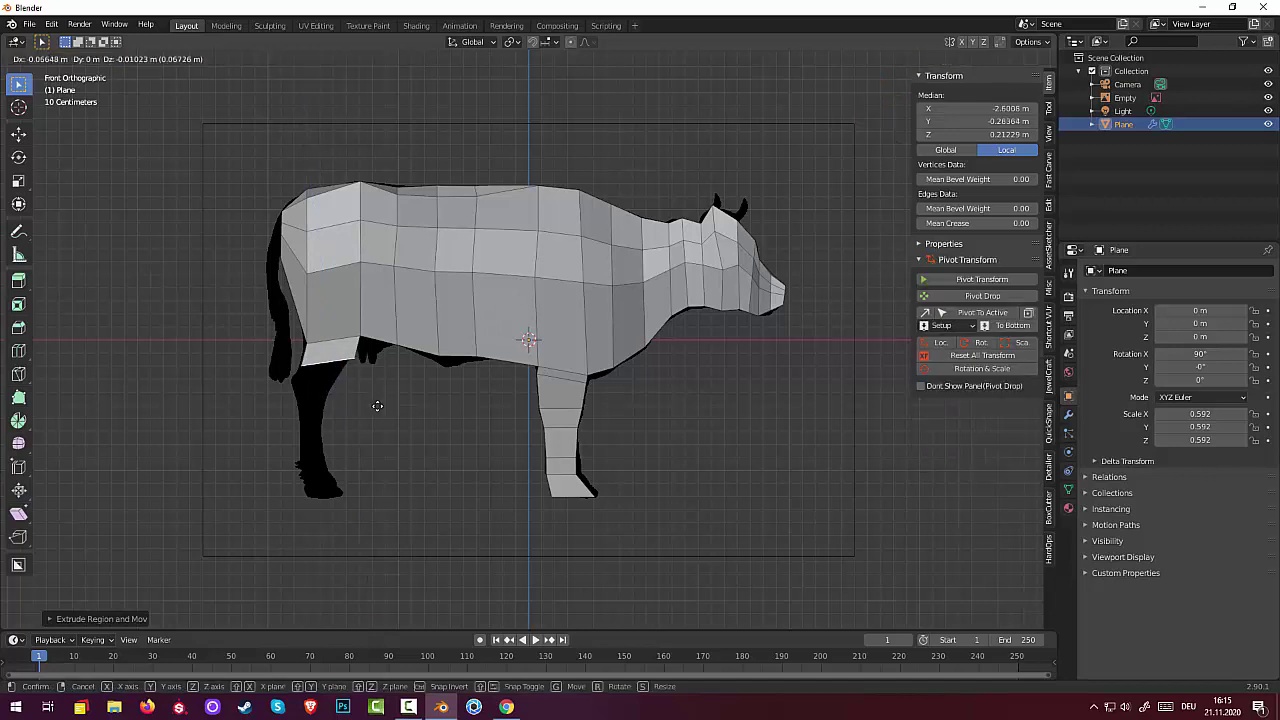
{"action": "left_click", "coordinate": [371, 405]}
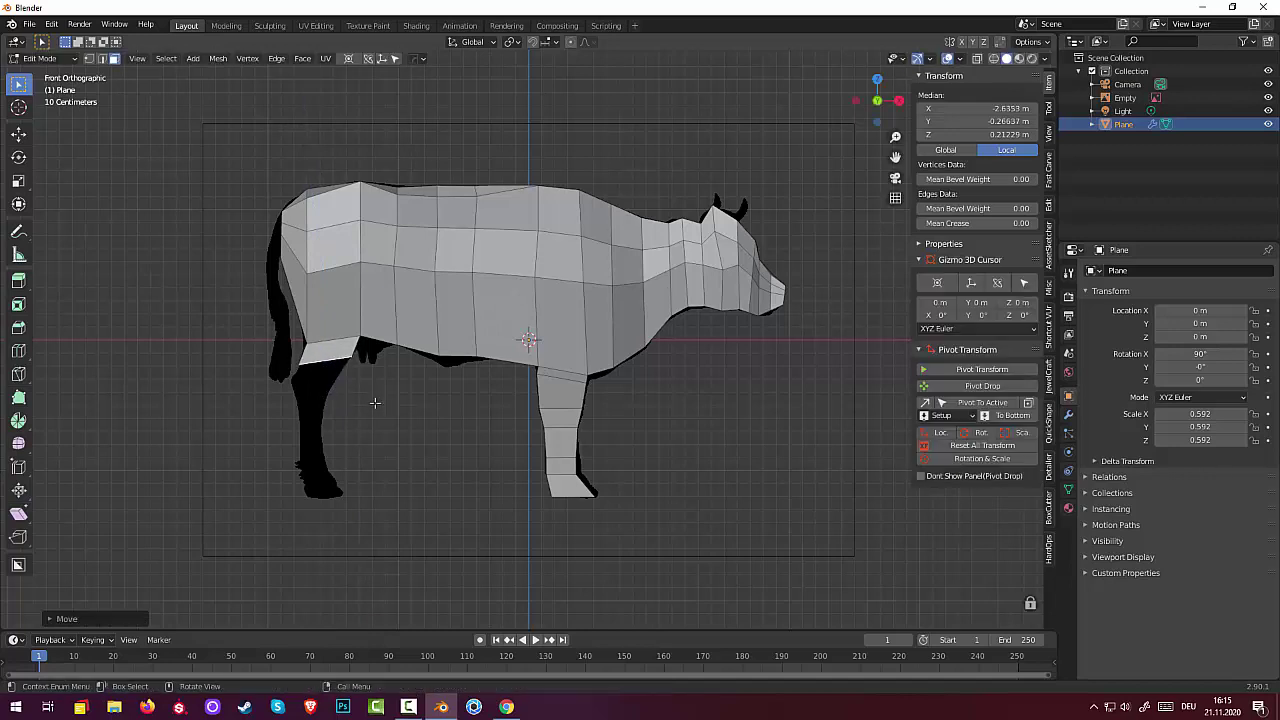
{"action": "key", "text": "r"}
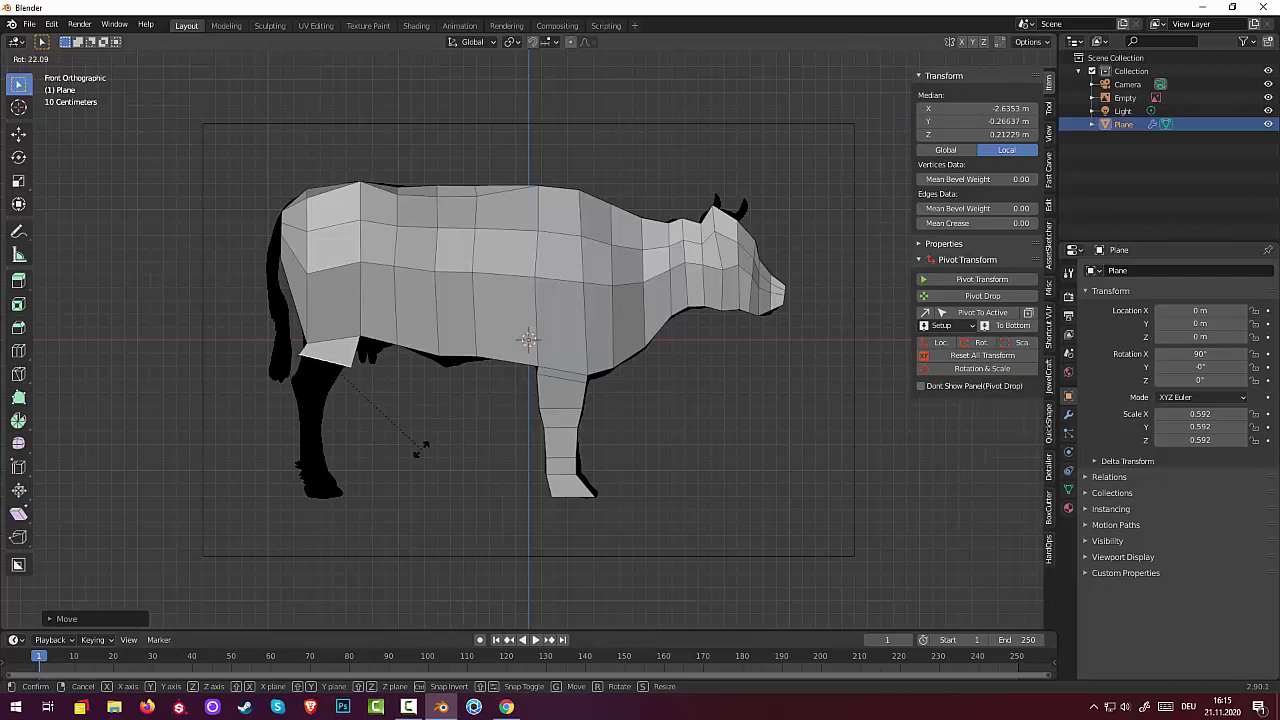
{"action": "left_click", "coordinate": [417, 447]}
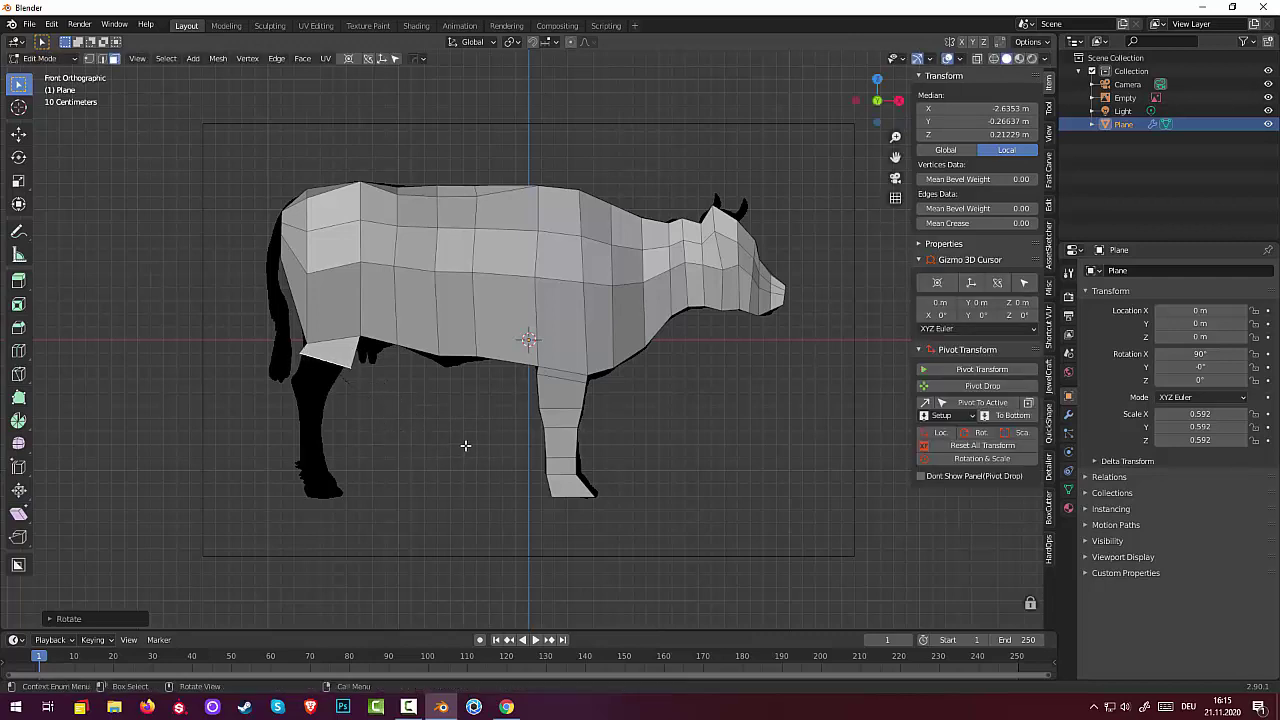
{"action": "key", "text": "s"}
{"action": "left_click", "coordinate": [438, 433]}
{"action": "middle_click_drag", "start_coordinate": [425, 417], "coordinate": [350, 402]}
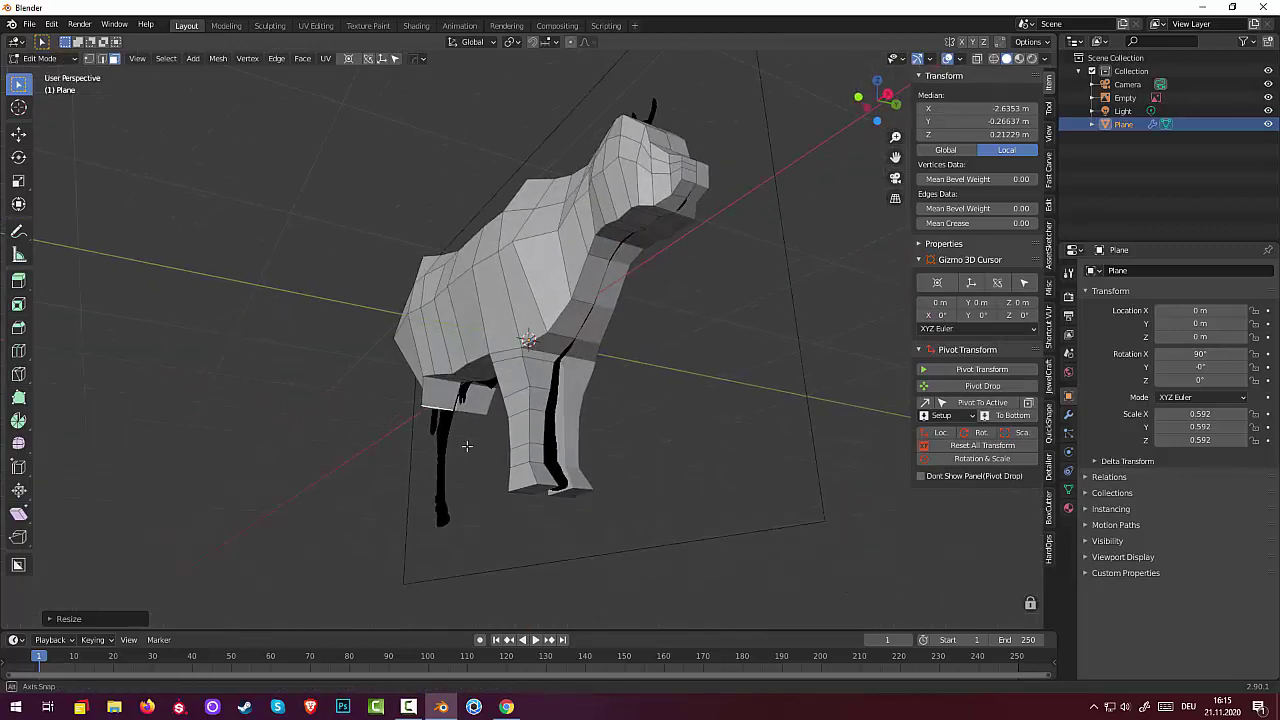
From behind the cow, raise an edge of the hind-leg piece in edge select.
{"action": "mouse_move", "coordinate": [466, 446]}
{"action": "middle_mouse_down"}
{"action": "mouse_move", "coordinate": [707, 446]}
{"action": "mouse_move", "coordinate": [720, 474]}
{"action": "middle_mouse_up"}
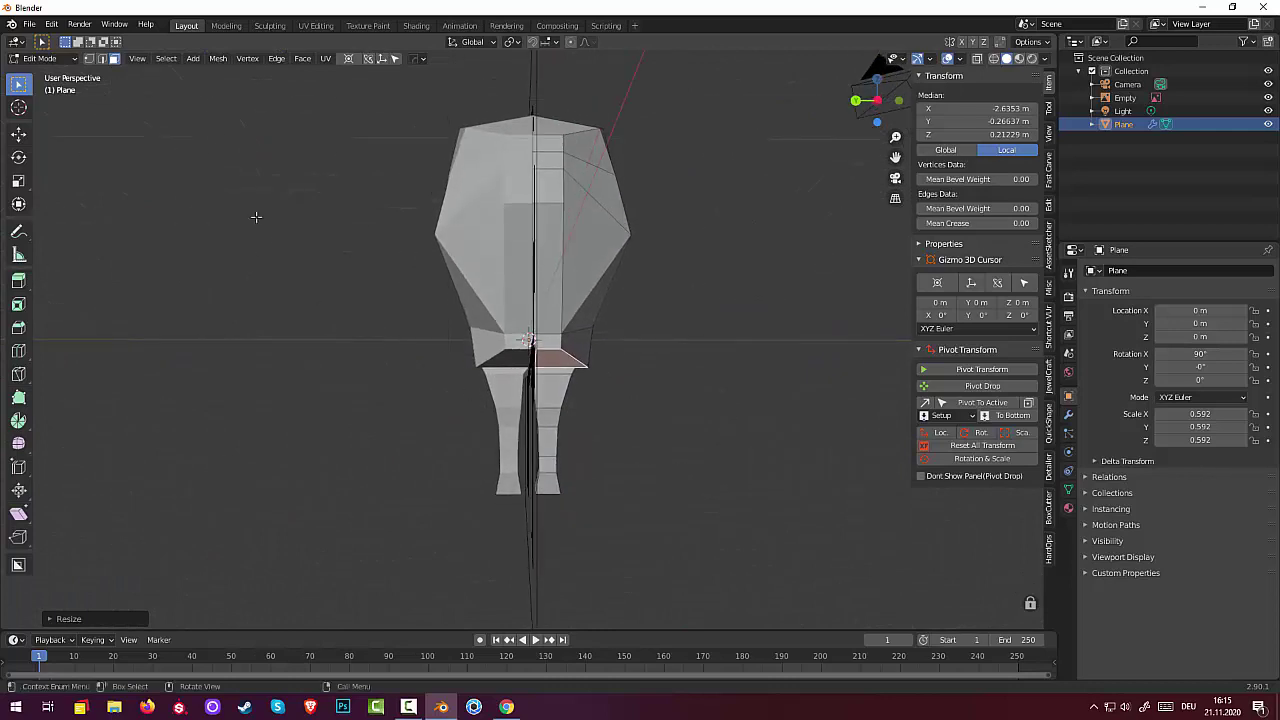
{"action": "left_click", "coordinate": [101, 59]}
{"action": "left_click", "coordinate": [562, 345]}
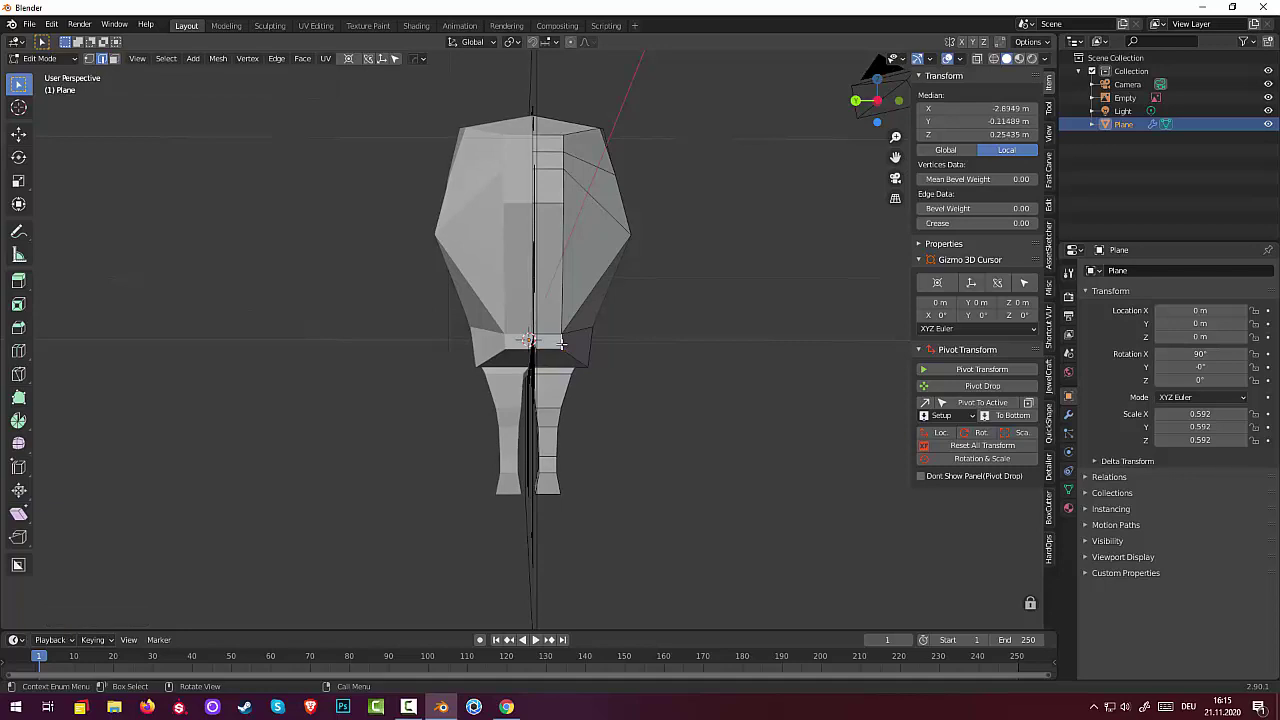
{"action": "key", "text": "g"}
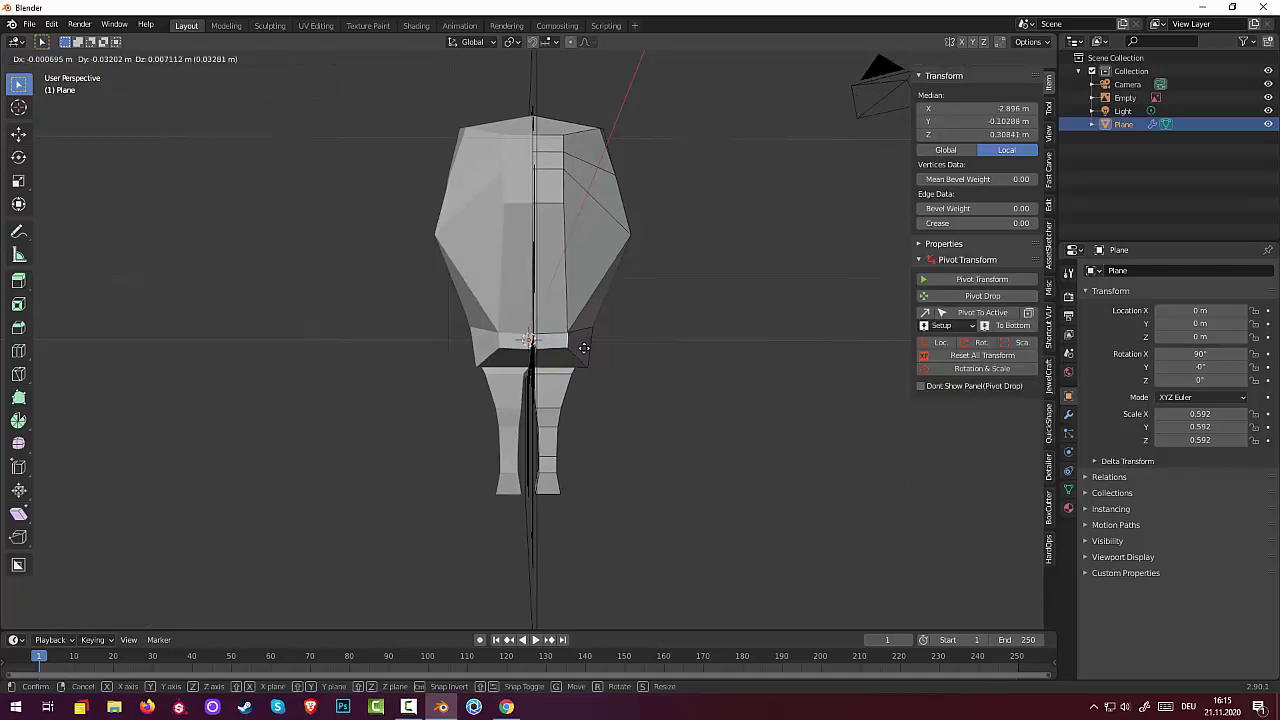
{"action": "left_click", "coordinate": [597, 349]}
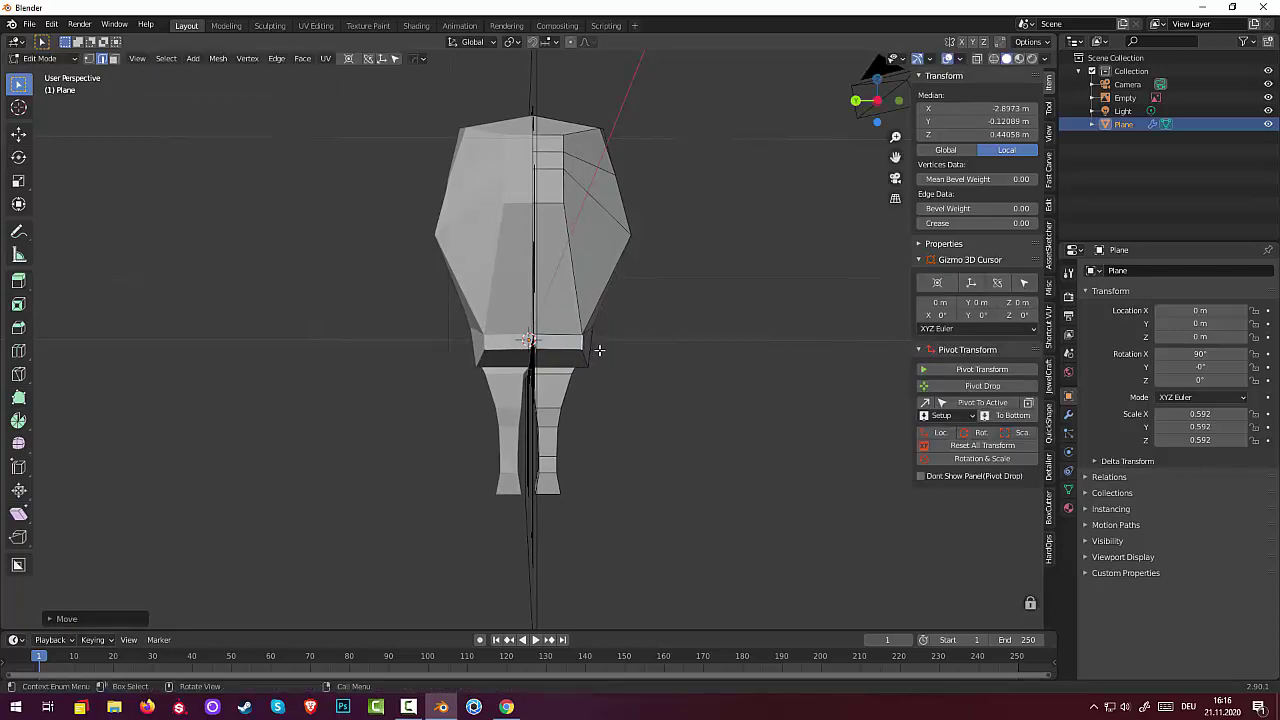
{"action": "mouse_move", "coordinate": [597, 349]}
{"action": "middle_mouse_down"}
{"action": "mouse_move", "coordinate": [612, 287]}
{"action": "mouse_move", "coordinate": [608, 323]}
{"action": "middle_mouse_up"}
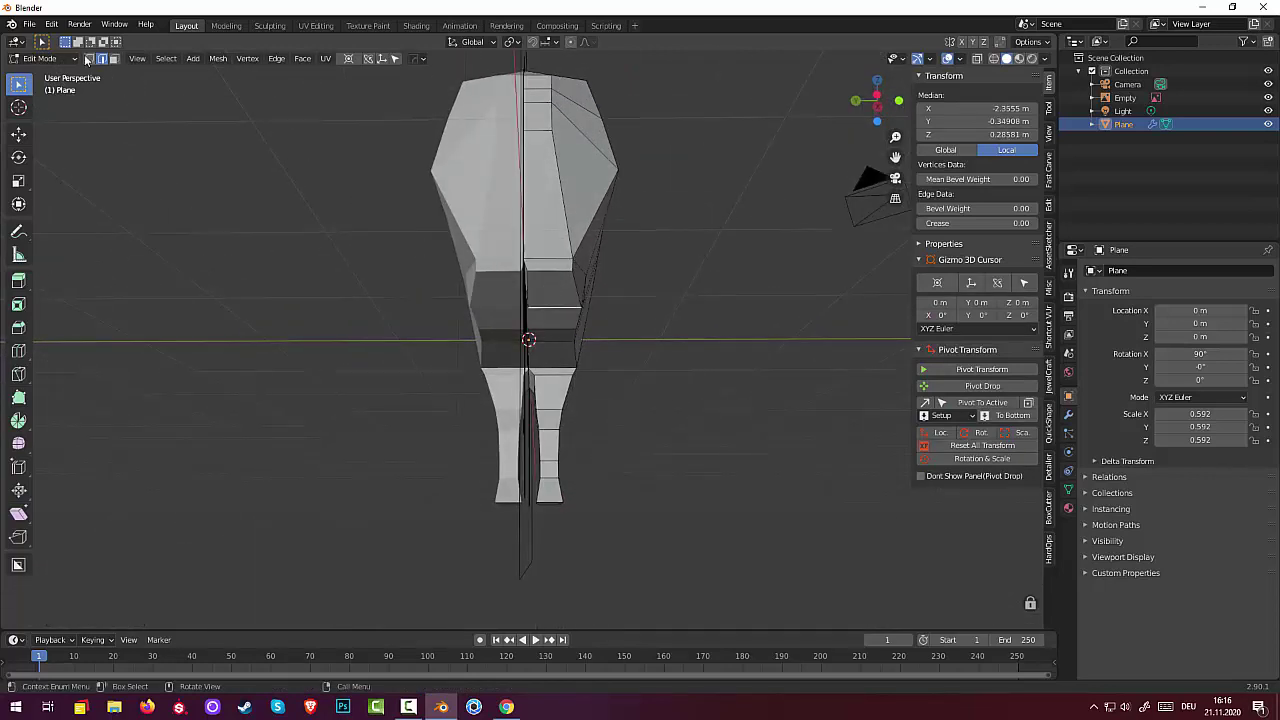
Slide the hind-leg piece's top face 0.022 m along global Y.
{"action": "left_click", "coordinate": [113, 58]}
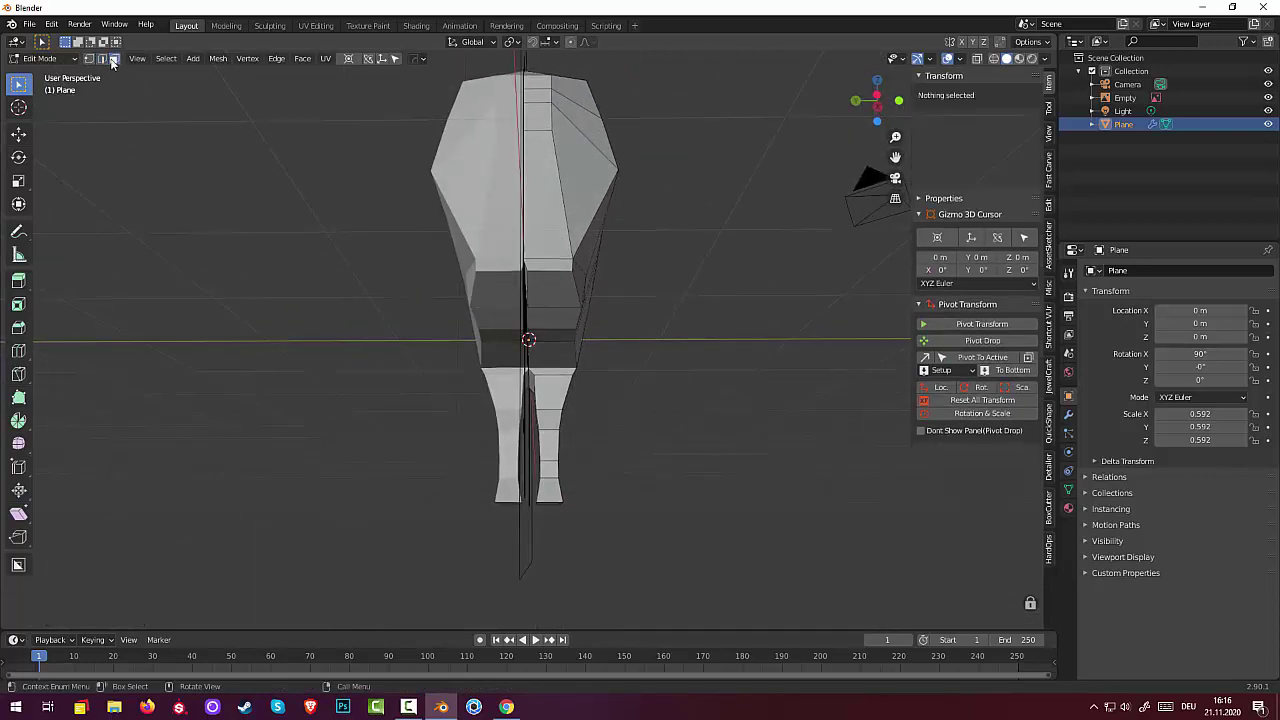
{"action": "left_click", "coordinate": [539, 296]}
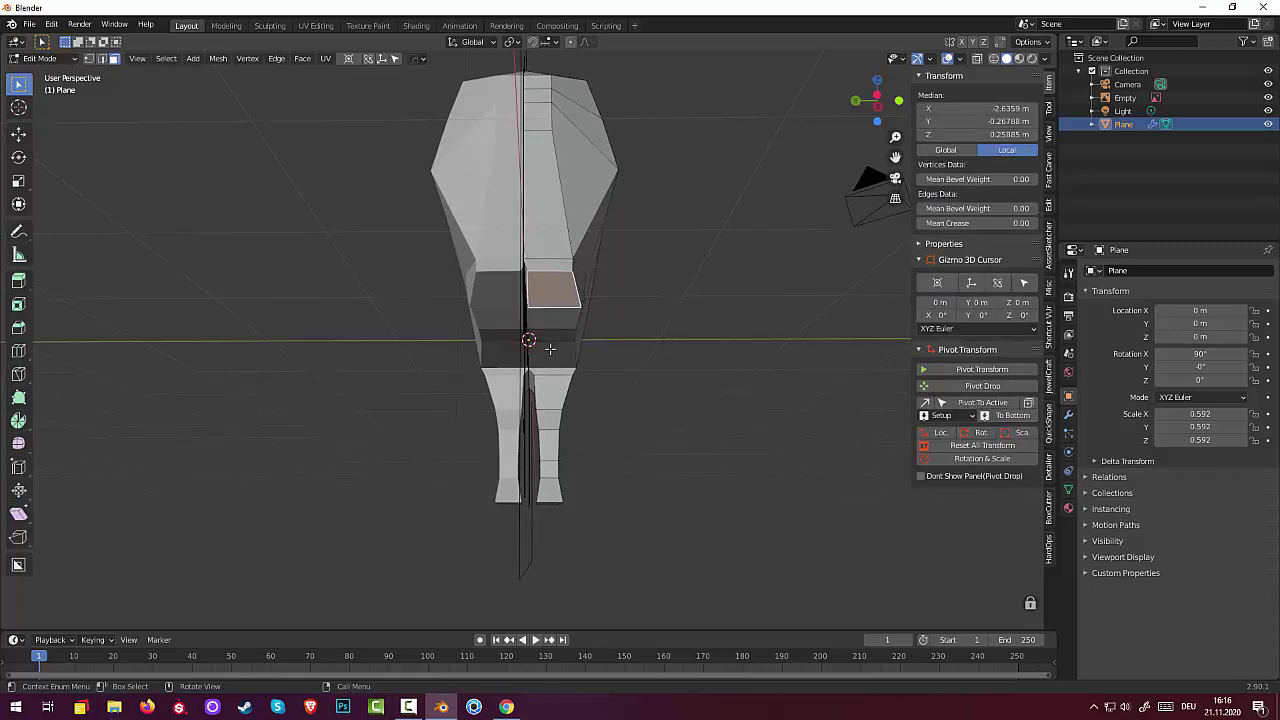
{"action": "key", "text": "g"}
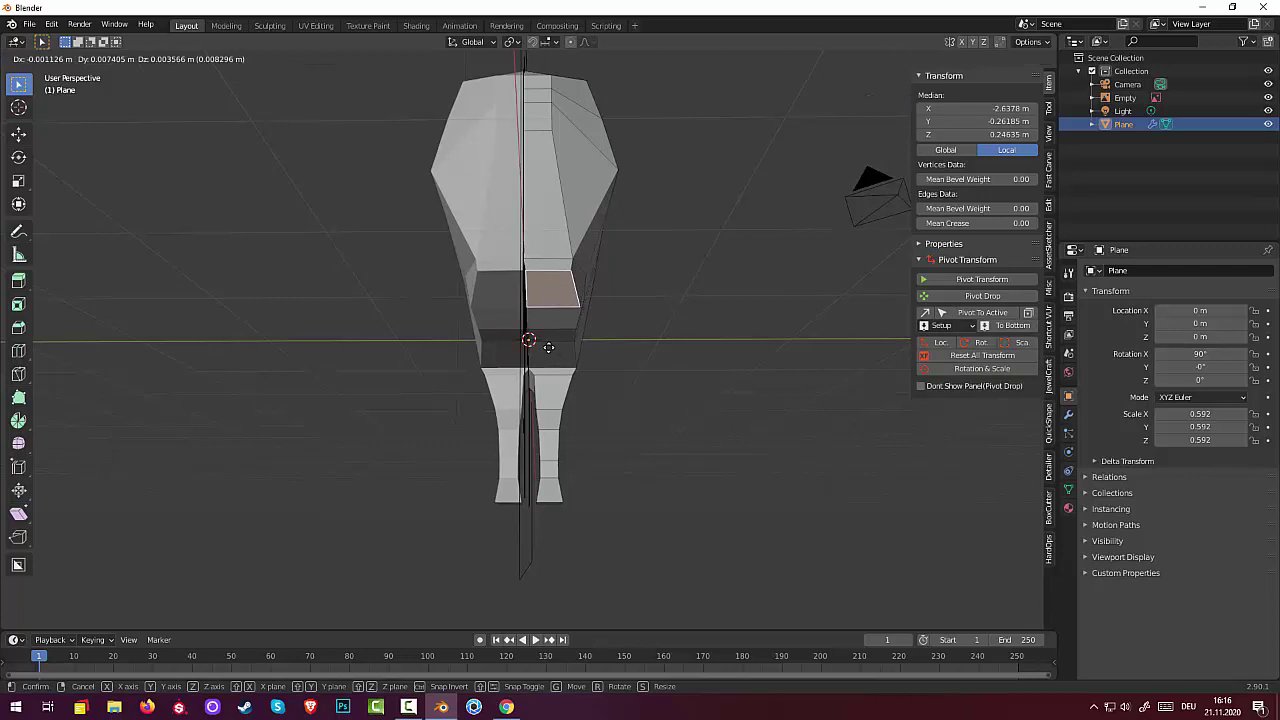
{"action": "key", "text": "y"}
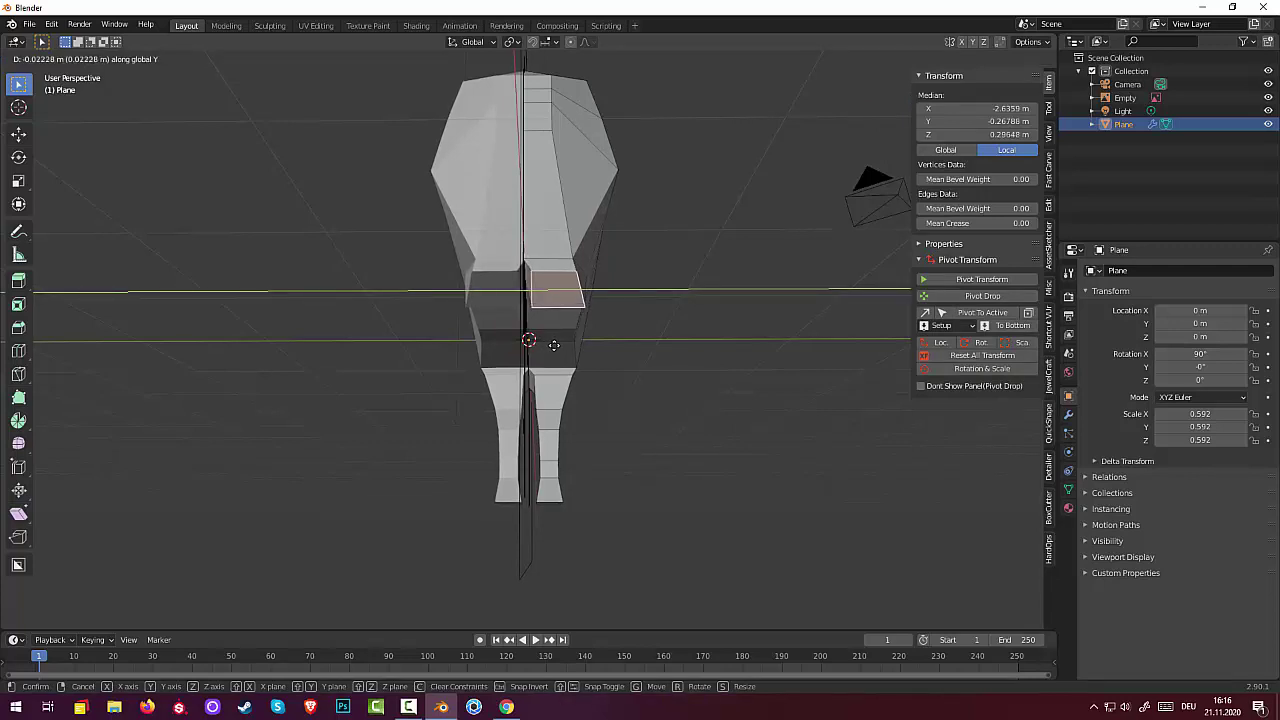
{"action": "left_click", "coordinate": [553, 345]}
{"action": "mouse_move", "coordinate": [553, 345]}
{"action": "middle_mouse_down"}
{"action": "mouse_move", "coordinate": [330, 404]}
{"action": "mouse_move", "coordinate": [366, 384]}
{"action": "mouse_move", "coordinate": [366, 398]}
{"action": "mouse_move", "coordinate": [400, 387]}
{"action": "middle_mouse_up"}
In side view, extrude the hind-leg faces down one section, narrowing and aligning it to the silhouette.
{"action": "key", "text": "KP_3"}
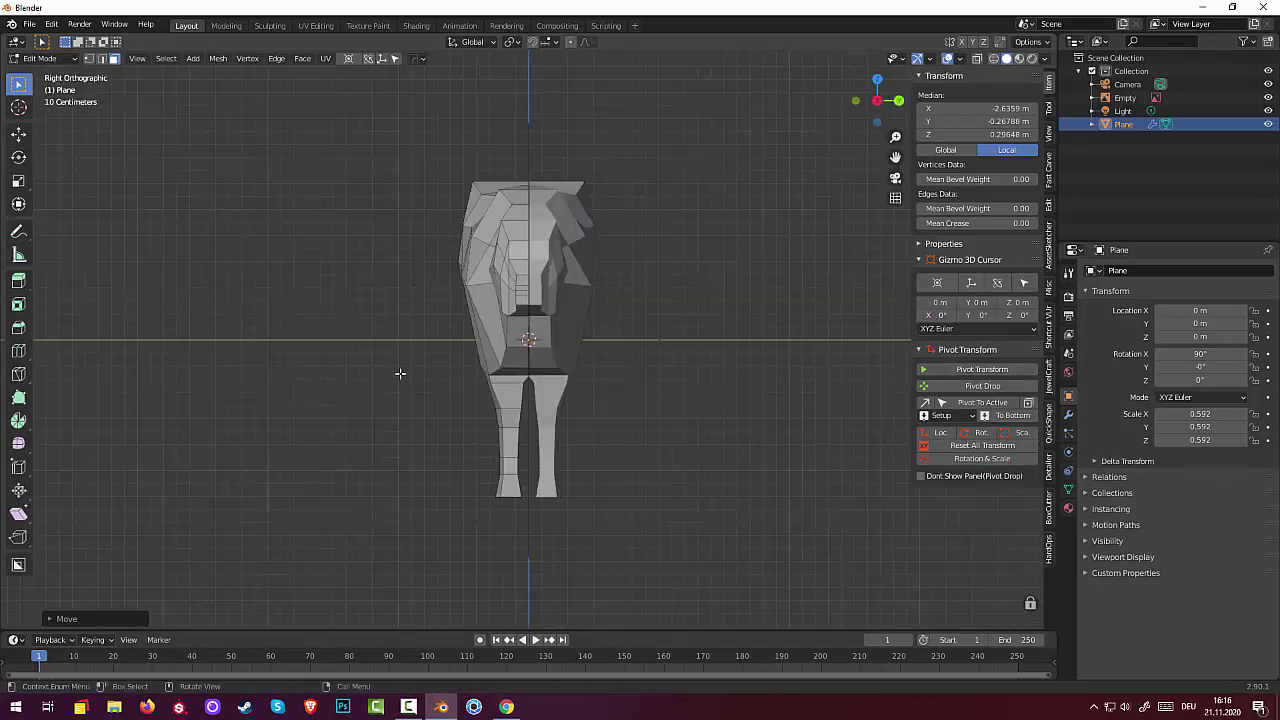
{"action": "key", "text": "KP_1"}
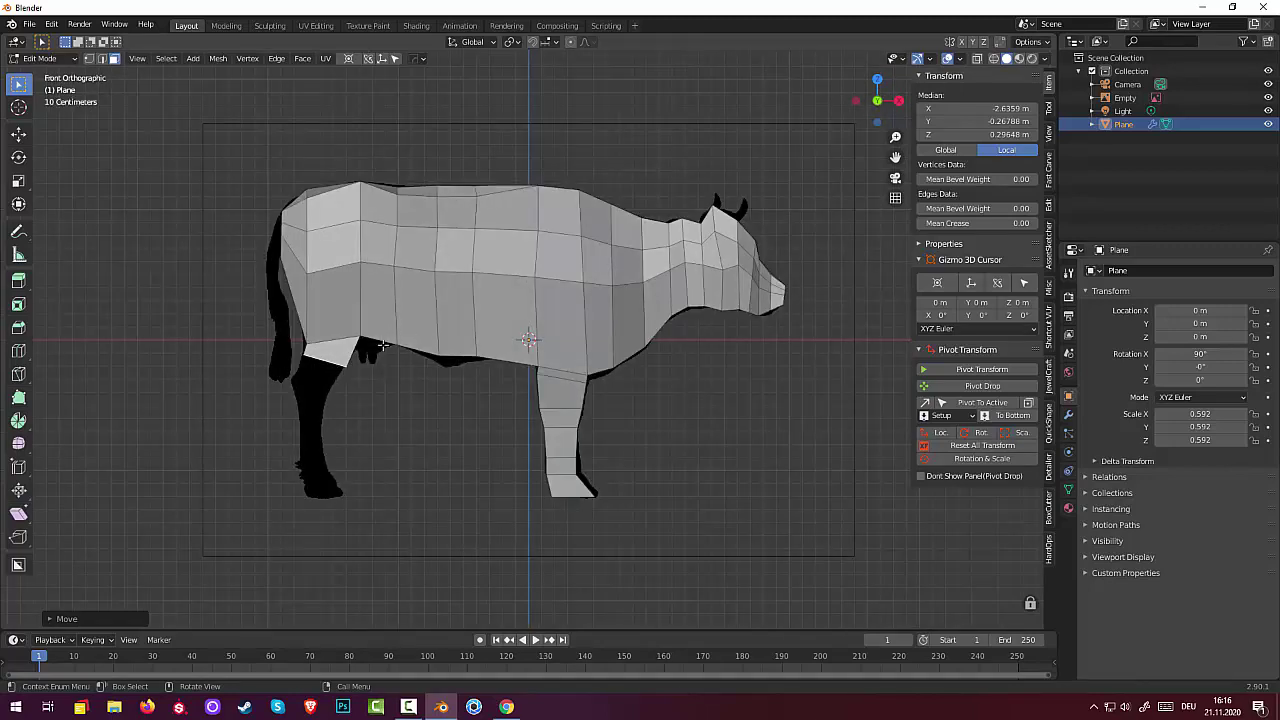
{"action": "middle_click_drag", "start_coordinate": [383, 345], "coordinate": [428, 340]}
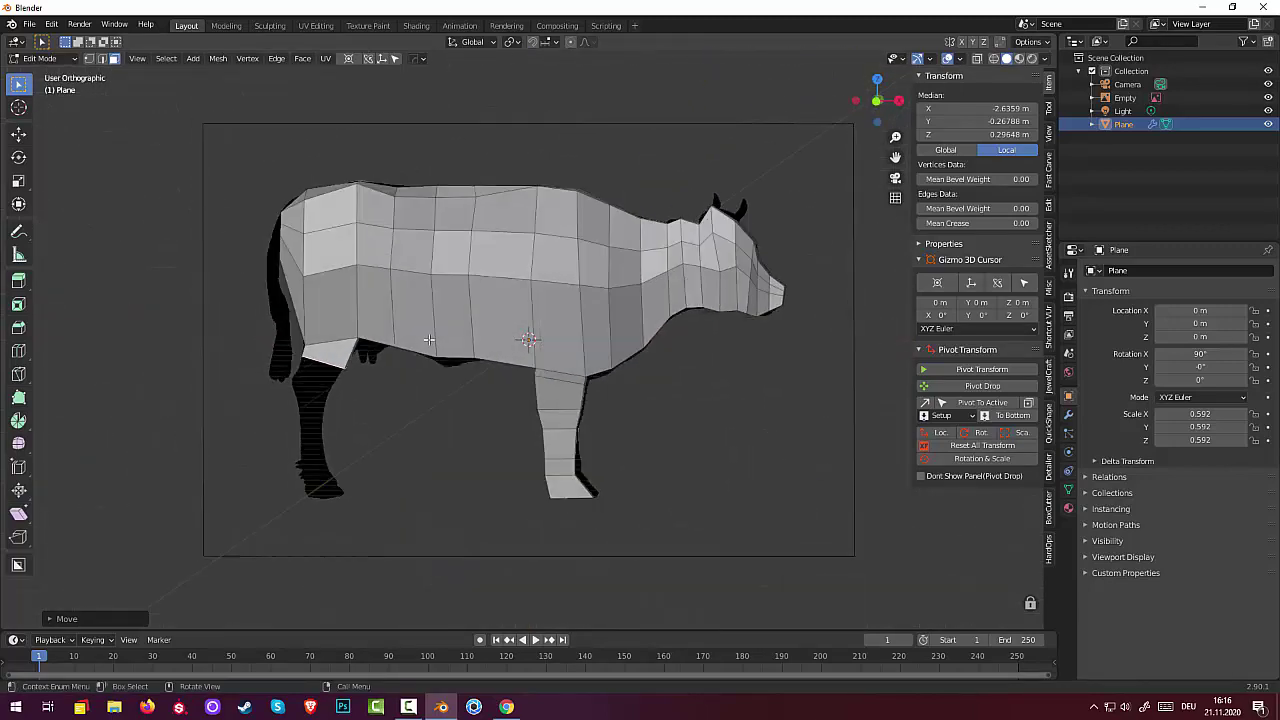
{"action": "key", "text": "KP_3"}
{"action": "key", "text": "KP_1"}
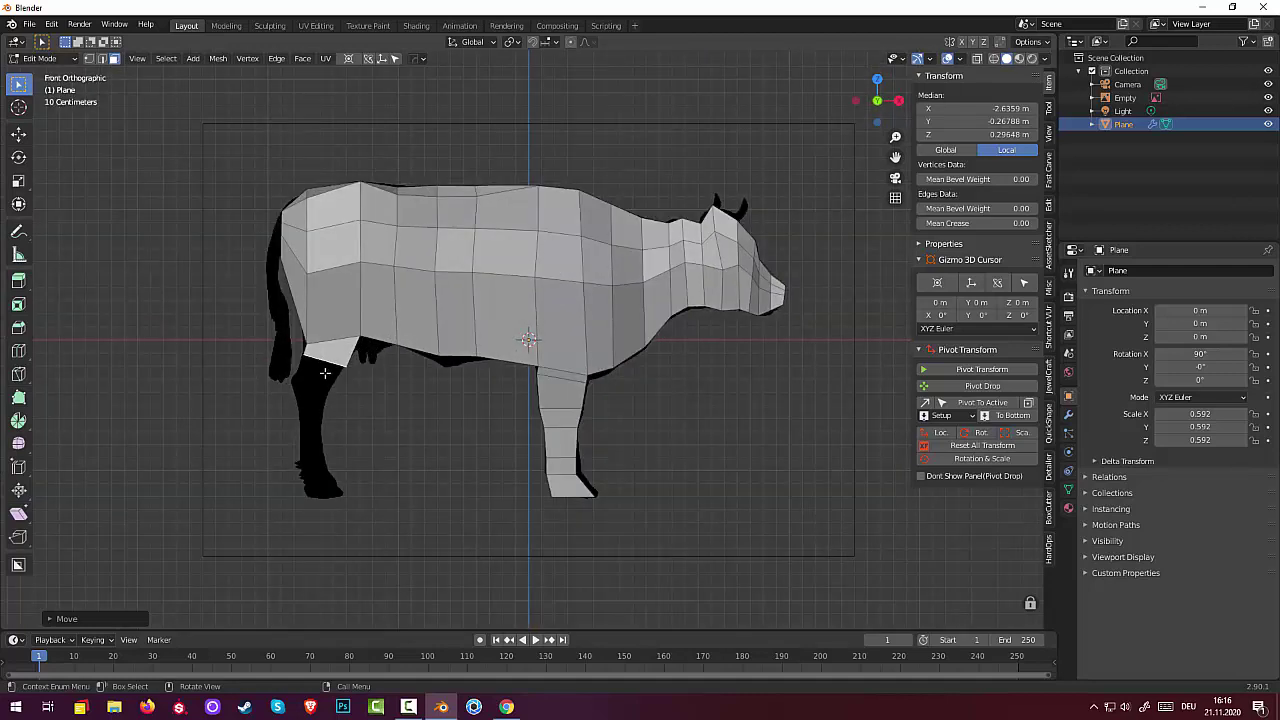
{"action": "key", "text": "e"}
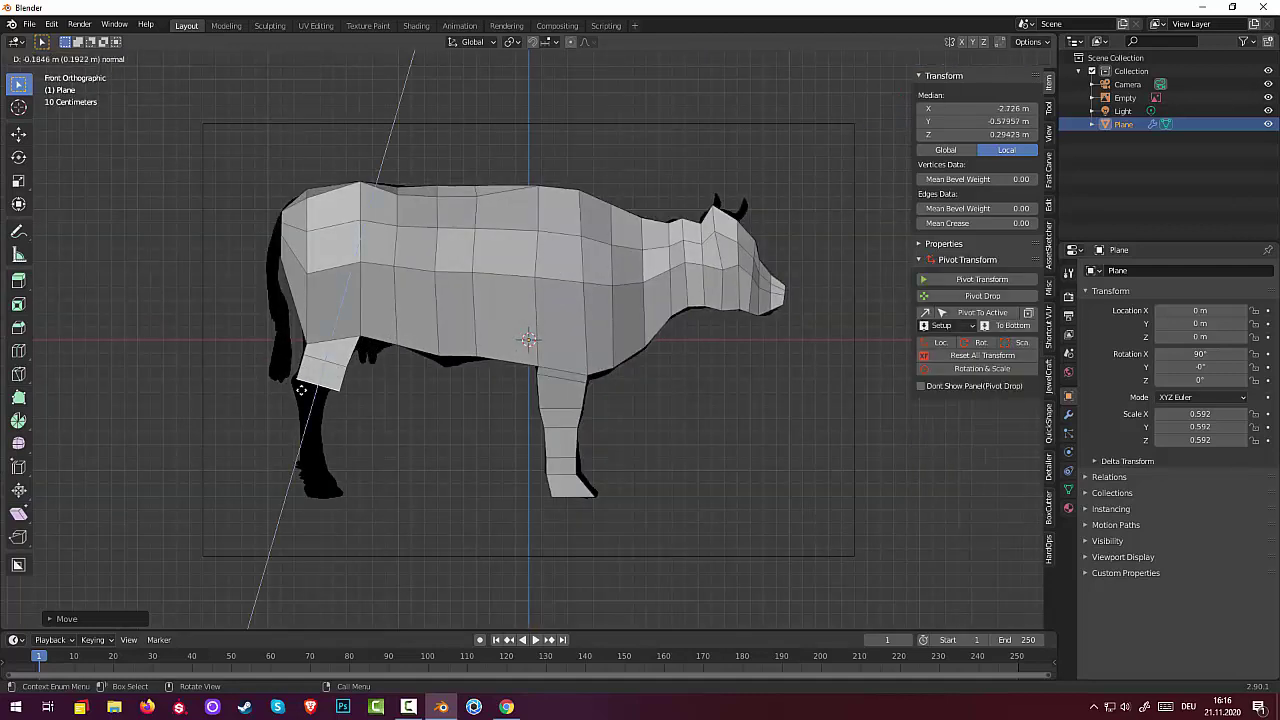
{"action": "left_click", "coordinate": [305, 394]}
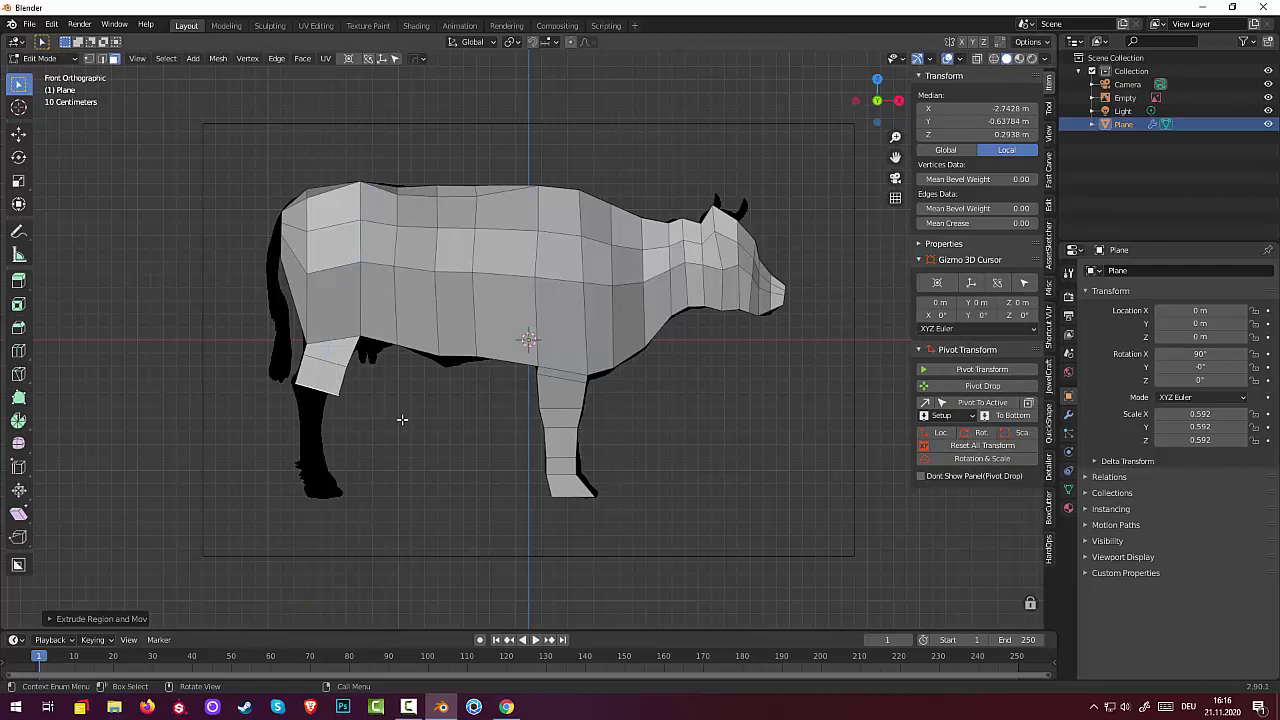
{"action": "key", "text": "s"}
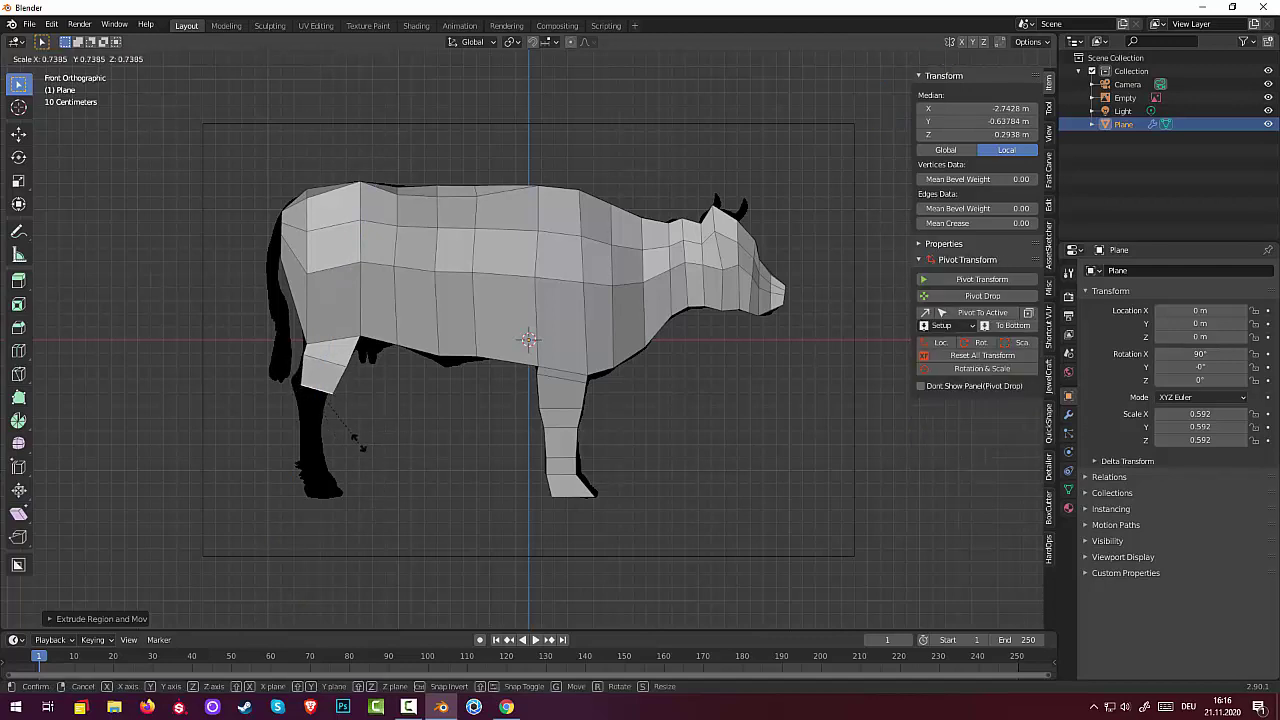
{"action": "left_click", "coordinate": [360, 440]}
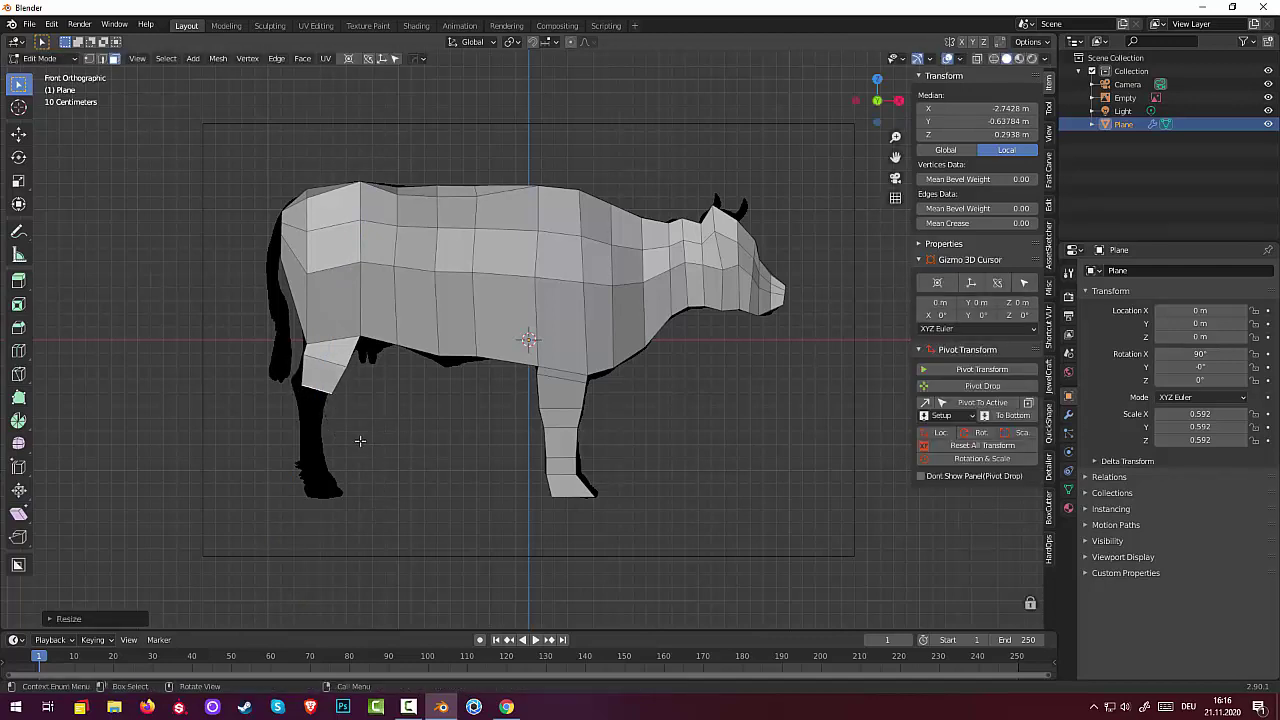
{"action": "key", "text": "g"}
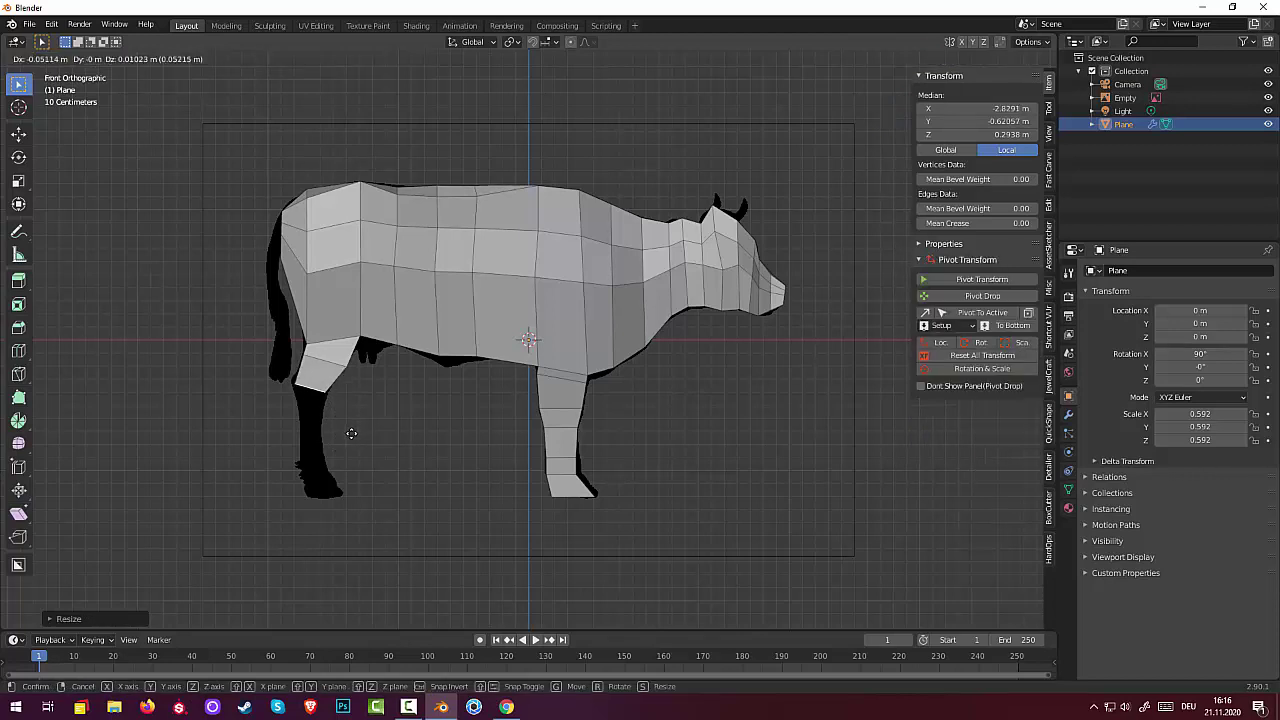
{"action": "left_click", "coordinate": [351, 433]}
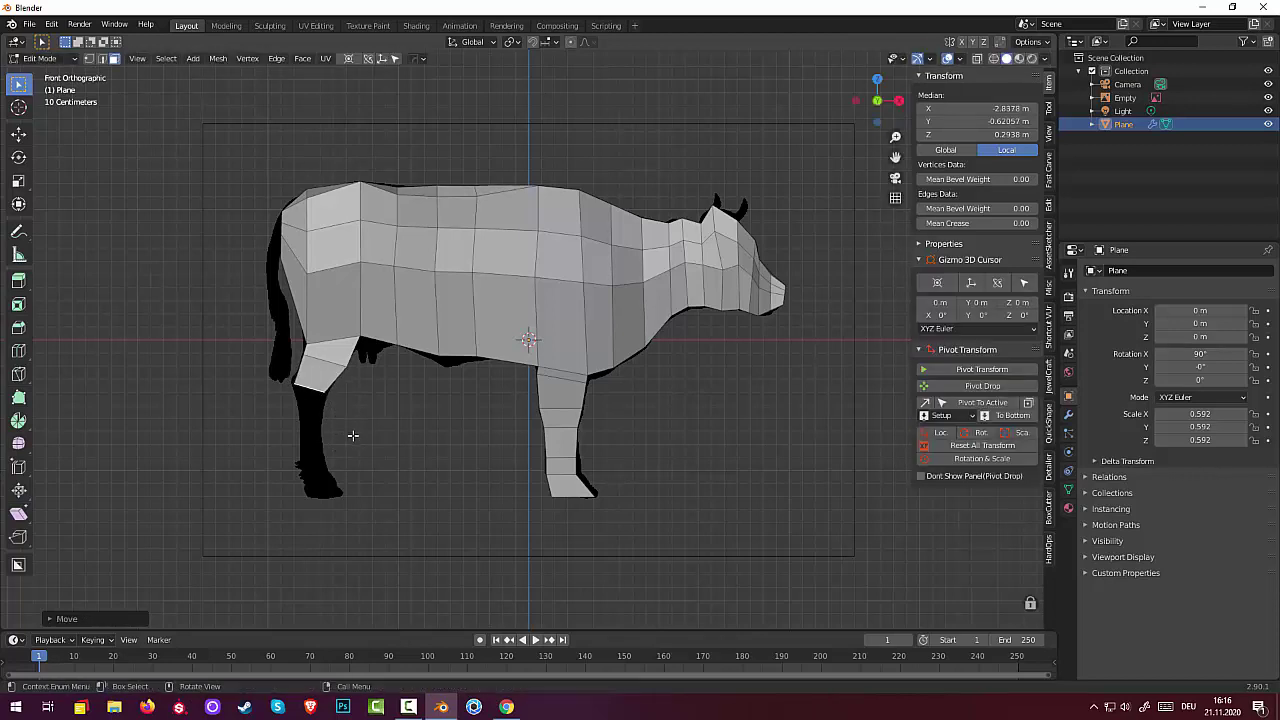
{"action": "key", "text": "s"}
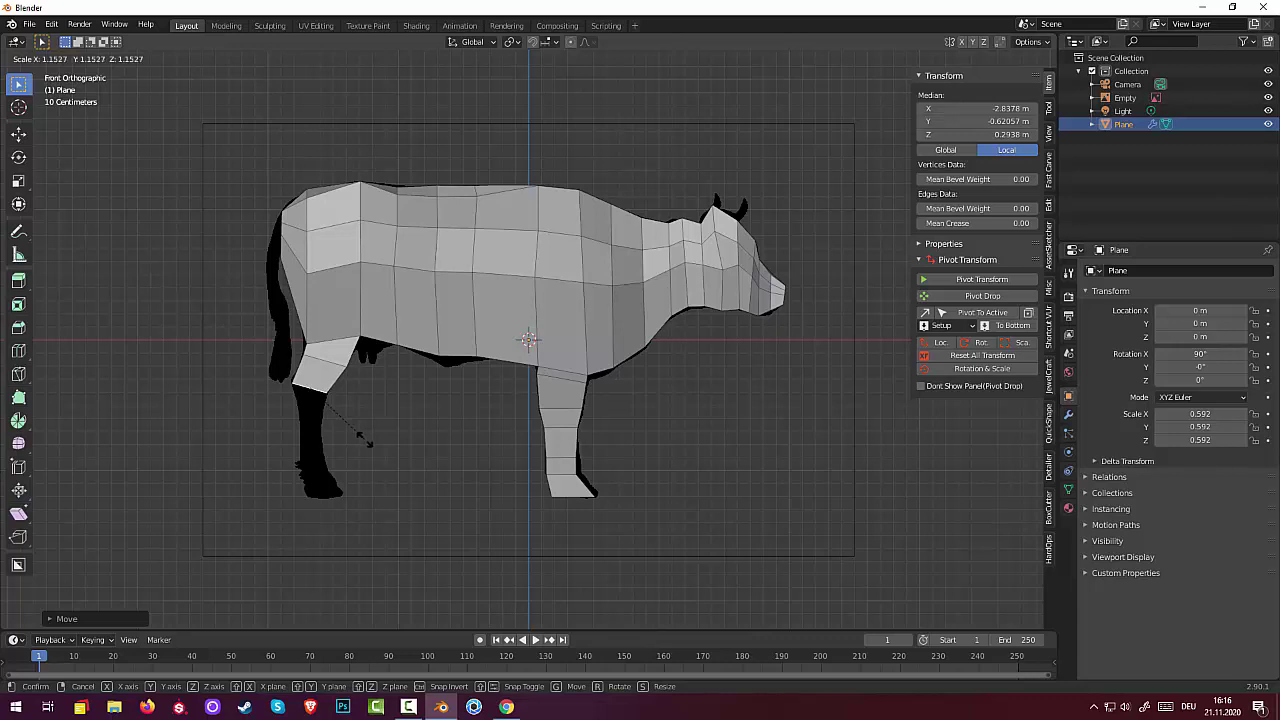
{"action": "left_click", "coordinate": [364, 439]}
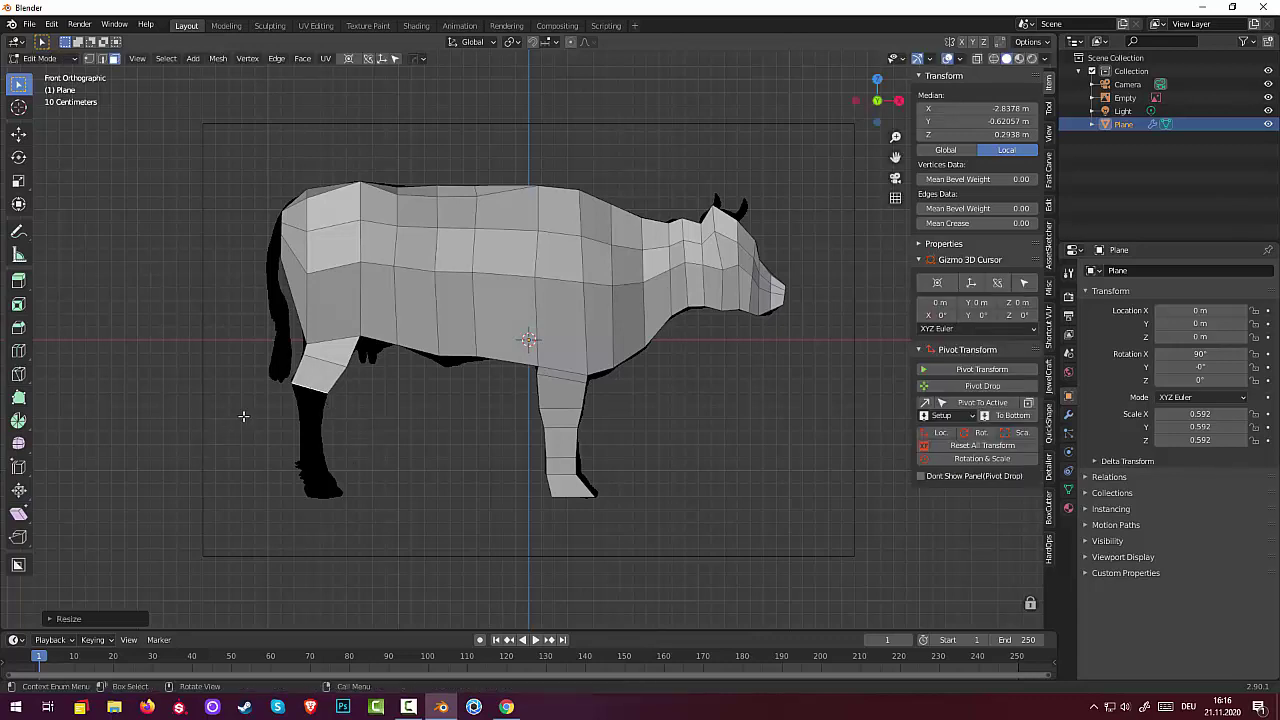
Extrude a lower leg section, shift it sideways, tilt it slightly and taper its end.
{"action": "key", "text": "e"}
{"action": "left_click", "coordinate": [257, 451]}
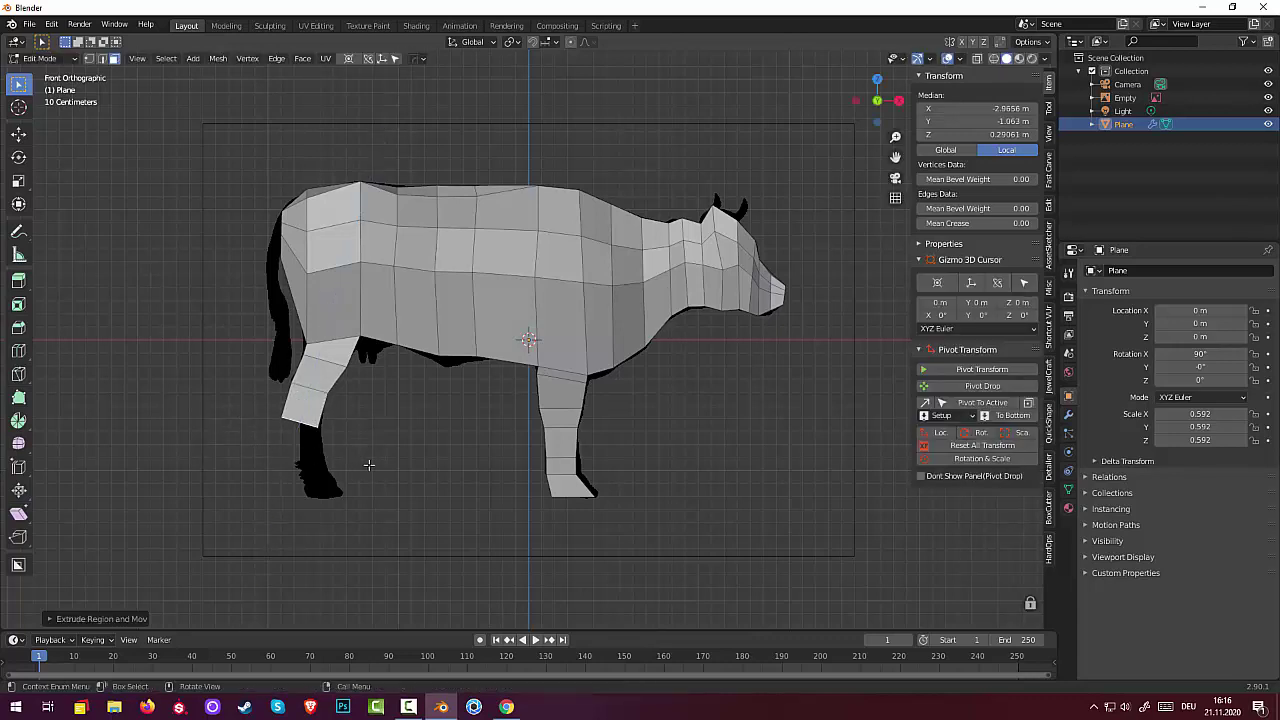
{"action": "key", "text": "g"}
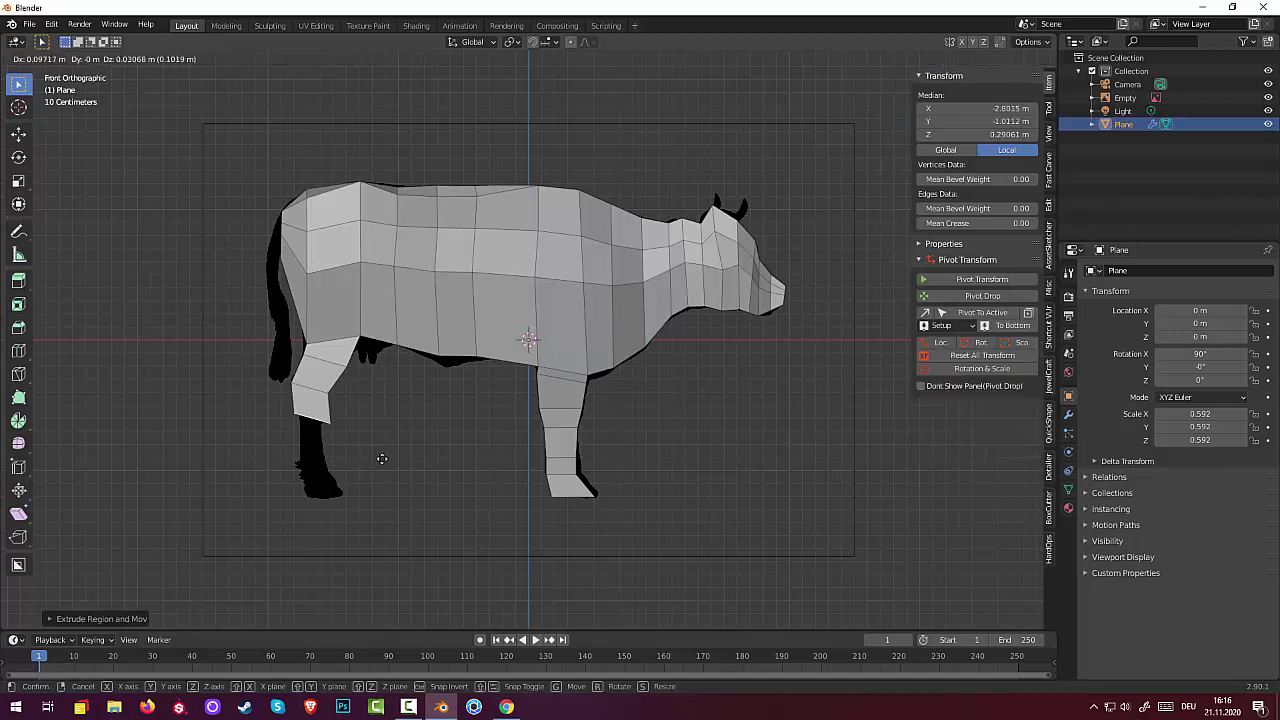
{"action": "left_click", "coordinate": [389, 459]}
{"action": "key", "text": "r"}
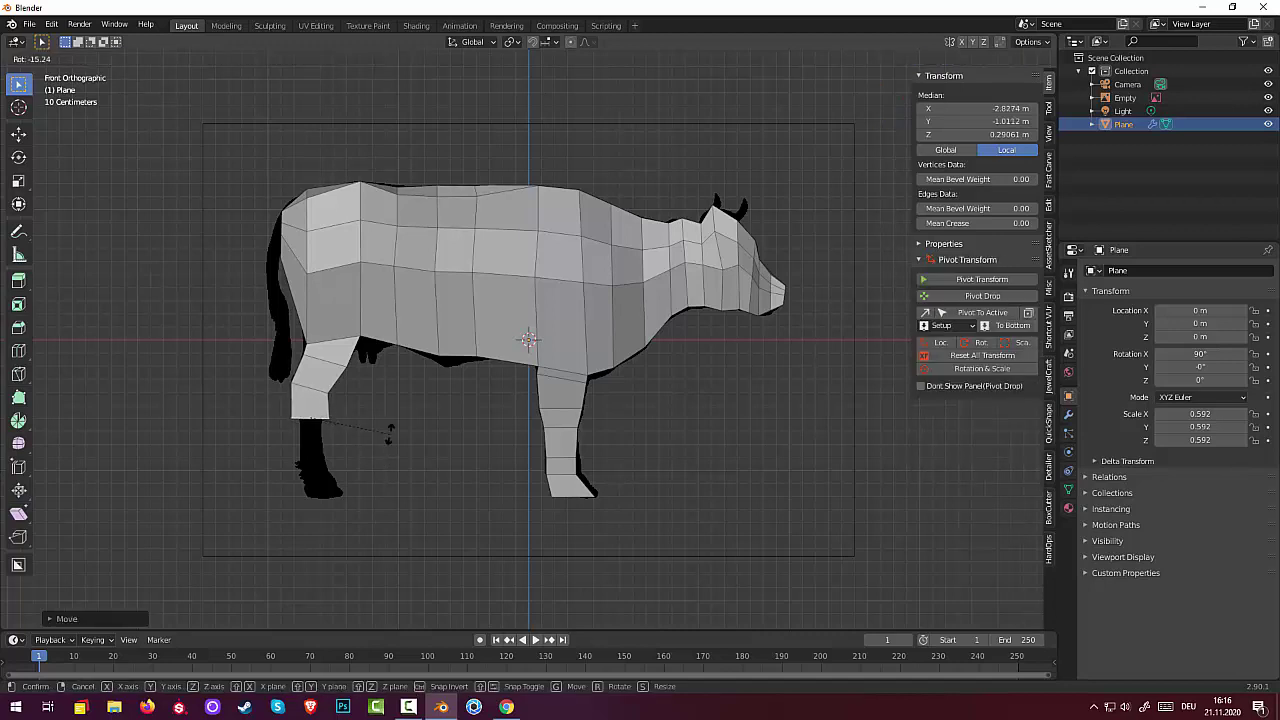
{"action": "left_click", "coordinate": [410, 436]}
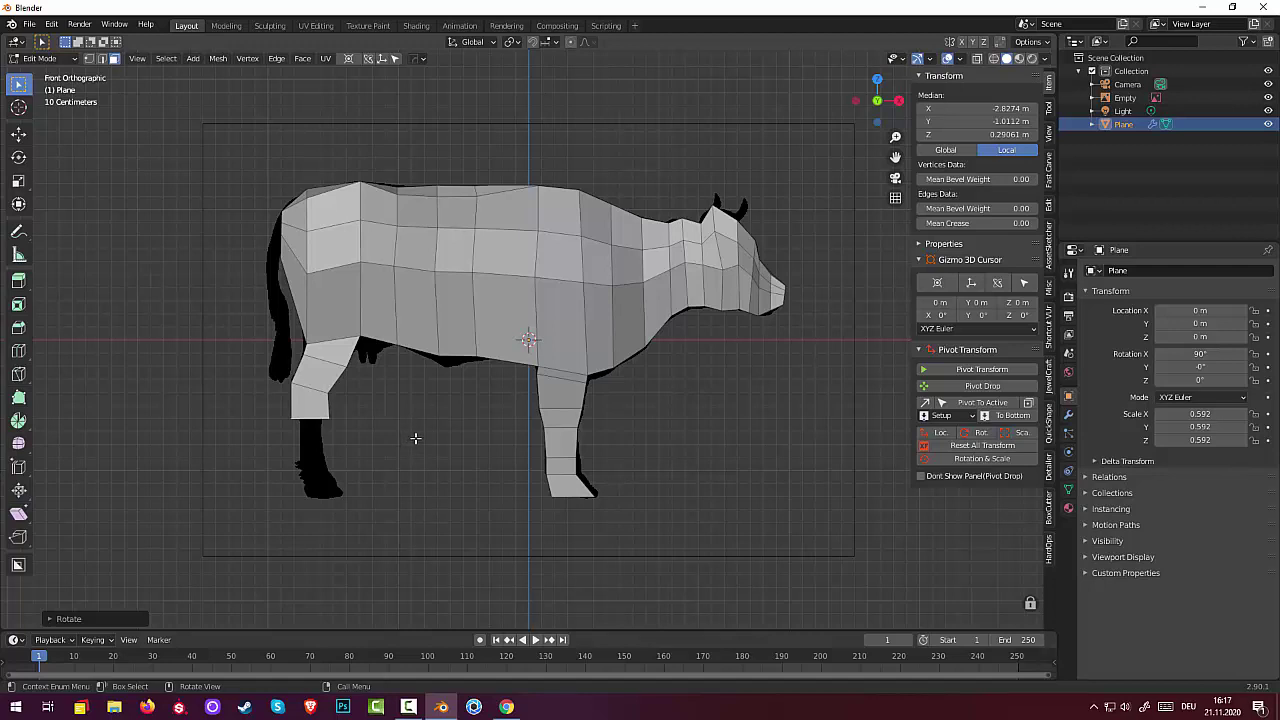
{"action": "key", "text": "s"}
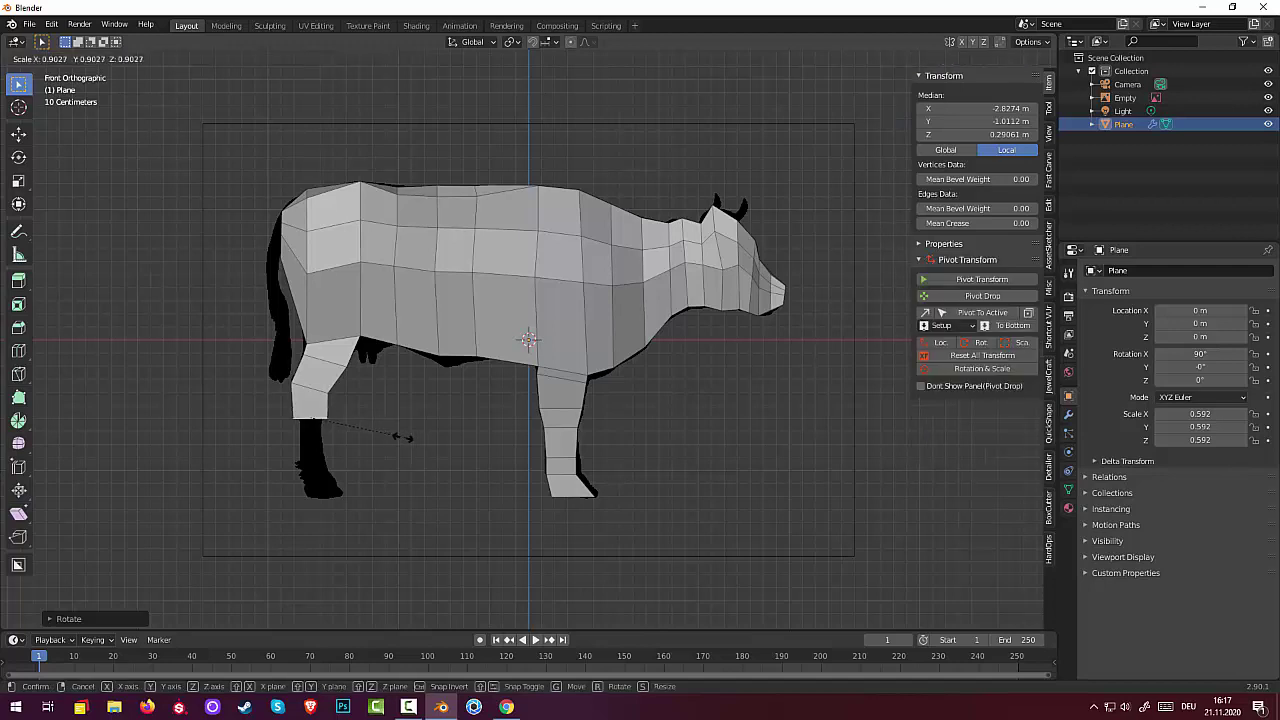
{"action": "left_click", "coordinate": [373, 435]}
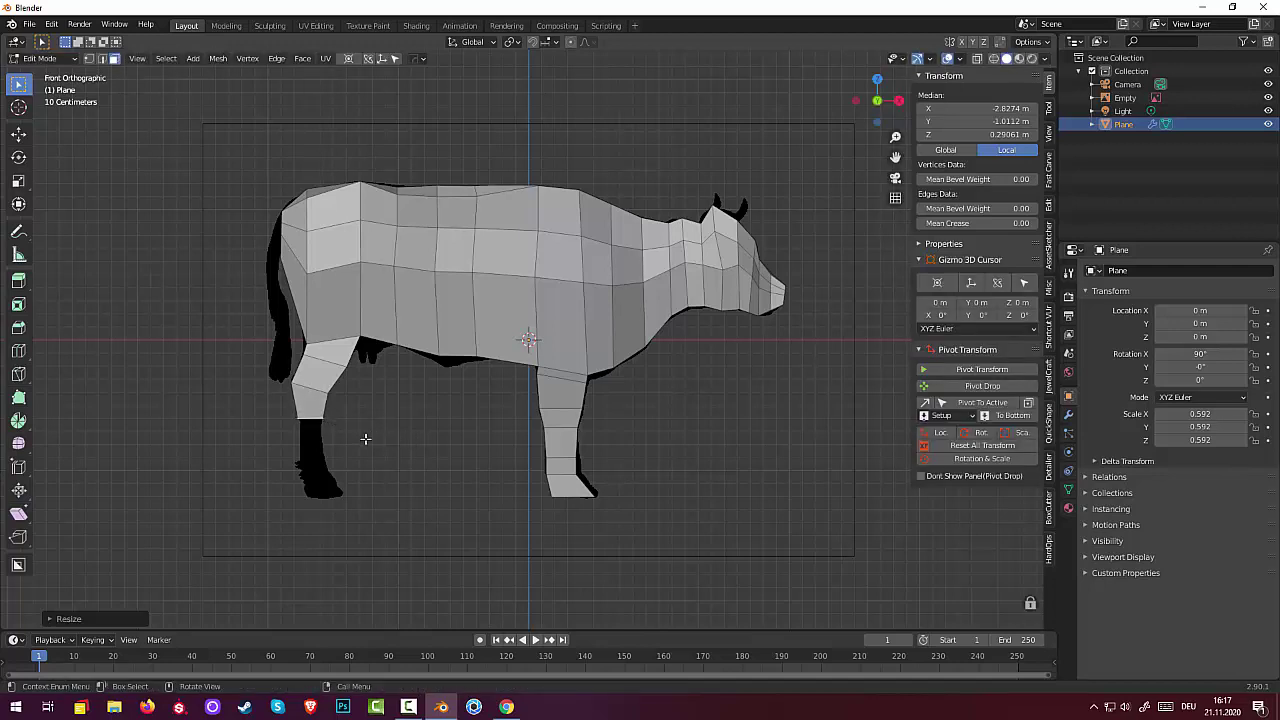
Push the leg end straight down along Z and add a widened hoof segment matching the reference.
{"action": "key", "text": "g"}
{"action": "key", "text": "z"}
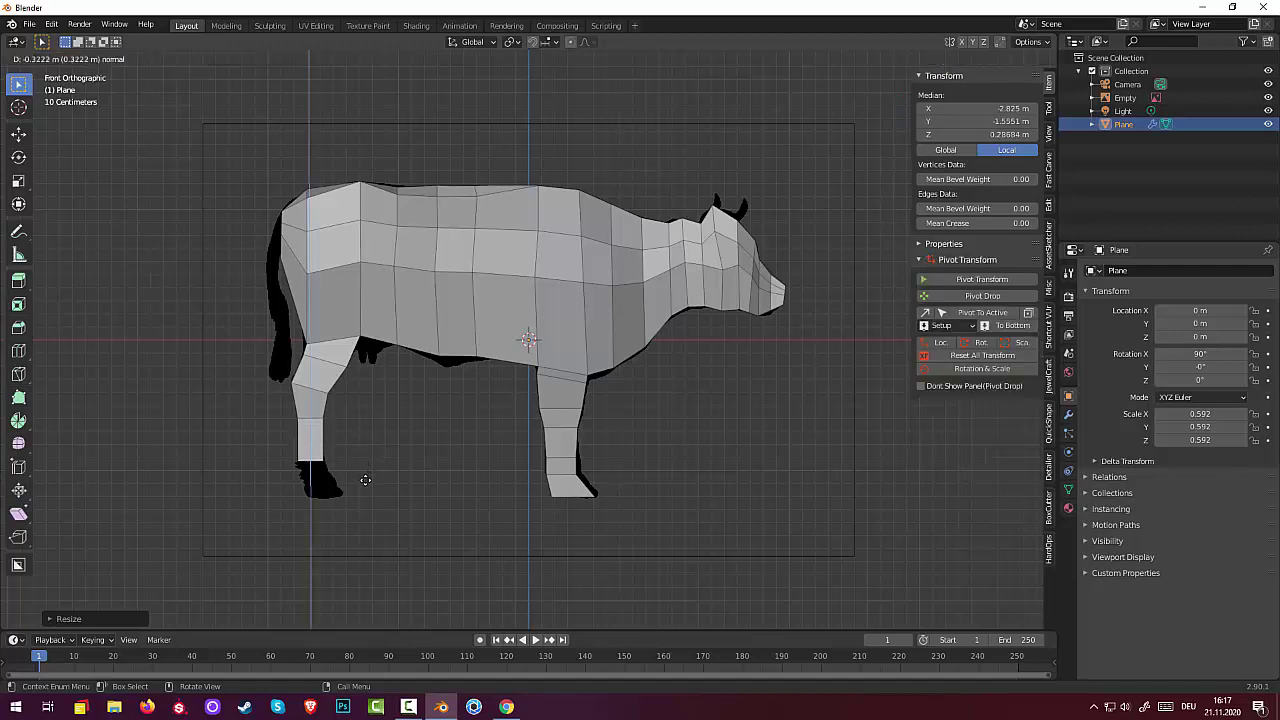
{"action": "left_click", "coordinate": [371, 485]}
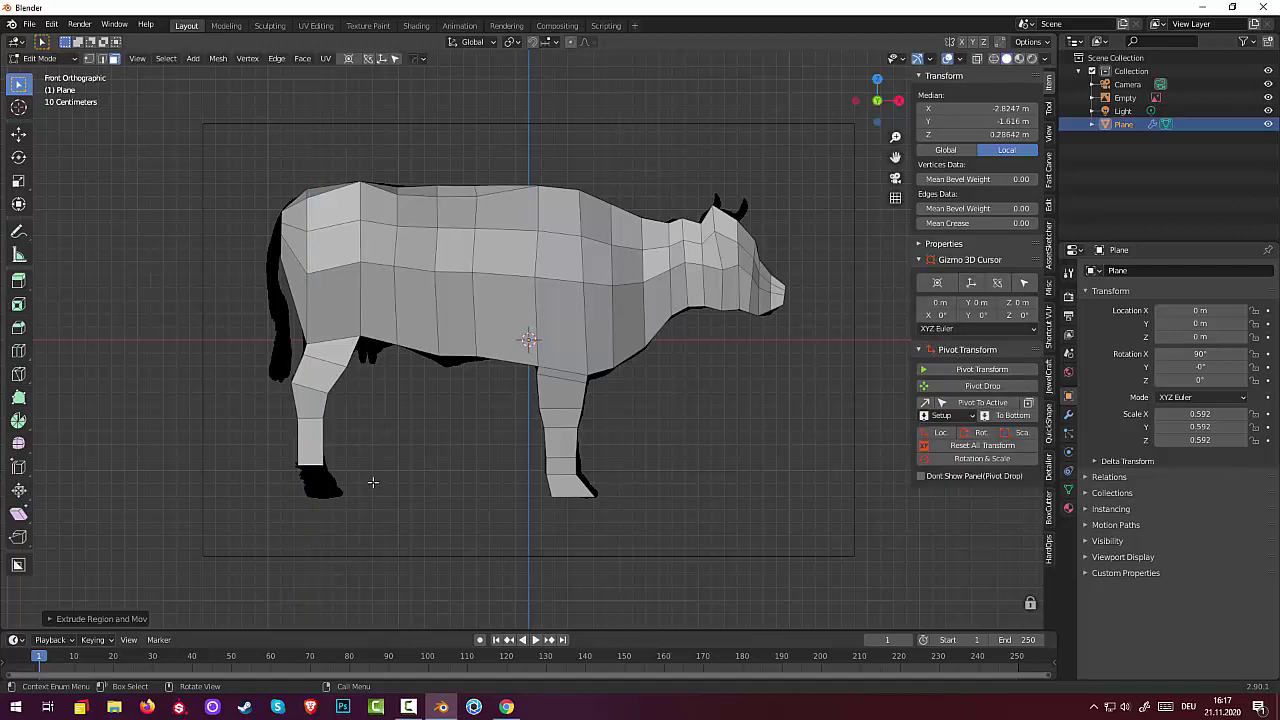
{"action": "key", "text": "e"}
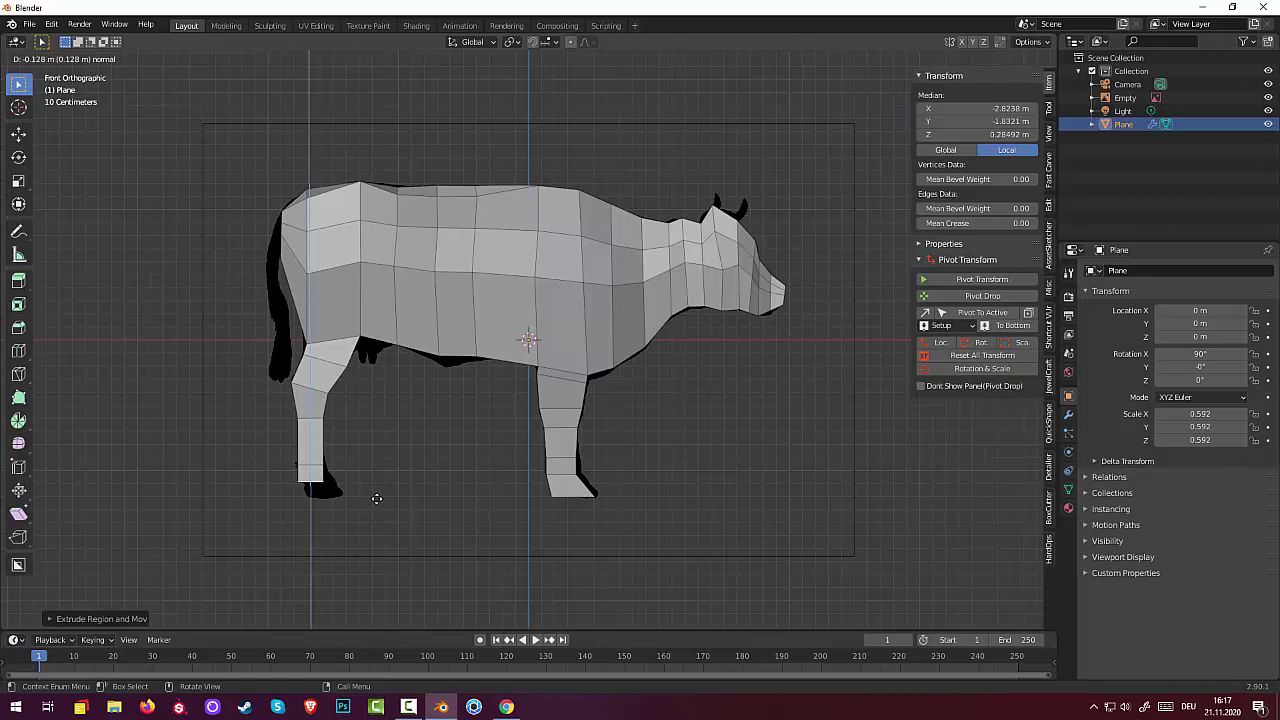
{"action": "left_click", "coordinate": [377, 496]}
{"action": "key", "text": "s"}
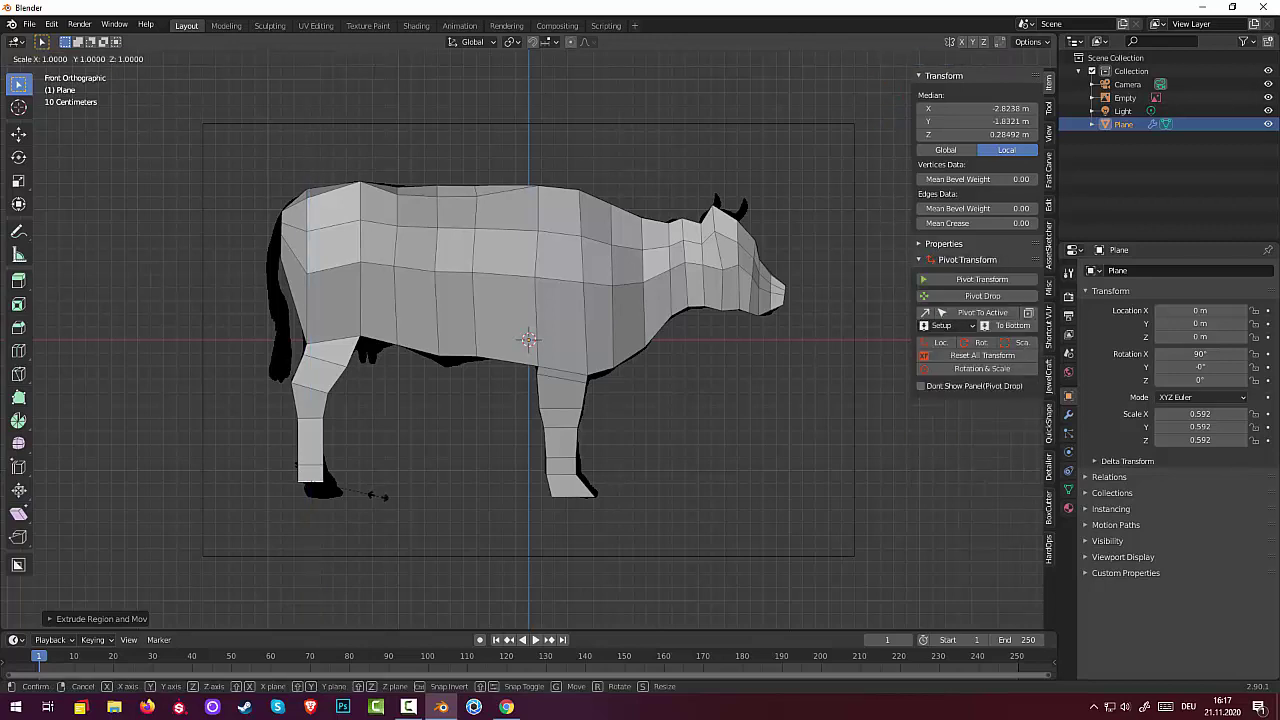
{"action": "left_click", "coordinate": [401, 494]}
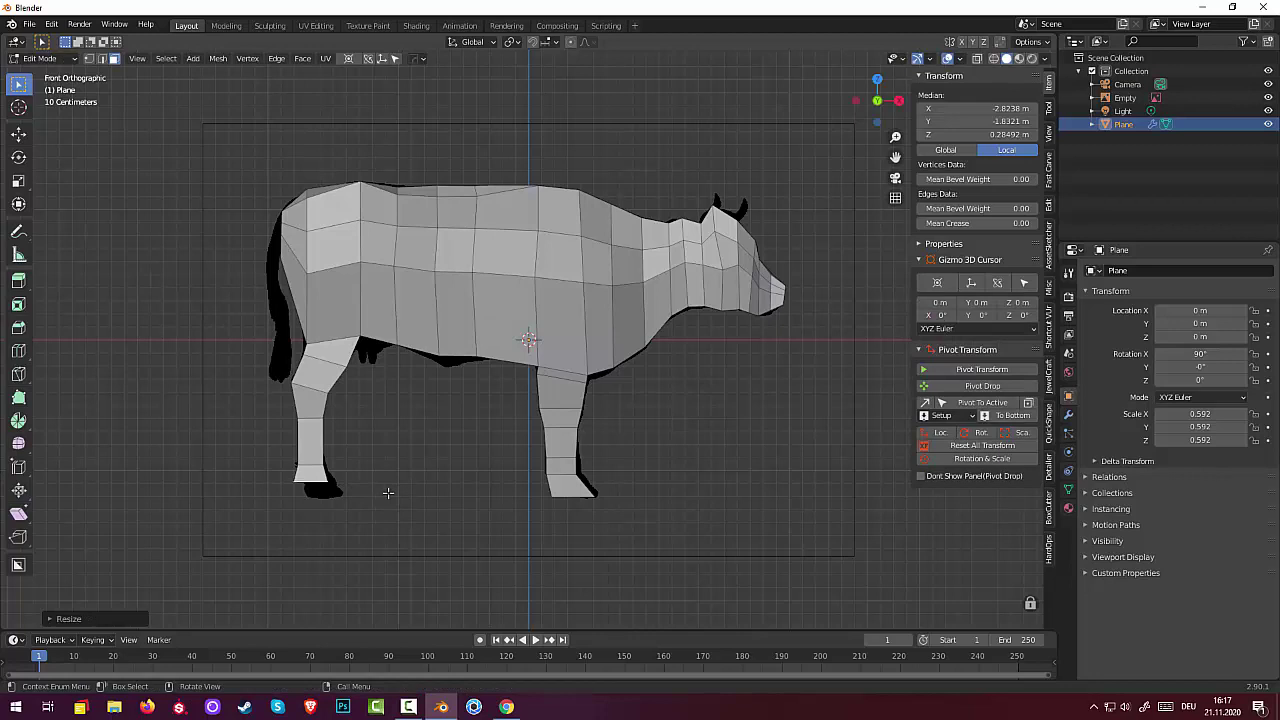
{"action": "key", "text": "g"}
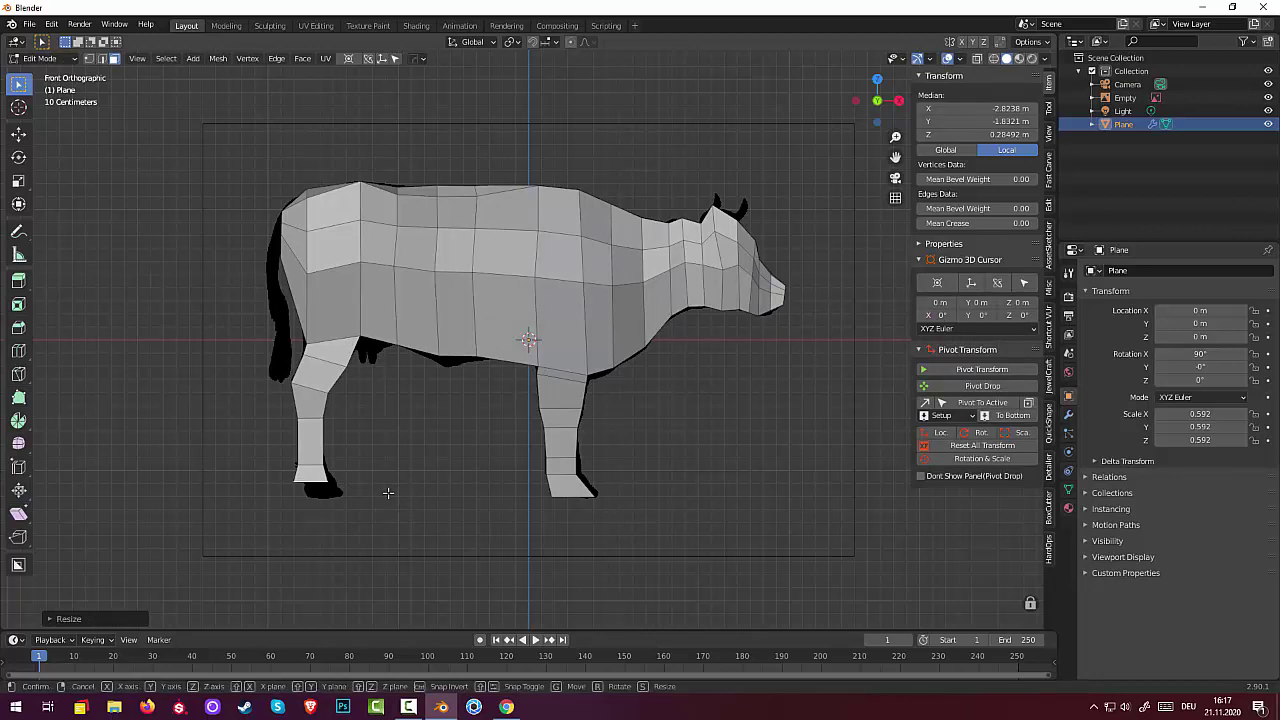
{"action": "left_click", "coordinate": [392, 493]}
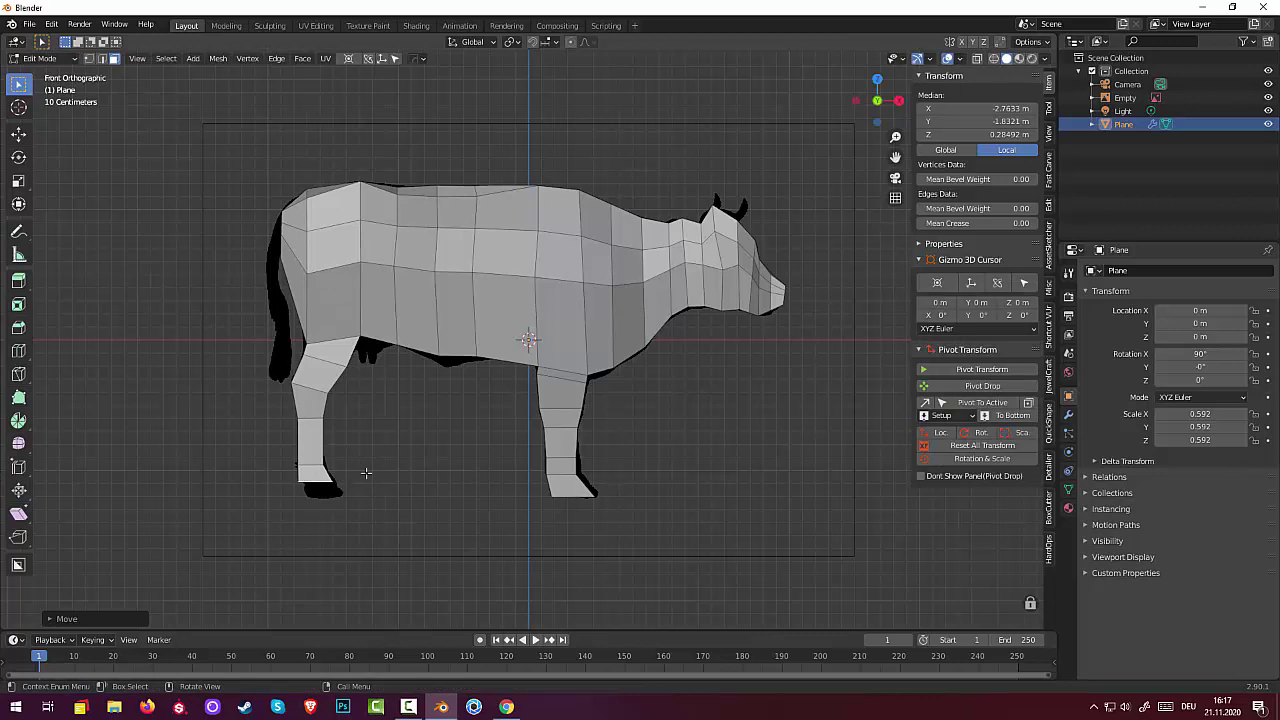
Extrude and widen the hoof base, align it to the silhouette, then deselect and view in perspective.
{"action": "key", "text": "e"}
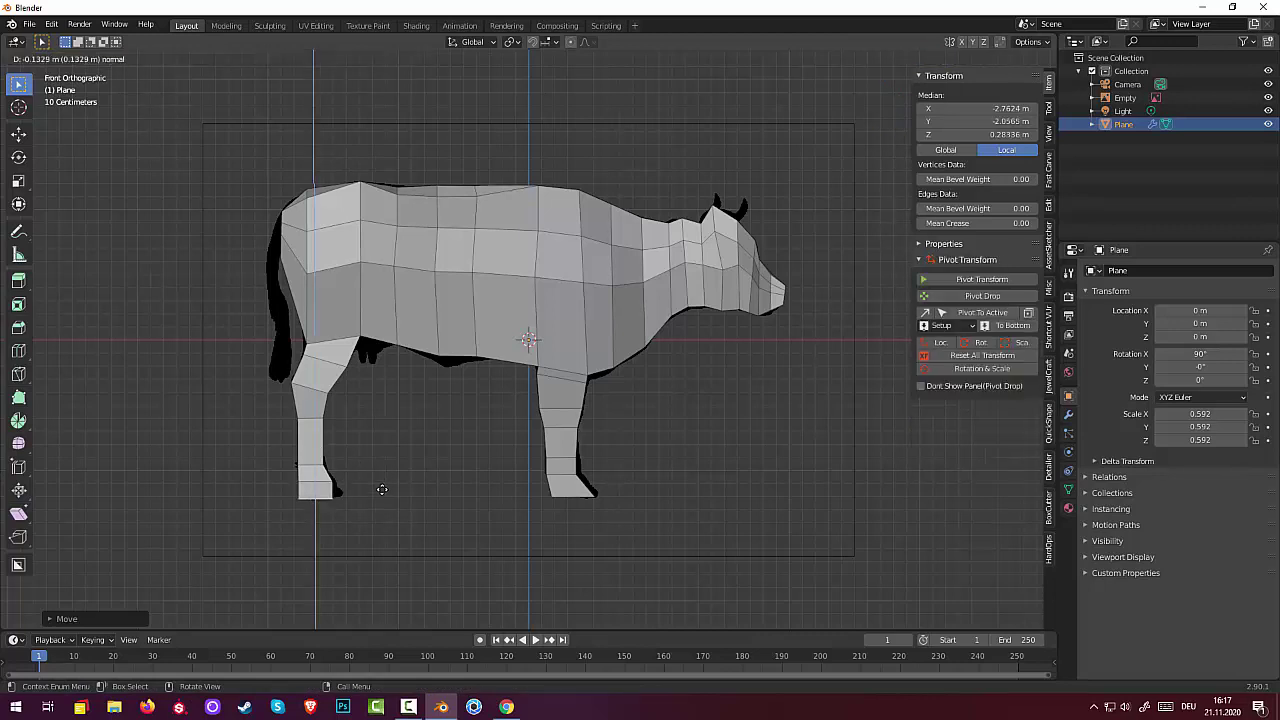
{"action": "left_click", "coordinate": [383, 490]}
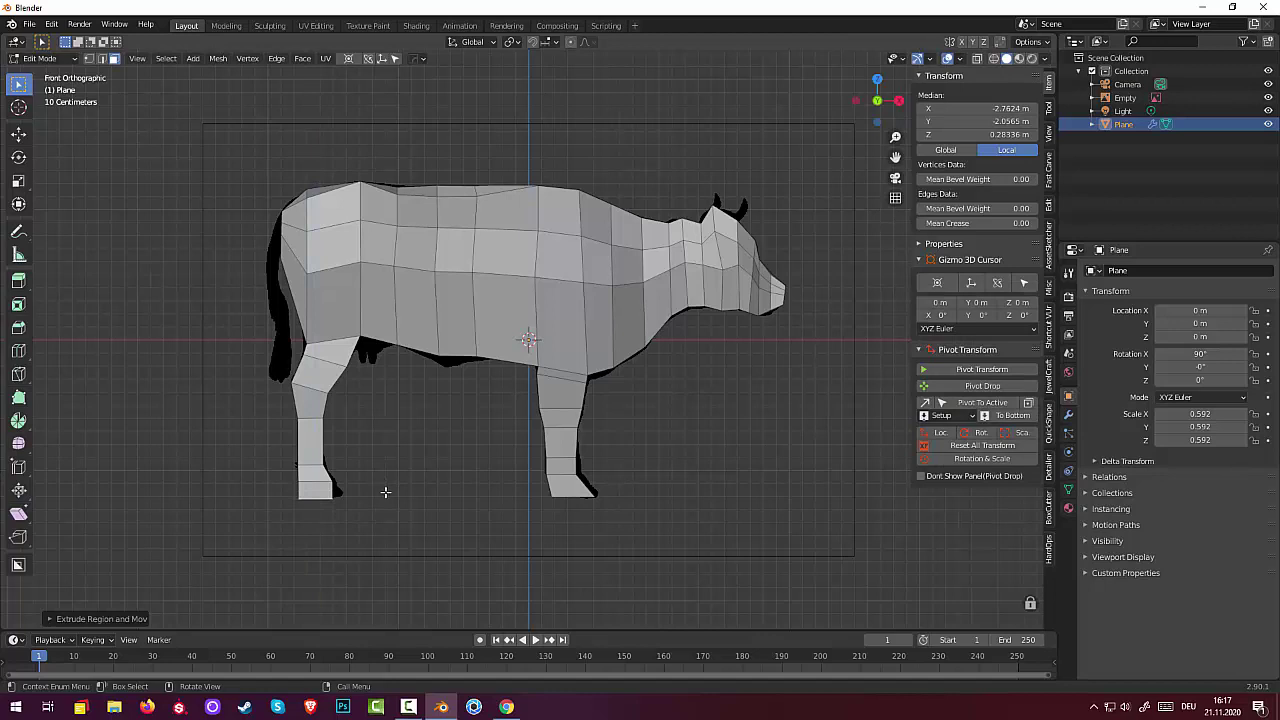
{"action": "key", "text": "s"}
{"action": "left_click", "coordinate": [405, 489]}
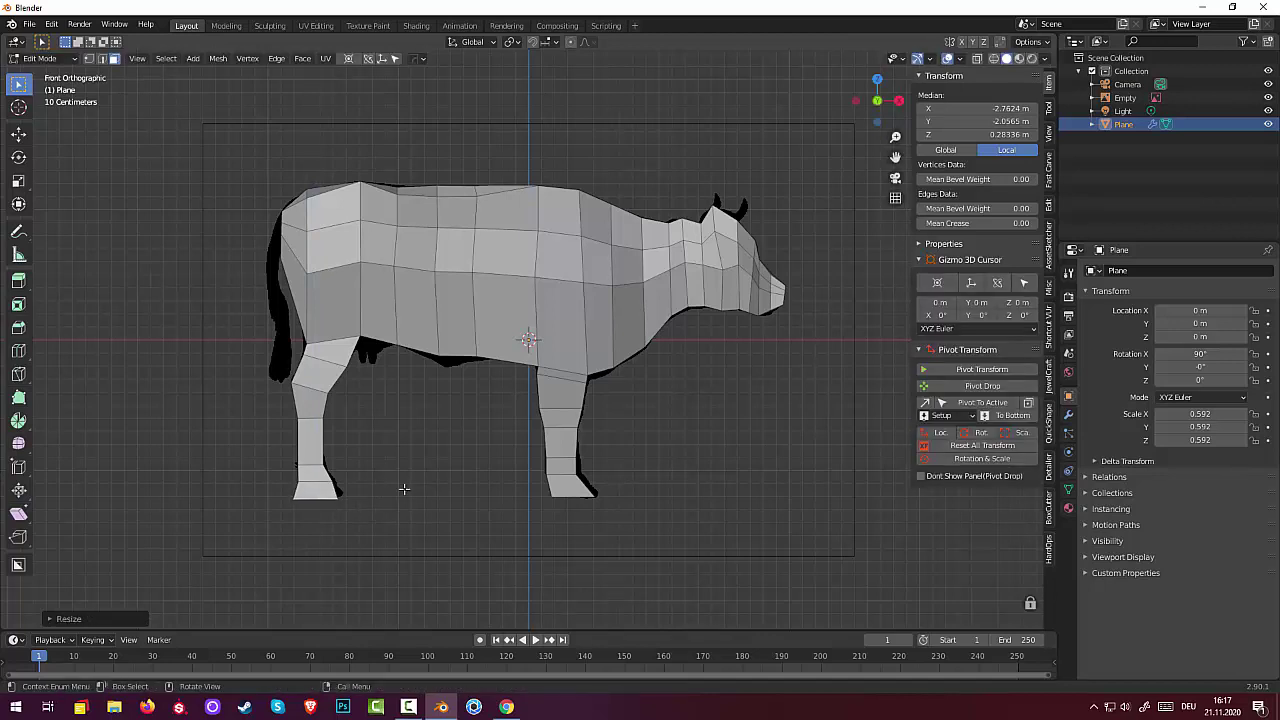
{"action": "key", "text": "g"}
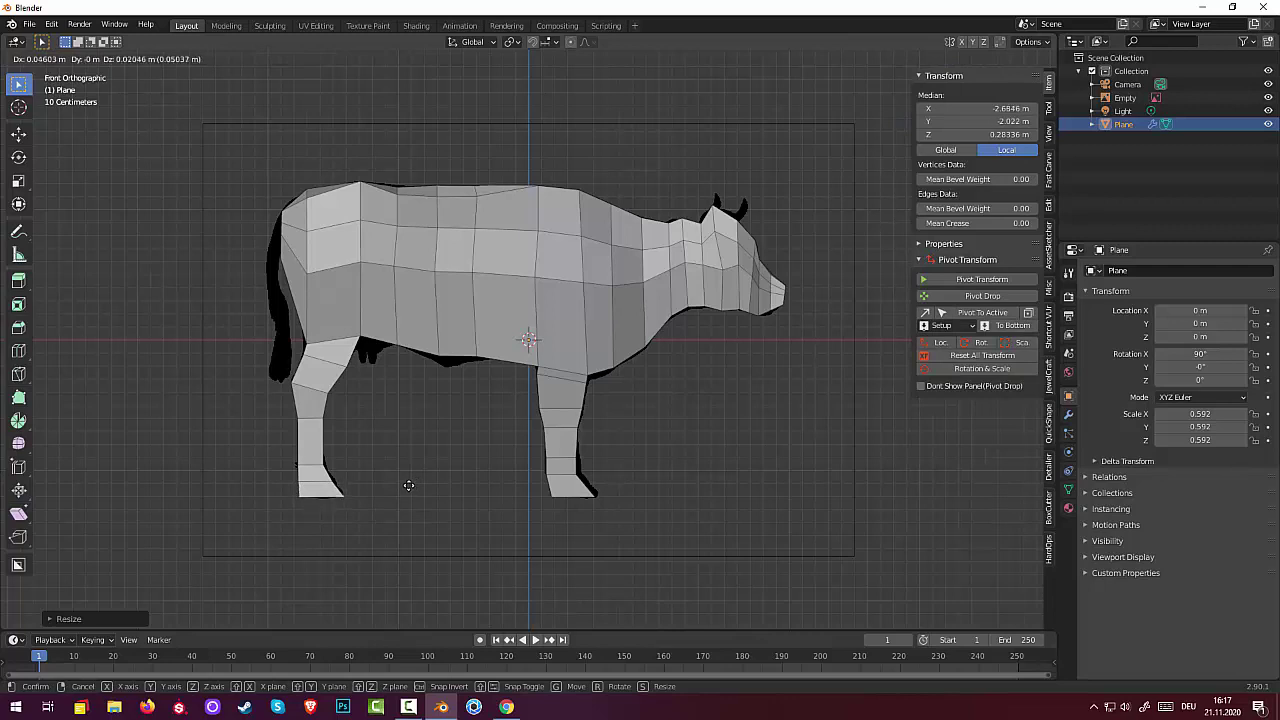
{"action": "left_click", "coordinate": [409, 486]}
{"action": "key", "text": "alt+a"}
{"action": "key", "text": "KP_5"}
{"action": "mouse_move", "coordinate": [469, 506]}
{"action": "middle_mouse_down"}
{"action": "mouse_move", "coordinate": [363, 506]}
{"action": "mouse_move", "coordinate": [90, 463]}
{"action": "mouse_move", "coordinate": [837, 497]}
{"action": "middle_mouse_up"}
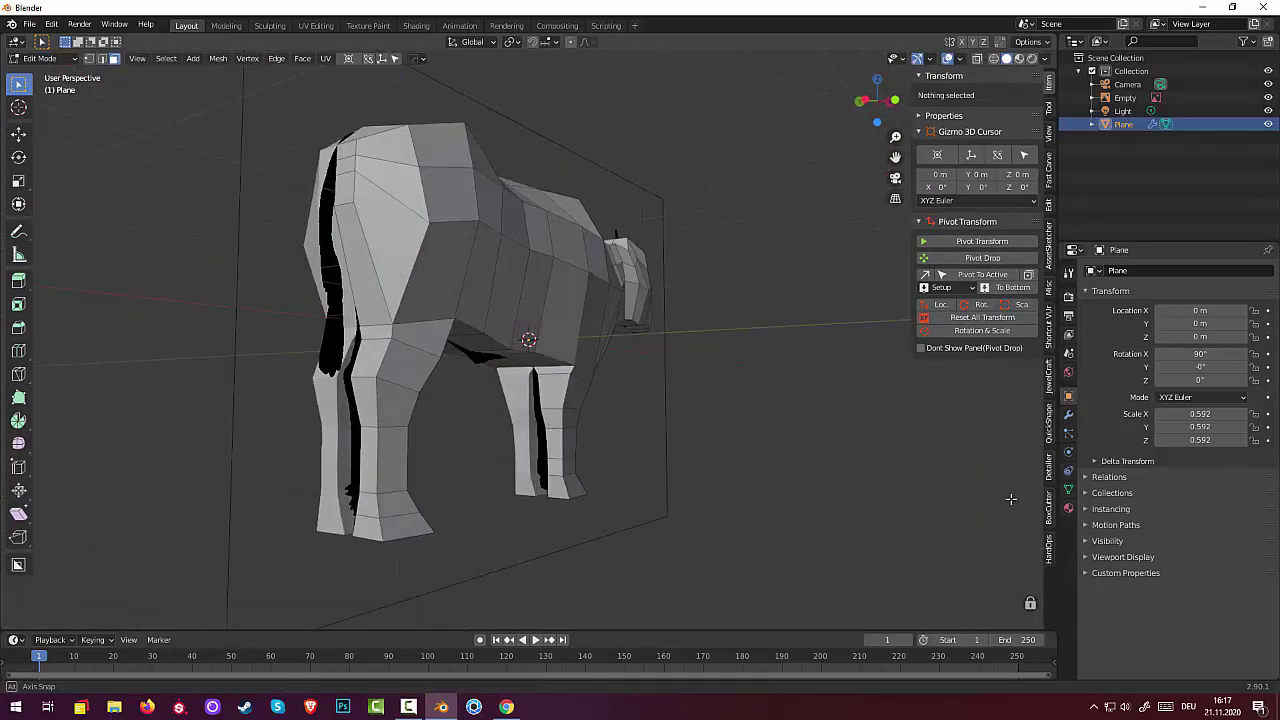
In Edge select mode, move an upper hind-leg edge twice while viewing from behind.
{"action": "left_click", "coordinate": [101, 58]}
{"action": "left_click", "coordinate": [355, 349]}
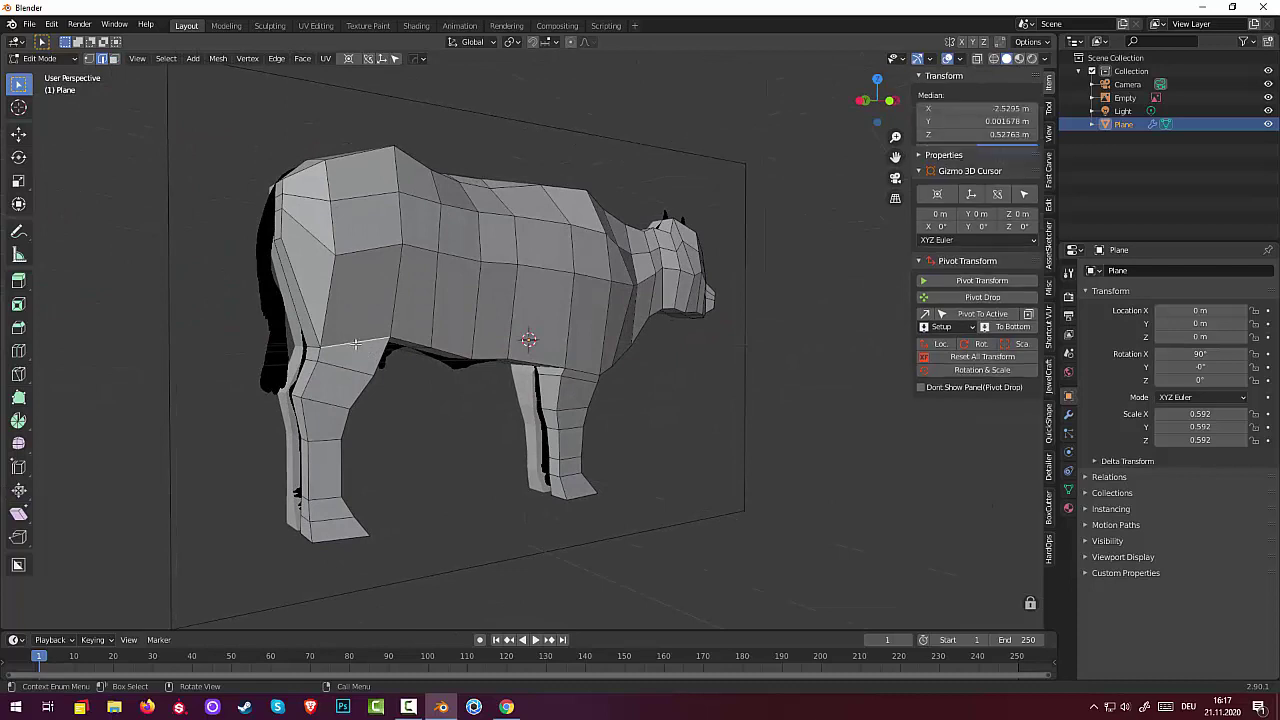
{"action": "middle_click_drag", "start_coordinate": [380, 360], "coordinate": [592, 431]}
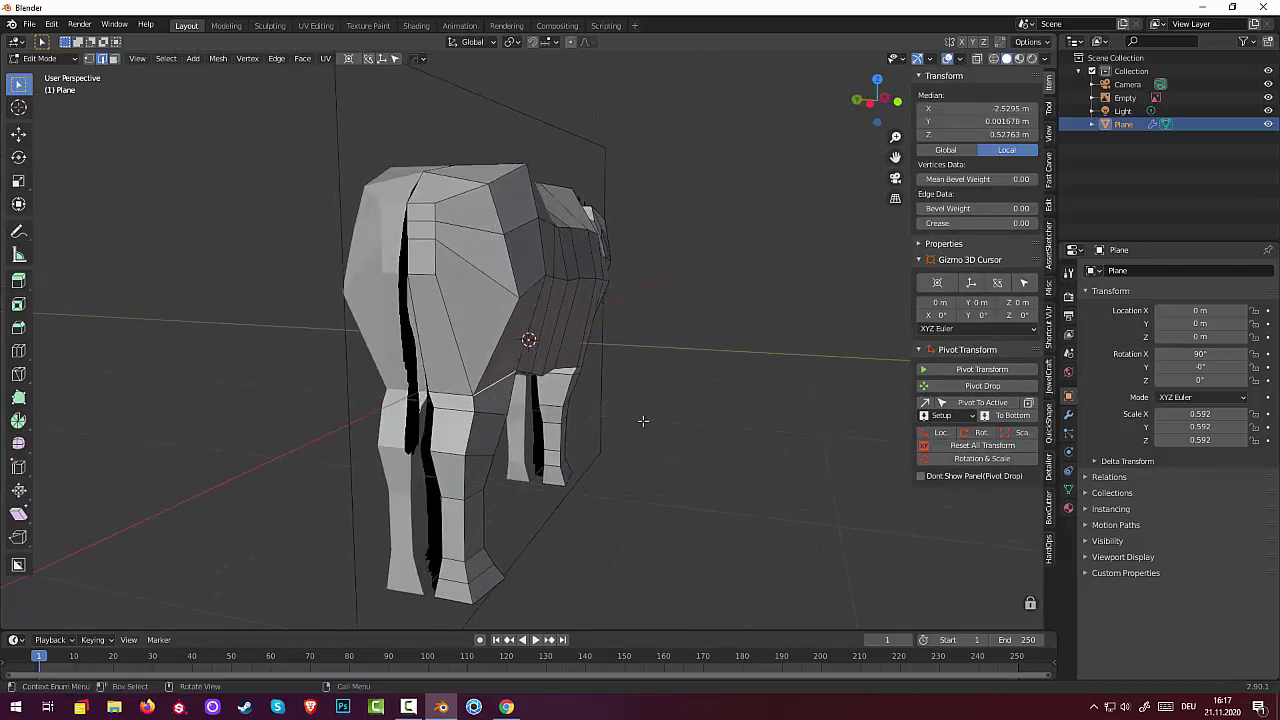
{"action": "key", "text": "g"}
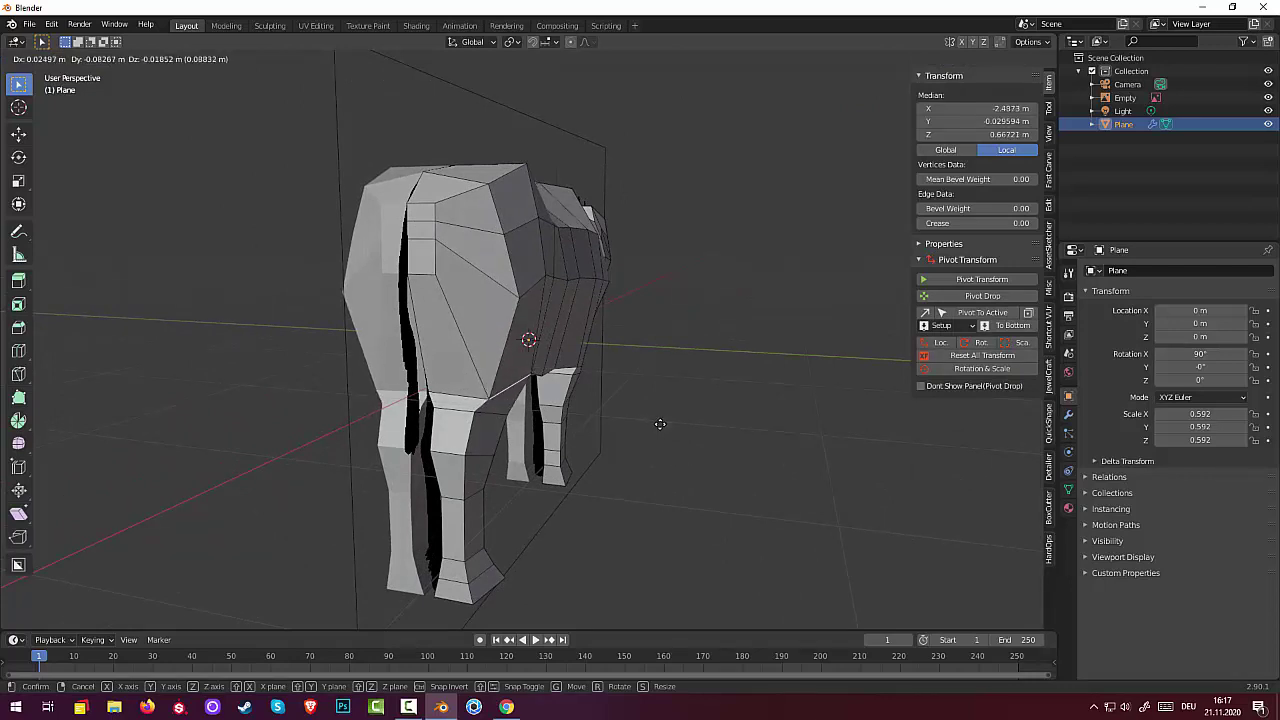
{"action": "left_click", "coordinate": [660, 424]}
{"action": "key", "text": "g"}
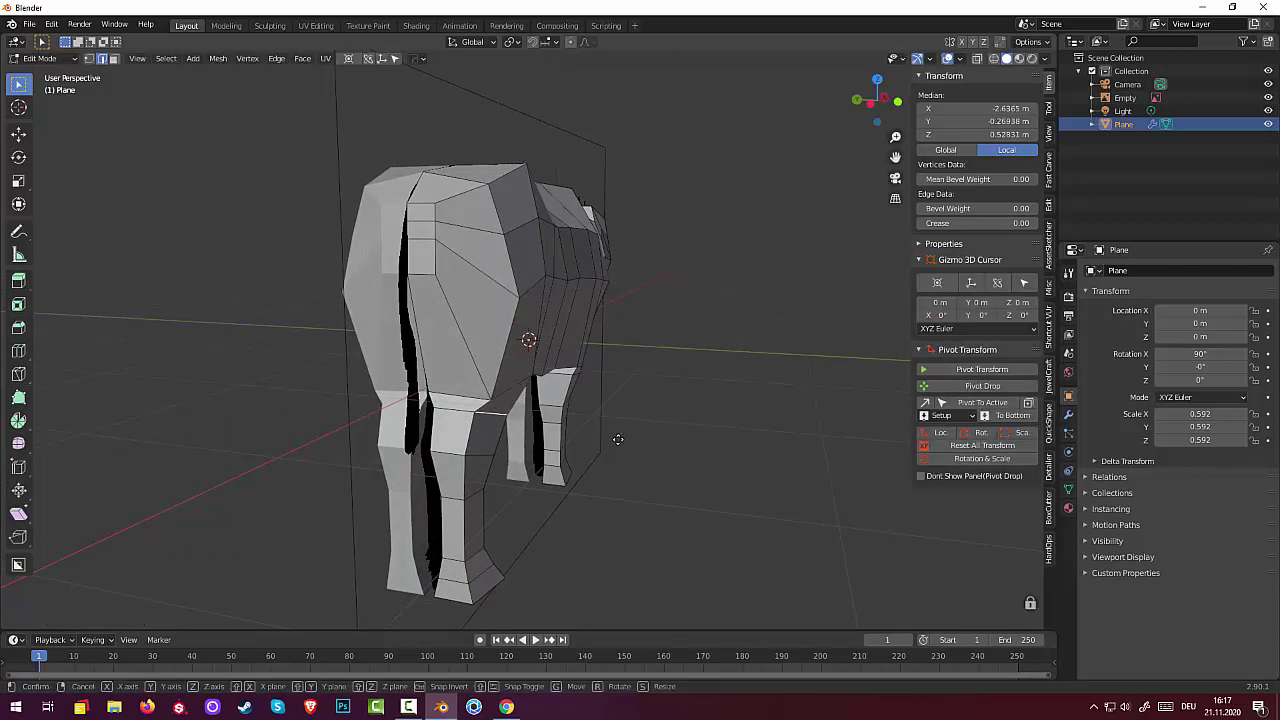
{"action": "left_click", "coordinate": [624, 440]}
Move a lower hind-leg edge into place, then orbit around the cow to check the leg.
{"action": "left_click", "coordinate": [482, 458]}
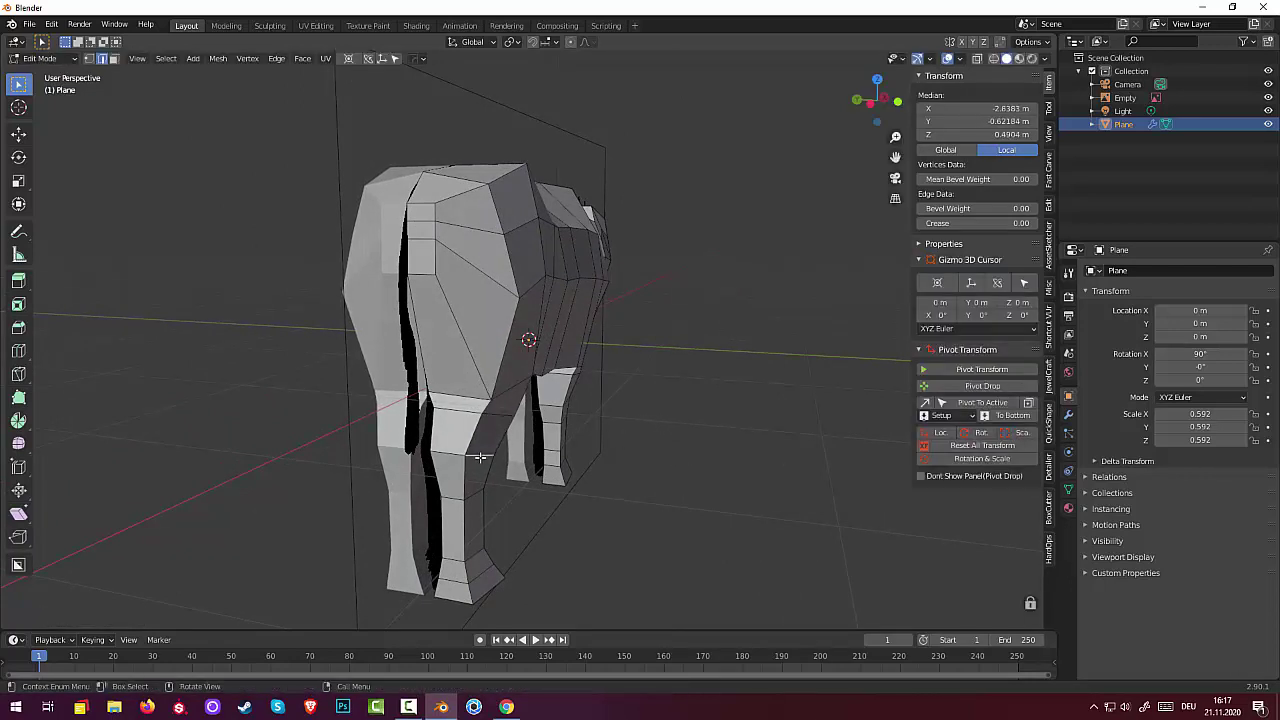
{"action": "key", "text": "g"}
{"action": "left_click", "coordinate": [518, 467]}
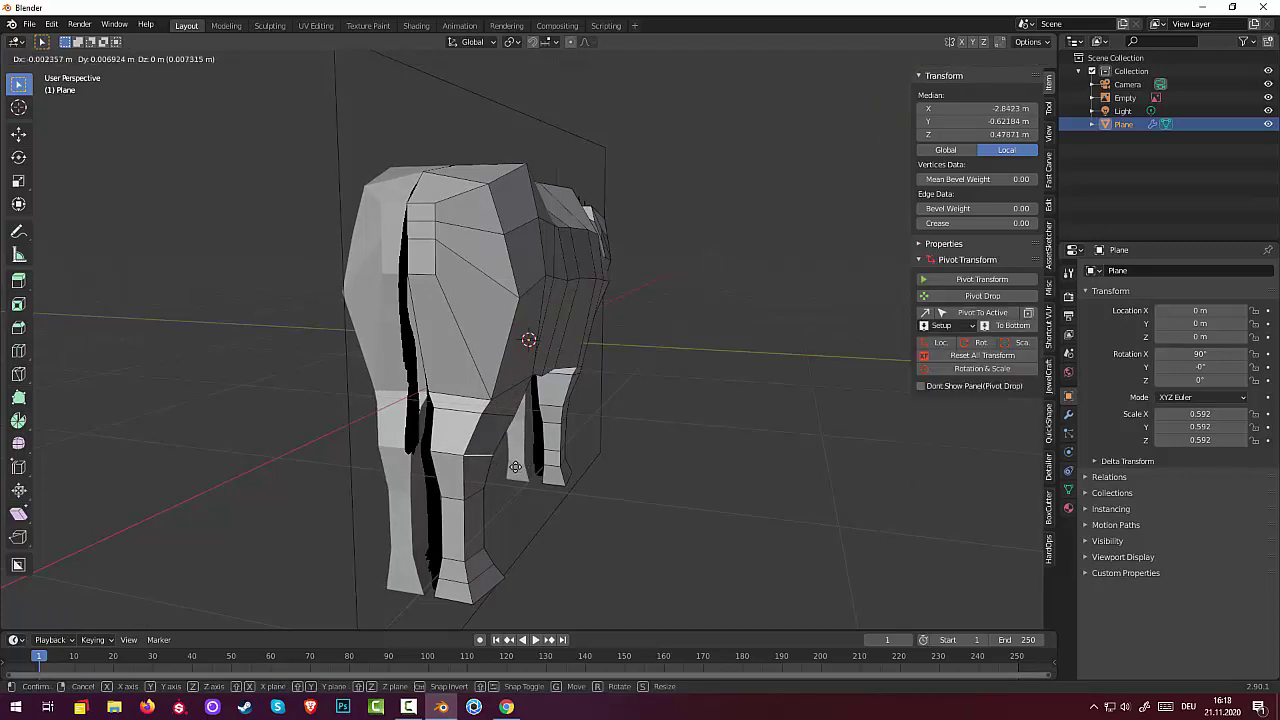
{"action": "mouse_move", "coordinate": [731, 489]}
{"action": "middle_mouse_down"}
{"action": "mouse_move", "coordinate": [686, 526]}
{"action": "mouse_move", "coordinate": [578, 559]}
{"action": "mouse_move", "coordinate": [443, 486]}
{"action": "mouse_move", "coordinate": [336, 471]}
{"action": "middle_mouse_up"}
{"action": "mouse_move", "coordinate": [209, 462]}
{"action": "middle_mouse_down"}
{"action": "mouse_move", "coordinate": [323, 500]}
{"action": "mouse_move", "coordinate": [423, 443]}
{"action": "mouse_move", "coordinate": [480, 529]}
{"action": "middle_mouse_up"}
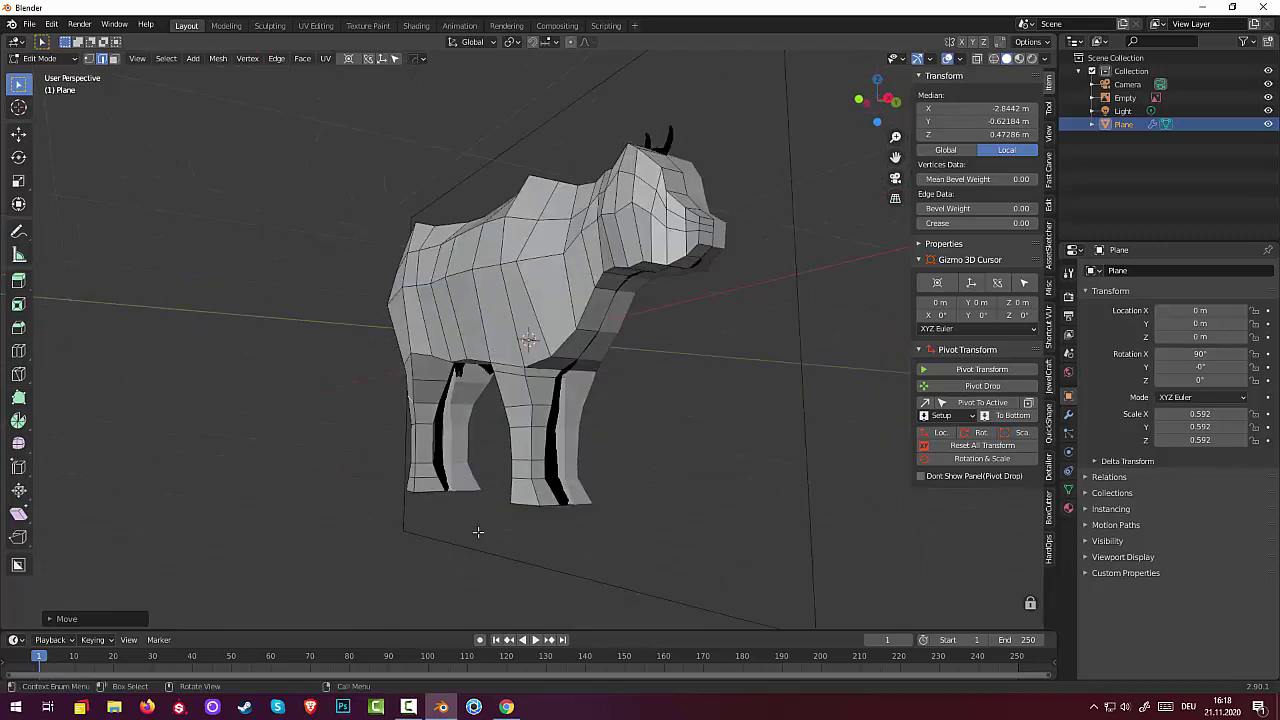
{"action": "left_click", "coordinate": [410, 707]}
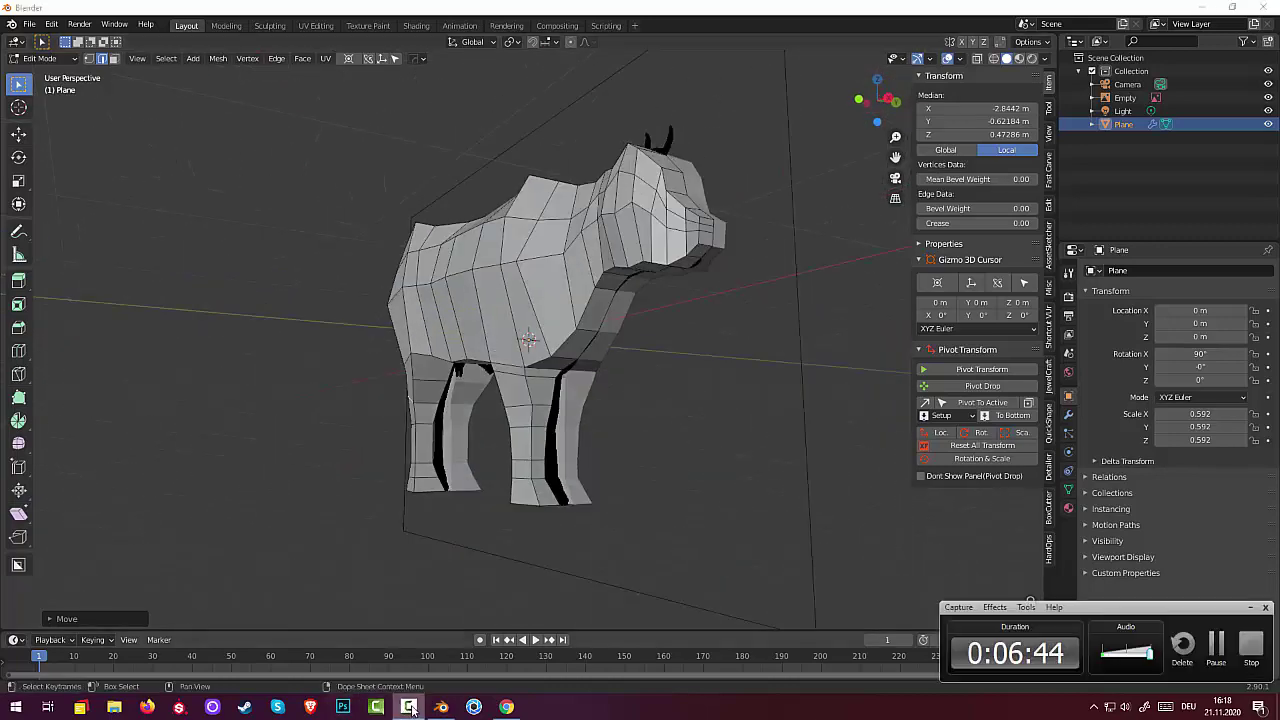
{"action": "left_click", "coordinate": [410, 707]}
{"action": "mouse_move", "coordinate": [563, 514]}
{"action": "middle_mouse_down"}
{"action": "mouse_move", "coordinate": [571, 406]}
{"action": "mouse_move", "coordinate": [611, 391]}
{"action": "mouse_move", "coordinate": [689, 480]}
{"action": "mouse_move", "coordinate": [863, 411]}
{"action": "mouse_move", "coordinate": [57, 414]}
{"action": "mouse_move", "coordinate": [75, 421]}
{"action": "mouse_move", "coordinate": [54, 446]}
{"action": "mouse_move", "coordinate": [1020, 470]}
{"action": "mouse_move", "coordinate": [947, 482]}
{"action": "mouse_move", "coordinate": [777, 443]}
{"action": "mouse_move", "coordinate": [686, 463]}
{"action": "mouse_move", "coordinate": [603, 417]}
{"action": "mouse_move", "coordinate": [509, 420]}
{"action": "mouse_move", "coordinate": [470, 438]}
{"action": "mouse_move", "coordinate": [527, 437]}
{"action": "middle_mouse_up"}
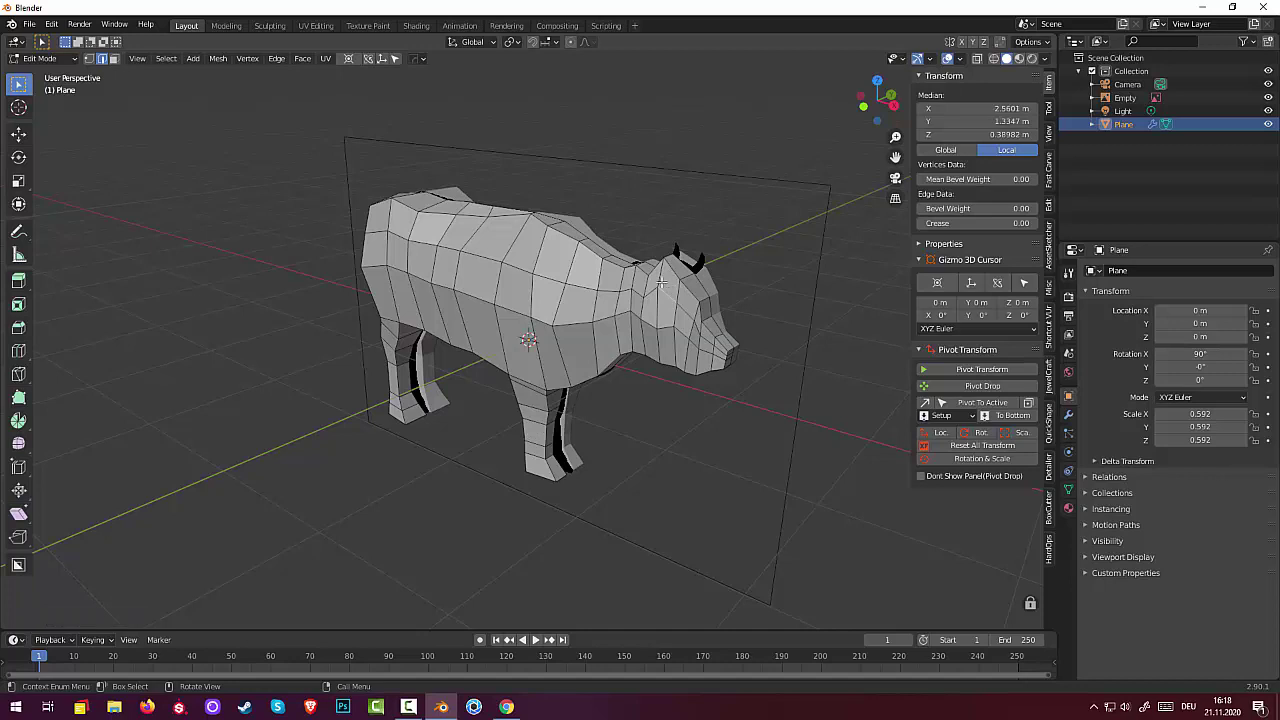
Select the face beside the horn, inspect the head from two angles, then bring up the browser references.
{"action": "left_click", "coordinate": [114, 59]}
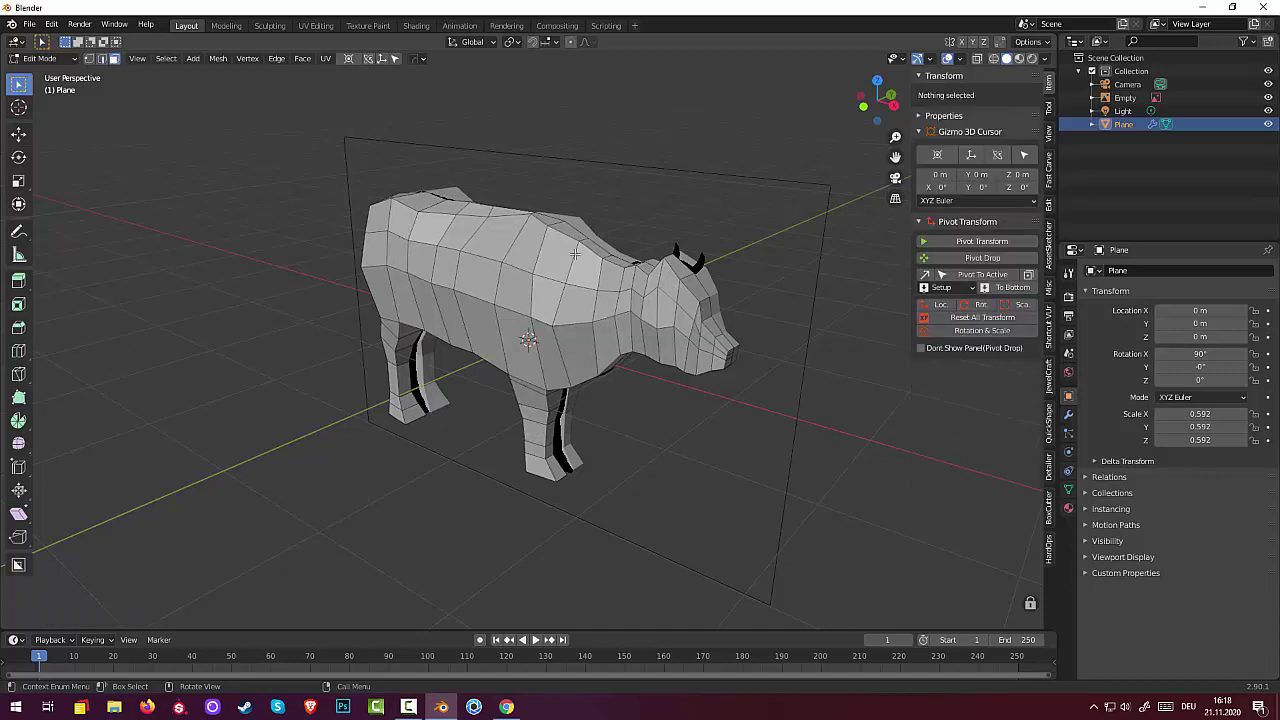
{"action": "left_click", "coordinate": [667, 276]}
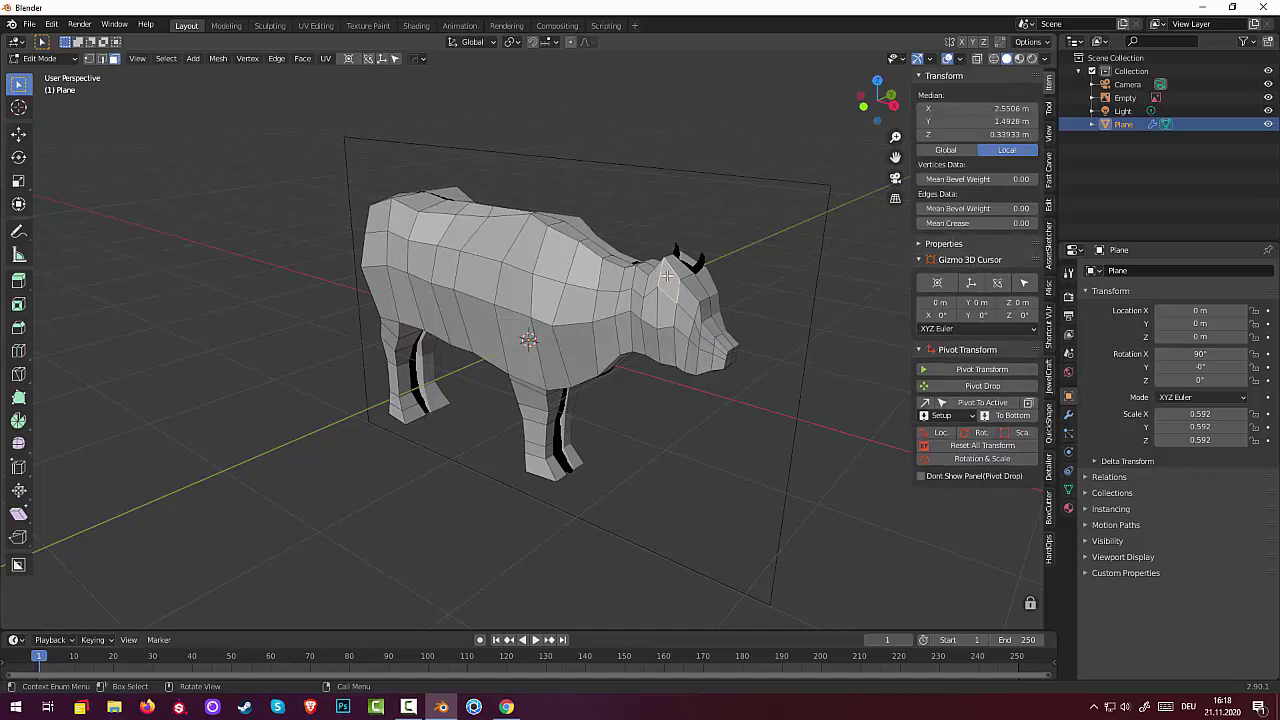
{"action": "mouse_move", "coordinate": [667, 276]}
{"action": "middle_mouse_down"}
{"action": "mouse_move", "coordinate": [419, 296]}
{"action": "mouse_move", "coordinate": [693, 306]}
{"action": "middle_mouse_up"}
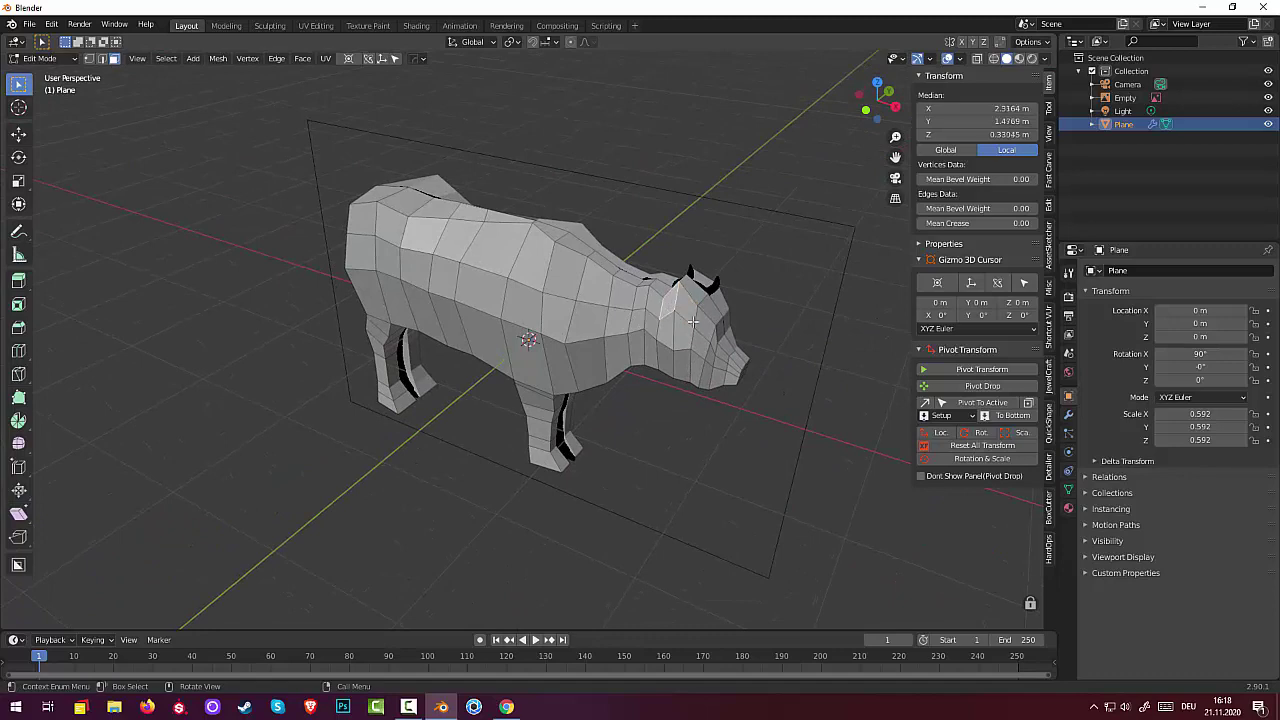
{"action": "mouse_move", "coordinate": [716, 349]}
{"action": "middle_mouse_down"}
{"action": "mouse_move", "coordinate": [689, 347]}
{"action": "mouse_move", "coordinate": [791, 354]}
{"action": "middle_mouse_up"}
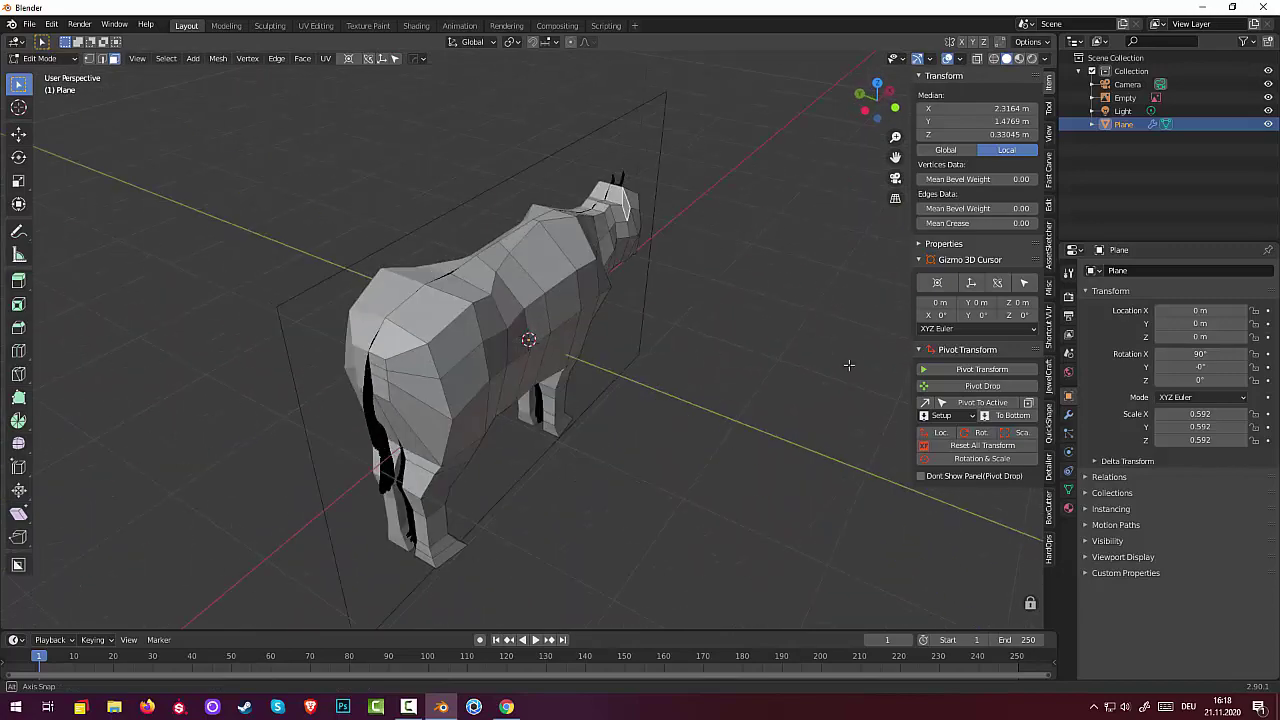
{"action": "left_click", "coordinate": [507, 707]}
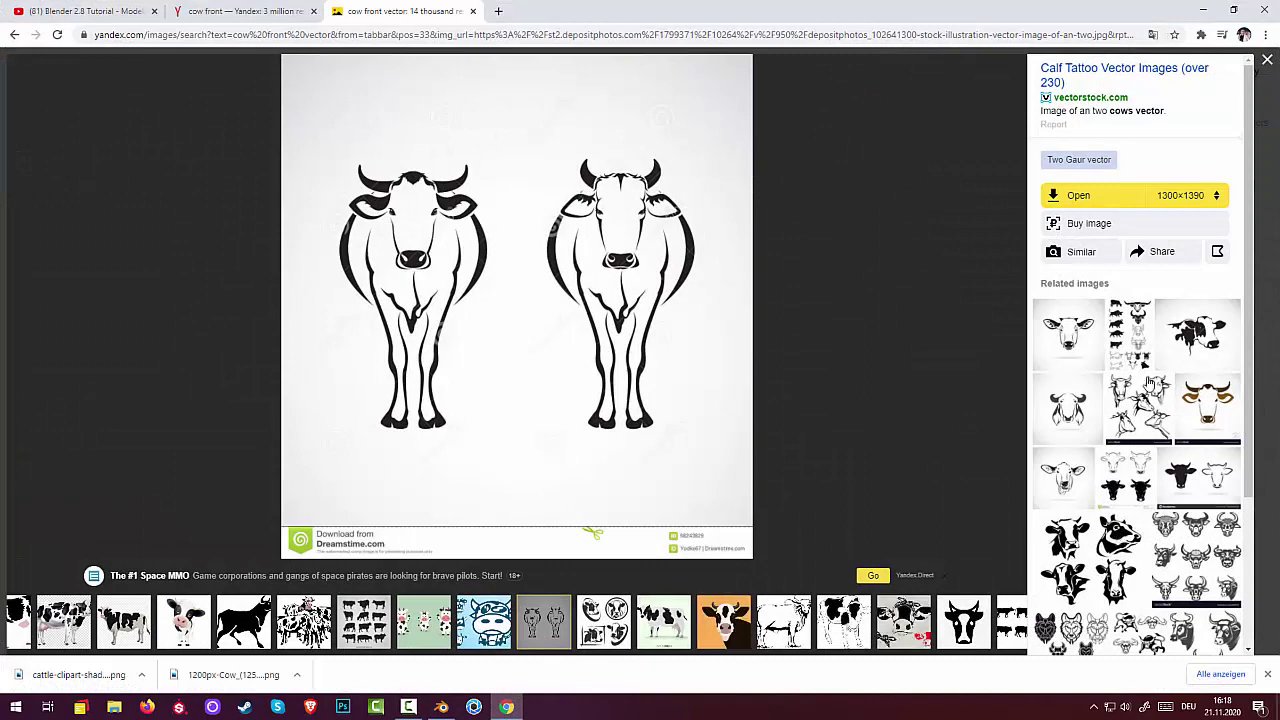
Open the VectorStock cow-head reference image, then return to Blender.
{"action": "left_click", "coordinate": [1197, 333]}
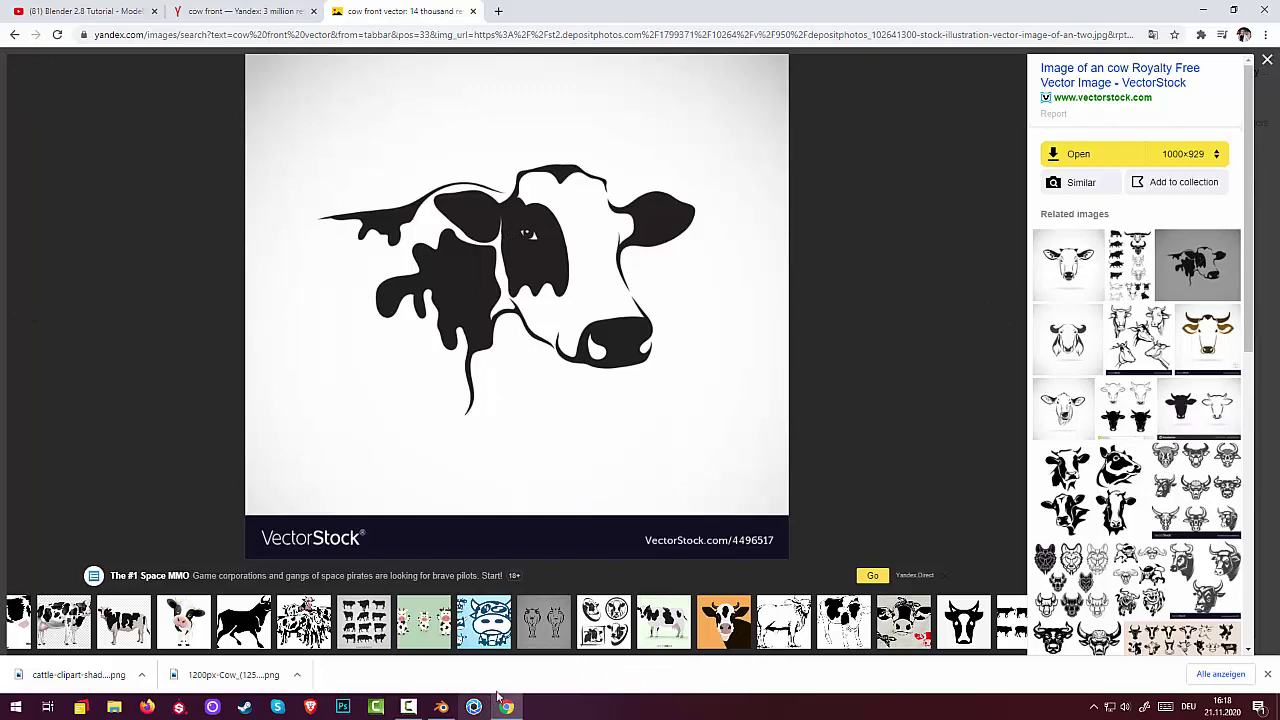
{"action": "left_click", "coordinate": [441, 707]}
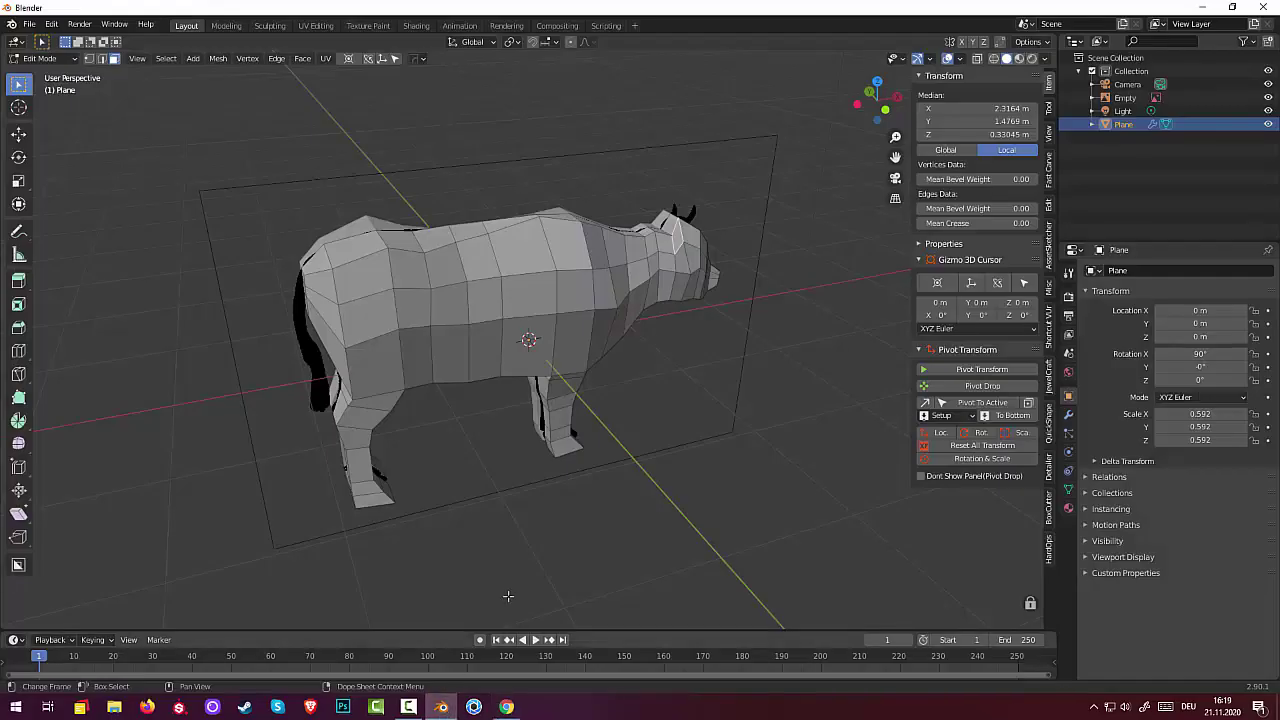
Inset the chosen face on the side of the head and extrude it outward into an ear stub.
{"action": "mouse_move", "coordinate": [560, 500]}
{"action": "middle_mouse_down"}
{"action": "mouse_move", "coordinate": [497, 518]}
{"action": "mouse_move", "coordinate": [443, 509]}
{"action": "mouse_move", "coordinate": [464, 493]}
{"action": "middle_mouse_up"}
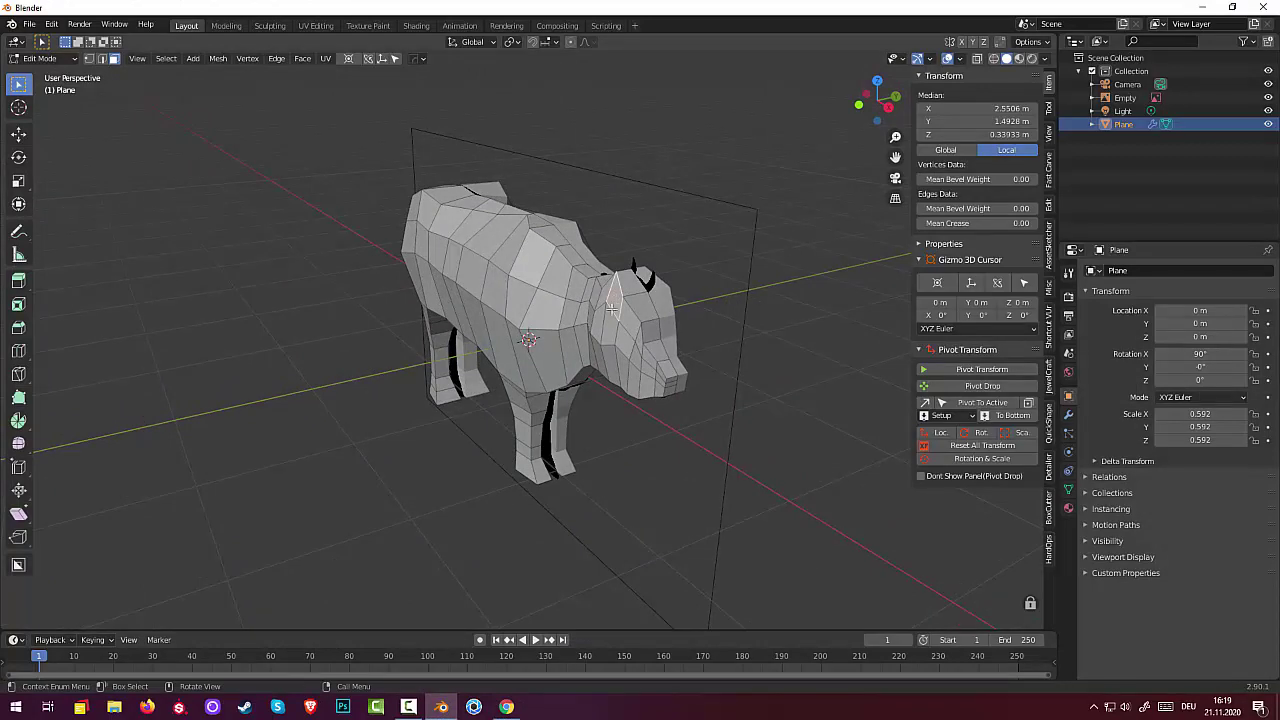
{"action": "middle_click_drag", "start_coordinate": [610, 318], "coordinate": [684, 312]}
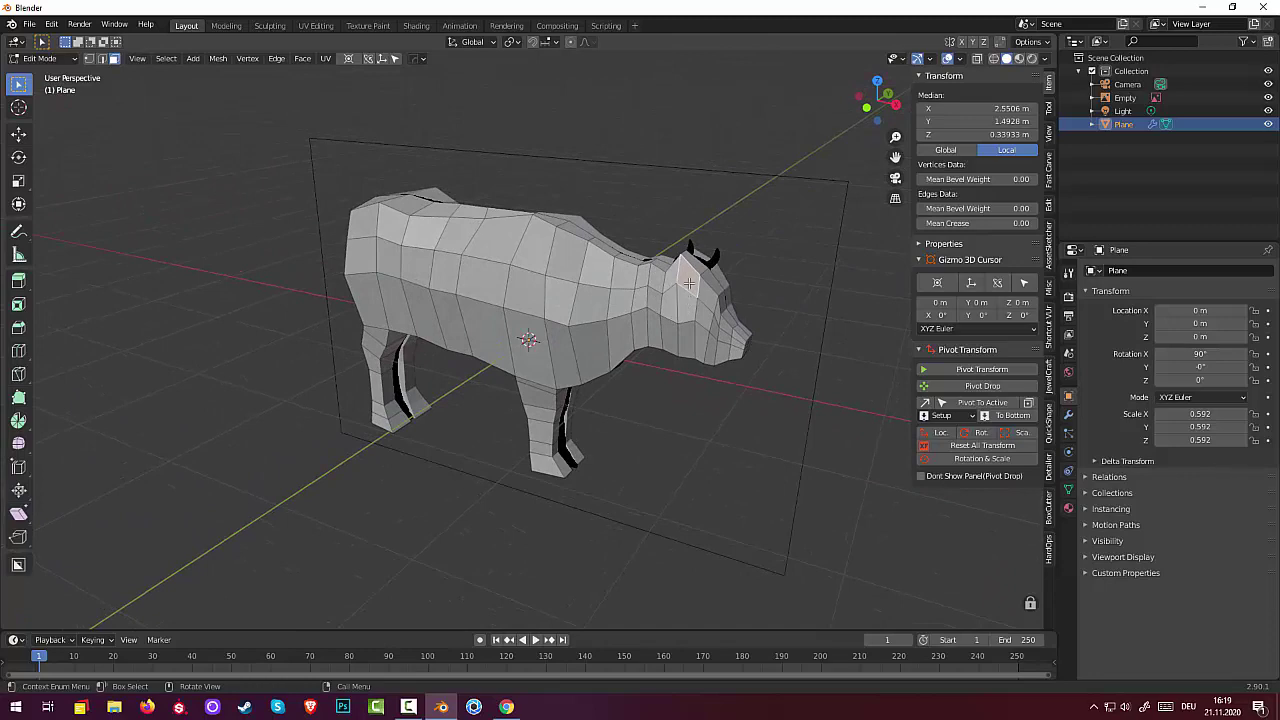
{"action": "middle_click_drag", "start_coordinate": [703, 300], "coordinate": [628, 323]}
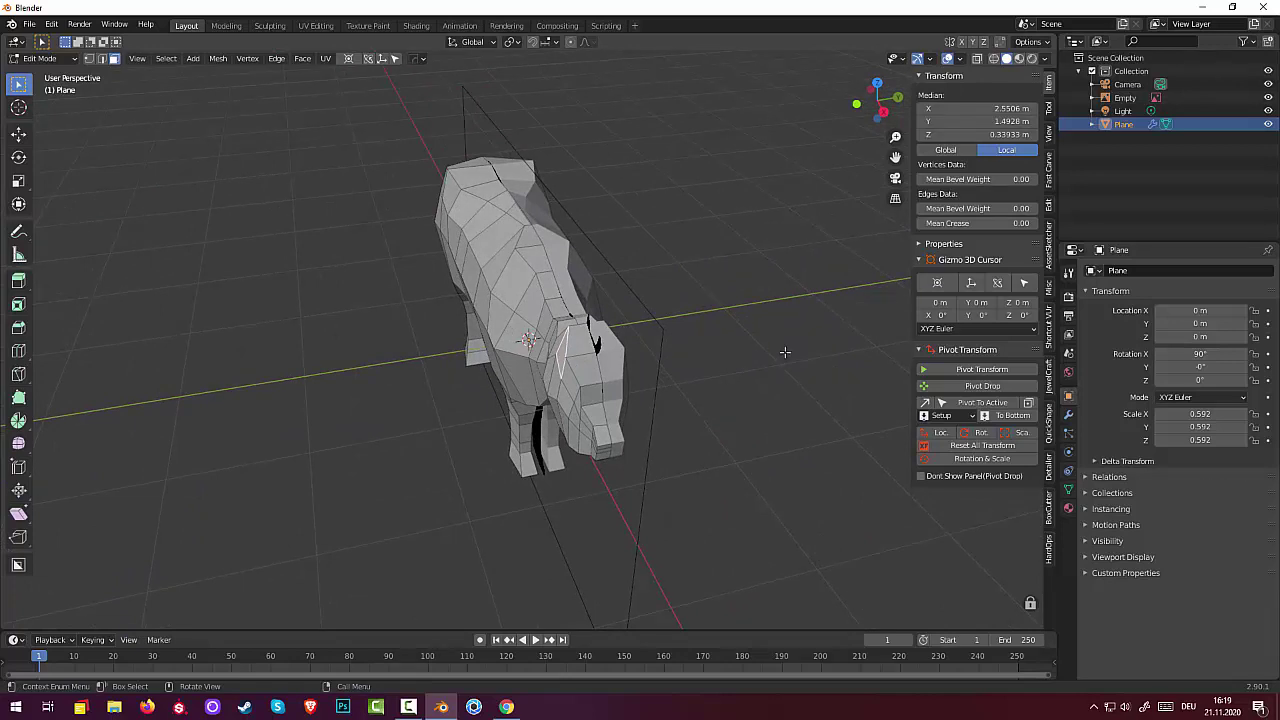
{"action": "key", "text": "i"}
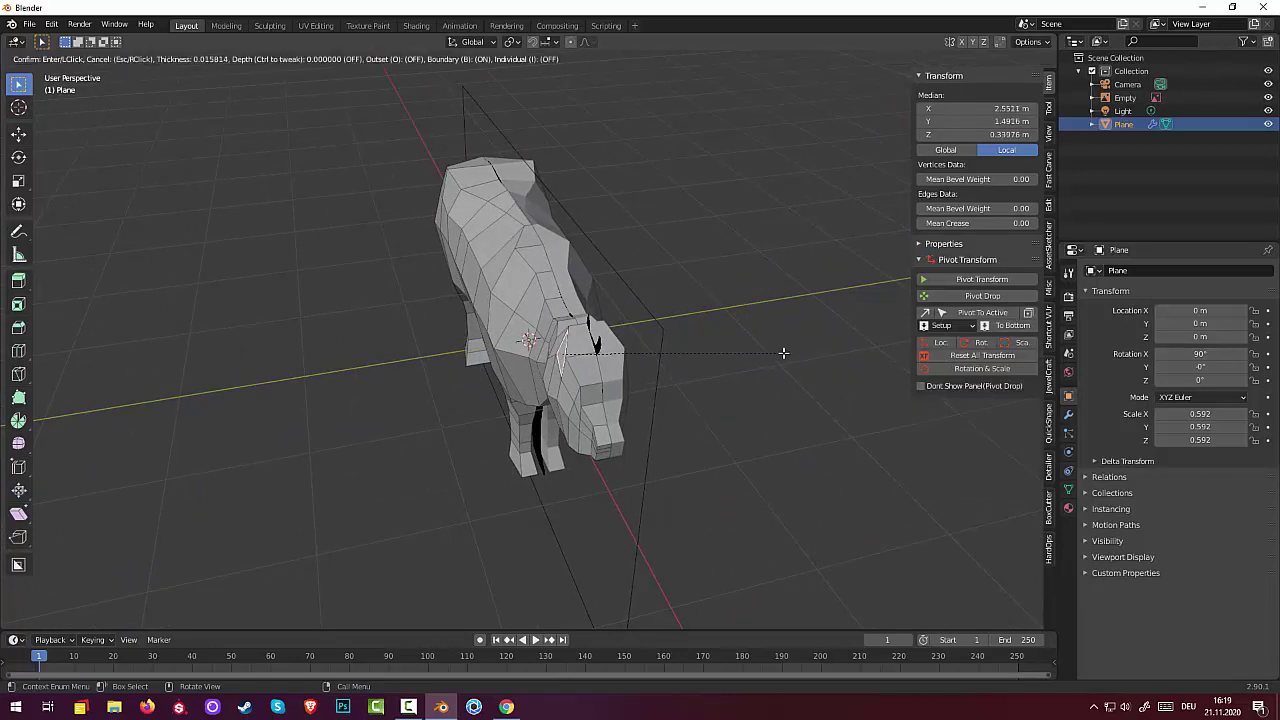
{"action": "left_click", "coordinate": [781, 354]}
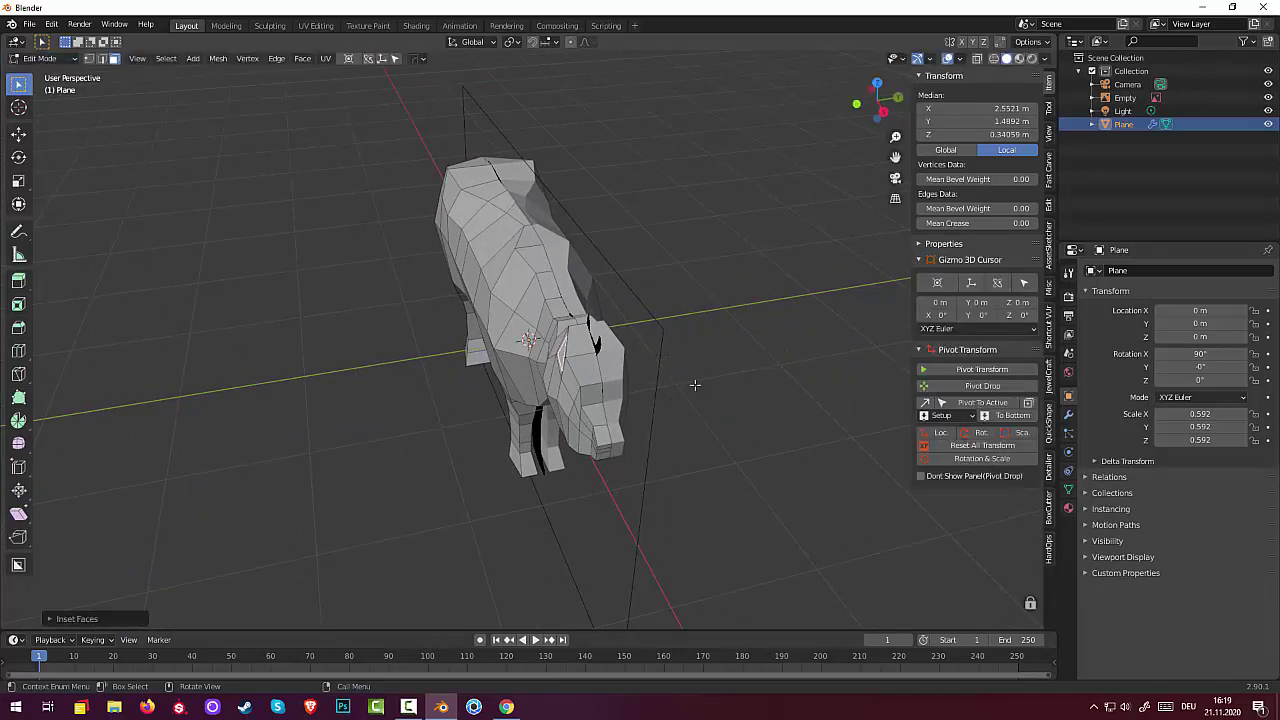
{"action": "key", "text": "e"}
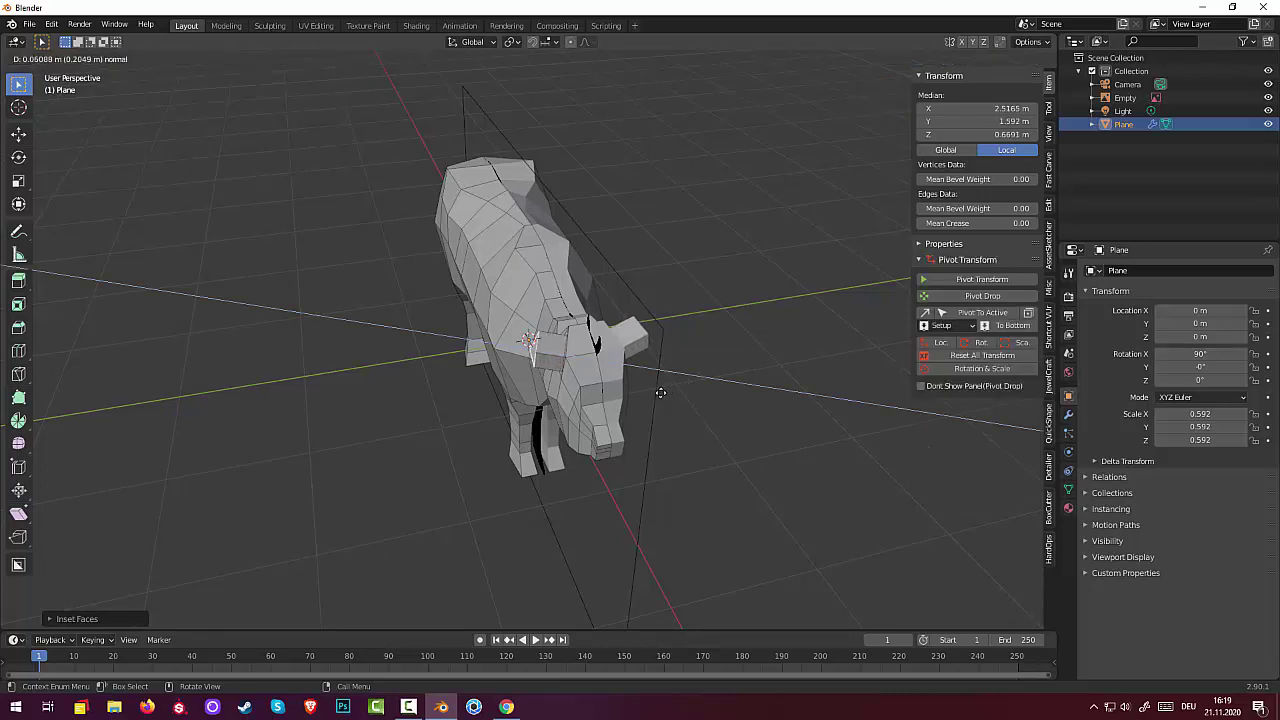
{"action": "left_click", "coordinate": [668, 393]}
{"action": "mouse_move", "coordinate": [686, 380]}
{"action": "middle_mouse_down"}
{"action": "mouse_move", "coordinate": [777, 369]}
{"action": "mouse_move", "coordinate": [690, 417]}
{"action": "mouse_move", "coordinate": [680, 394]}
{"action": "mouse_move", "coordinate": [666, 396]}
{"action": "middle_mouse_up"}
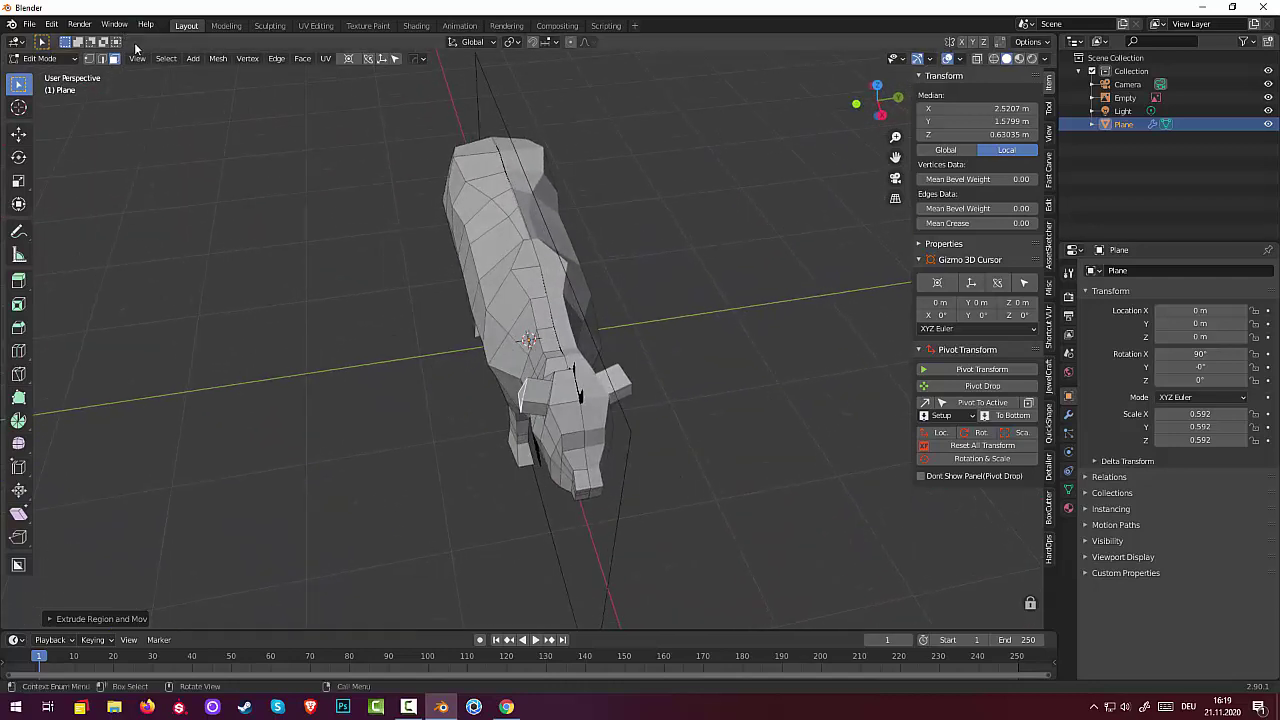
{"action": "mouse_move", "coordinate": [330, 163]}
{"action": "middle_mouse_down"}
{"action": "mouse_move", "coordinate": [437, 263]}
{"action": "mouse_move", "coordinate": [427, 207]}
{"action": "mouse_move", "coordinate": [162, 87]}
{"action": "middle_mouse_up"}
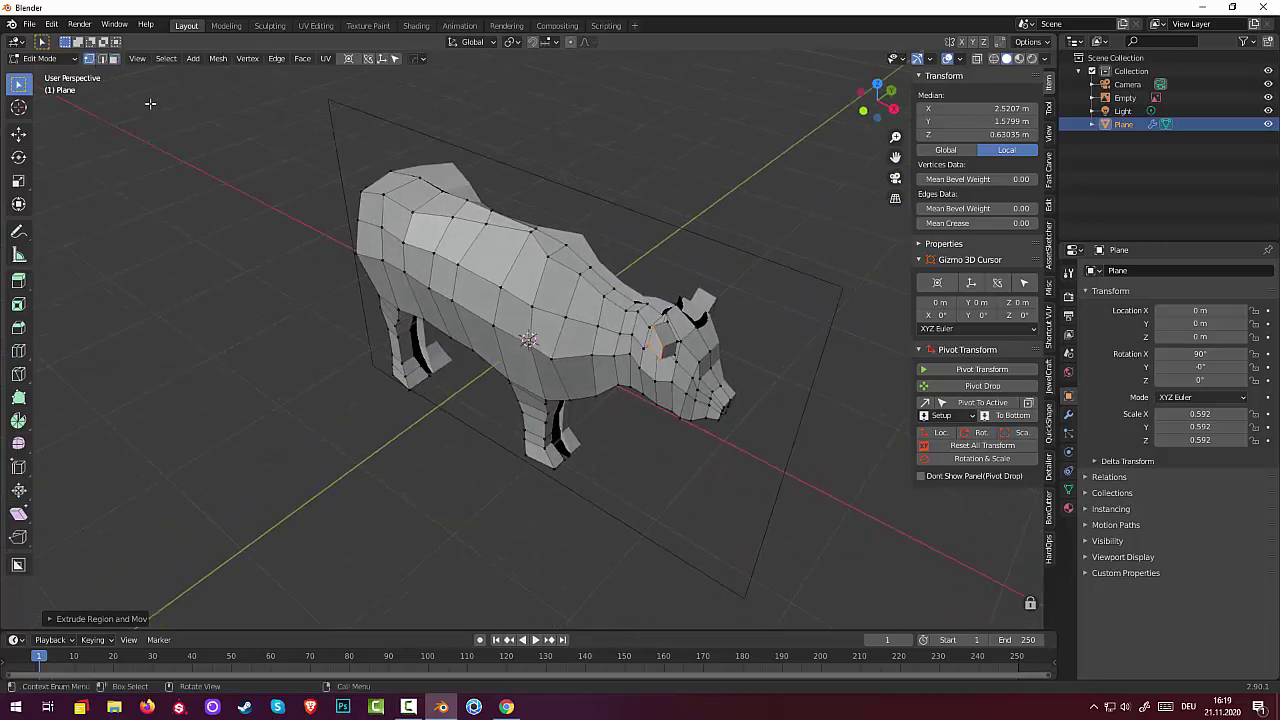
Pull one ear vertex outward, then move it together with a second ear vertex.
{"action": "left_click", "coordinate": [655, 327]}
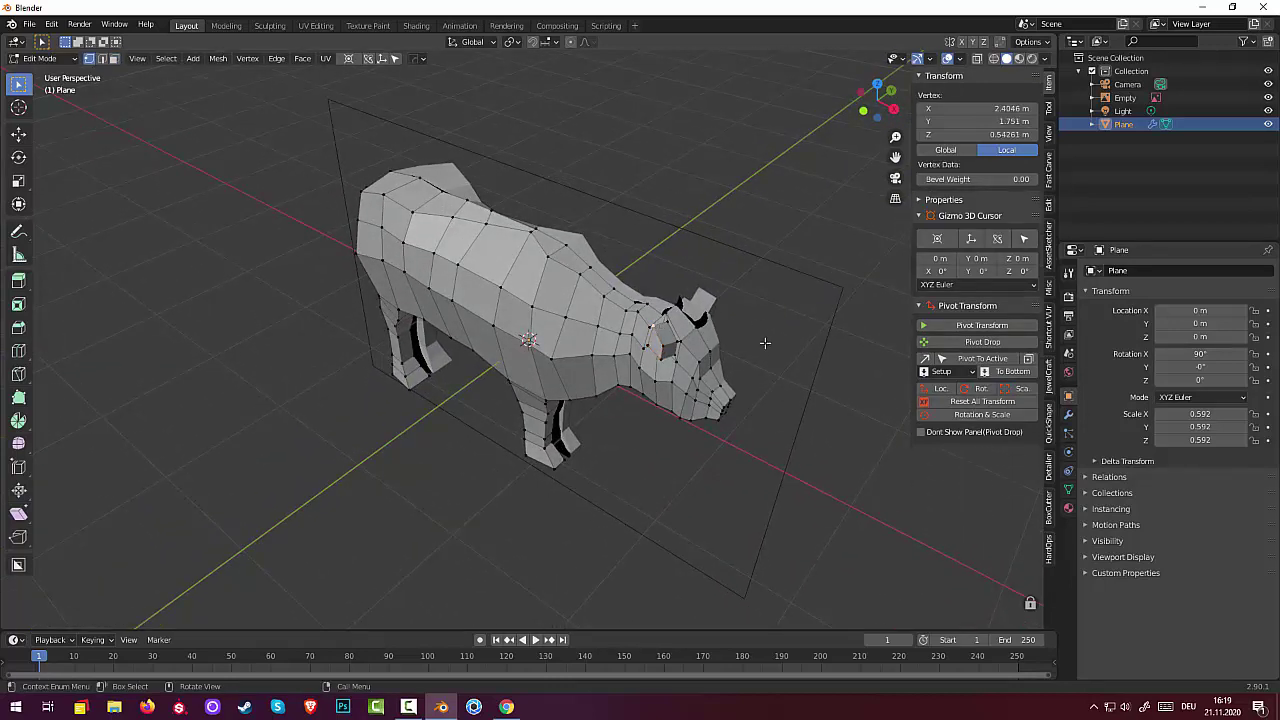
{"action": "mouse_move", "coordinate": [760, 346]}
{"action": "middle_mouse_down"}
{"action": "mouse_move", "coordinate": [737, 294]}
{"action": "mouse_move", "coordinate": [811, 300]}
{"action": "mouse_move", "coordinate": [634, 299]}
{"action": "middle_mouse_up"}
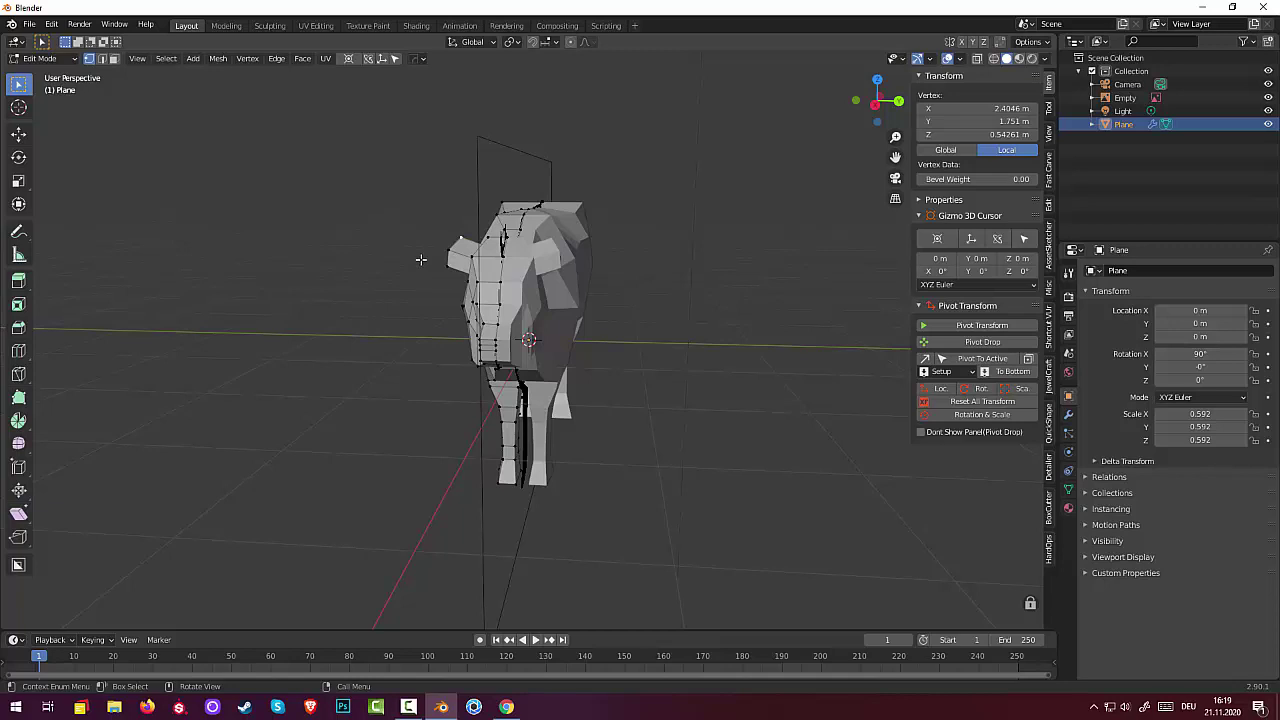
{"action": "key", "text": "g"}
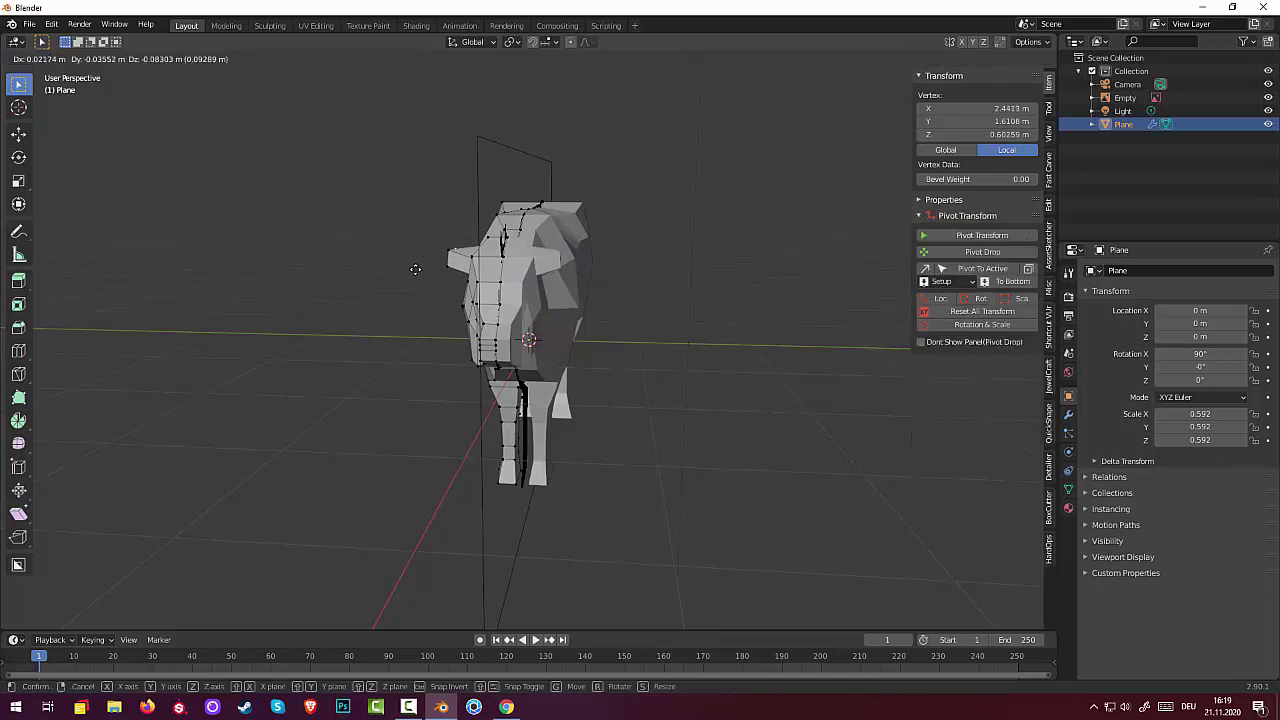
{"action": "left_click", "coordinate": [415, 270]}
{"action": "mouse_move", "coordinate": [415, 270]}
{"action": "middle_mouse_down"}
{"action": "mouse_move", "coordinate": [618, 289]}
{"action": "mouse_move", "coordinate": [687, 317]}
{"action": "middle_mouse_up"}
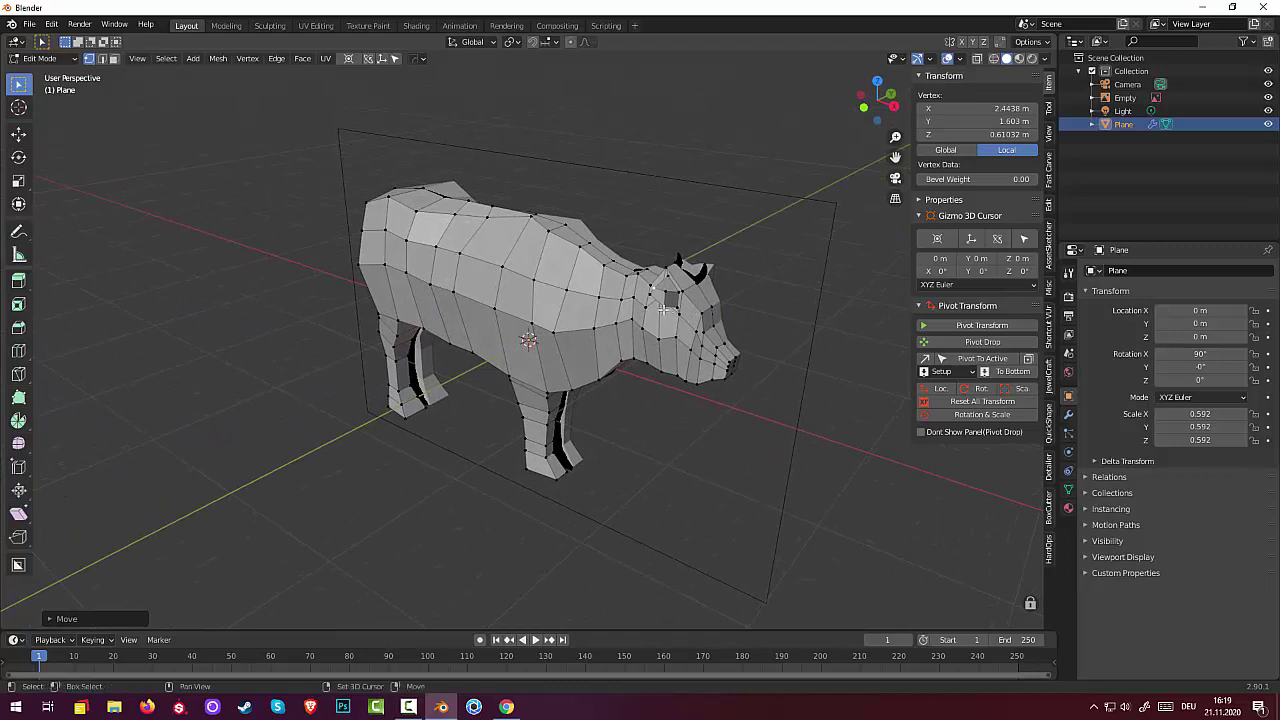
{"action": "left_click", "coordinate": [648, 302], "text": "shift"}
{"action": "middle_click_drag", "start_coordinate": [674, 328], "coordinate": [733, 342]}
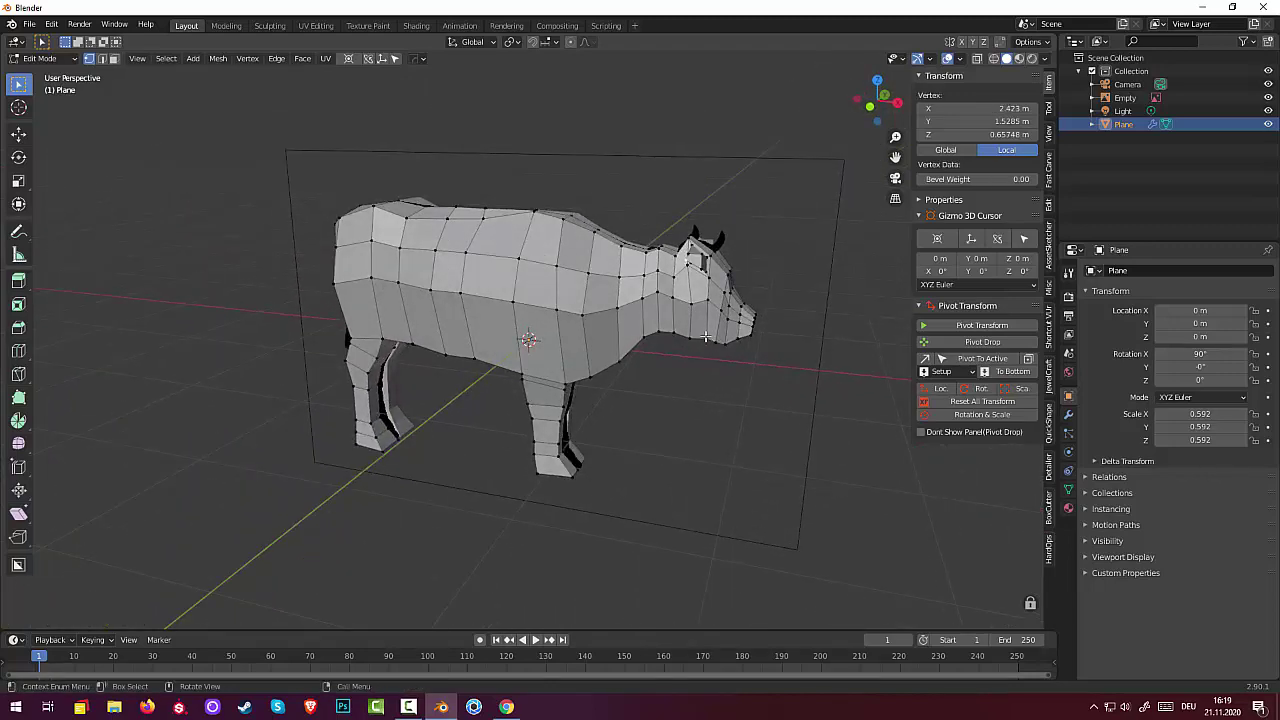
{"action": "key", "text": "g"}
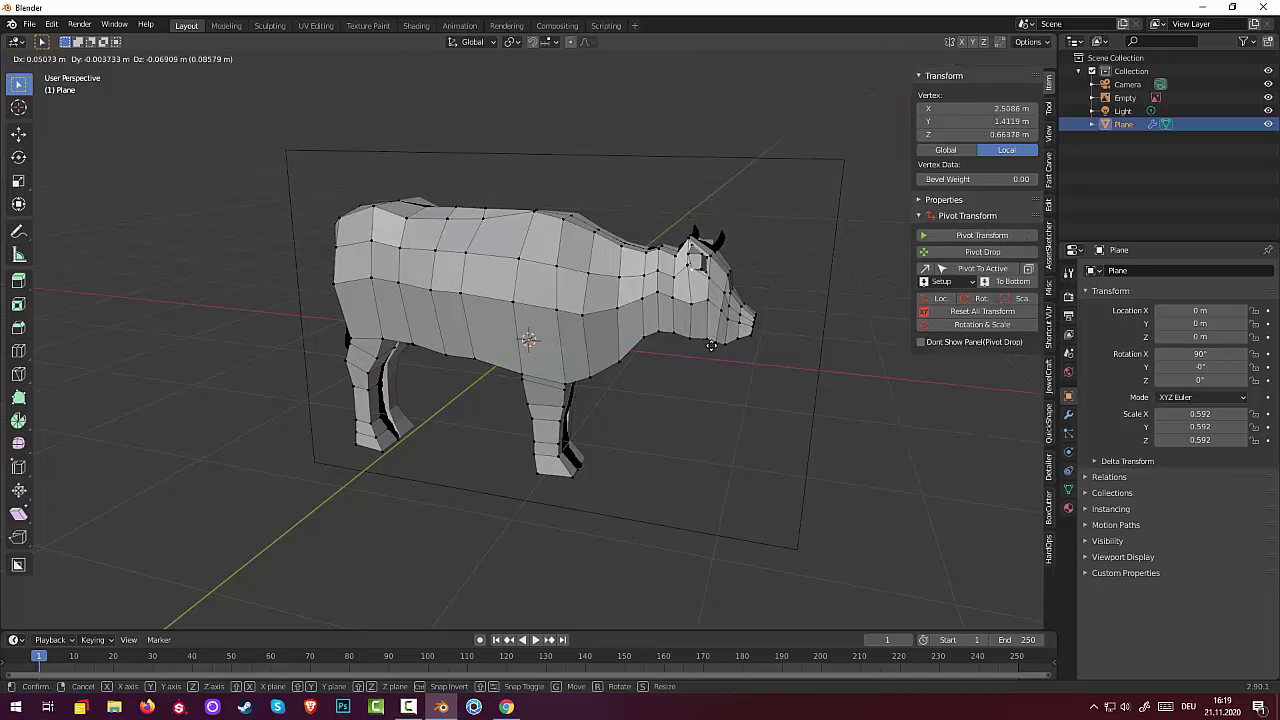
{"action": "left_click", "coordinate": [710, 345]}
Move more vertices around the ear to taper it into a longer point.
{"action": "middle_click_drag", "start_coordinate": [710, 345], "coordinate": [566, 300]}
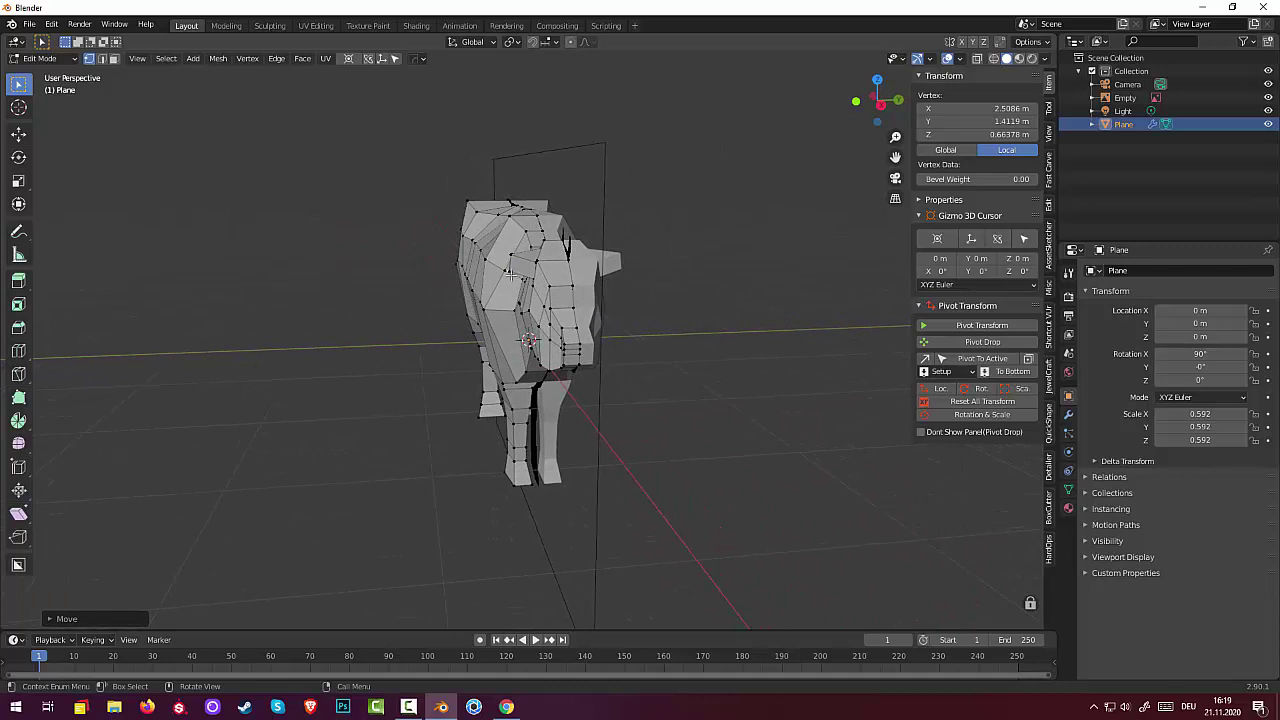
{"action": "key", "text": "g"}
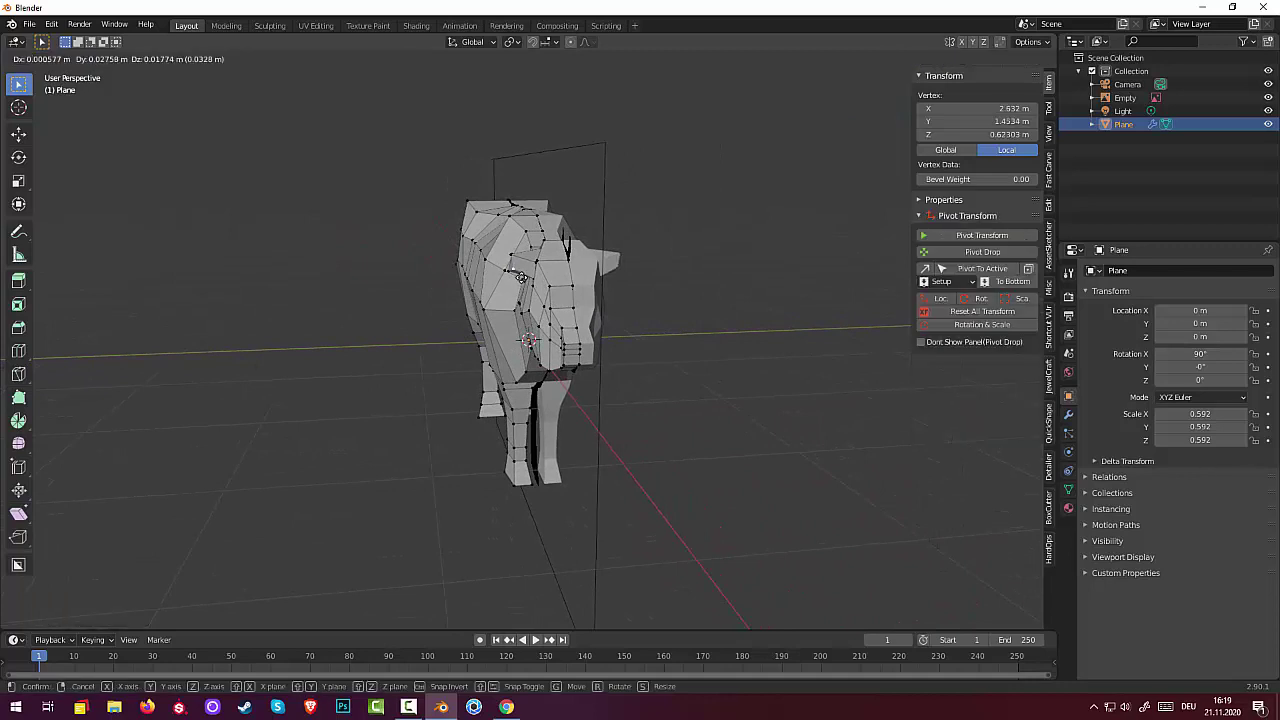
{"action": "left_click", "coordinate": [516, 279]}
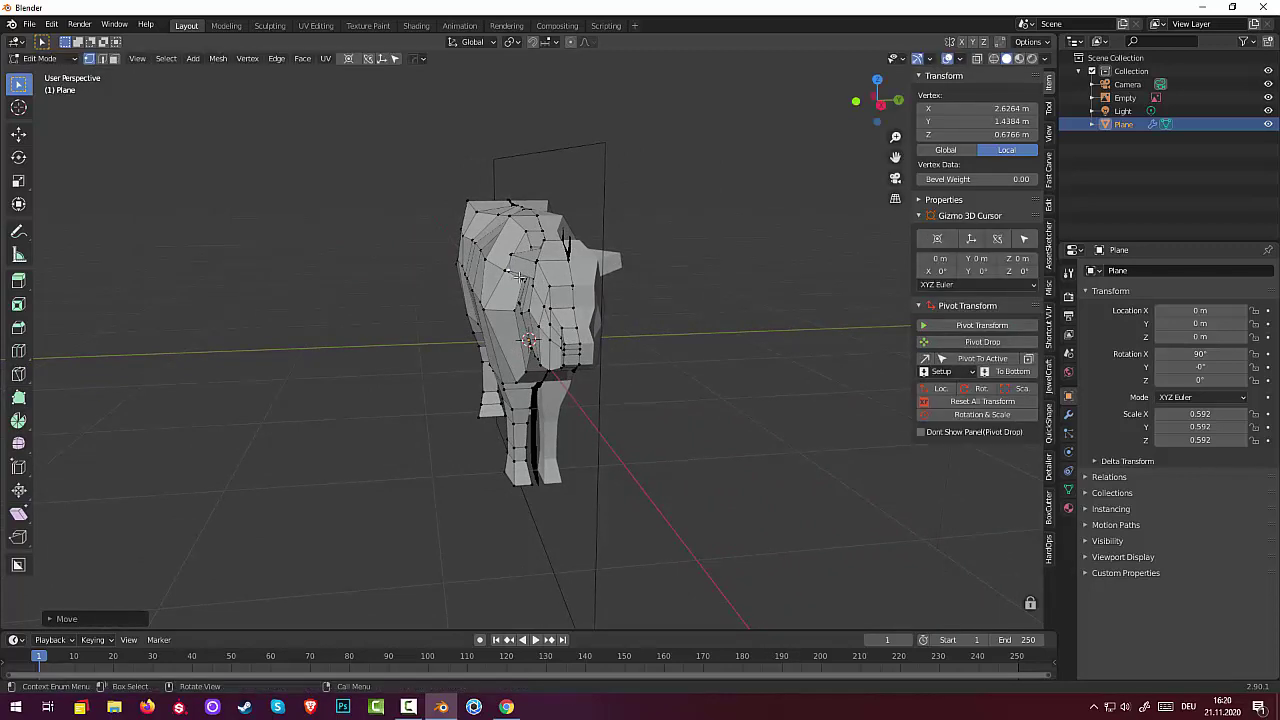
{"action": "left_click", "coordinate": [511, 254], "text": "shift"}
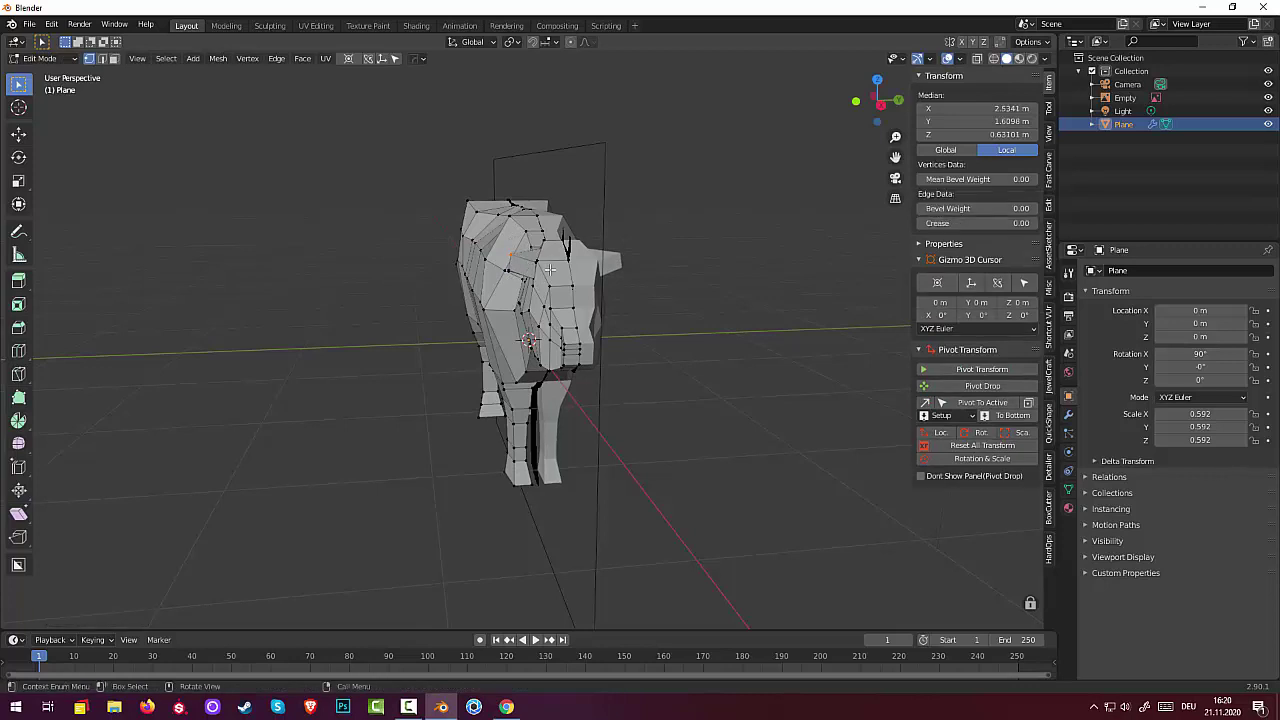
{"action": "key", "text": "g"}
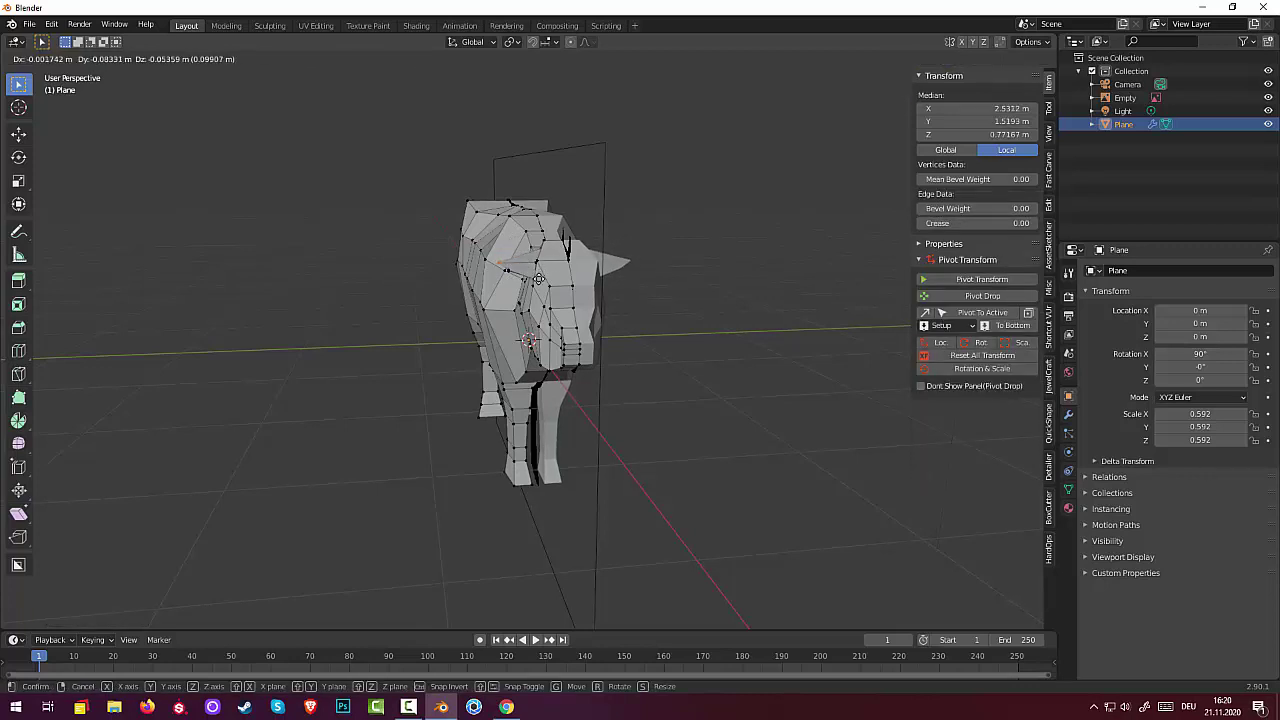
{"action": "left_click", "coordinate": [538, 279]}
{"action": "mouse_move", "coordinate": [677, 297]}
{"action": "middle_mouse_down"}
{"action": "mouse_move", "coordinate": [788, 319]}
{"action": "mouse_move", "coordinate": [831, 280]}
{"action": "mouse_move", "coordinate": [826, 257]}
{"action": "mouse_move", "coordinate": [759, 243]}
{"action": "mouse_move", "coordinate": [686, 300]}
{"action": "mouse_move", "coordinate": [731, 323]}
{"action": "mouse_move", "coordinate": [700, 317]}
{"action": "mouse_move", "coordinate": [663, 274]}
{"action": "mouse_move", "coordinate": [551, 318]}
{"action": "mouse_move", "coordinate": [606, 343]}
{"action": "mouse_move", "coordinate": [731, 354]}
{"action": "mouse_move", "coordinate": [634, 363]}
{"action": "mouse_move", "coordinate": [676, 333]}
{"action": "mouse_move", "coordinate": [680, 313]}
{"action": "middle_mouse_up"}
{"action": "left_click", "coordinate": [620, 373]}
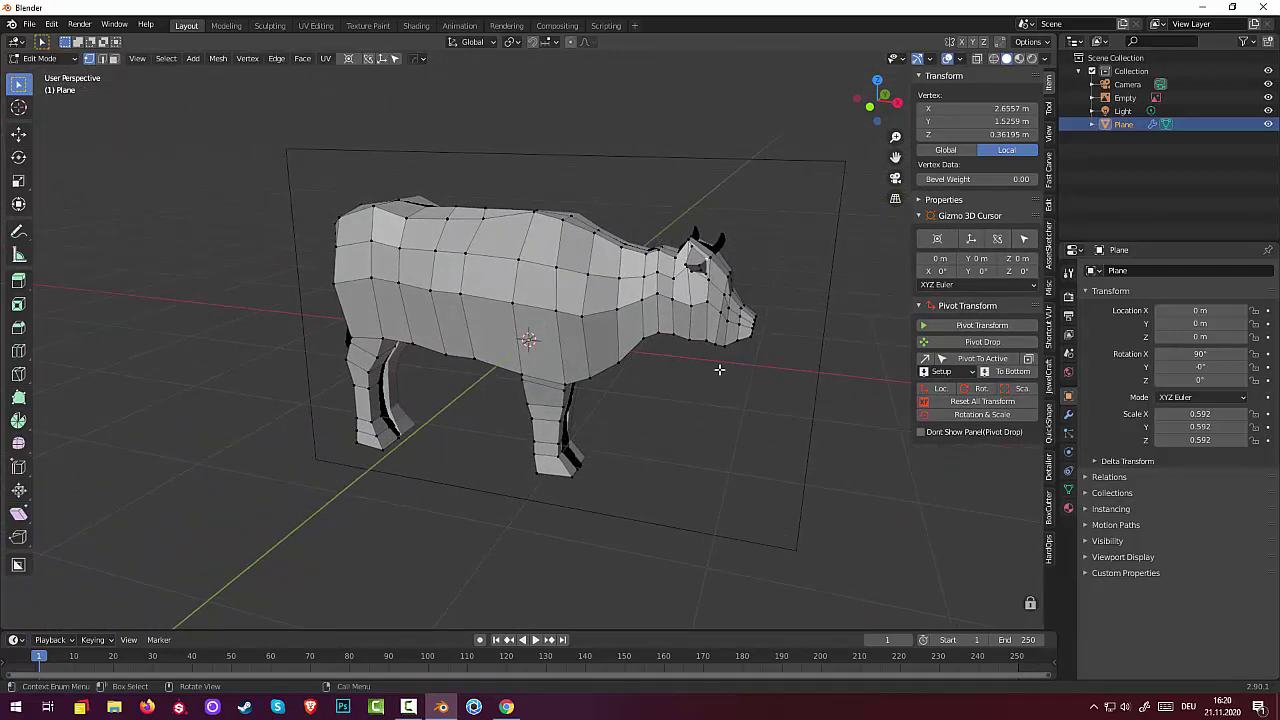
Move the selected ear vertices vertically along Z while viewing the head from the front.
{"action": "scroll", "coordinate": [720, 331], "scroll_direction": "up", "scroll_amount": 2}
{"action": "mouse_move", "coordinate": [720, 320]}
{"action": "middle_mouse_down"}
{"action": "mouse_move", "coordinate": [740, 300]}
{"action": "mouse_move", "coordinate": [700, 290]}
{"action": "mouse_move", "coordinate": [745, 190]}
{"action": "middle_mouse_up"}
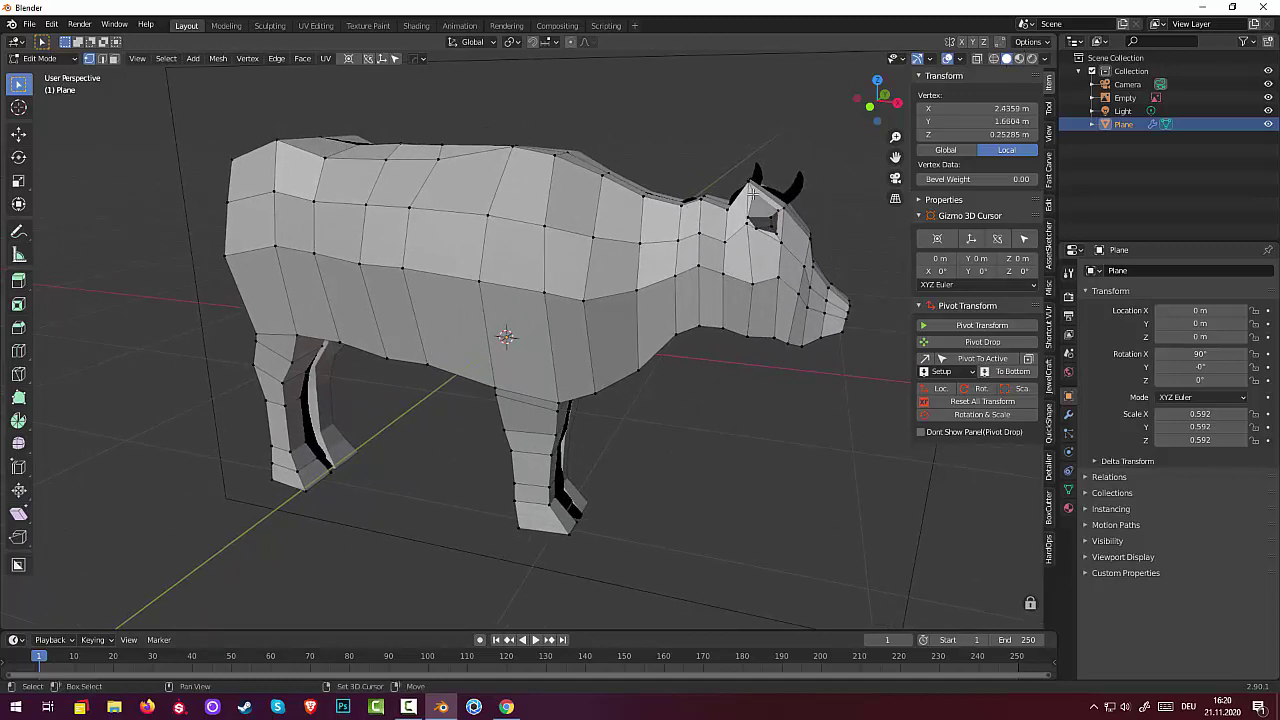
{"action": "mouse_move", "coordinate": [778, 212]}
{"action": "middle_mouse_down"}
{"action": "mouse_move", "coordinate": [747, 237]}
{"action": "mouse_move", "coordinate": [759, 197]}
{"action": "mouse_move", "coordinate": [844, 236]}
{"action": "mouse_move", "coordinate": [749, 262]}
{"action": "middle_mouse_up"}
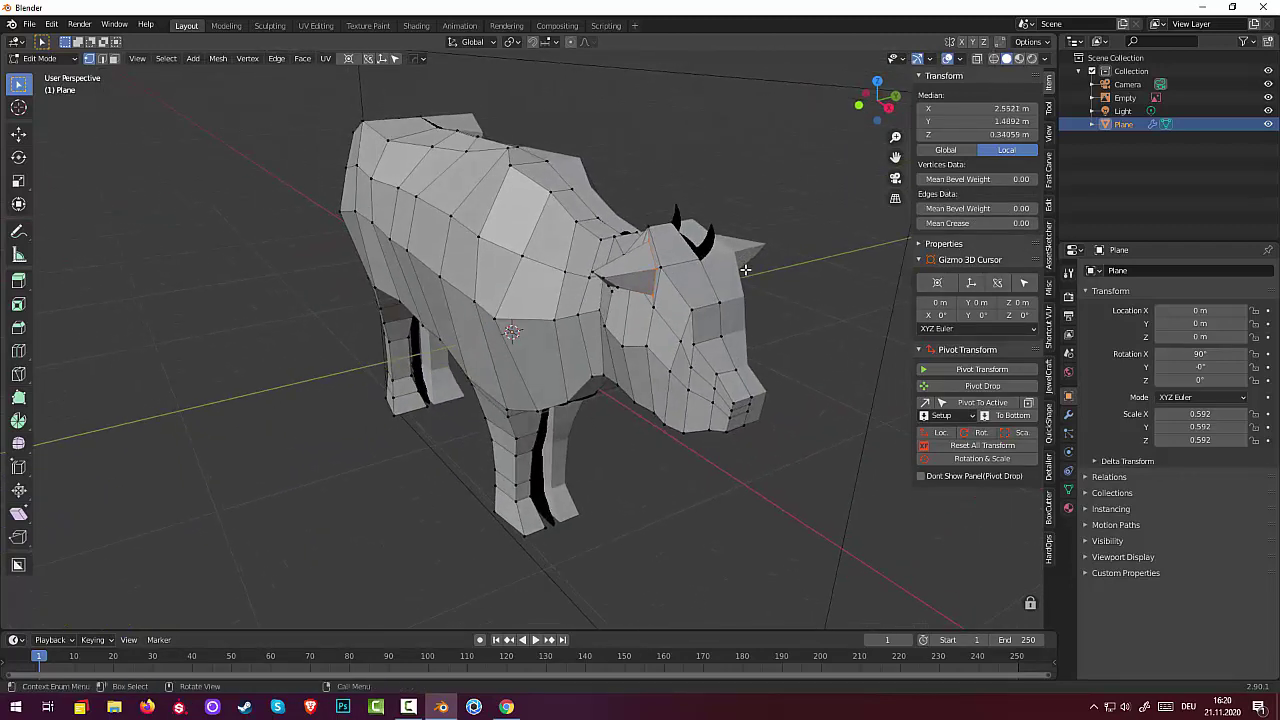
{"action": "key", "text": "g"}
{"action": "key", "text": "z"}
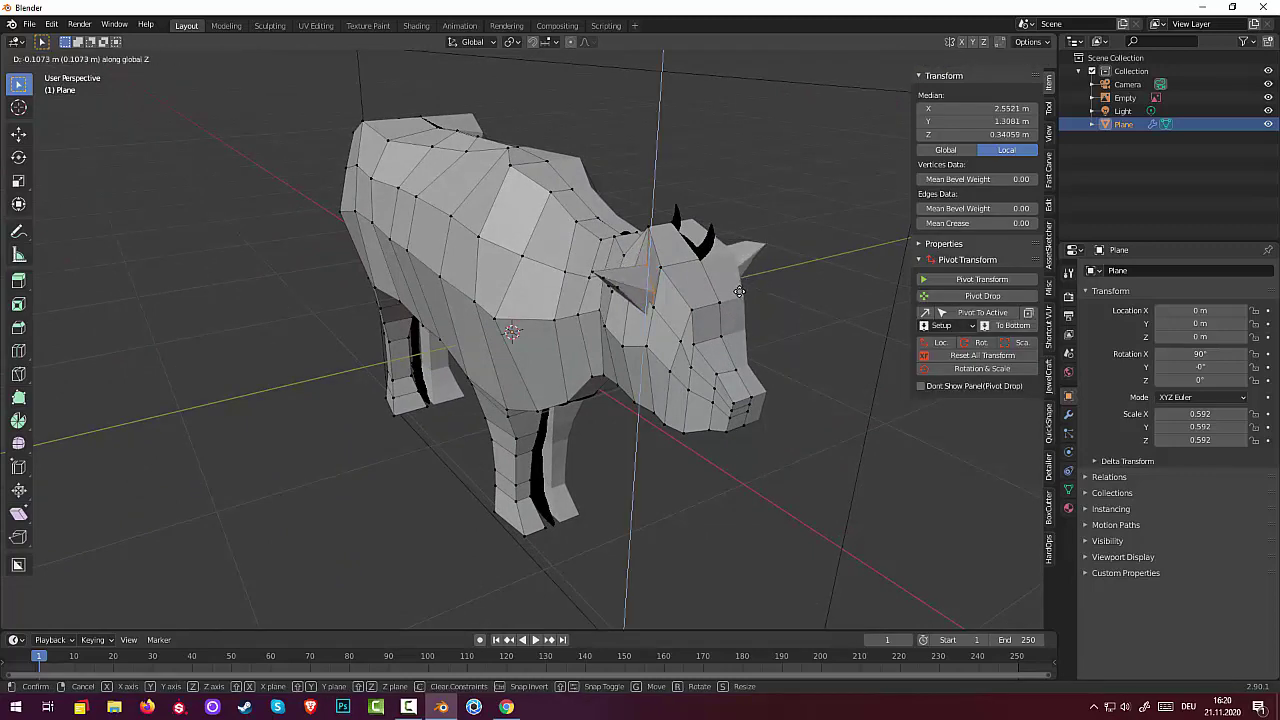
{"action": "left_click", "coordinate": [736, 296]}
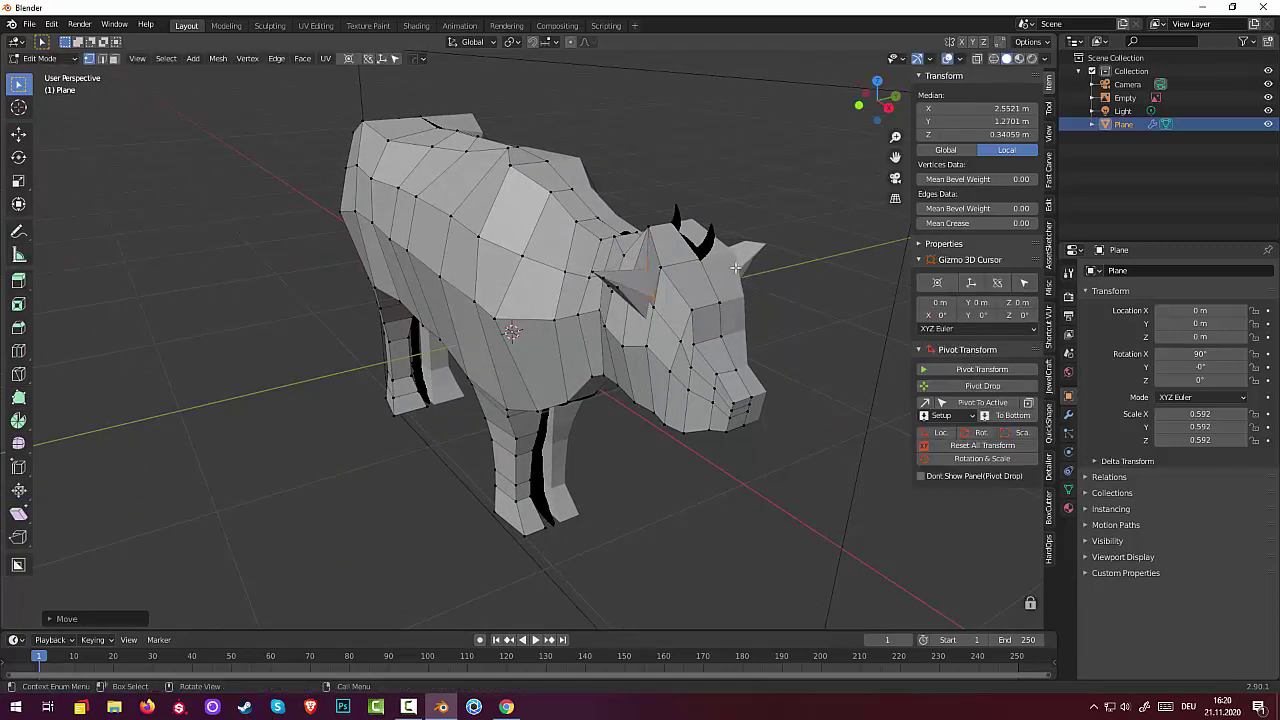
Select a different ear edge and move it to flatten the ear.
{"action": "mouse_move", "coordinate": [736, 296]}
{"action": "middle_mouse_down"}
{"action": "mouse_move", "coordinate": [920, 329]}
{"action": "mouse_move", "coordinate": [567, 262]}
{"action": "middle_mouse_up"}
{"action": "left_click", "coordinate": [521, 243]}
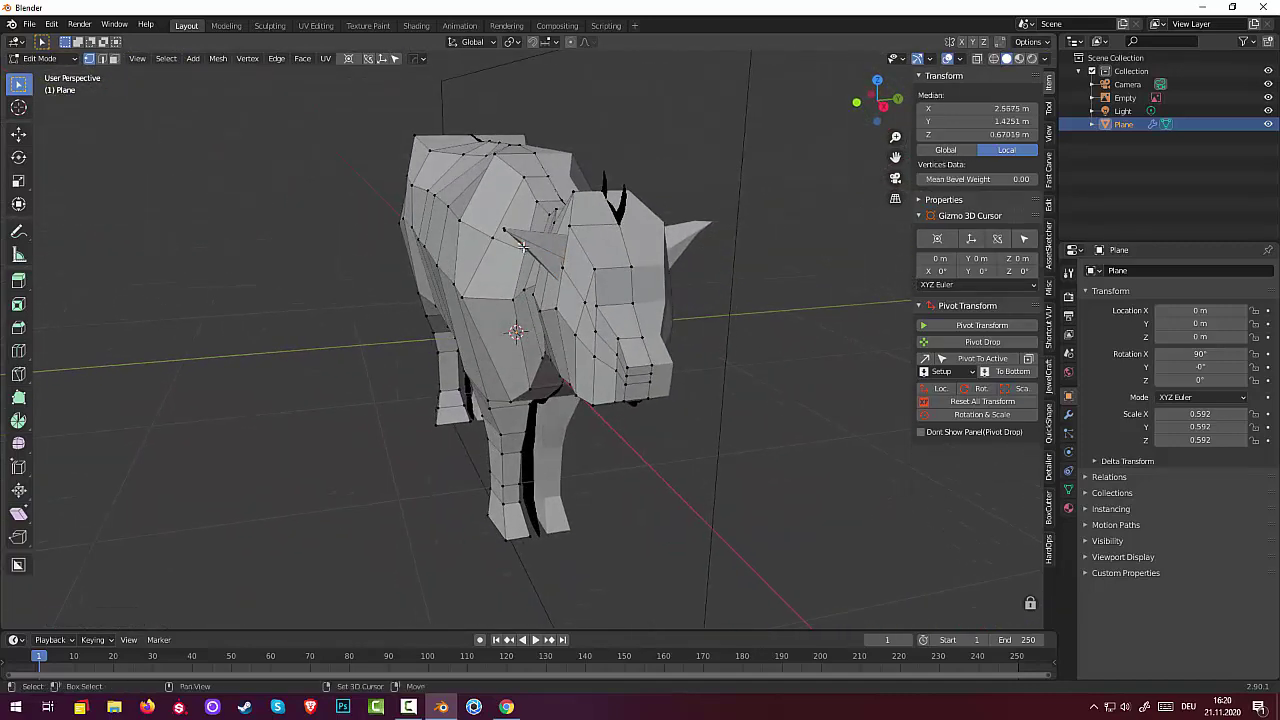
{"action": "key", "text": "g"}
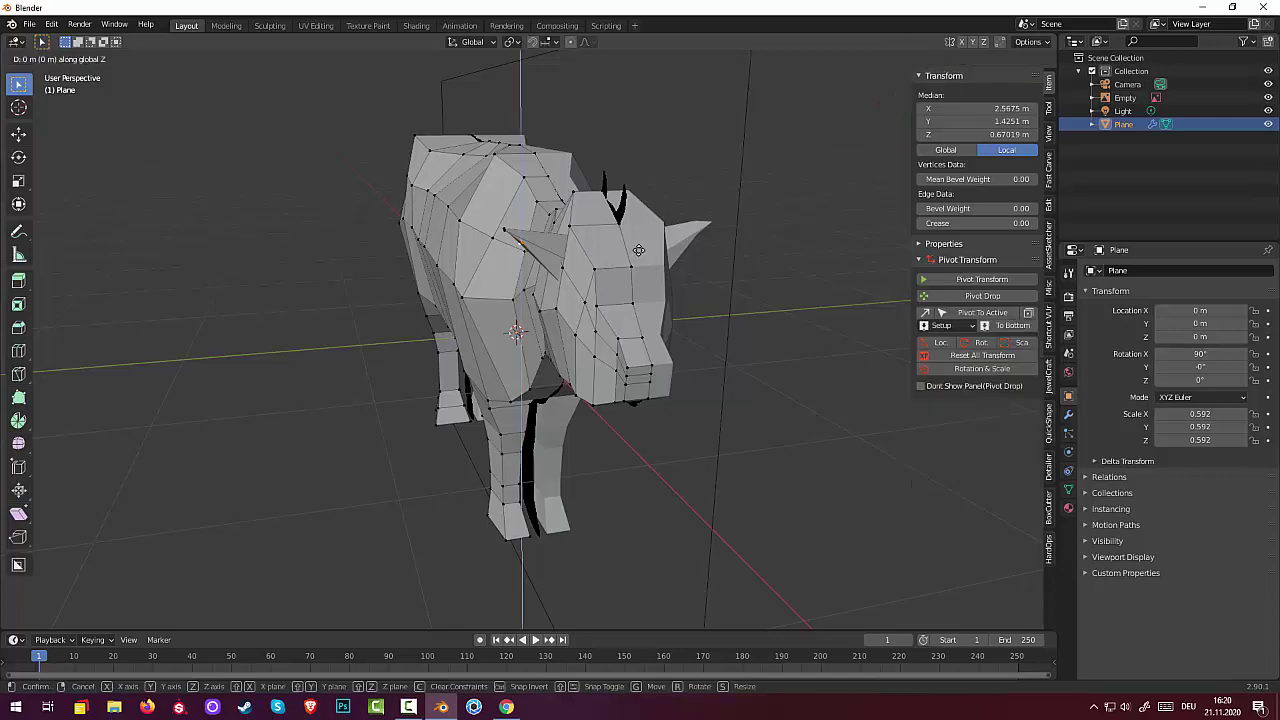
{"action": "left_click", "coordinate": [619, 255]}
{"action": "middle_click_drag", "start_coordinate": [529, 228], "coordinate": [634, 290]}
Lower a single ear vertex about 0.033 m along global Z.
{"action": "left_click", "coordinate": [705, 322]}
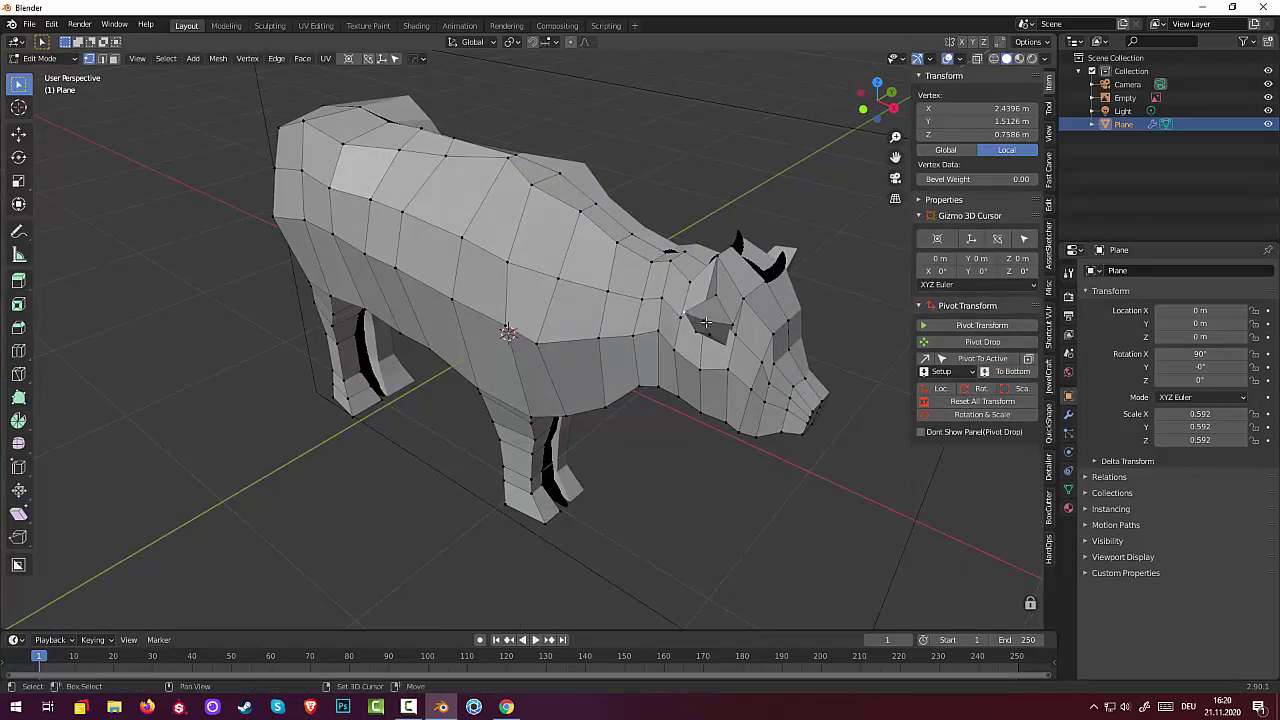
{"action": "middle_click_drag", "start_coordinate": [705, 320], "coordinate": [657, 310]}
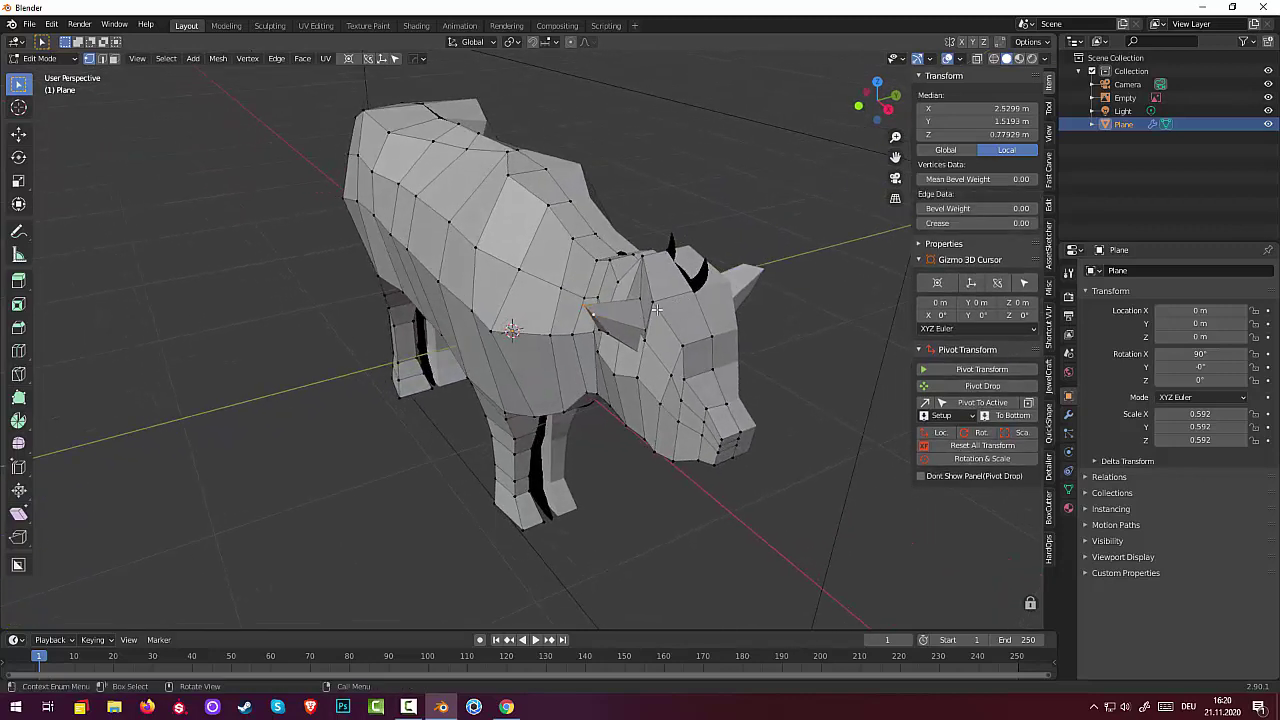
{"action": "key", "text": "g"}
{"action": "key", "text": "z"}
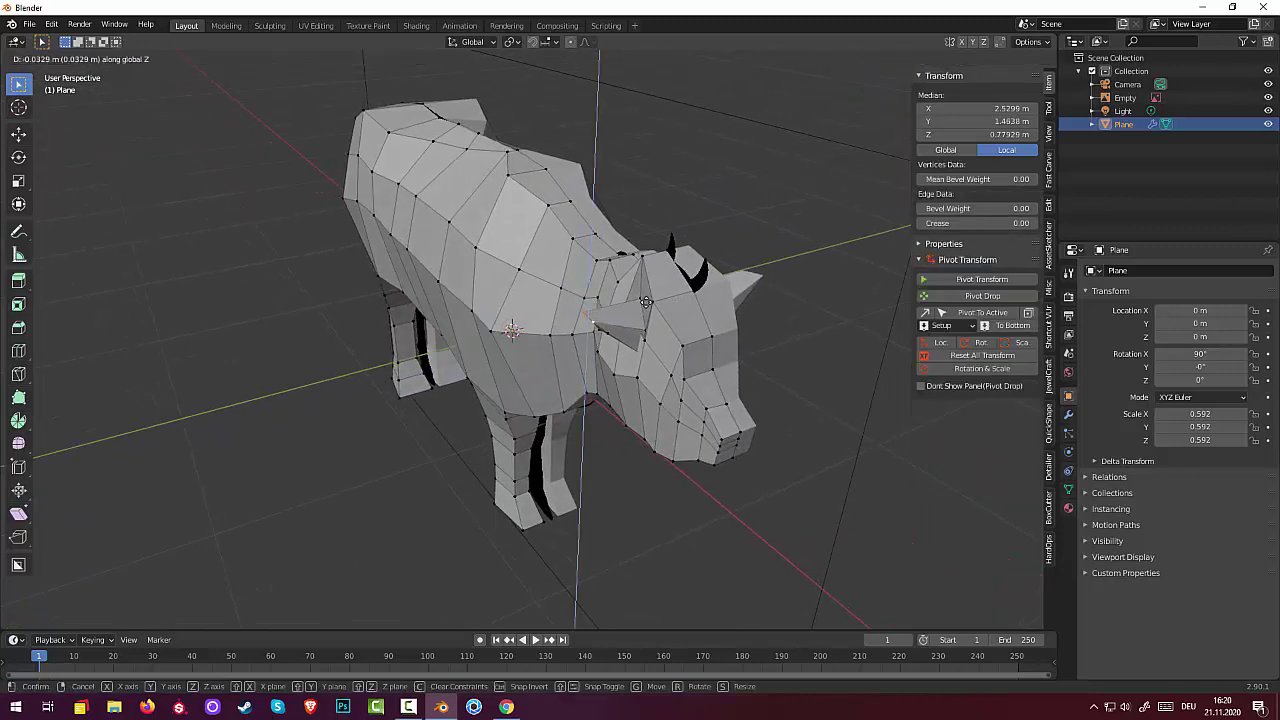
{"action": "left_click", "coordinate": [646, 305]}
{"action": "mouse_move", "coordinate": [646, 305]}
{"action": "middle_mouse_down"}
{"action": "mouse_move", "coordinate": [724, 261]}
{"action": "mouse_move", "coordinate": [763, 213]}
{"action": "middle_mouse_up"}
{"action": "left_click", "coordinate": [738, 232]}
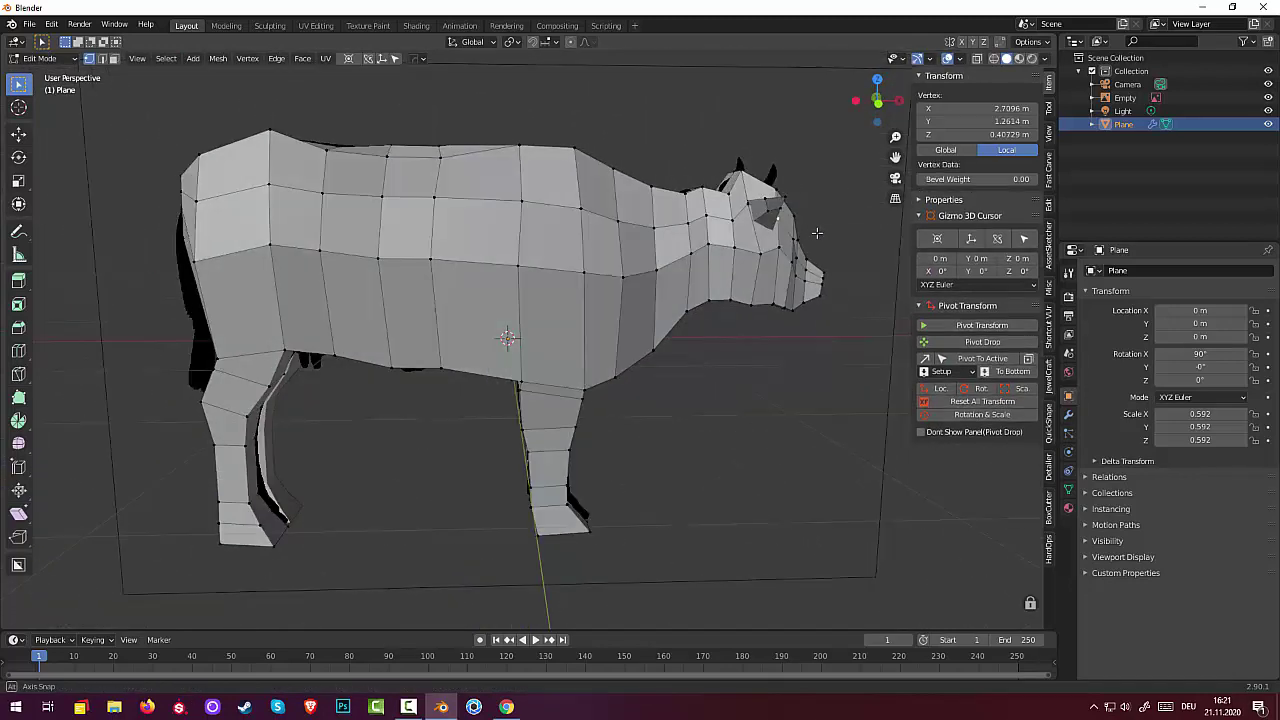
Lower two vertices near the eye along the Z axis.
{"action": "left_click", "coordinate": [748, 203], "text": "shift"}
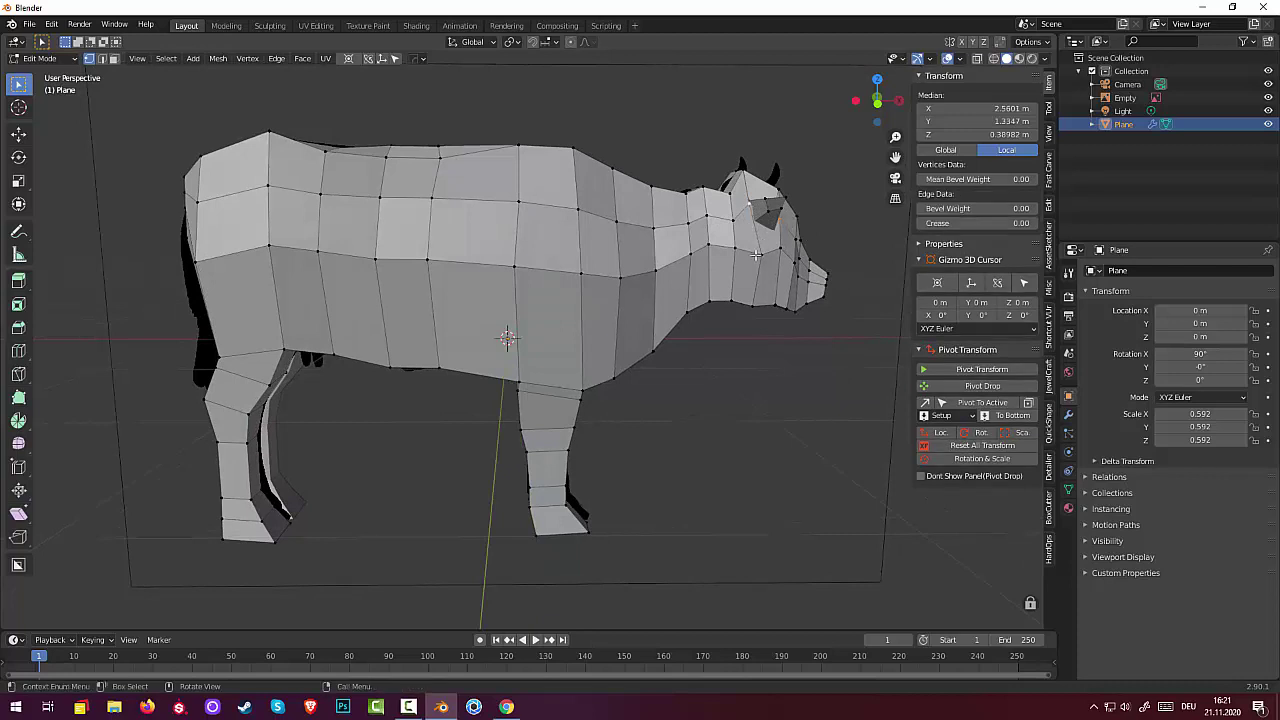
{"action": "key", "text": "g"}
{"action": "key", "text": "z"}
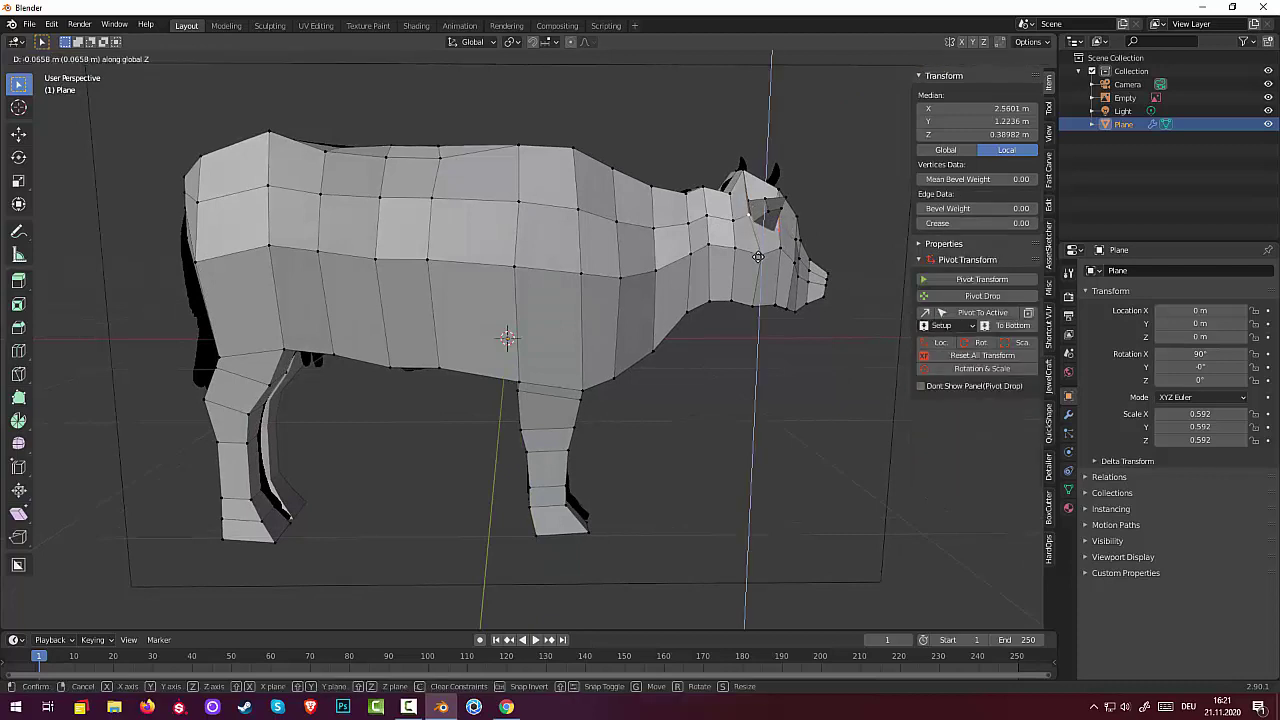
{"action": "left_click", "coordinate": [770, 268]}
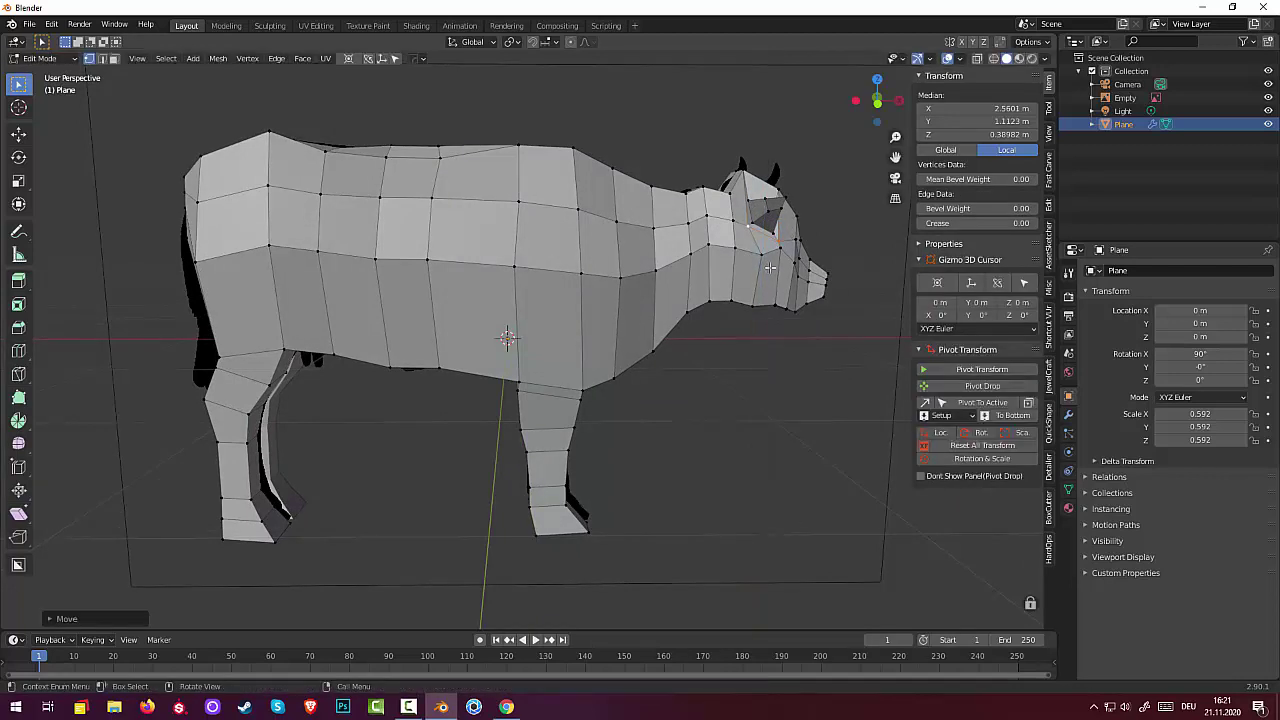
{"action": "middle_click_drag", "start_coordinate": [798, 255], "coordinate": [628, 310]}
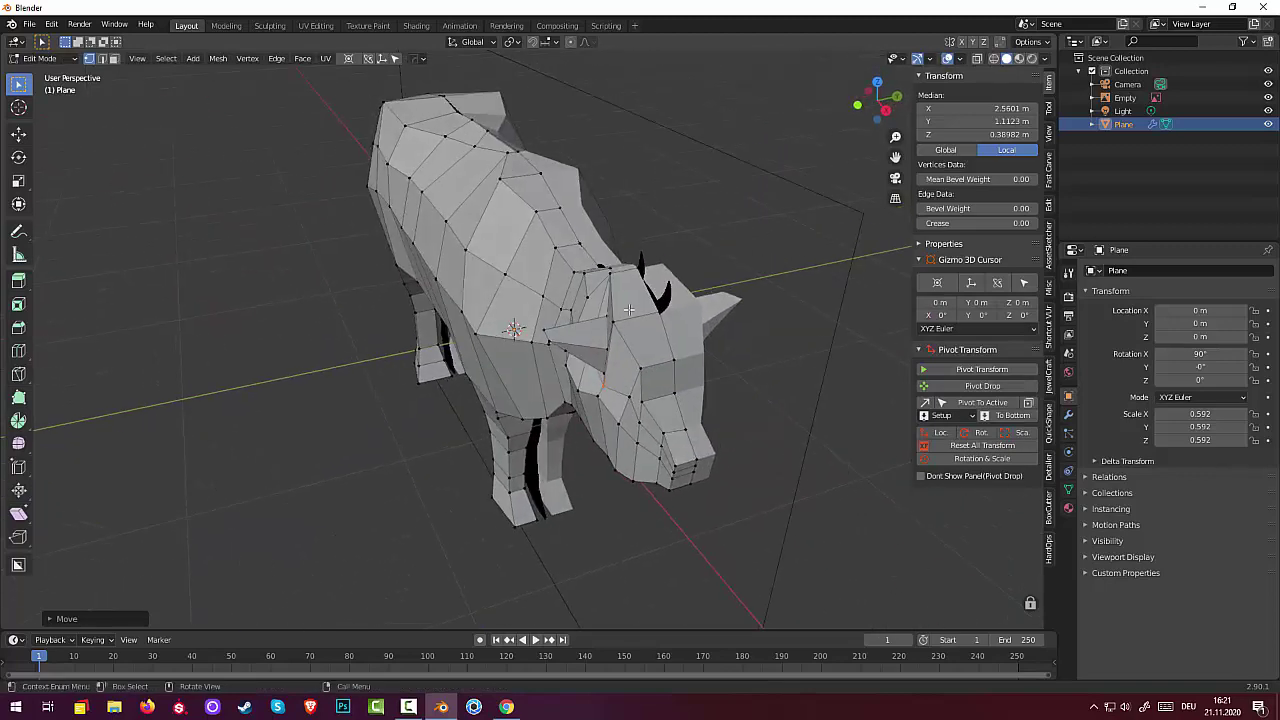
Move a single vertex on the side of the head to reshape it.
{"action": "left_click", "coordinate": [602, 320]}
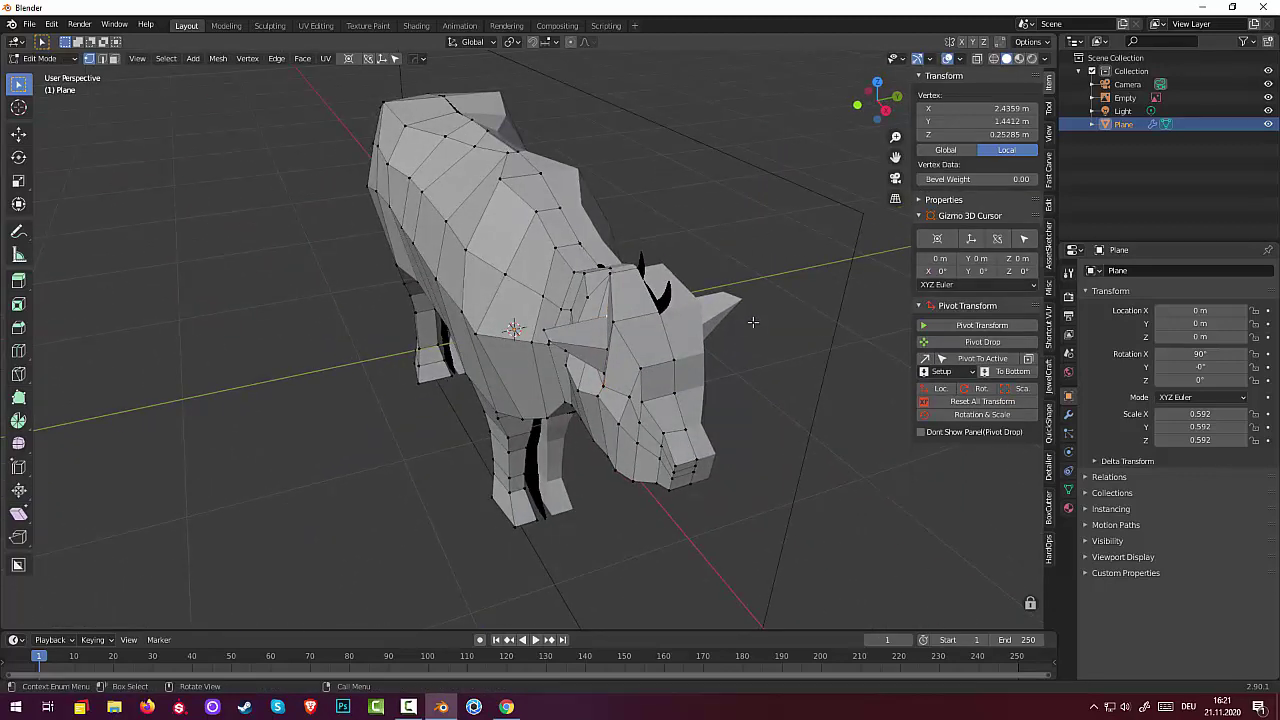
{"action": "key", "text": "g"}
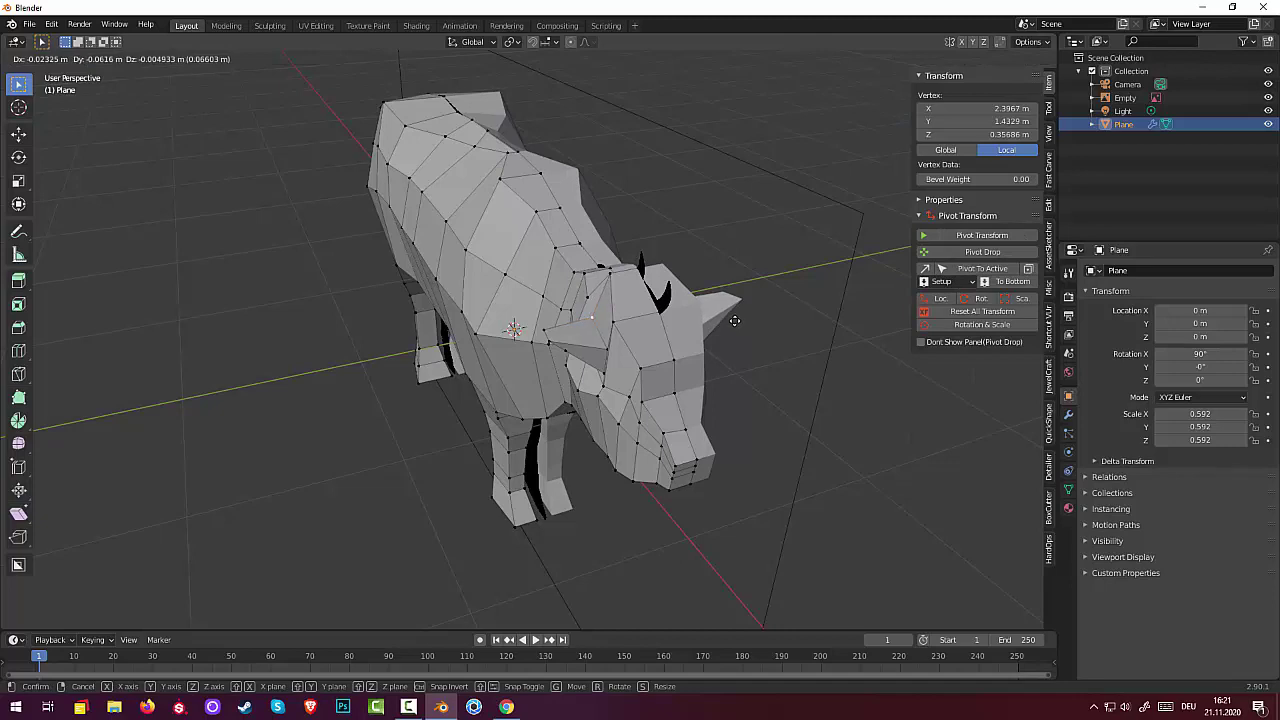
{"action": "left_click", "coordinate": [735, 320]}
{"action": "mouse_move", "coordinate": [735, 320]}
{"action": "middle_mouse_down"}
{"action": "mouse_move", "coordinate": [848, 267]}
{"action": "mouse_move", "coordinate": [857, 286]}
{"action": "mouse_move", "coordinate": [857, 320]}
{"action": "mouse_move", "coordinate": [838, 340]}
{"action": "mouse_move", "coordinate": [751, 371]}
{"action": "mouse_move", "coordinate": [709, 292]}
{"action": "middle_mouse_up"}
{"action": "mouse_move", "coordinate": [705, 263]}
{"action": "middle_mouse_down"}
{"action": "mouse_move", "coordinate": [793, 277]}
{"action": "mouse_move", "coordinate": [746, 228]}
{"action": "middle_mouse_up"}
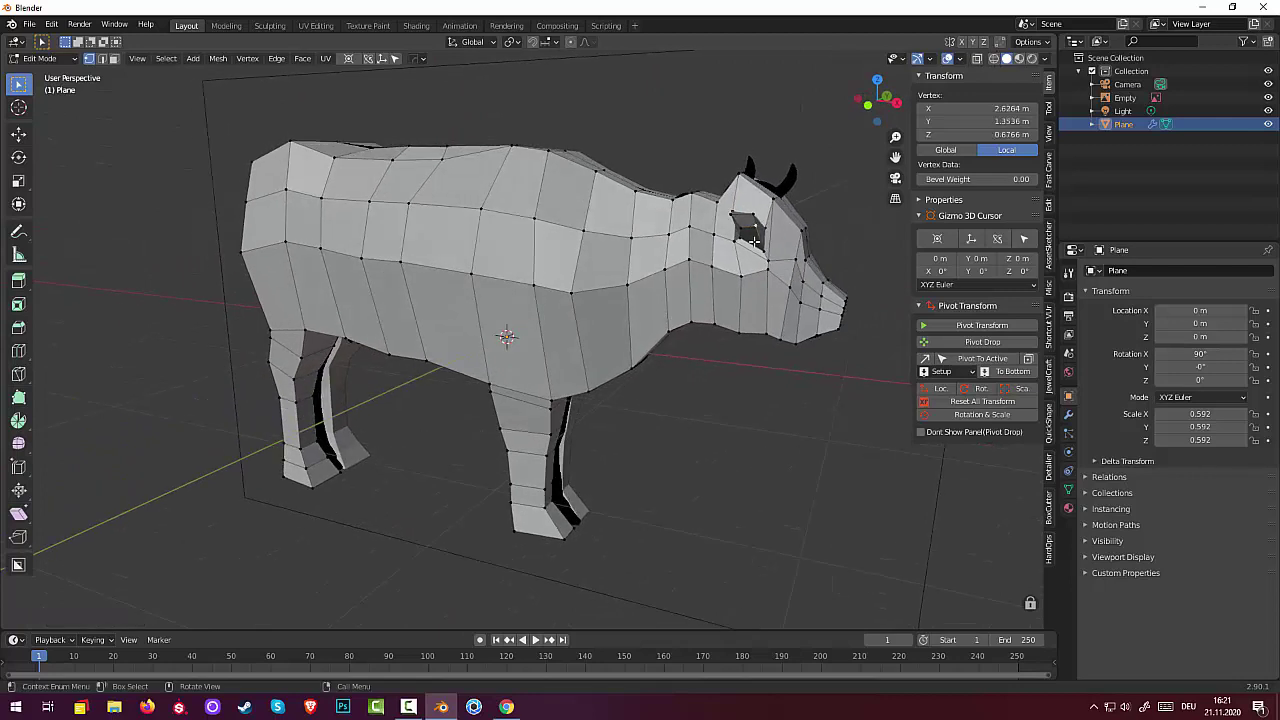
Nudge the vertex near the eye twice into position, then select another eye vertex.
{"action": "key", "text": "g"}
{"action": "left_click", "coordinate": [753, 237]}
{"action": "key", "text": "g"}
{"action": "left_click", "coordinate": [760, 236]}
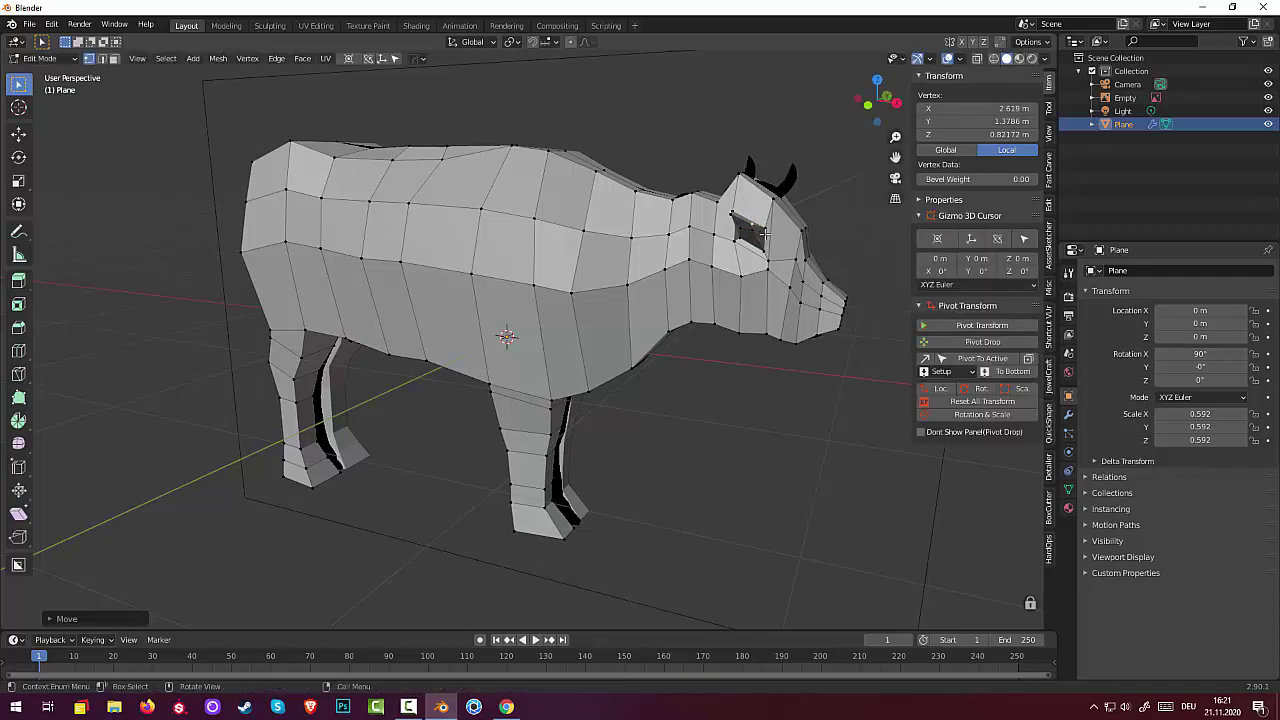
{"action": "mouse_move", "coordinate": [760, 236]}
{"action": "middle_mouse_down"}
{"action": "mouse_move", "coordinate": [651, 273]}
{"action": "mouse_move", "coordinate": [392, 62]}
{"action": "middle_mouse_up"}
{"action": "left_click", "coordinate": [590, 298]}
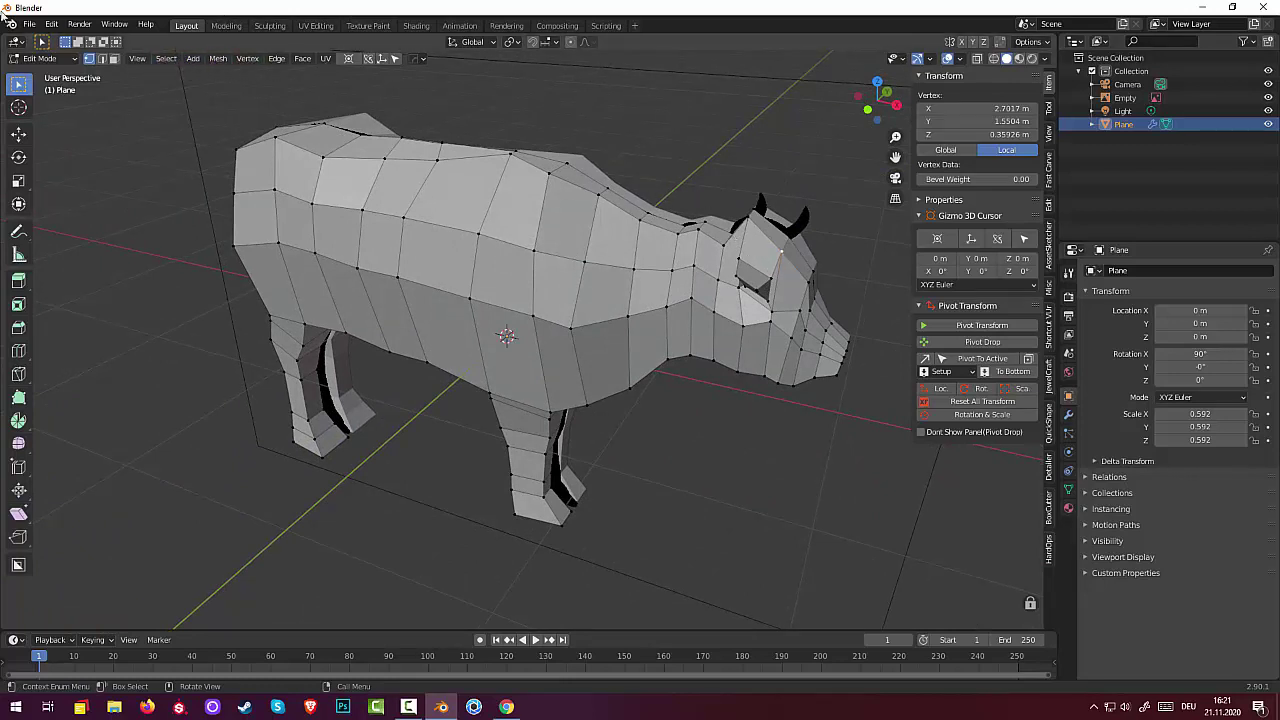
{"action": "left_click", "coordinate": [114, 58]}
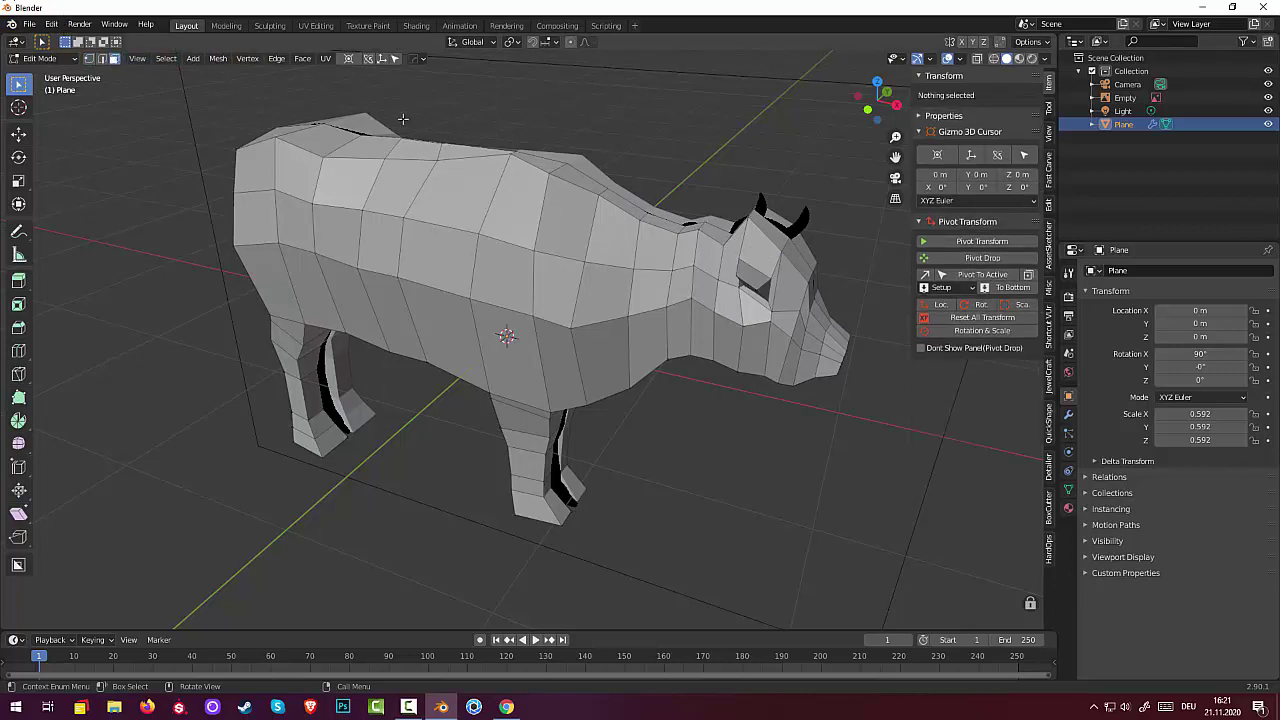
Inset the side-of-head face and extrude it about 0.042 m along its normal for the eye.
{"action": "left_click", "coordinate": [781, 252]}
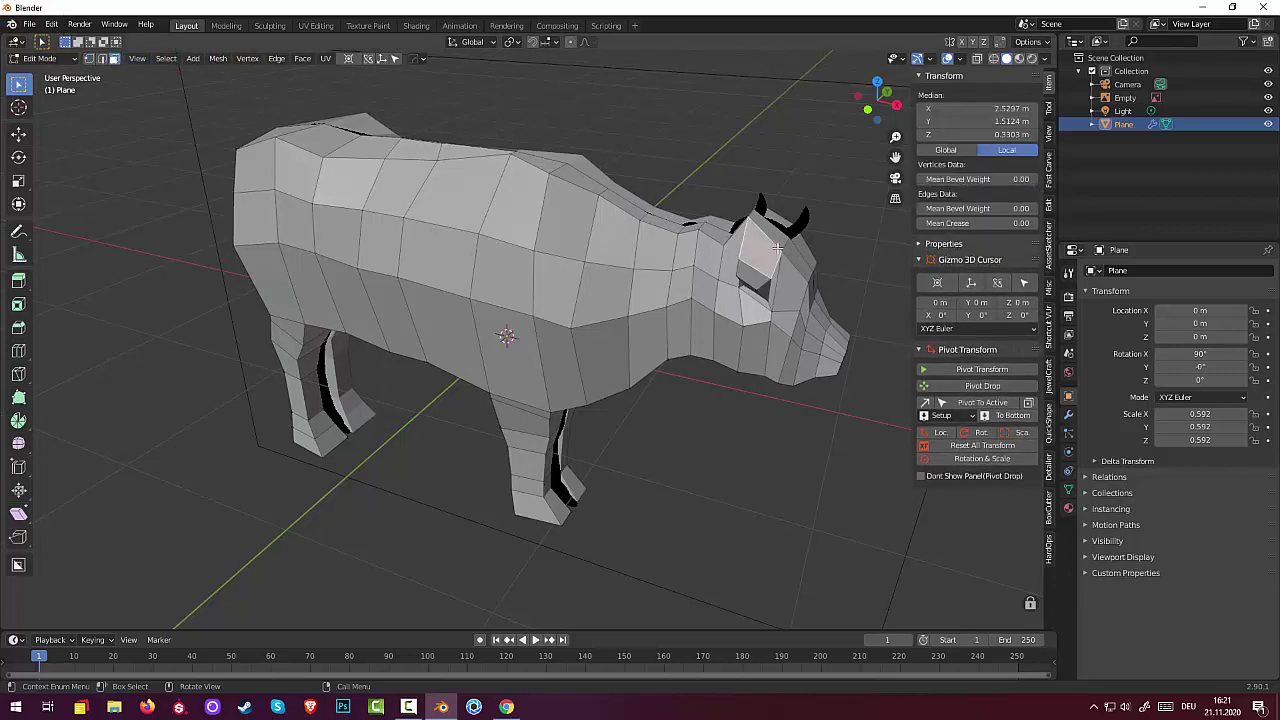
{"action": "middle_click_drag", "start_coordinate": [781, 252], "coordinate": [697, 248]}
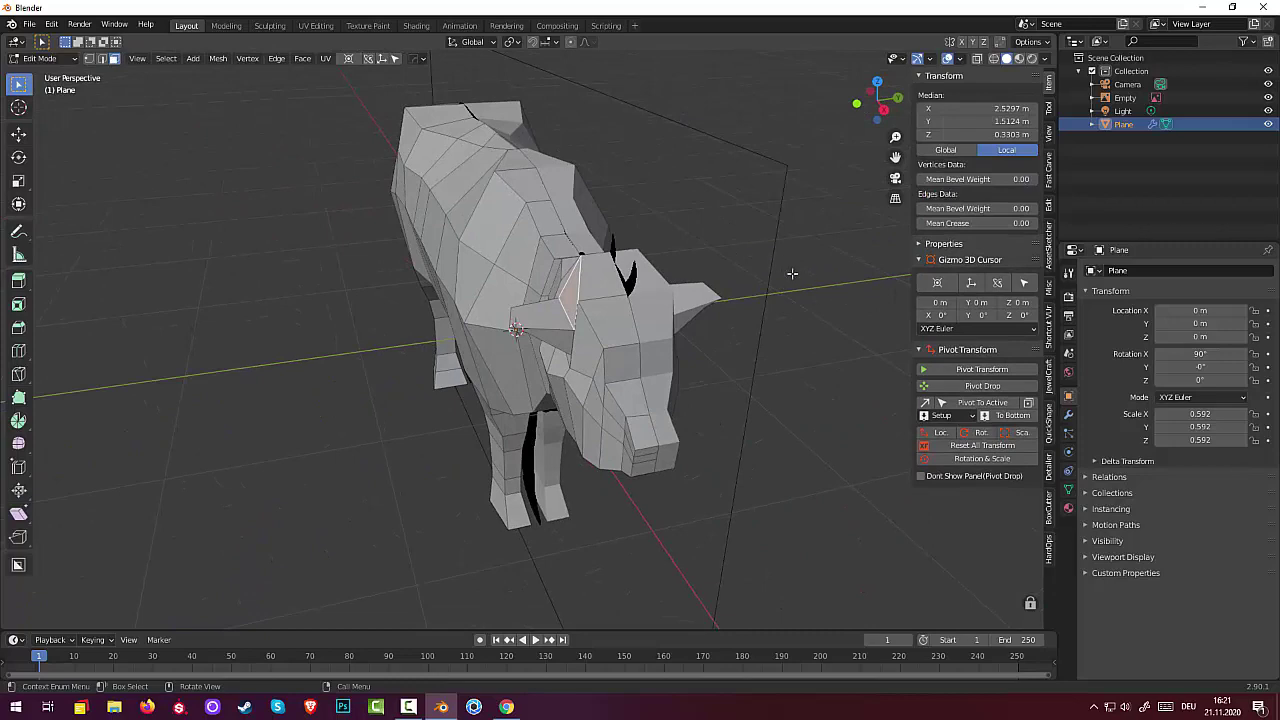
{"action": "key", "text": "i"}
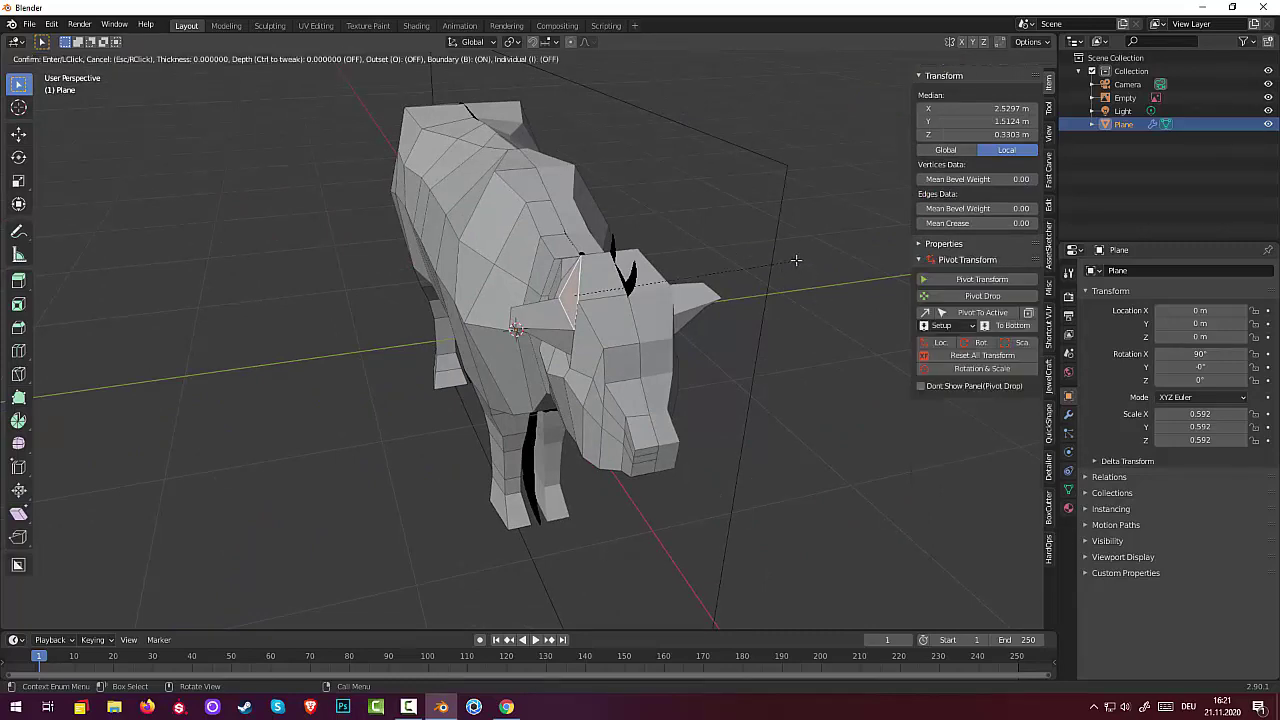
{"action": "left_click", "coordinate": [792, 259]}
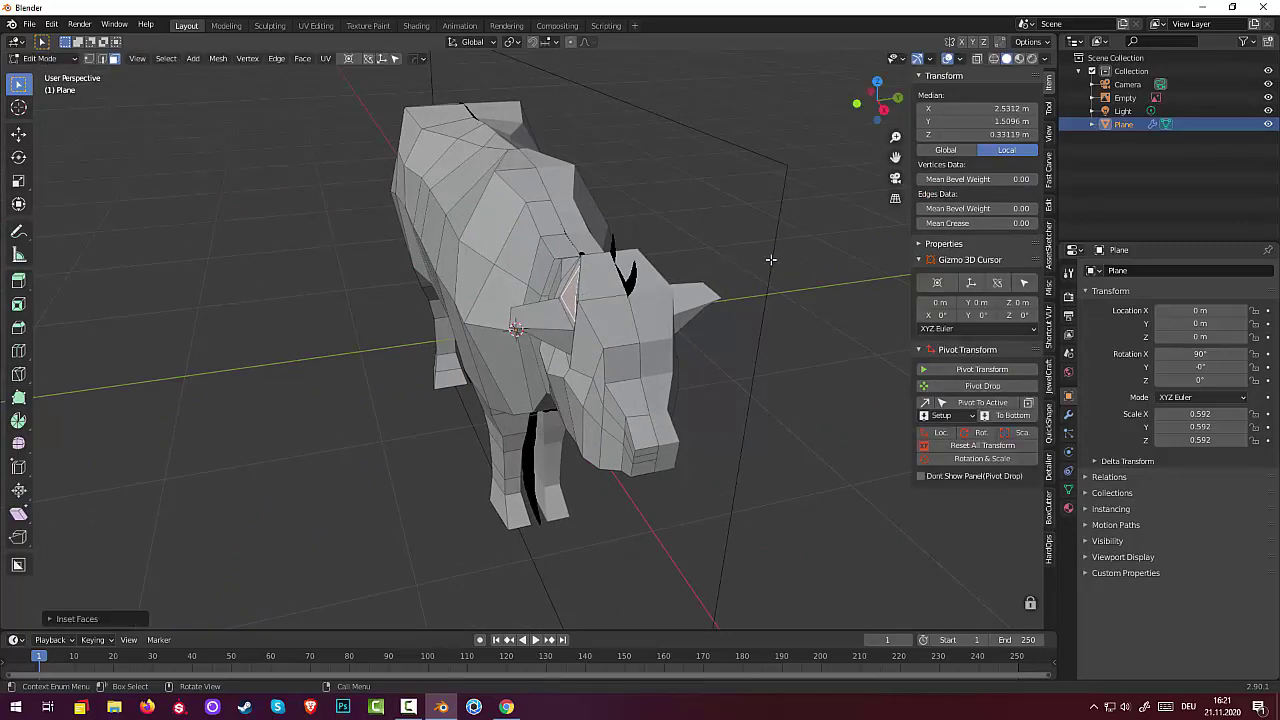
{"action": "mouse_move", "coordinate": [766, 260]}
{"action": "middle_mouse_down"}
{"action": "mouse_move", "coordinate": [820, 266]}
{"action": "mouse_move", "coordinate": [743, 243]}
{"action": "mouse_move", "coordinate": [701, 197]}
{"action": "middle_mouse_up"}
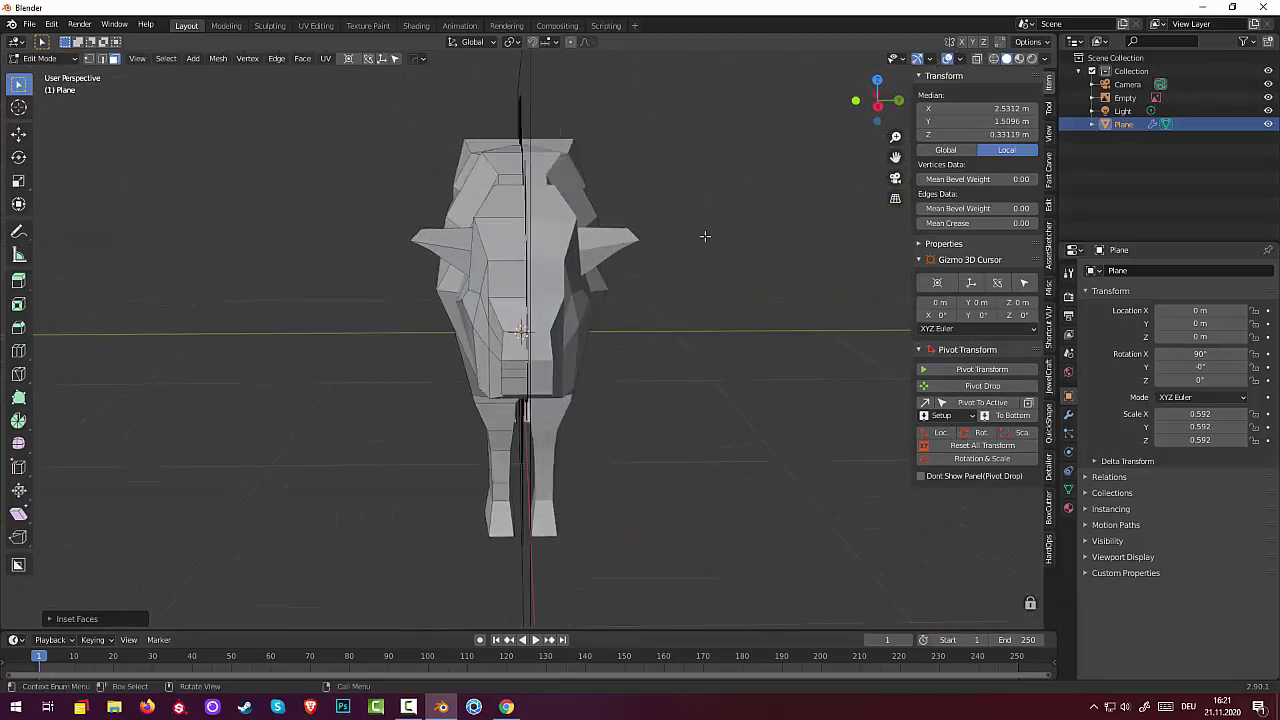
{"action": "key", "text": "e"}
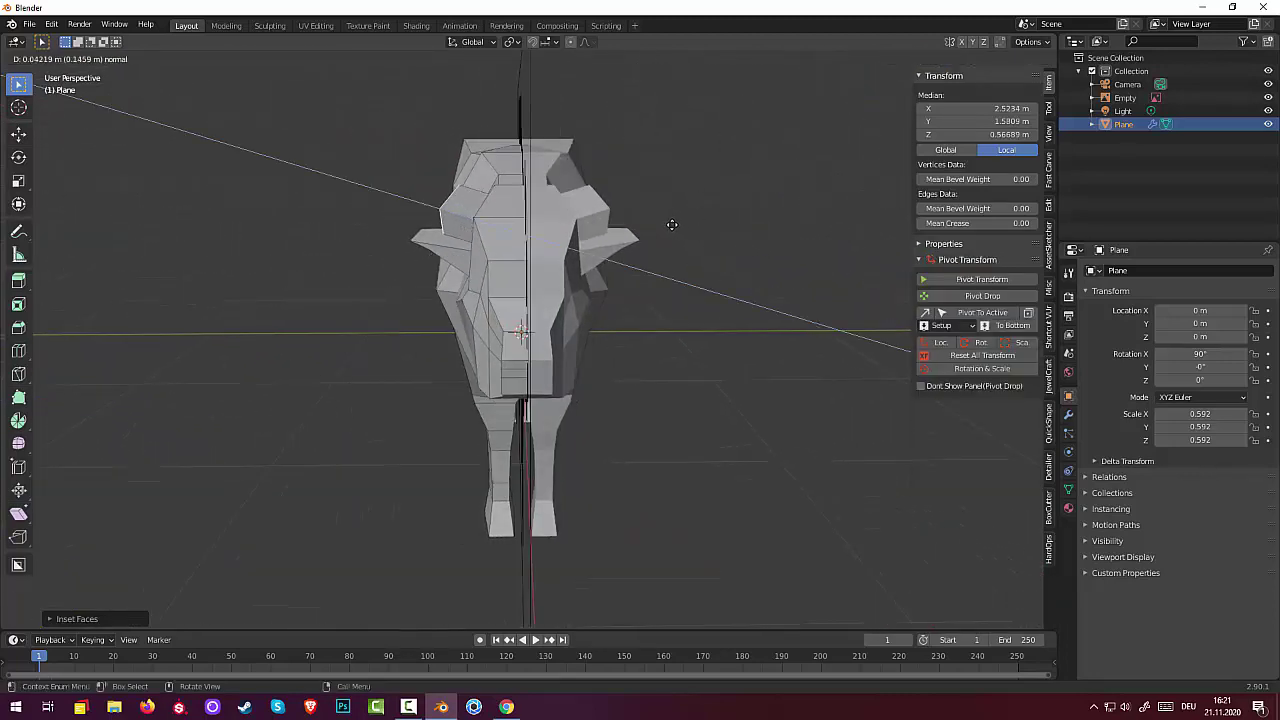
{"action": "left_click", "coordinate": [684, 226]}
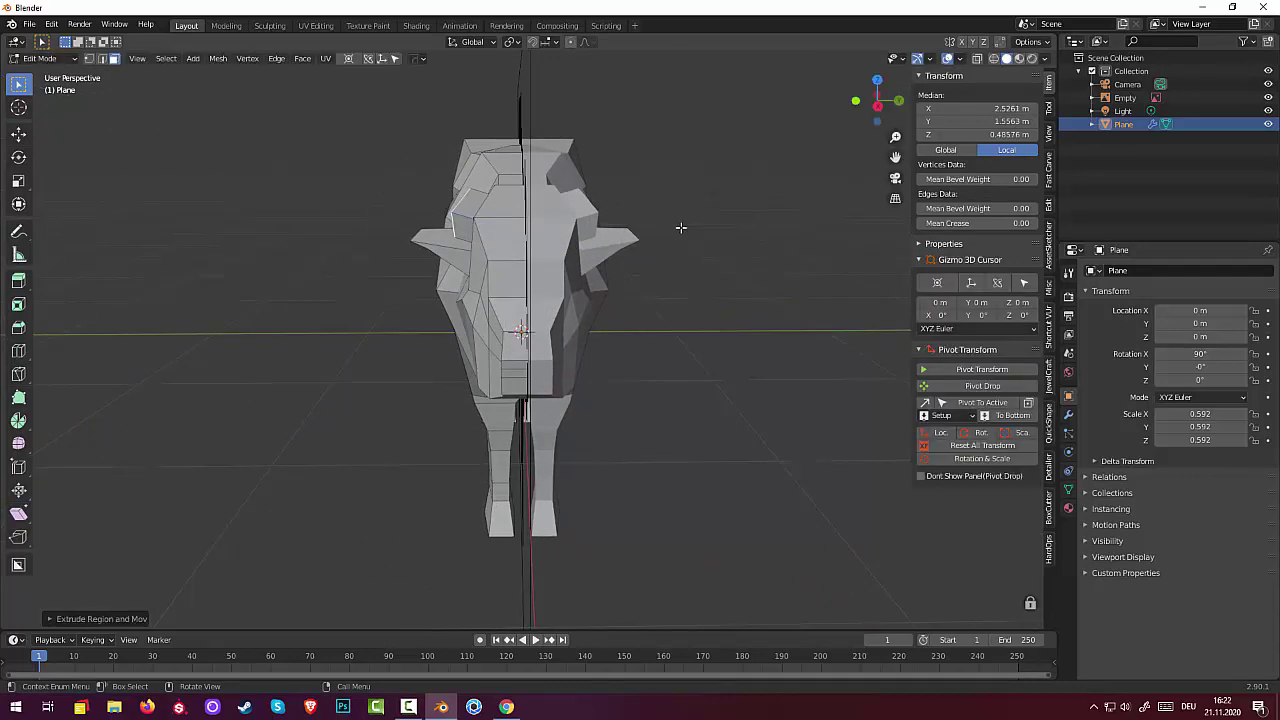
{"action": "middle_click_drag", "start_coordinate": [684, 226], "coordinate": [703, 237]}
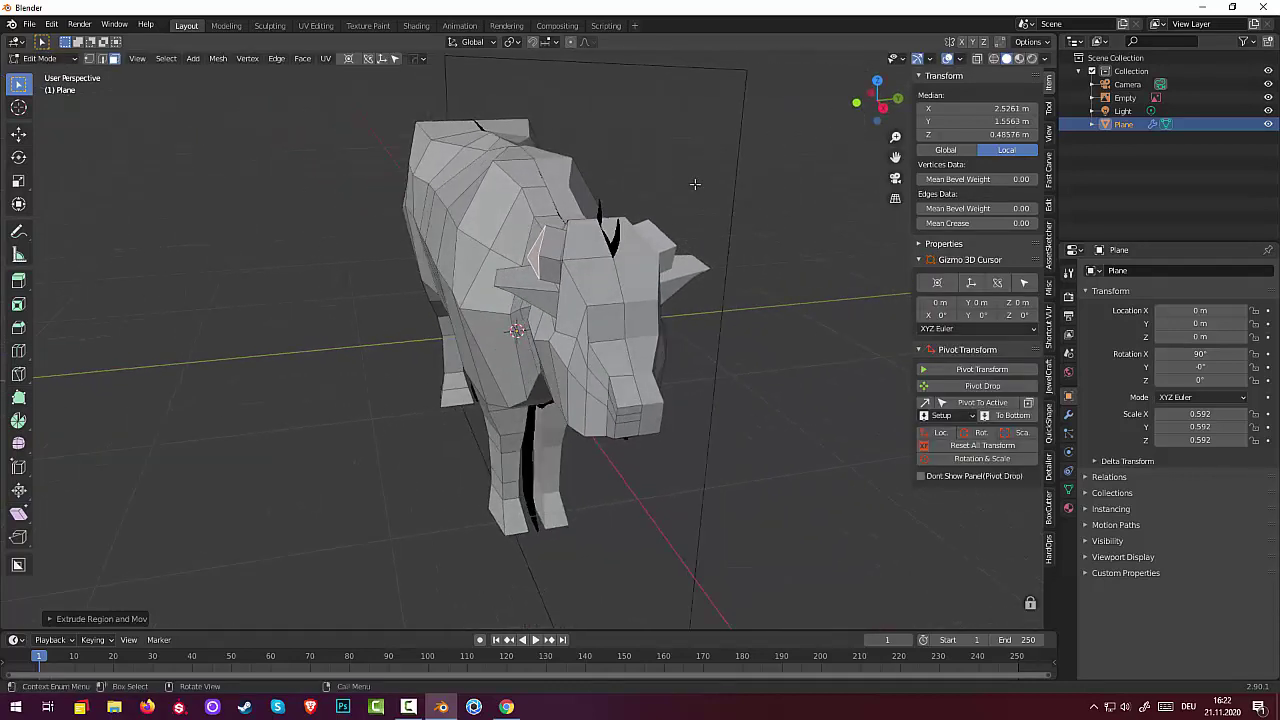
{"action": "mouse_move", "coordinate": [677, 177]}
{"action": "middle_mouse_down", "text": "alt"}
{"action": "mouse_move", "coordinate": [649, 189]}
{"action": "mouse_move", "coordinate": [686, 194]}
{"action": "middle_mouse_up", "text": "alt"}
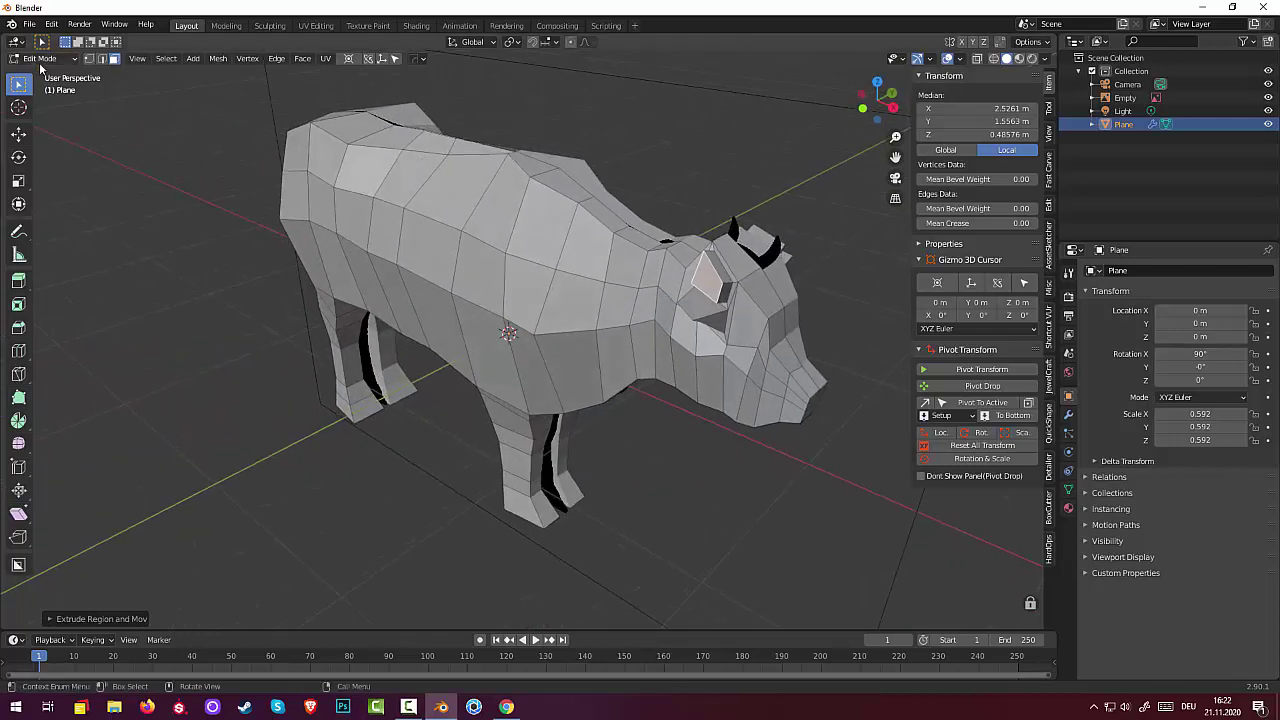
In Vertex select, flatten the eye selection to zero scale along Y.
{"action": "left_click", "coordinate": [89, 58]}
{"action": "middle_click_drag", "start_coordinate": [745, 288], "coordinate": [681, 258], "text": "alt"}
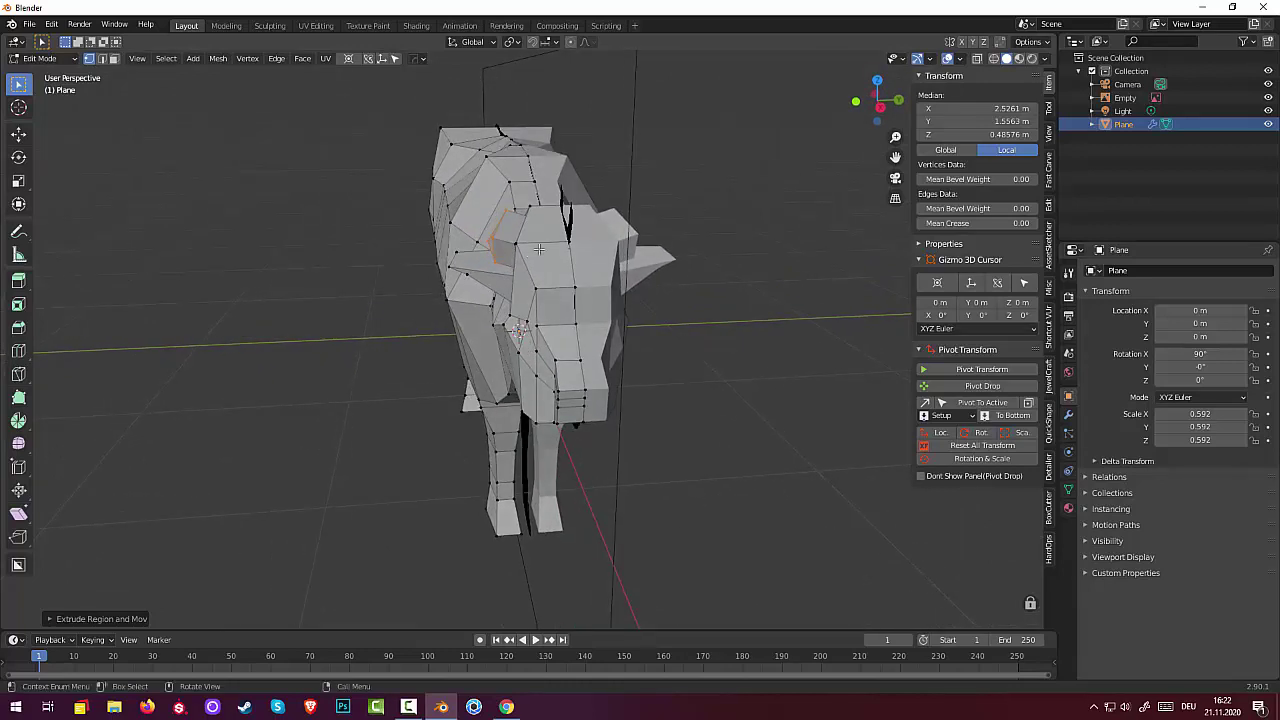
{"action": "key", "text": "s"}
{"action": "key", "text": "y"}
{"action": "key", "text": "0"}
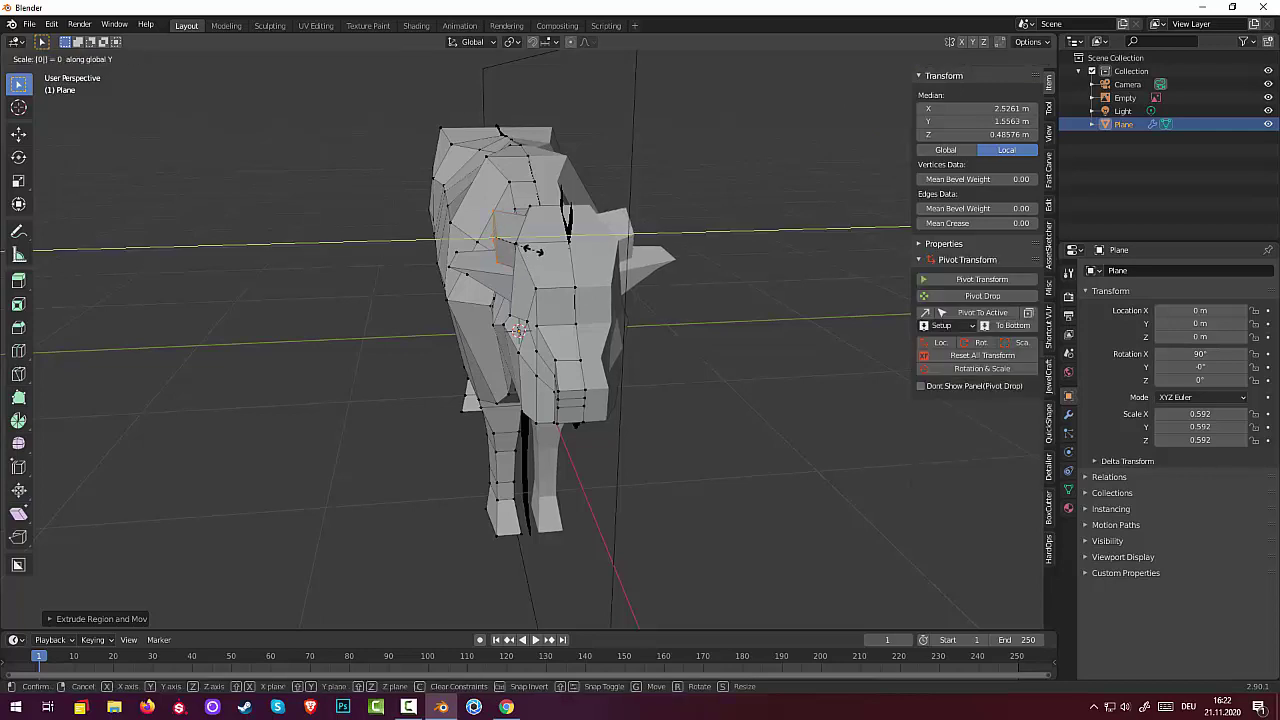
{"action": "key", "text": "Return"}
Move several single vertices around the eye to refine its shape.
{"action": "middle_click_drag", "start_coordinate": [590, 260], "coordinate": [672, 268]}
{"action": "left_click", "coordinate": [739, 255]}
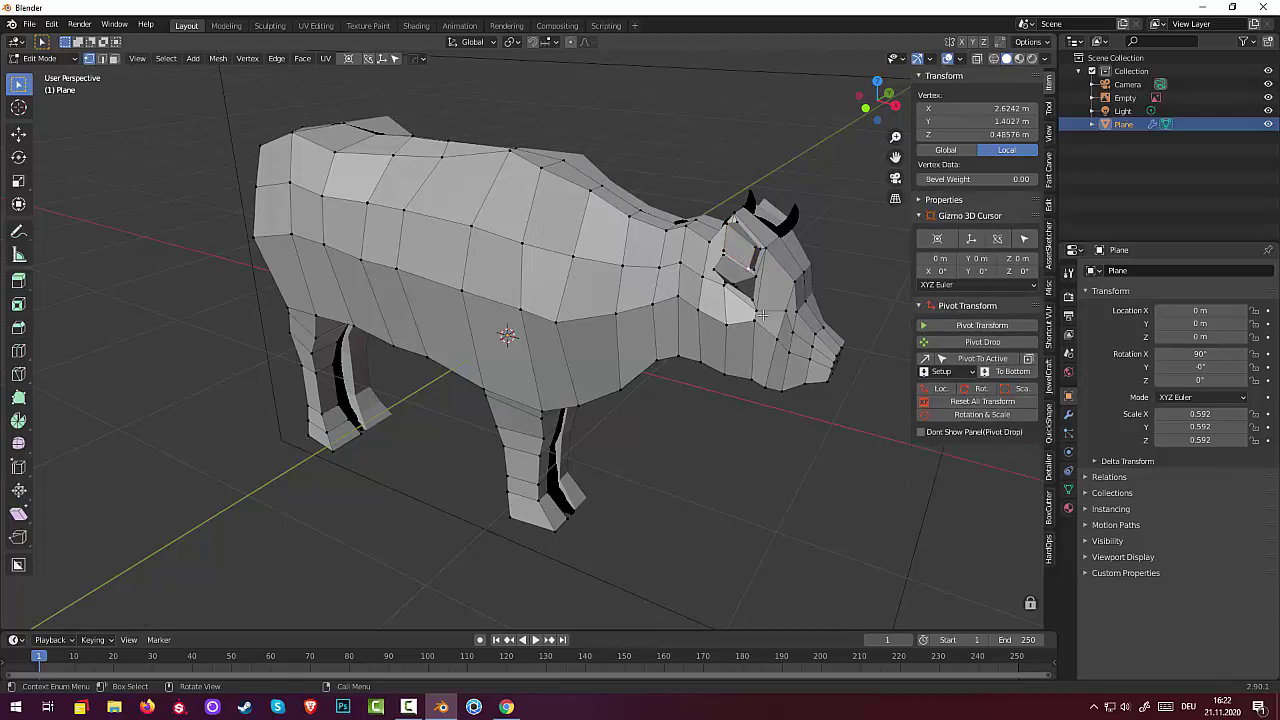
{"action": "key", "text": "g"}
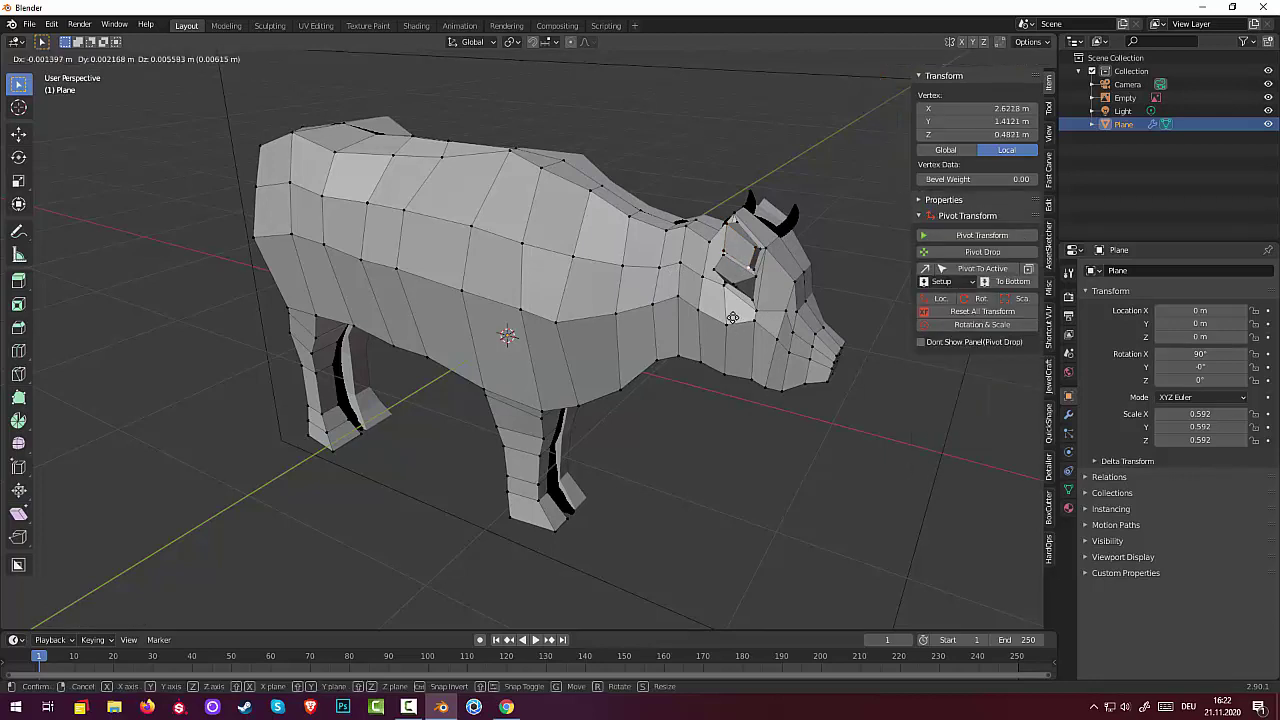
{"action": "left_click", "coordinate": [730, 316]}
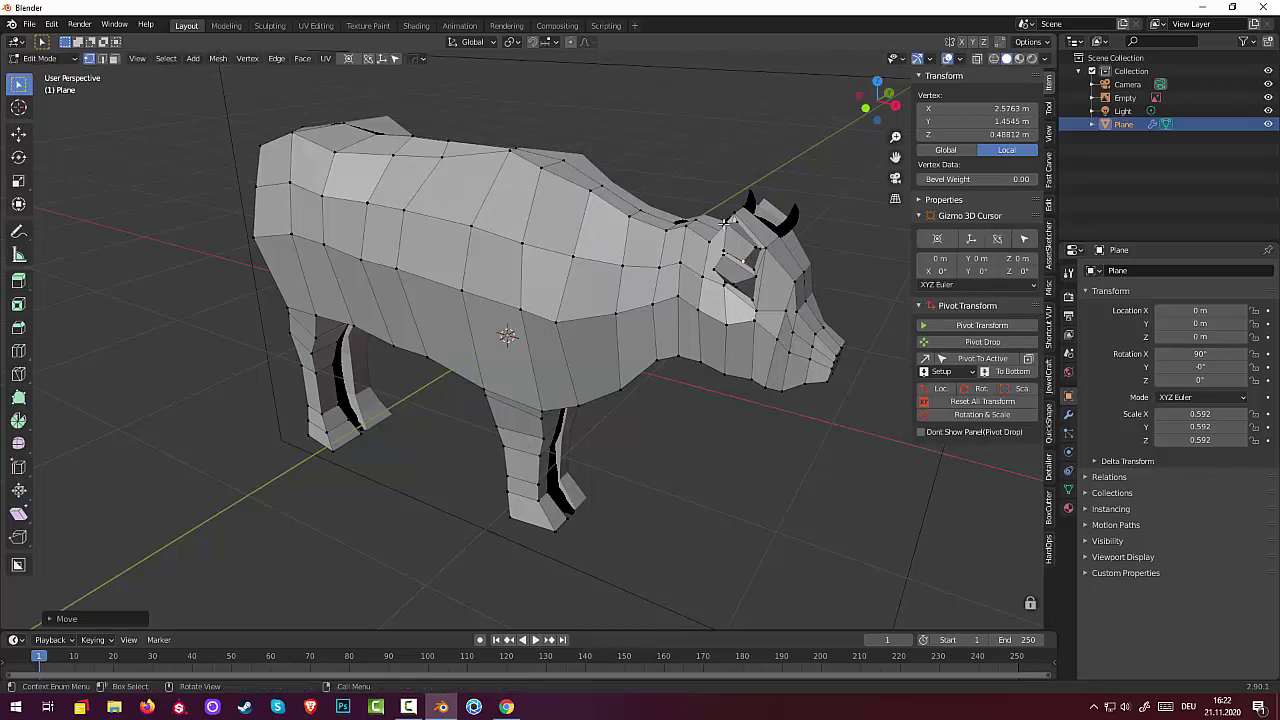
{"action": "key", "text": "g"}
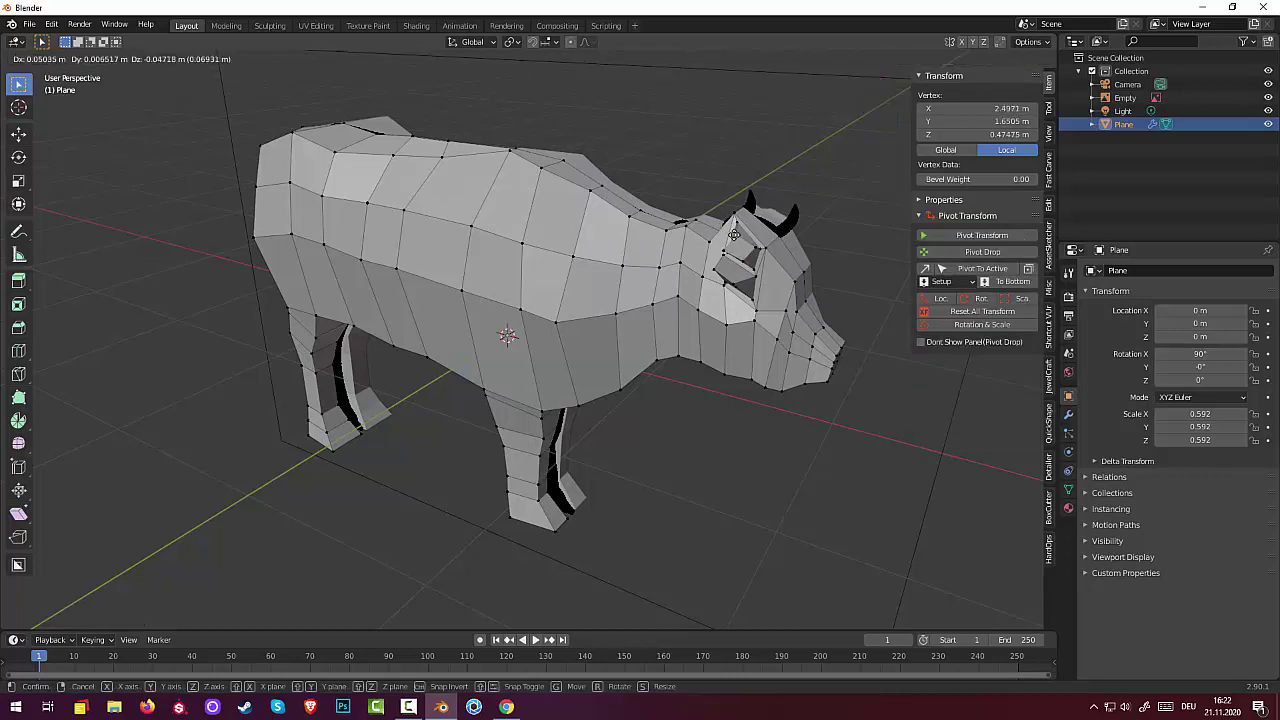
{"action": "left_click", "coordinate": [734, 234]}
{"action": "key", "text": "g"}
{"action": "left_click", "coordinate": [722, 251]}
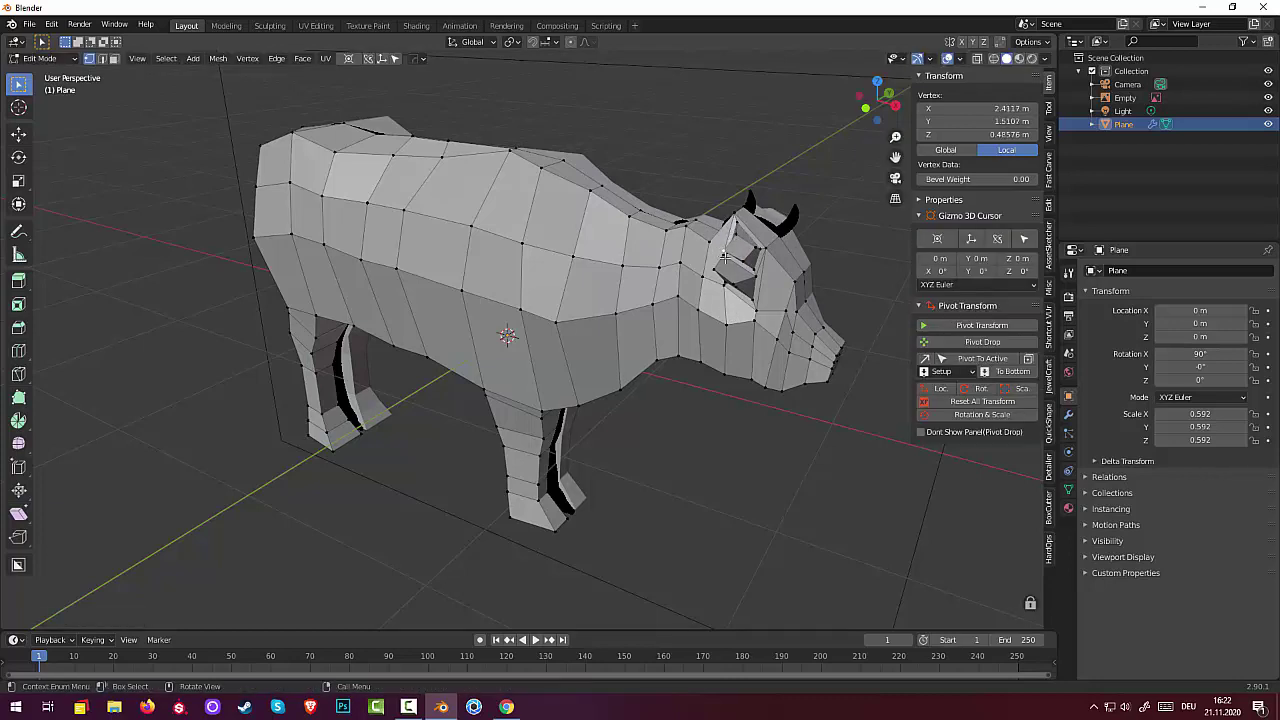
{"action": "key", "text": "g"}
{"action": "left_click", "coordinate": [764, 265]}
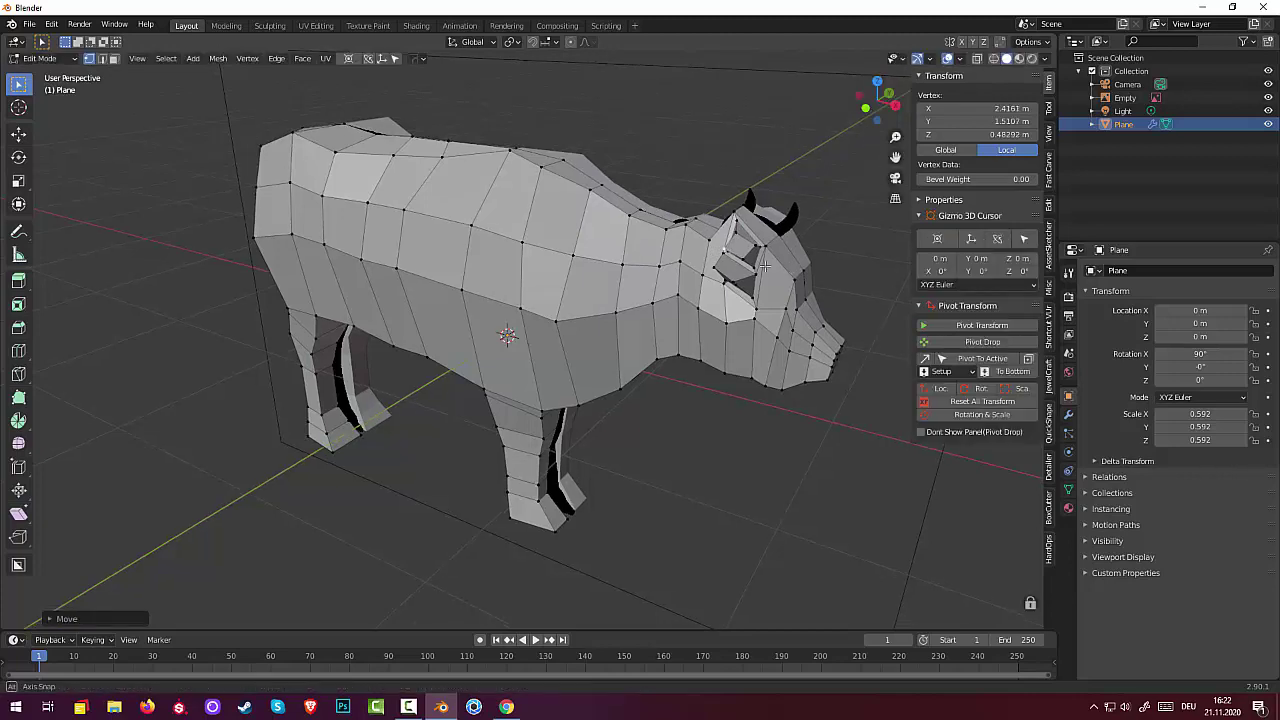
{"action": "mouse_move", "coordinate": [764, 265]}
{"action": "middle_mouse_down"}
{"action": "mouse_move", "coordinate": [746, 283]}
{"action": "mouse_move", "coordinate": [765, 277]}
{"action": "middle_mouse_up"}
{"action": "key", "text": "g"}
{"action": "left_click", "coordinate": [693, 284]}
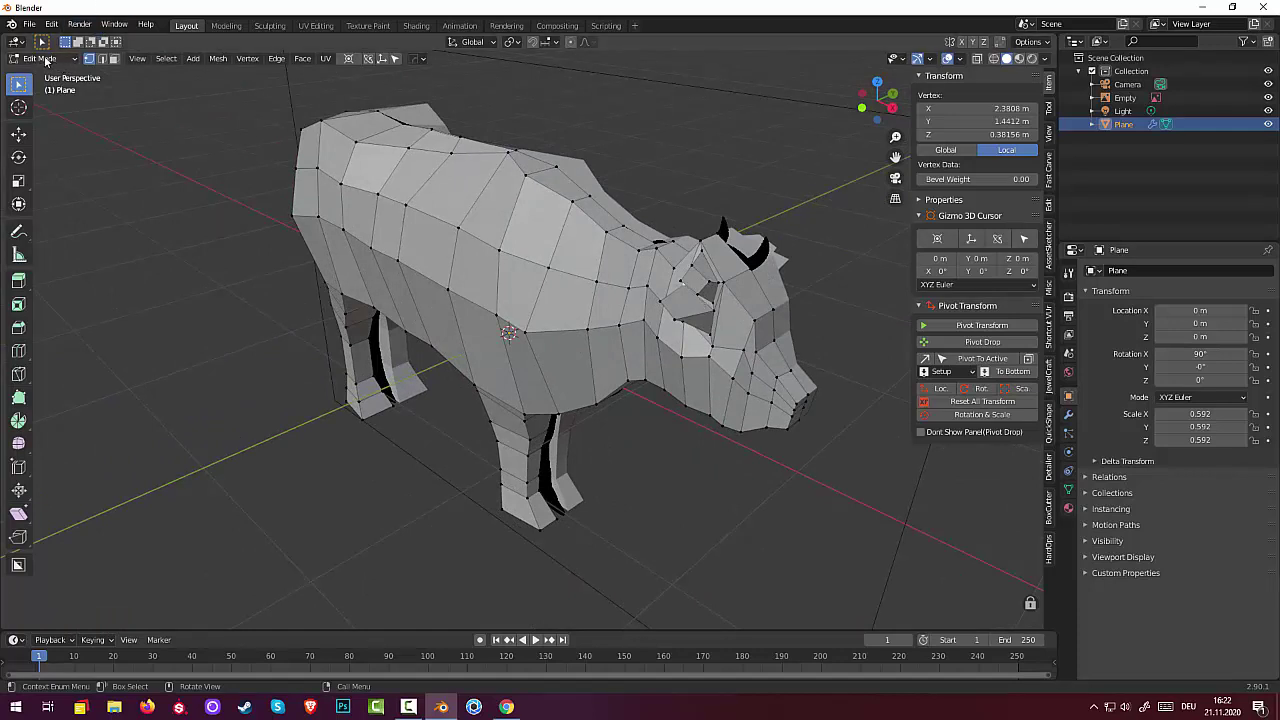
In Face select, extrude a head face outward for the ear, then shift and tilt it.
{"action": "left_click", "coordinate": [114, 58]}
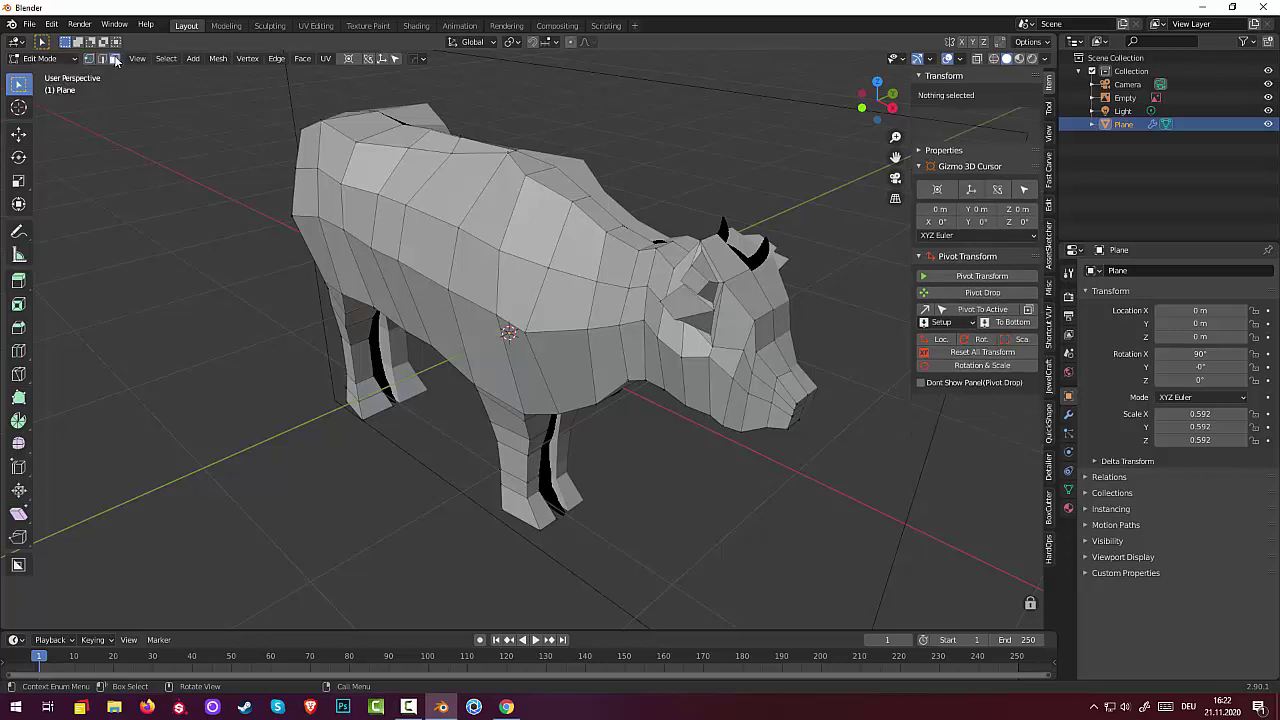
{"action": "left_click", "coordinate": [692, 282]}
{"action": "mouse_move", "coordinate": [692, 282]}
{"action": "middle_mouse_down"}
{"action": "mouse_move", "coordinate": [499, 256]}
{"action": "mouse_move", "coordinate": [500, 240]}
{"action": "mouse_move", "coordinate": [537, 254]}
{"action": "middle_mouse_up"}
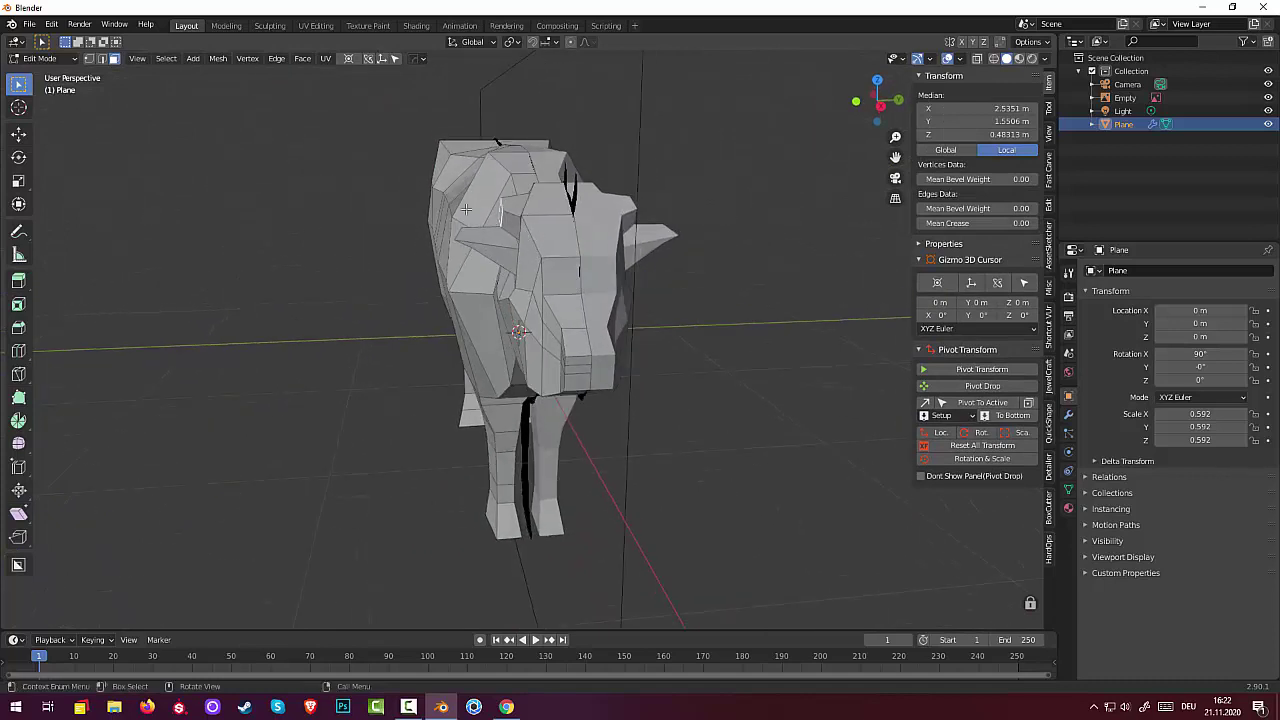
{"action": "key", "text": "e"}
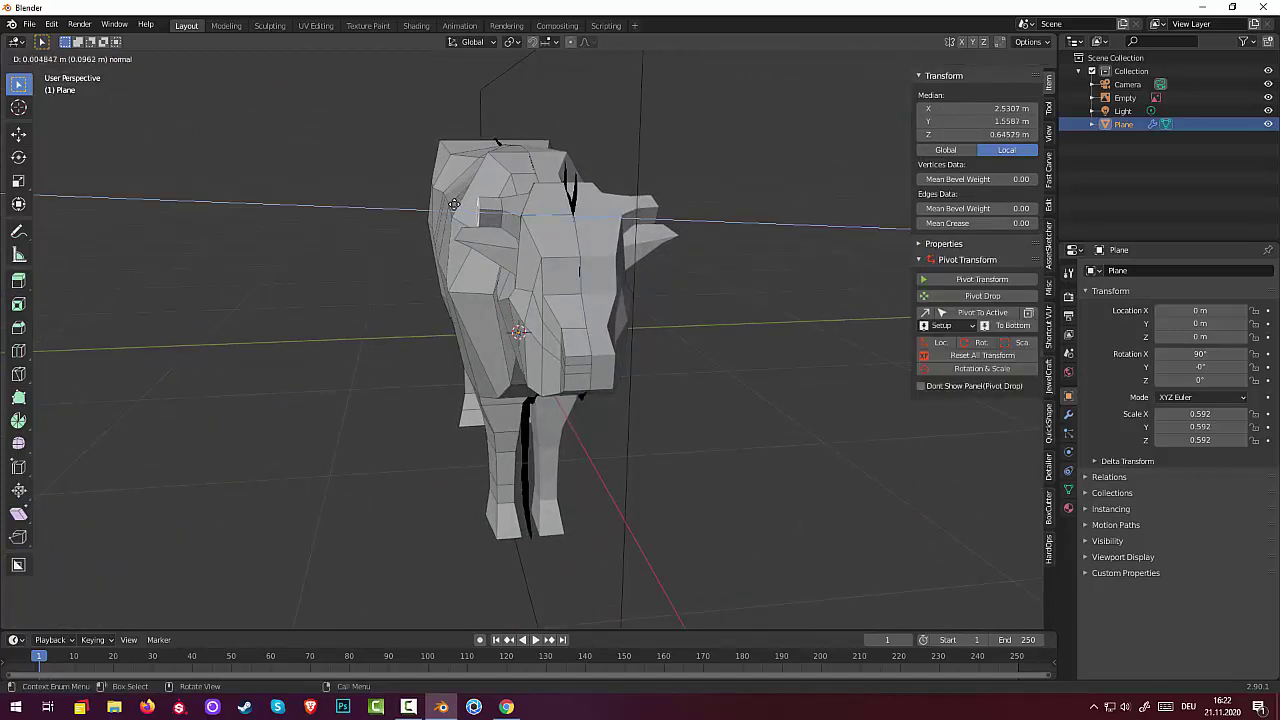
{"action": "left_click", "coordinate": [453, 203]}
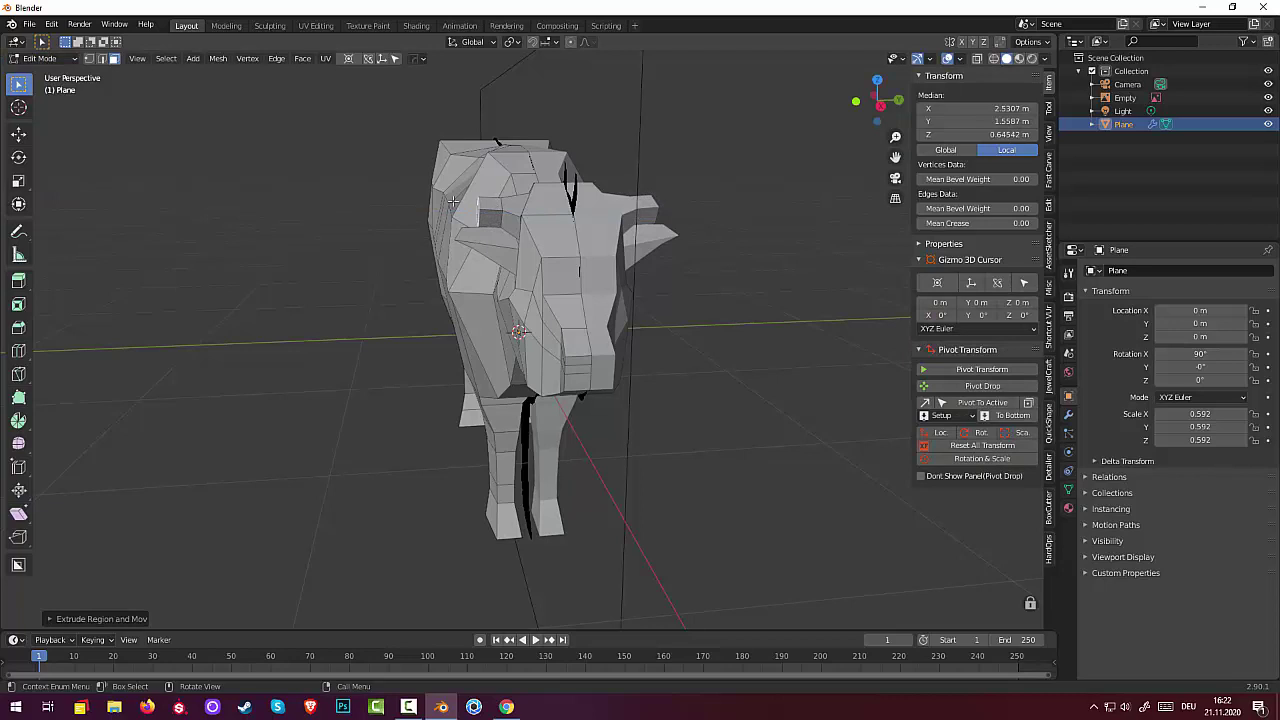
{"action": "key", "text": "g"}
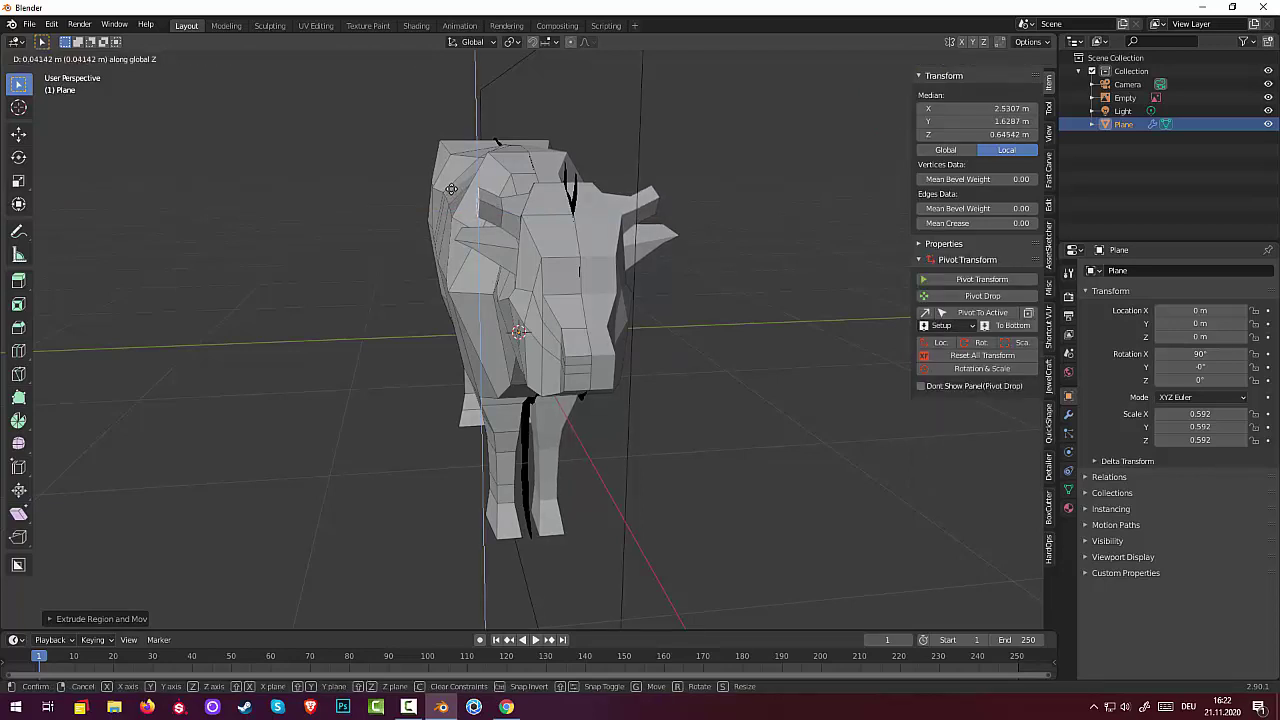
{"action": "left_click", "coordinate": [455, 188]}
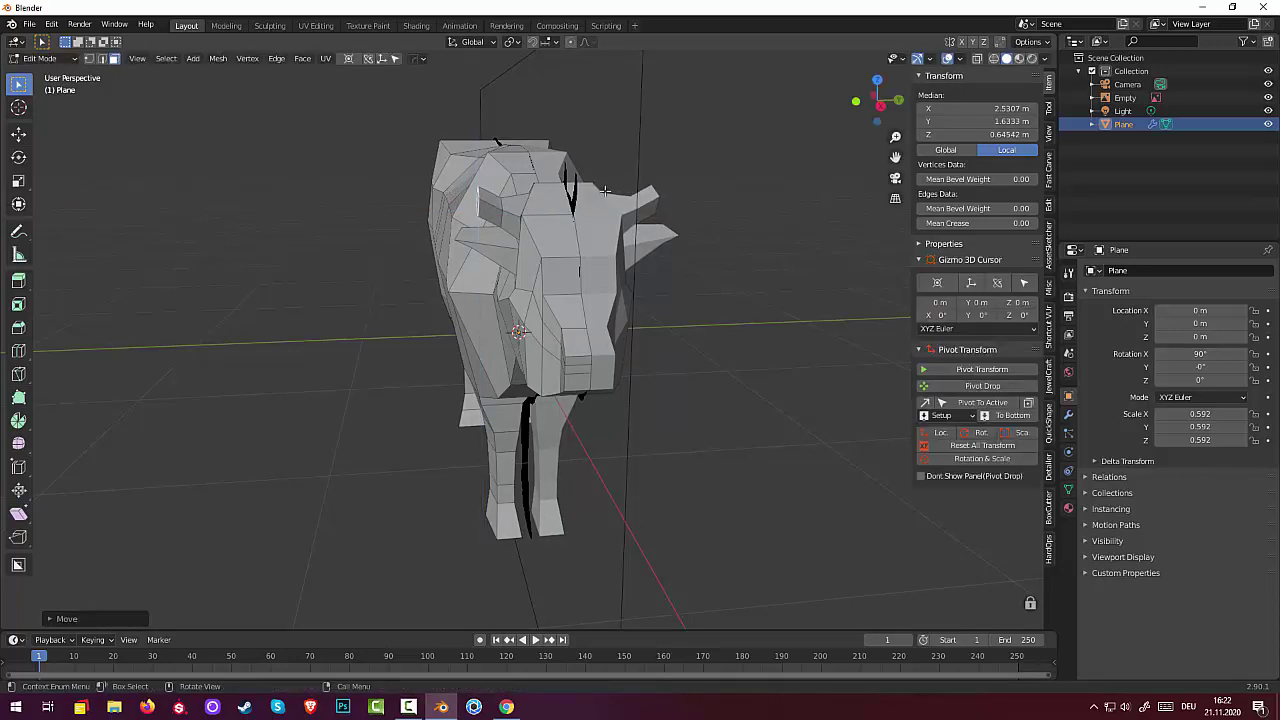
{"action": "key", "text": "r"}
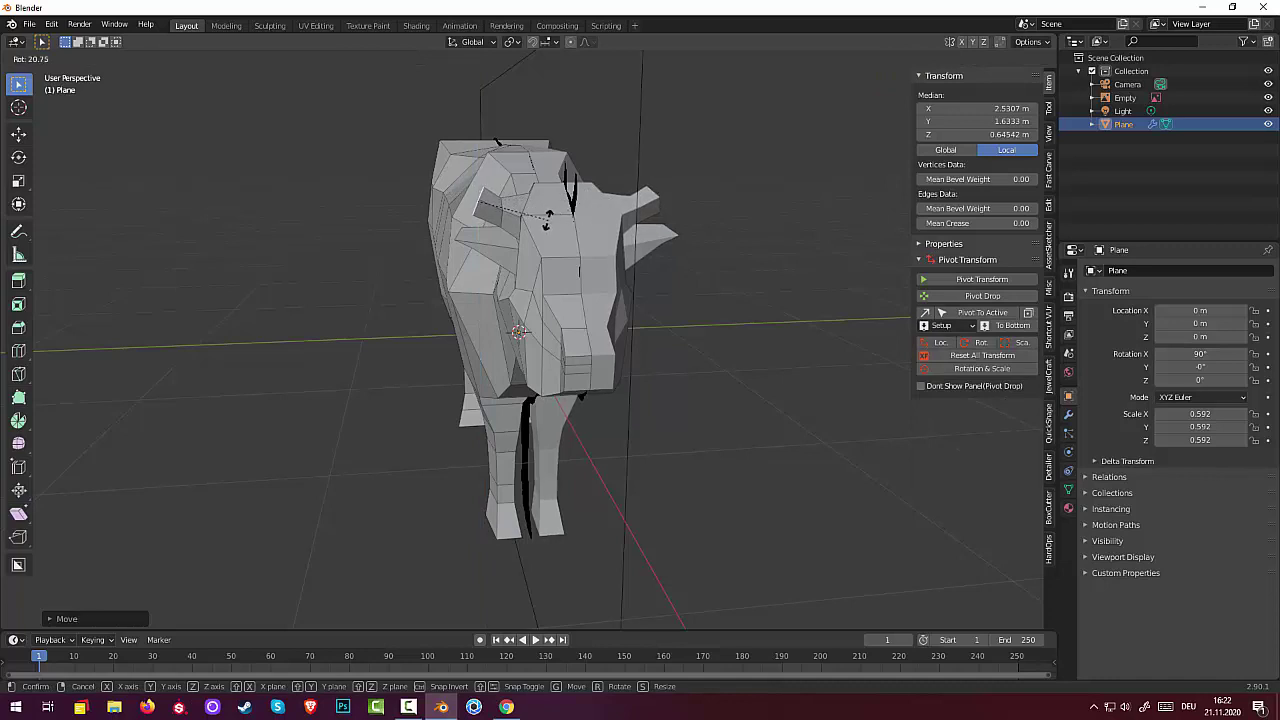
{"action": "left_click", "coordinate": [525, 210]}
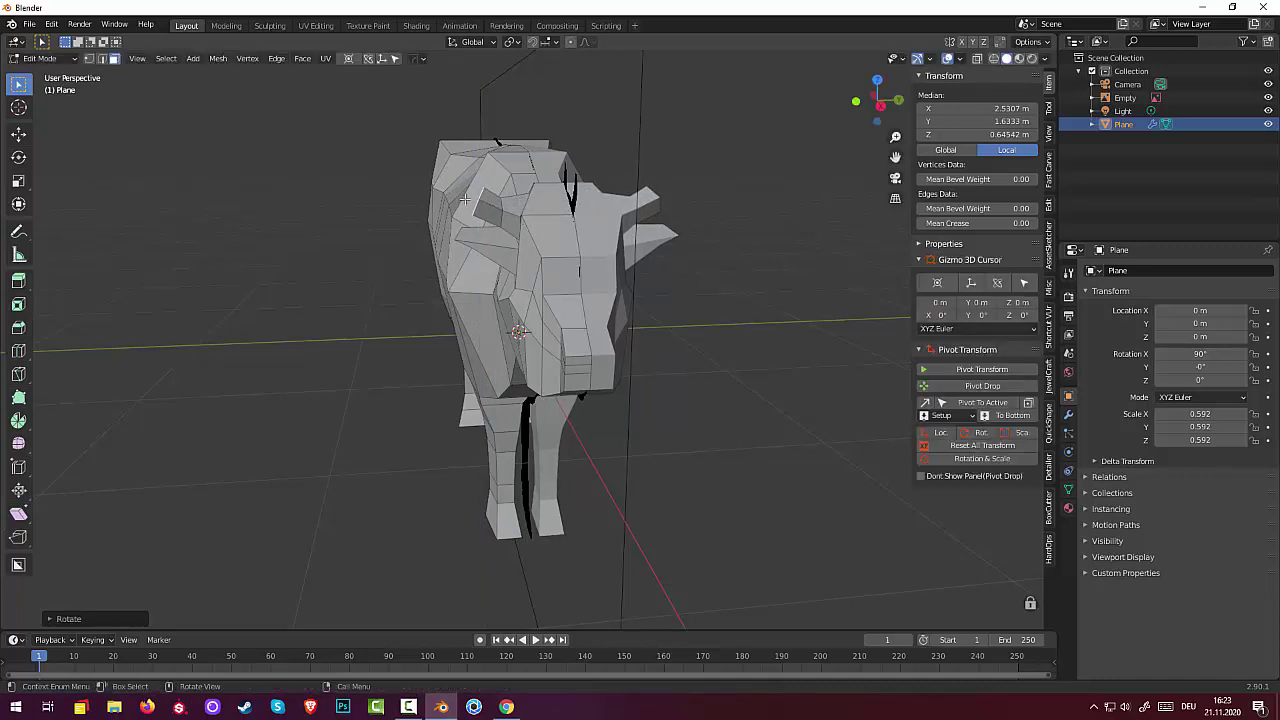
Extrude and halve the ear faces, undo that extrusion, and select a face on the head's other side.
{"action": "key", "text": "e"}
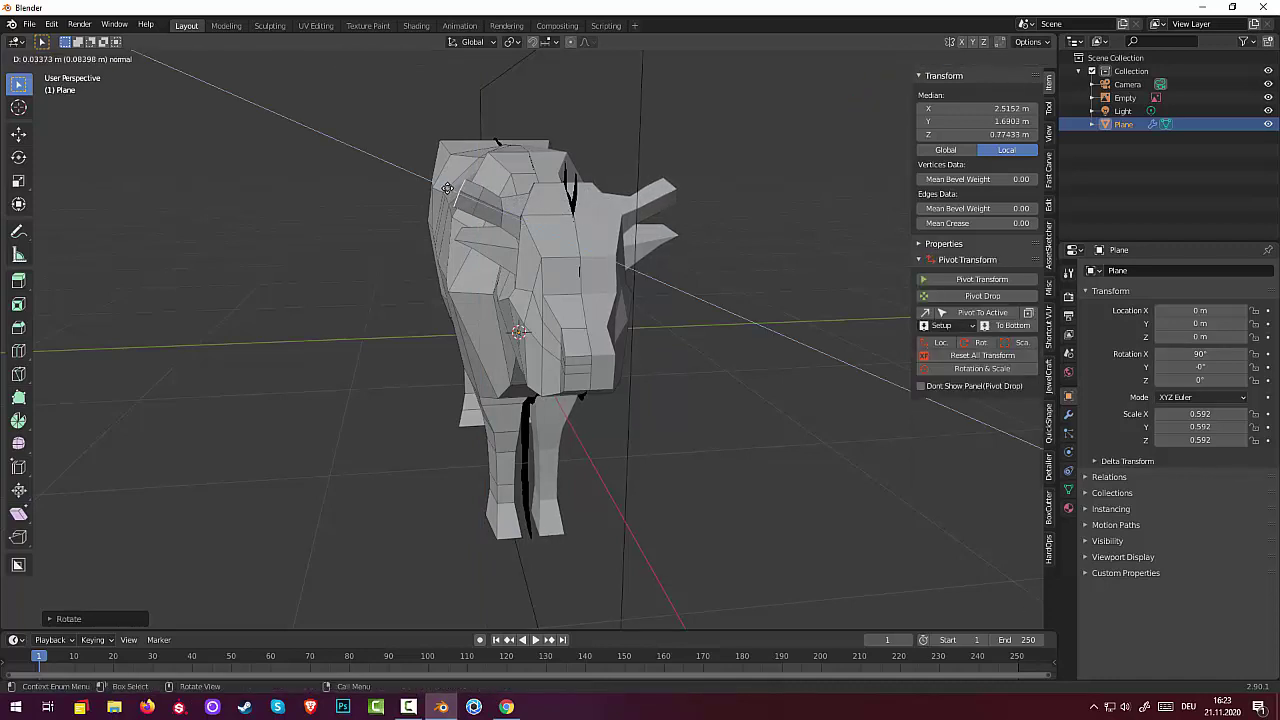
{"action": "left_click", "coordinate": [494, 188]}
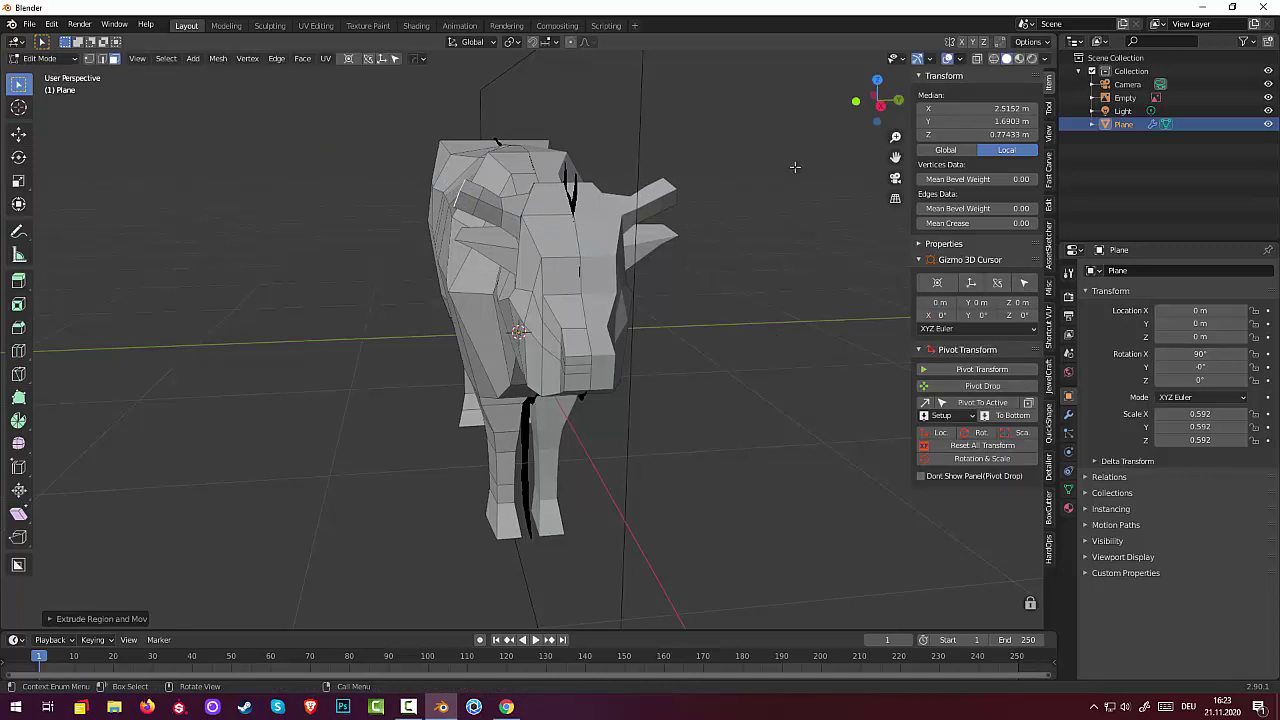
{"action": "key", "text": "s"}
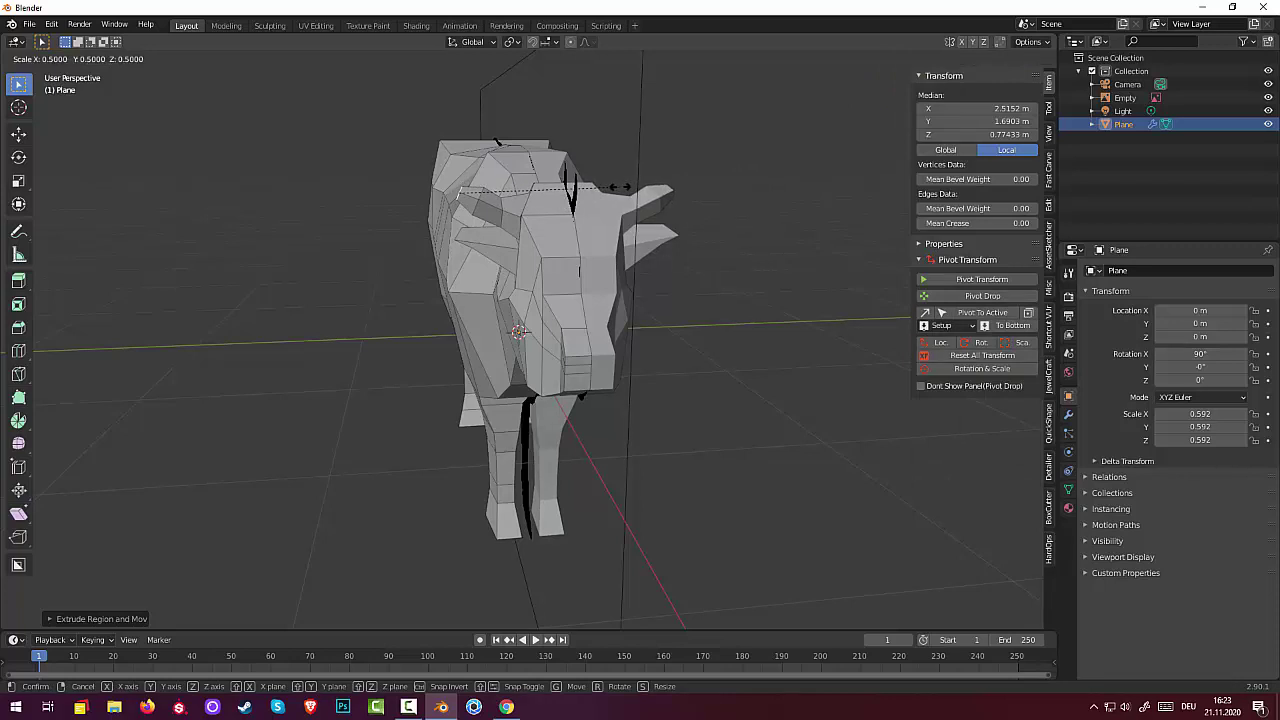
{"action": "left_click", "coordinate": [609, 231]}
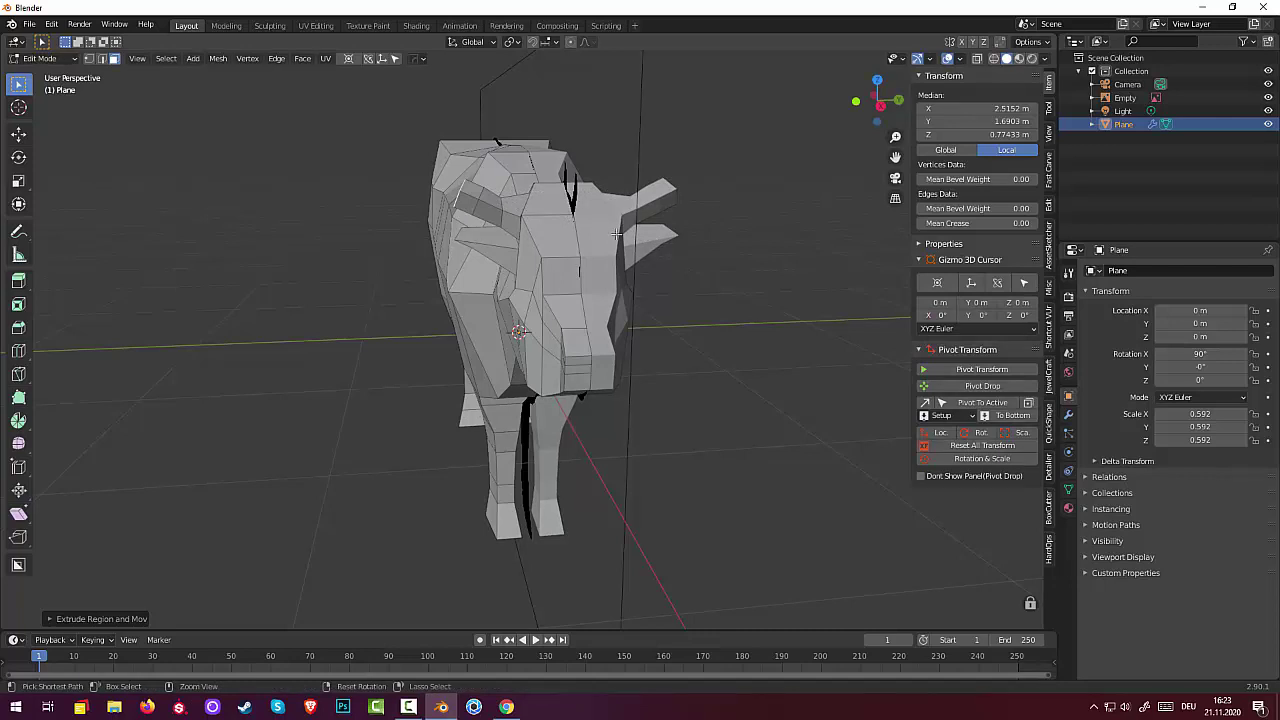
{"action": "key", "text": "ctrl+z"}
{"action": "key", "text": "ctrl+z"}
{"action": "key", "text": "ctrl+z"}
{"action": "key", "text": "ctrl+z"}
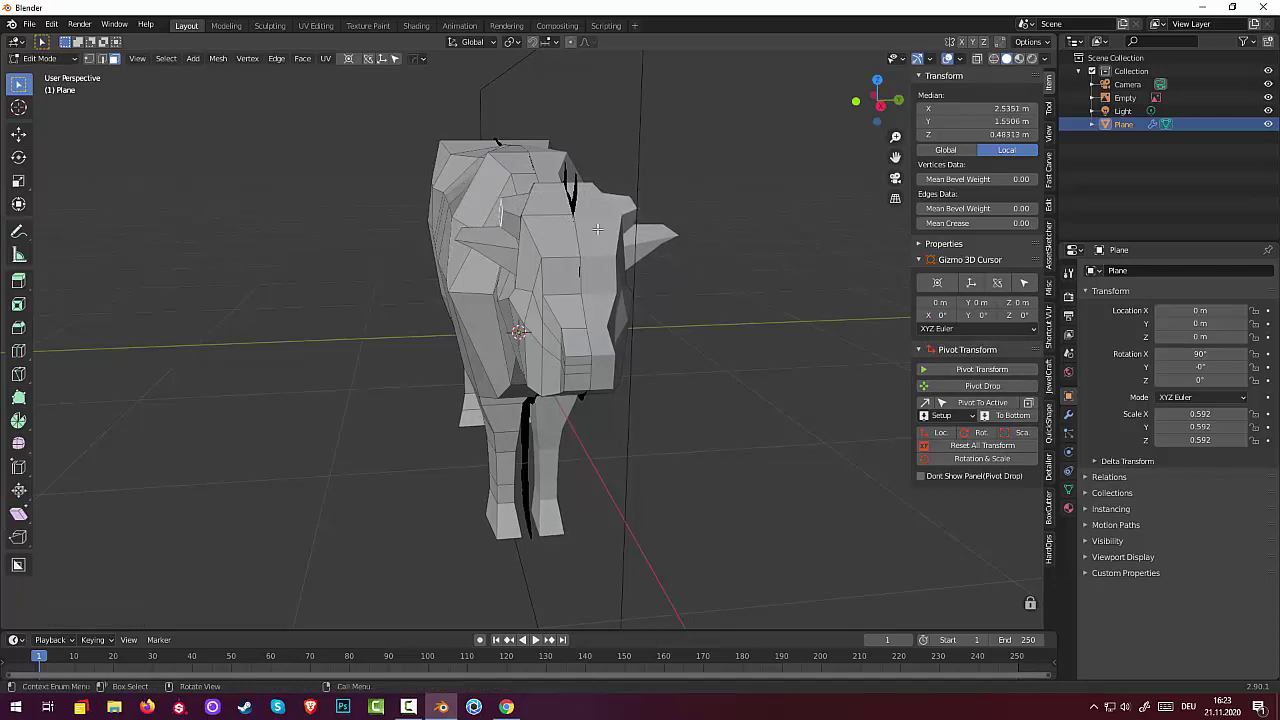
{"action": "key", "text": "alt+a"}
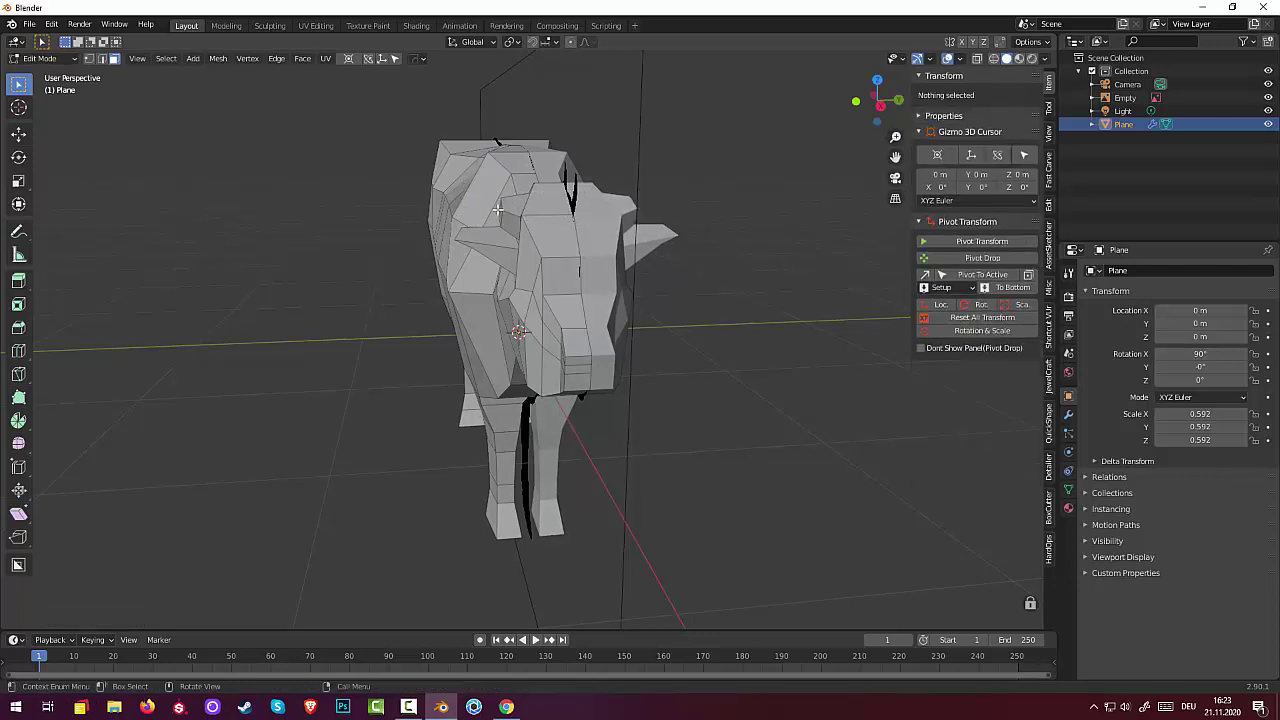
{"action": "left_click", "coordinate": [497, 208]}
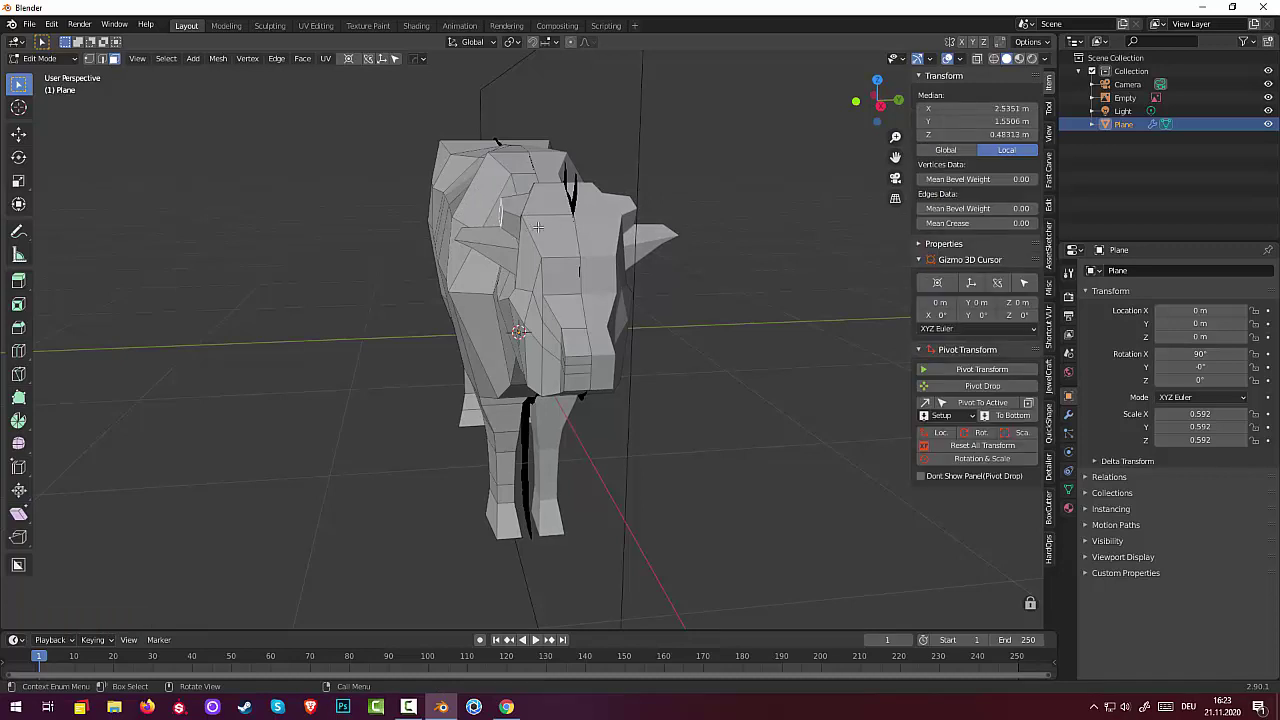
In Right Orthographic view, tilt the face and extrude, angle and resize the first ear segment.
{"action": "key", "text": "KP_1"}
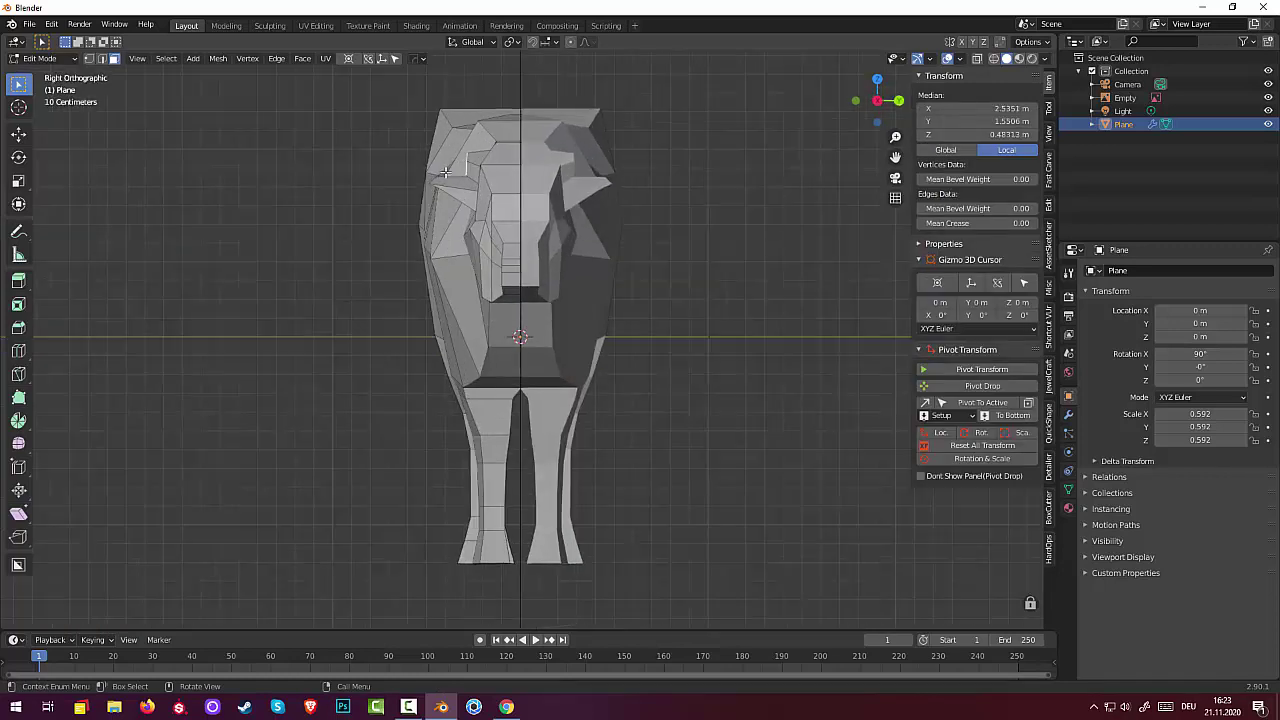
{"action": "key", "text": "KP_3"}
{"action": "key", "text": "r"}
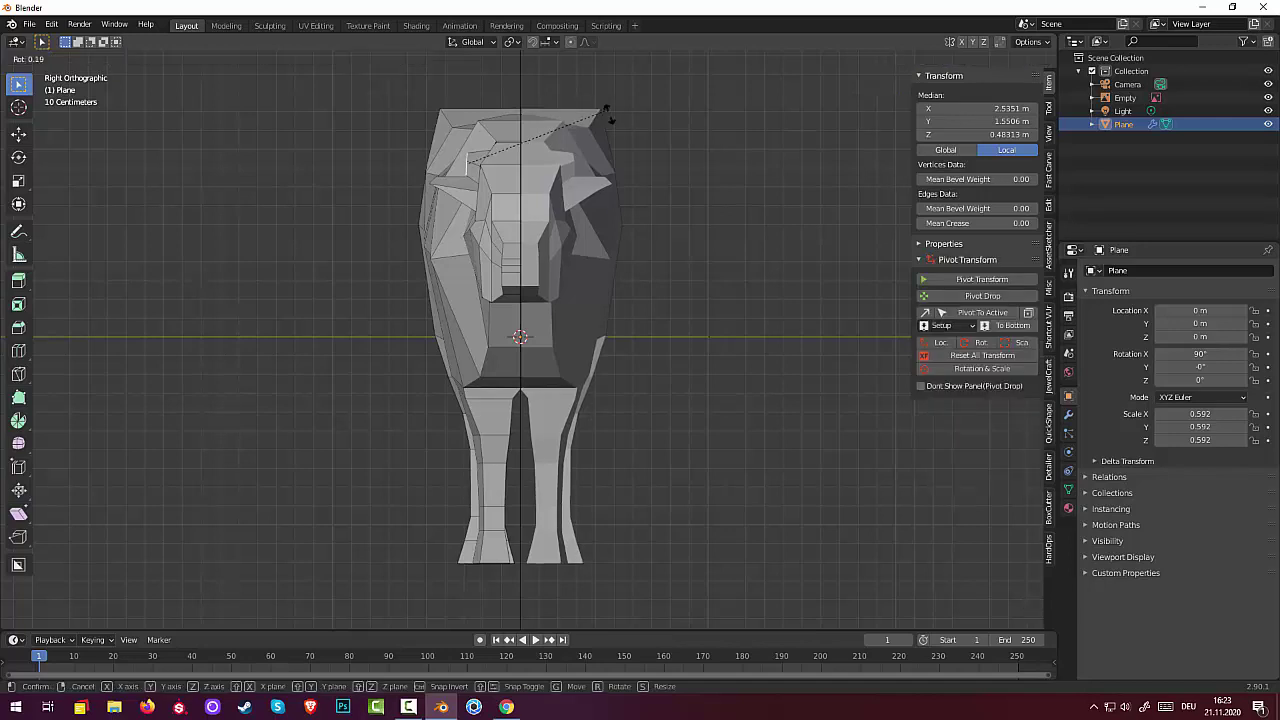
{"action": "left_click", "coordinate": [622, 165]}
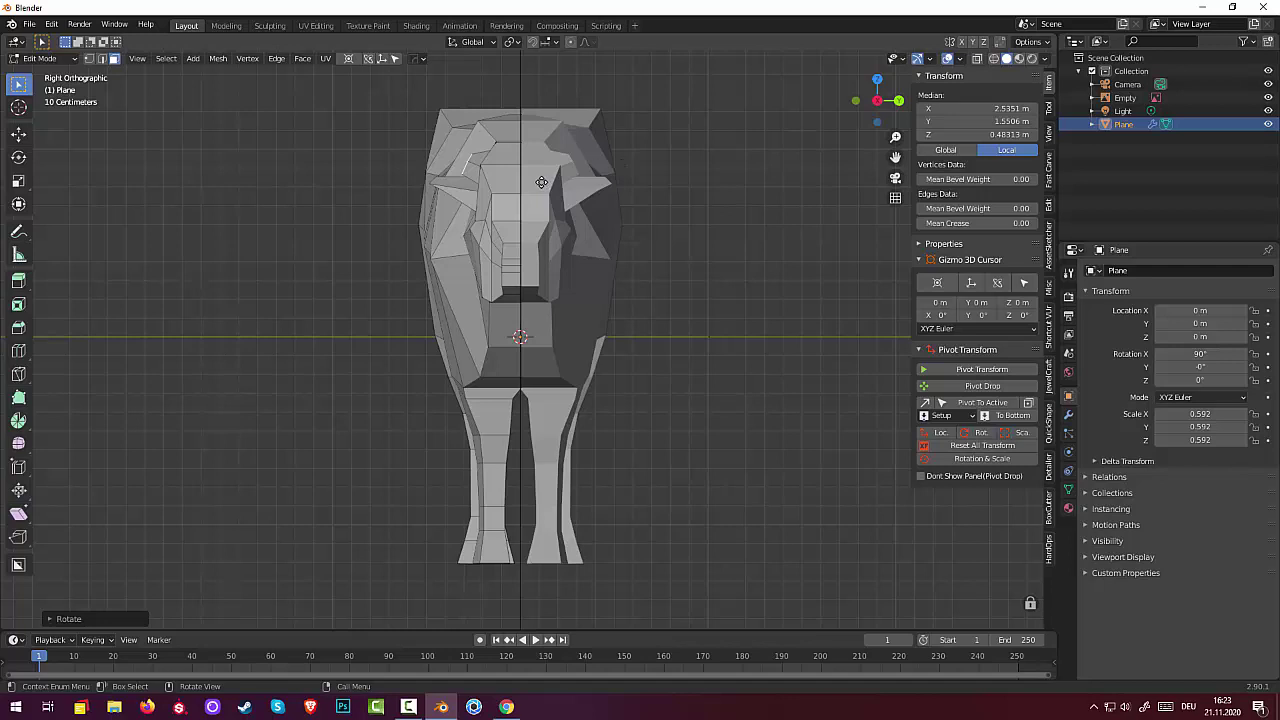
{"action": "key", "text": "e"}
{"action": "left_click", "coordinate": [535, 177]}
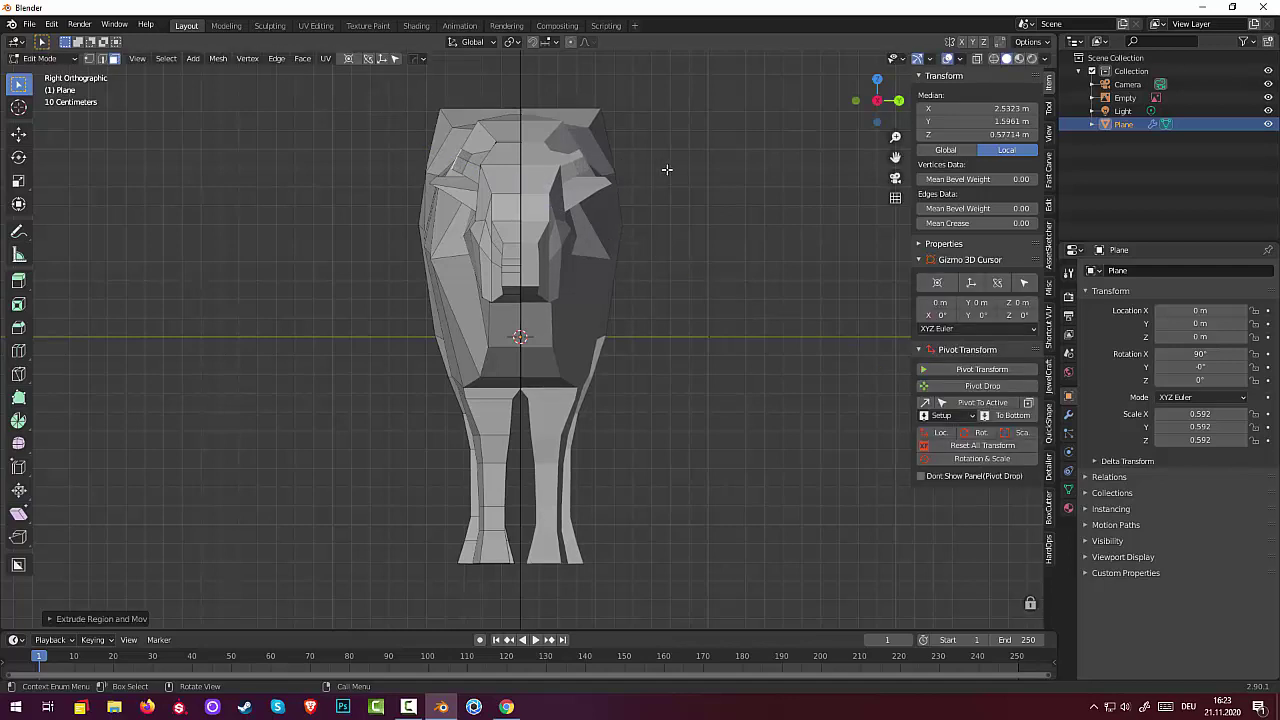
{"action": "key", "text": "r"}
{"action": "left_click", "coordinate": [642, 210]}
{"action": "key", "text": "s"}
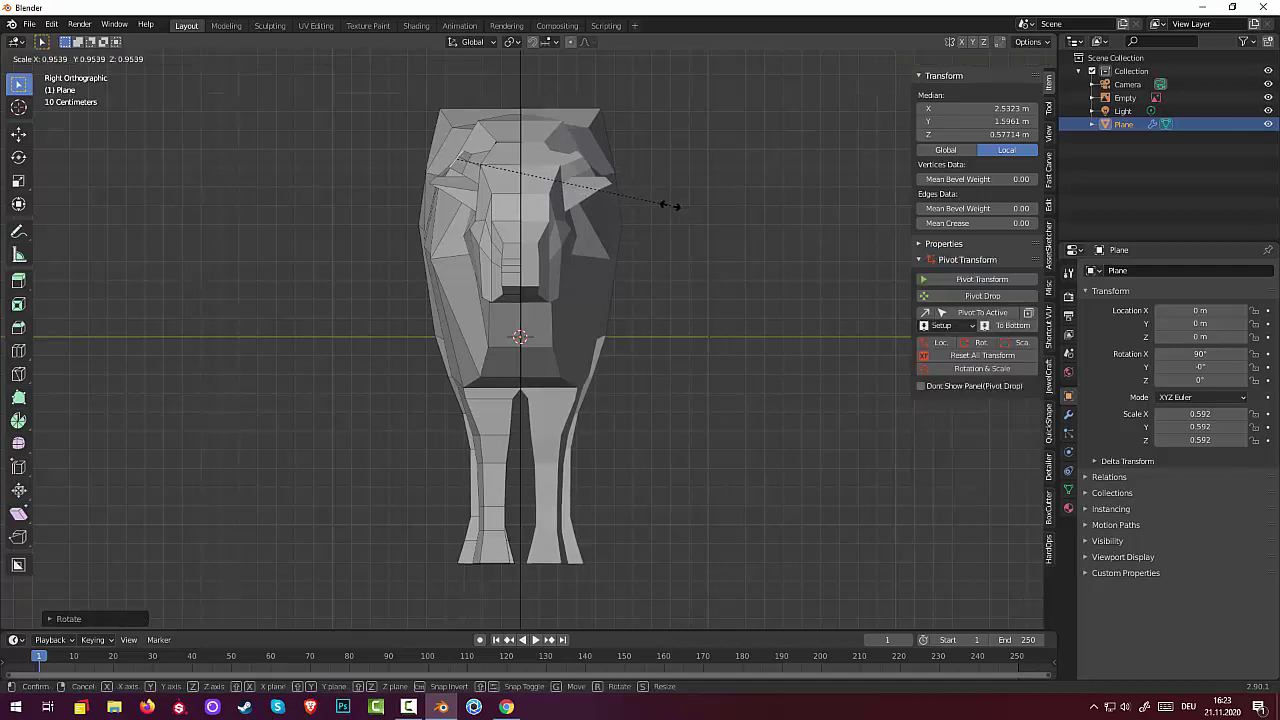
{"action": "left_click", "coordinate": [669, 205]}
Extrude two more ear segments, narrowing each down to a small tip.
{"action": "key", "text": "e"}
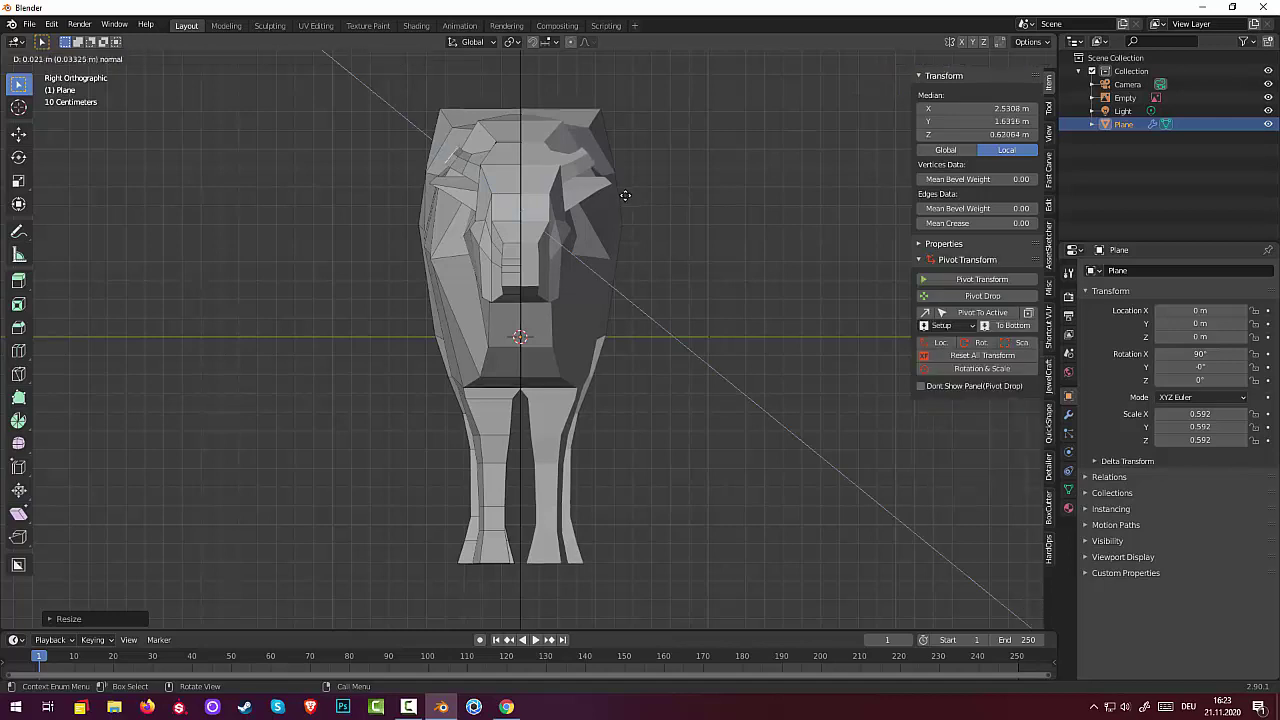
{"action": "left_click", "coordinate": [628, 191]}
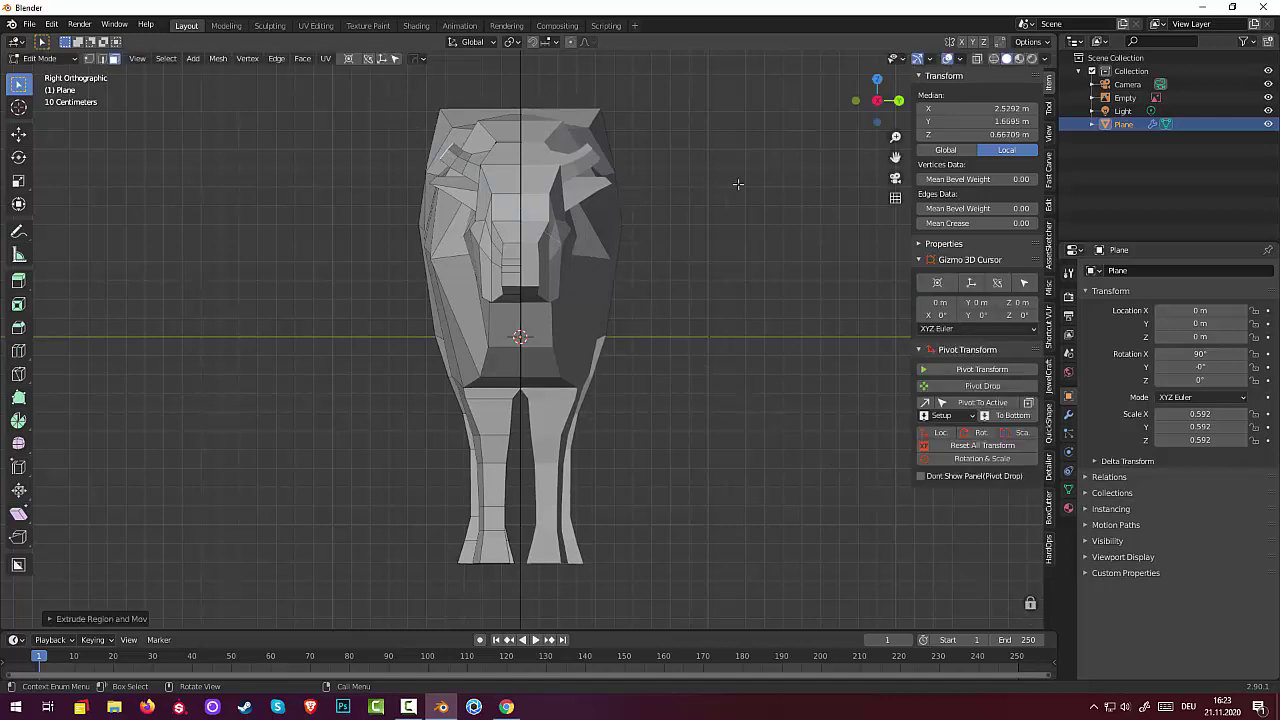
{"action": "key", "text": "s"}
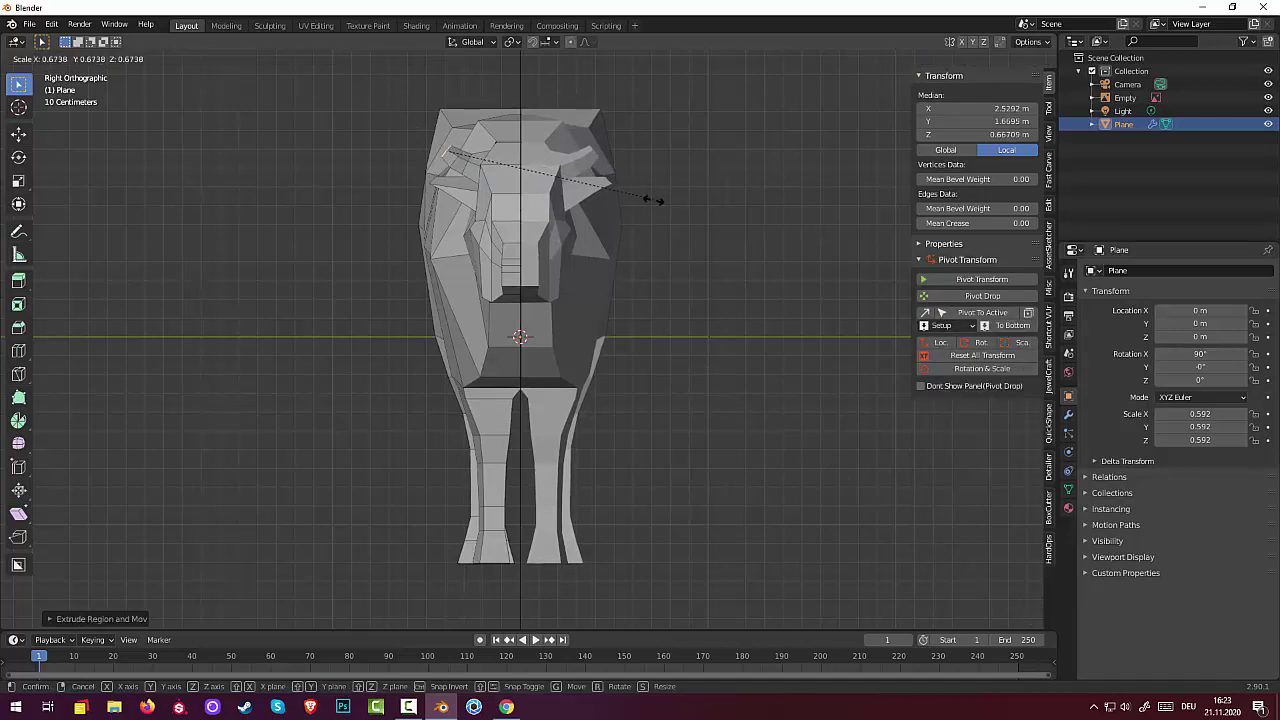
{"action": "left_click", "coordinate": [647, 198]}
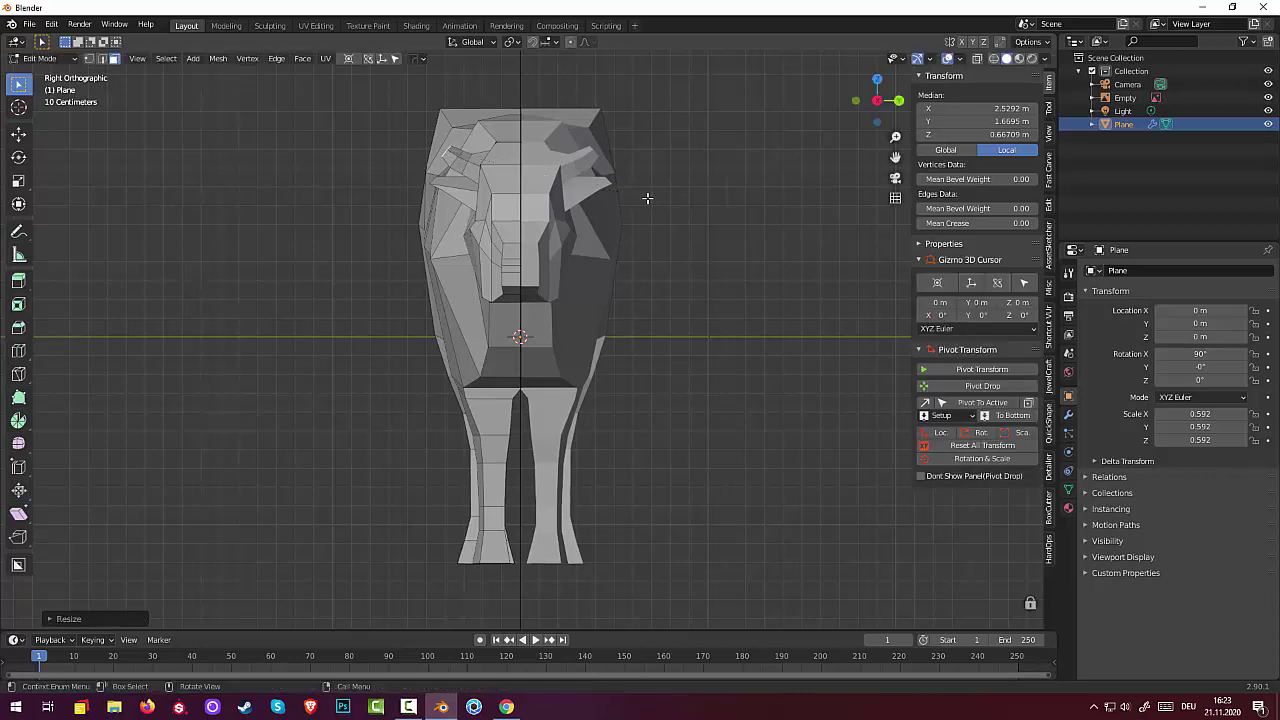
{"action": "key", "text": "e"}
{"action": "left_click", "coordinate": [640, 192]}
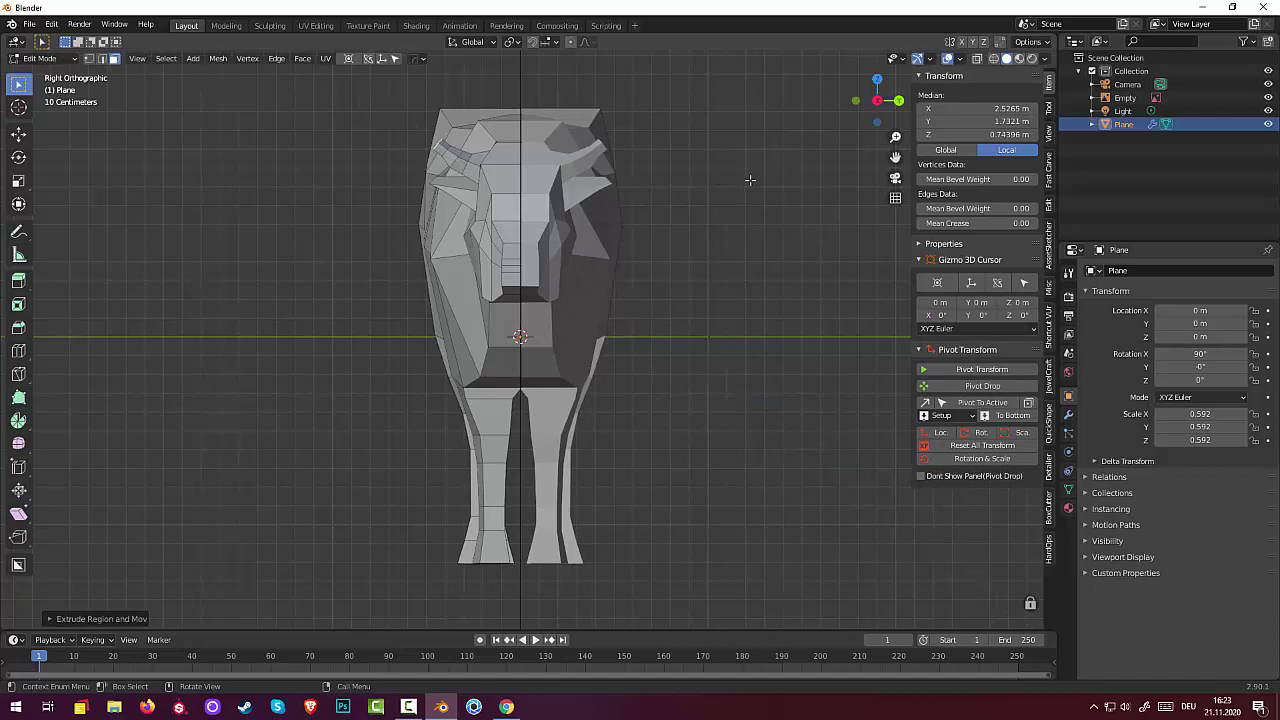
{"action": "key", "text": "s"}
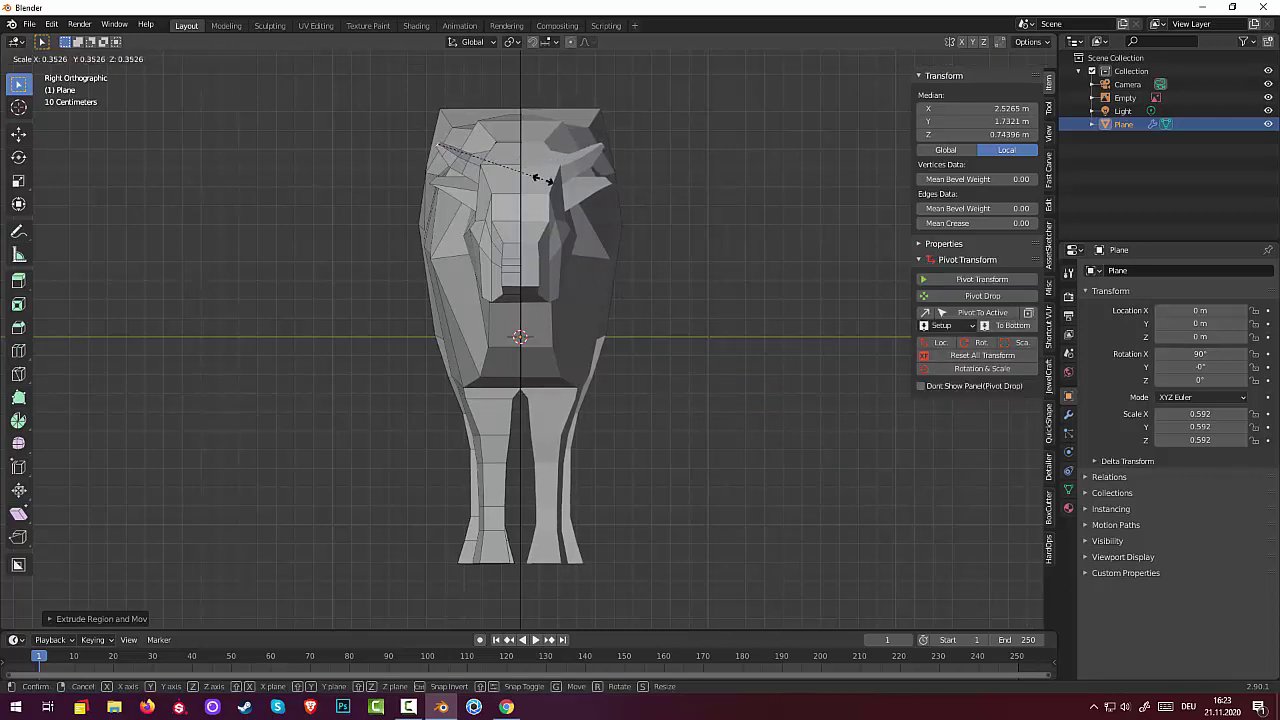
{"action": "left_click", "coordinate": [634, 180]}
Orbit around to the cow's rear and select a face on the rump.
{"action": "mouse_move", "coordinate": [634, 180]}
{"action": "middle_mouse_down"}
{"action": "mouse_move", "coordinate": [719, 202]}
{"action": "mouse_move", "coordinate": [663, 216]}
{"action": "mouse_move", "coordinate": [924, 208]}
{"action": "mouse_move", "coordinate": [895, 199]}
{"action": "middle_mouse_up"}
{"action": "left_click", "coordinate": [577, 244]}
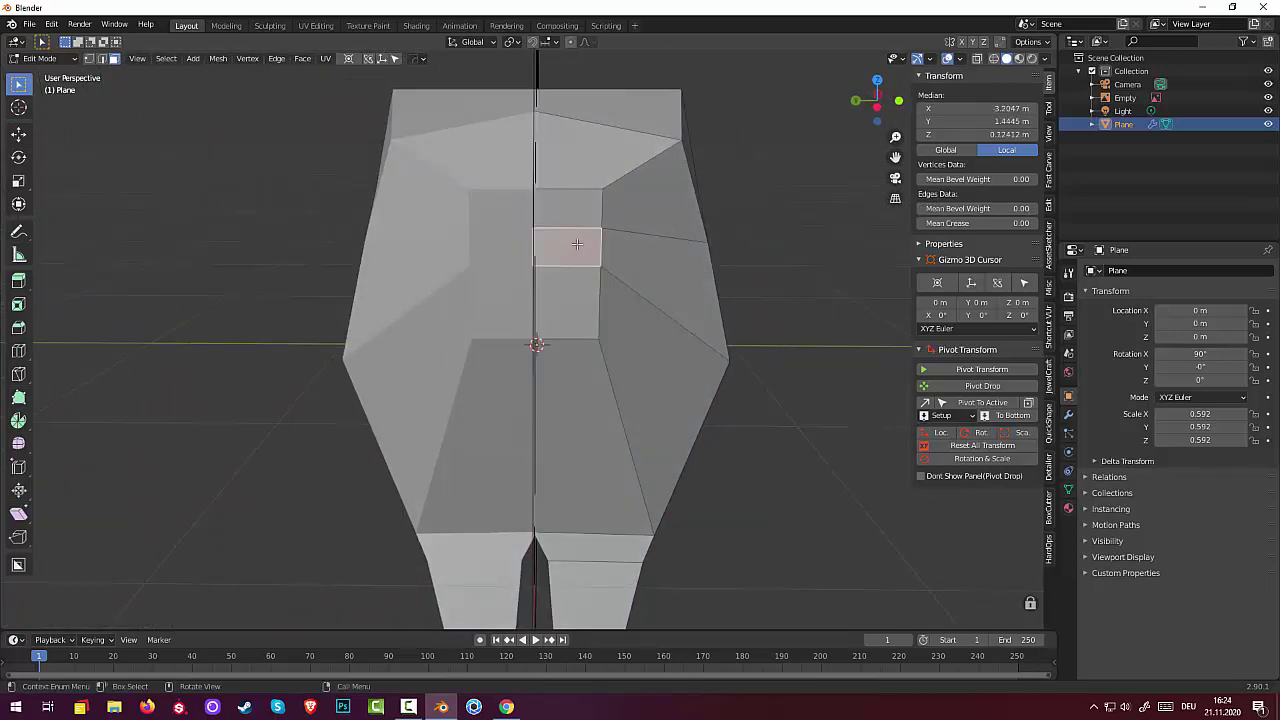
{"action": "mouse_move", "coordinate": [577, 244]}
{"action": "middle_mouse_down"}
{"action": "mouse_move", "coordinate": [661, 241]}
{"action": "mouse_move", "coordinate": [662, 252]}
{"action": "middle_mouse_up"}
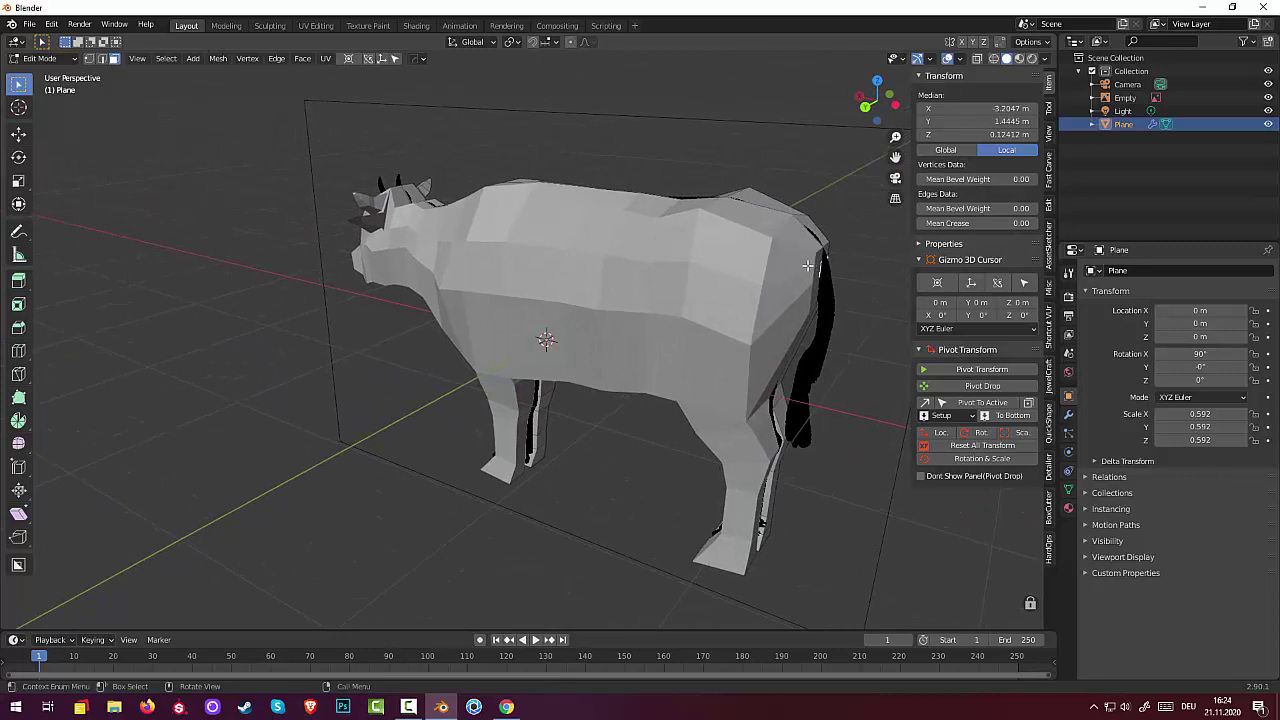
{"action": "middle_click_drag", "start_coordinate": [808, 265], "coordinate": [621, 268]}
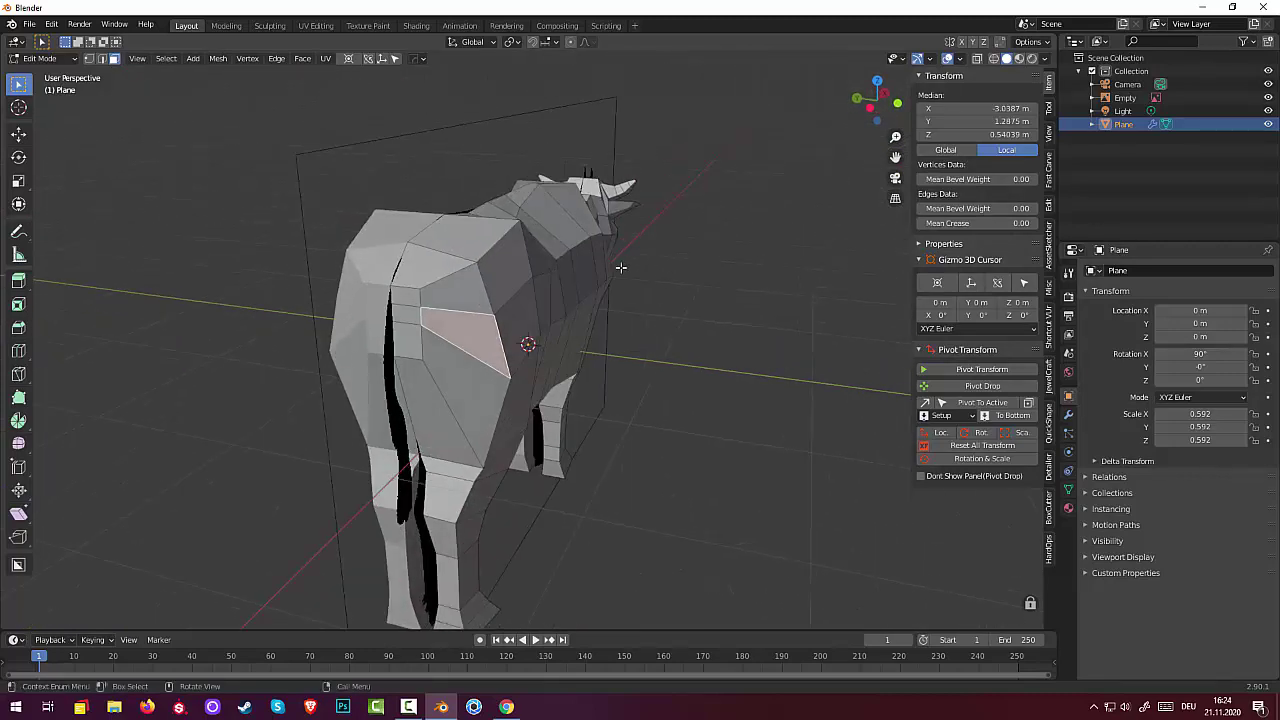
{"action": "left_click", "coordinate": [404, 312]}
{"action": "middle_click_drag", "start_coordinate": [404, 312], "coordinate": [426, 288]}
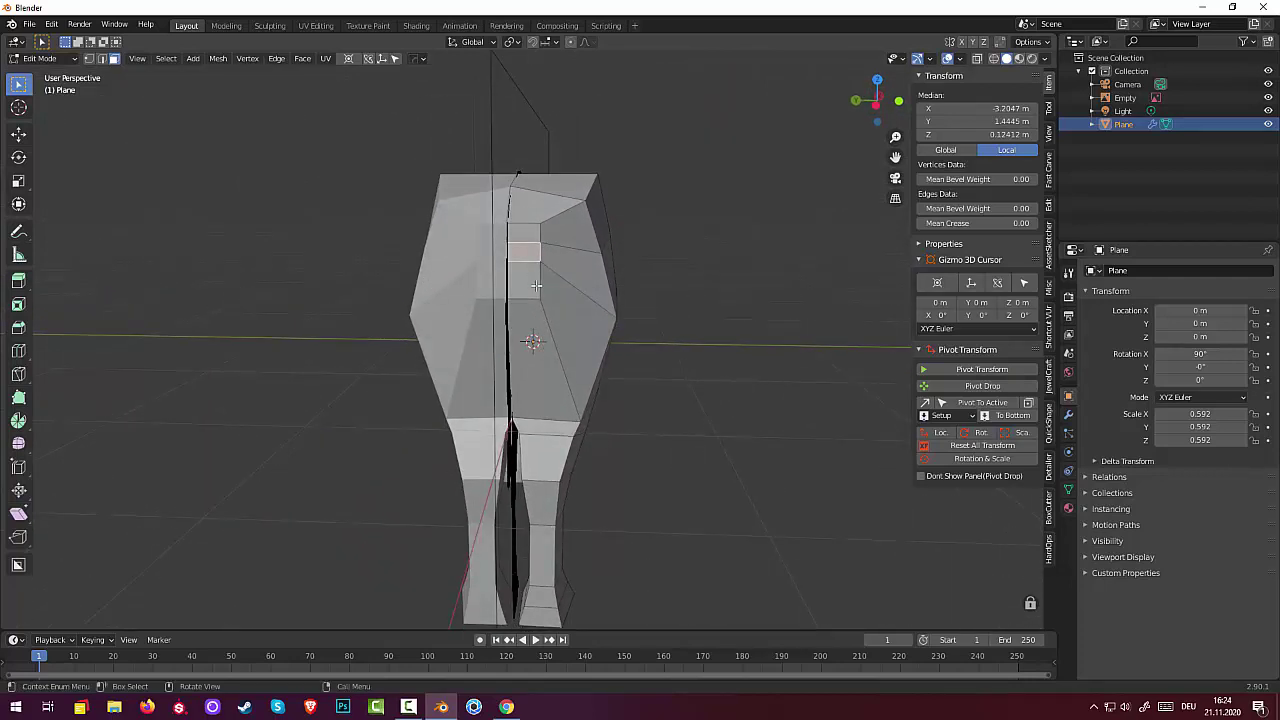
Move a rump edge along Z, then clear the selection and select the small rear face.
{"action": "left_click", "coordinate": [101, 58]}
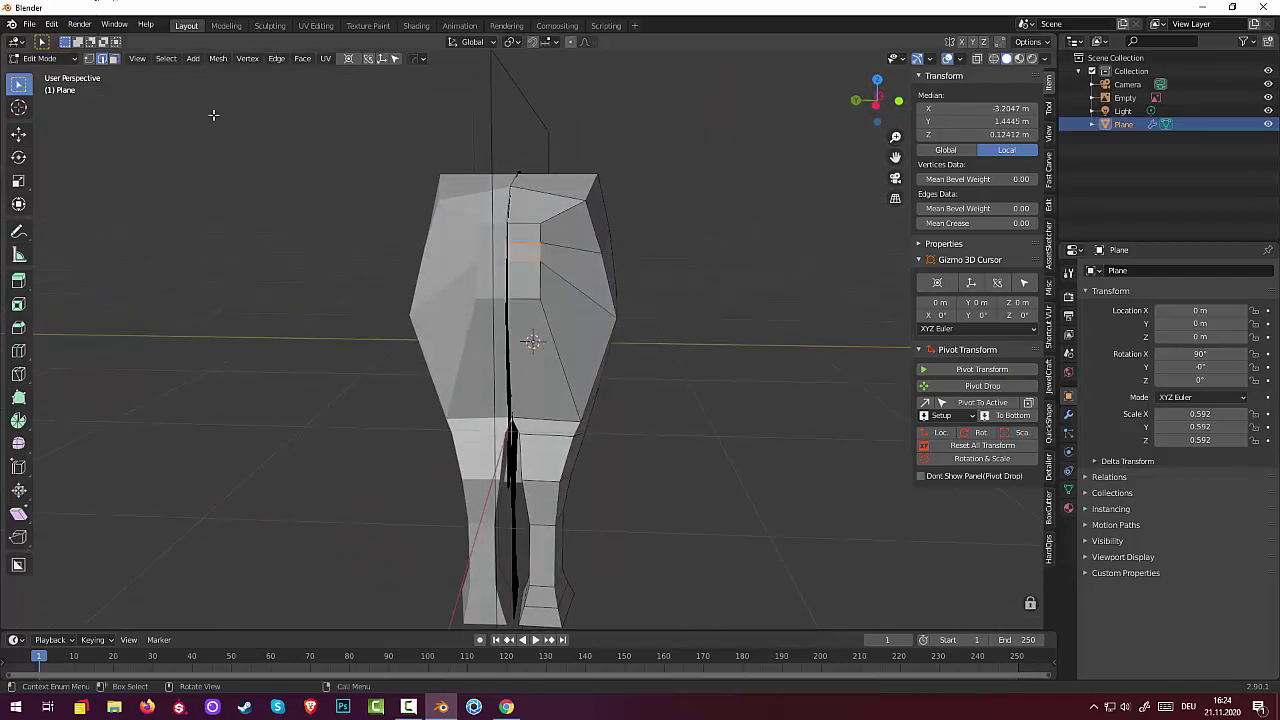
{"action": "left_click", "coordinate": [522, 263]}
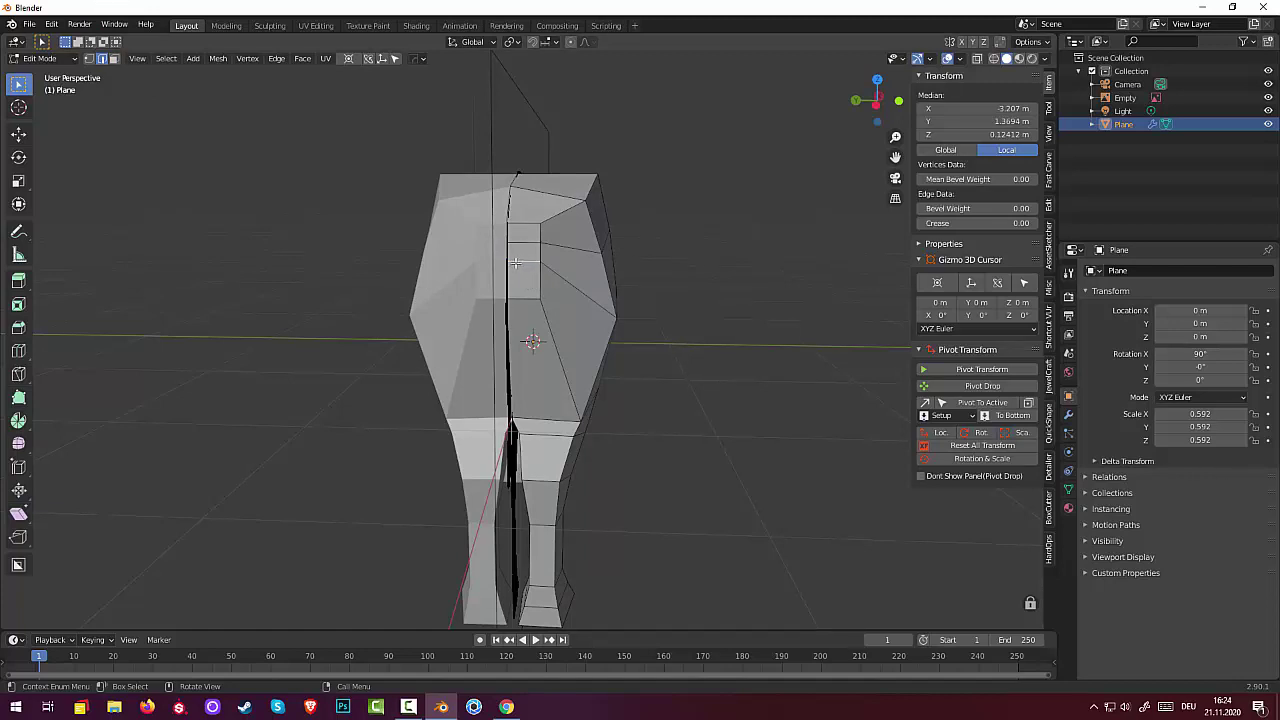
{"action": "key", "text": "g"}
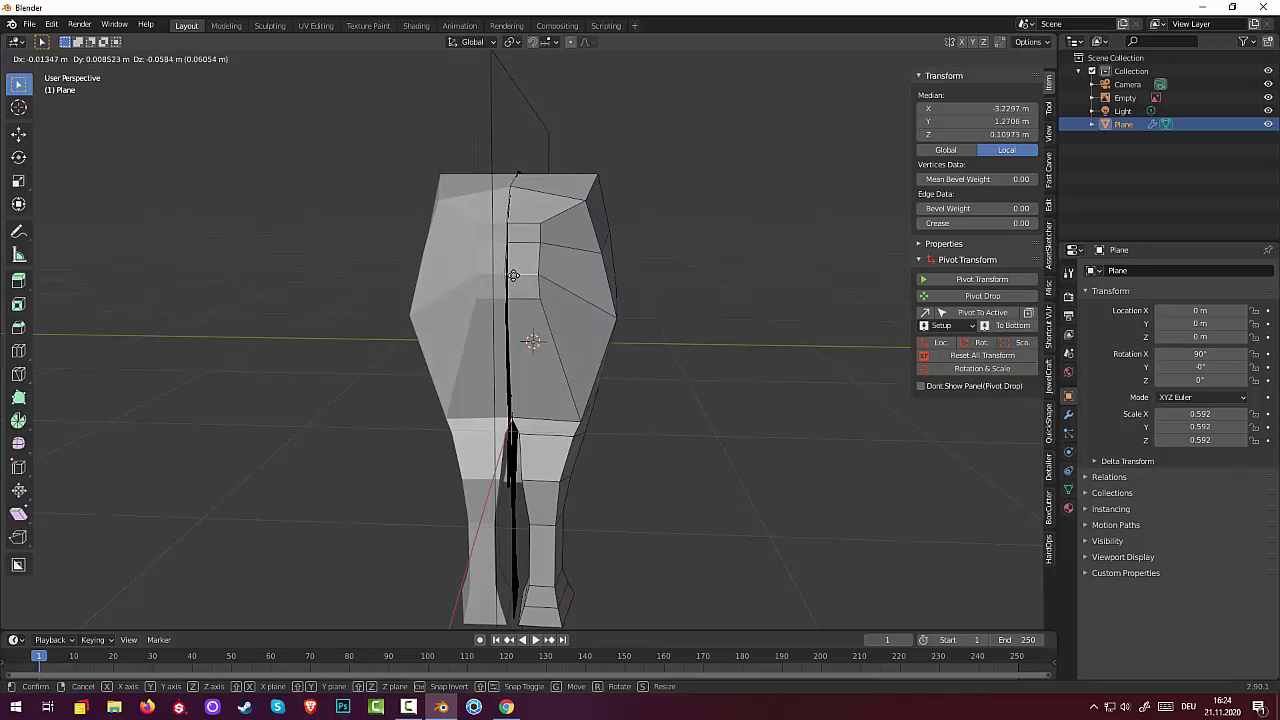
{"action": "key", "text": "z"}
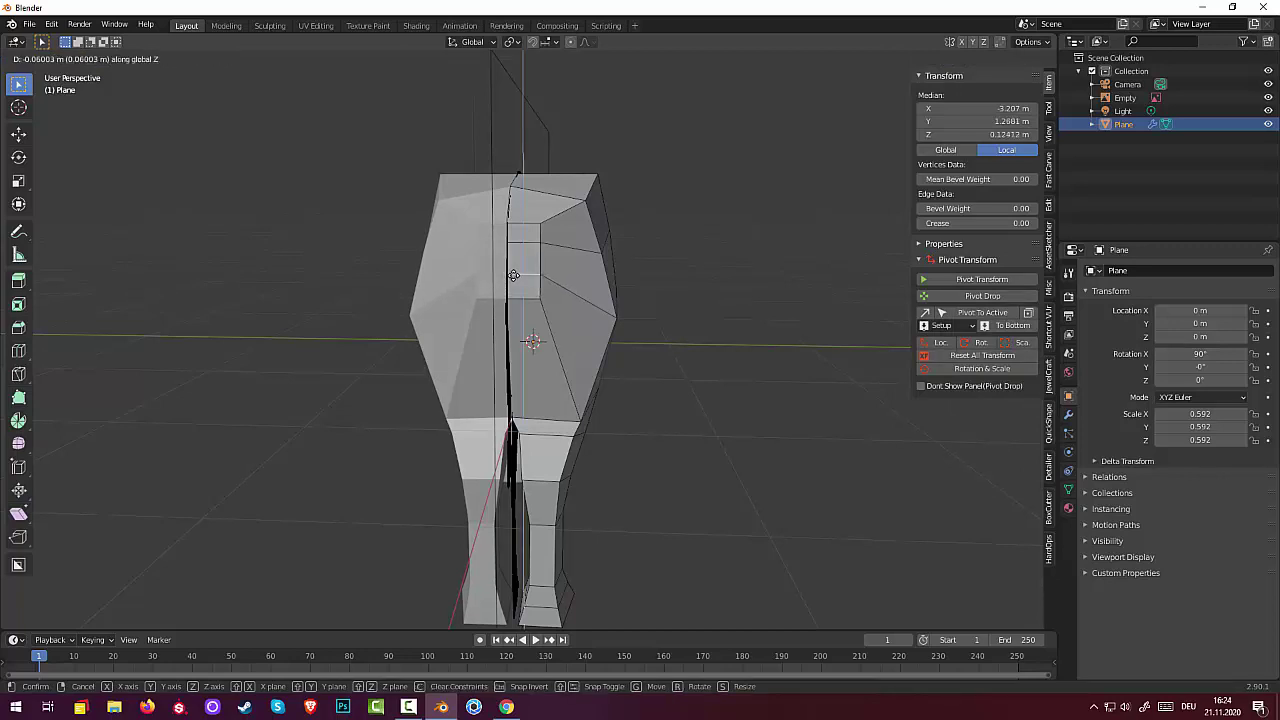
{"action": "left_click", "coordinate": [513, 275]}
{"action": "left_click", "coordinate": [523, 258]}
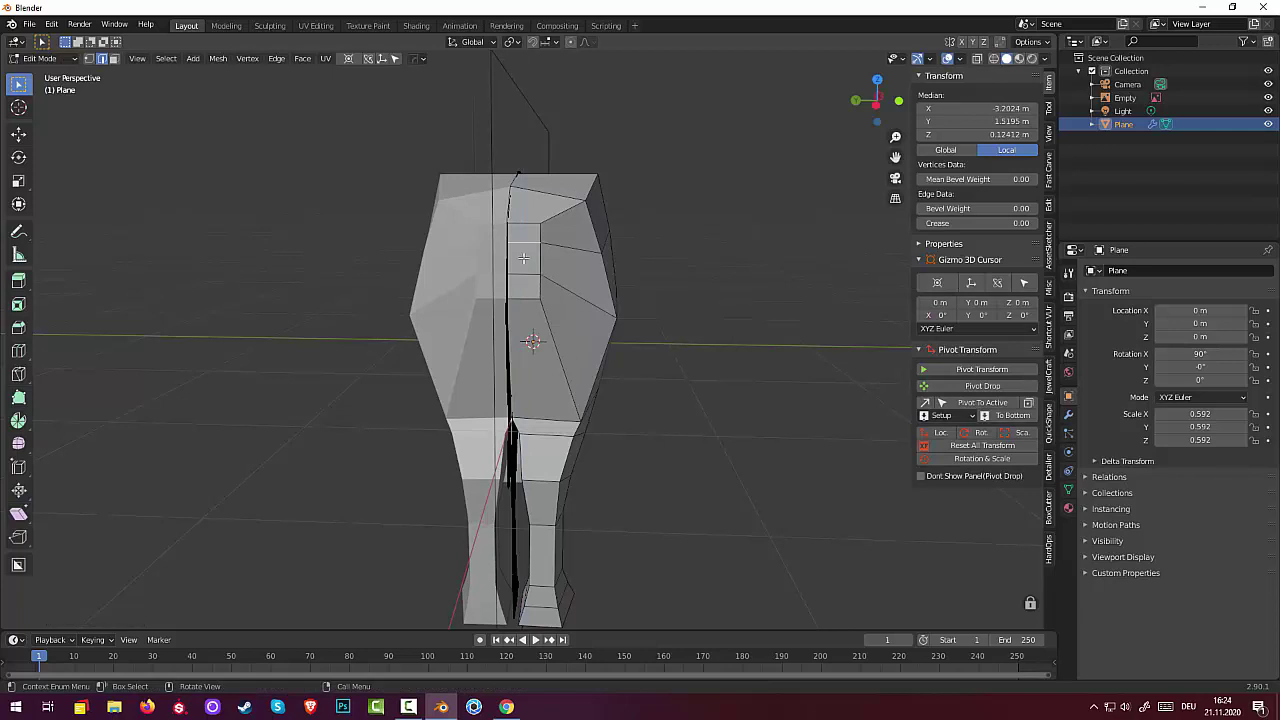
{"action": "key", "text": "alt+a"}
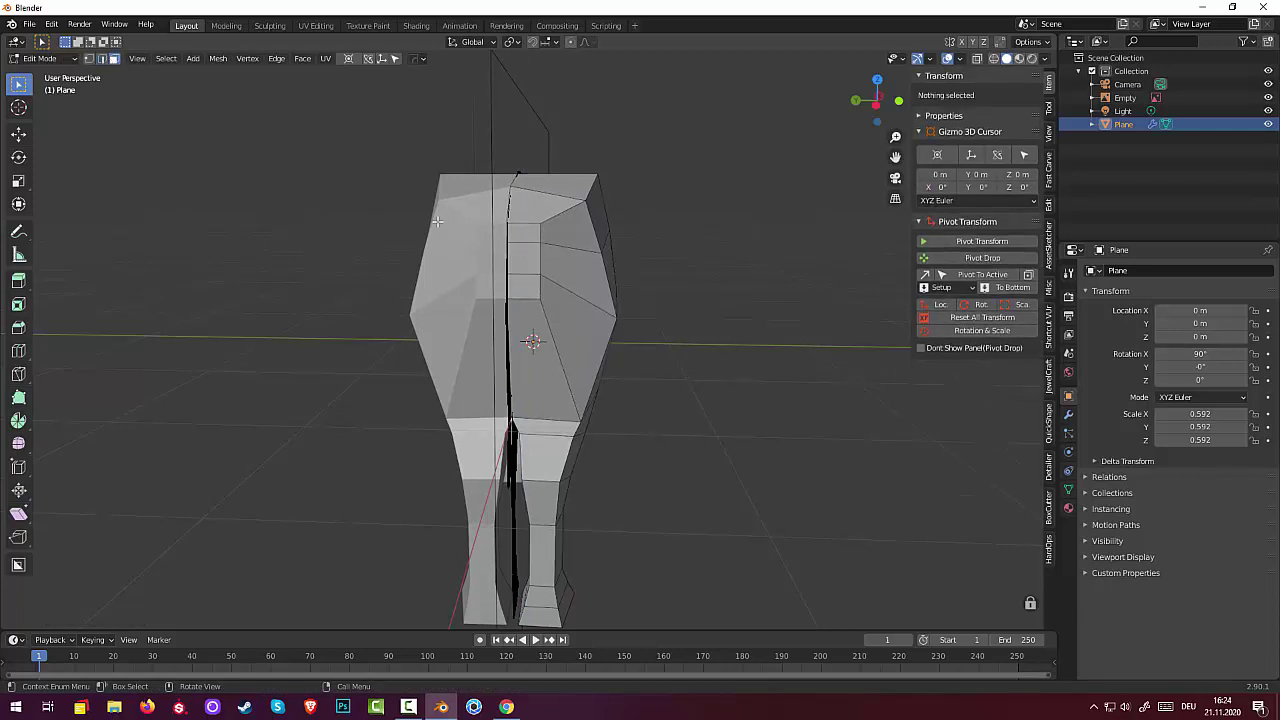
{"action": "left_click", "coordinate": [516, 264]}
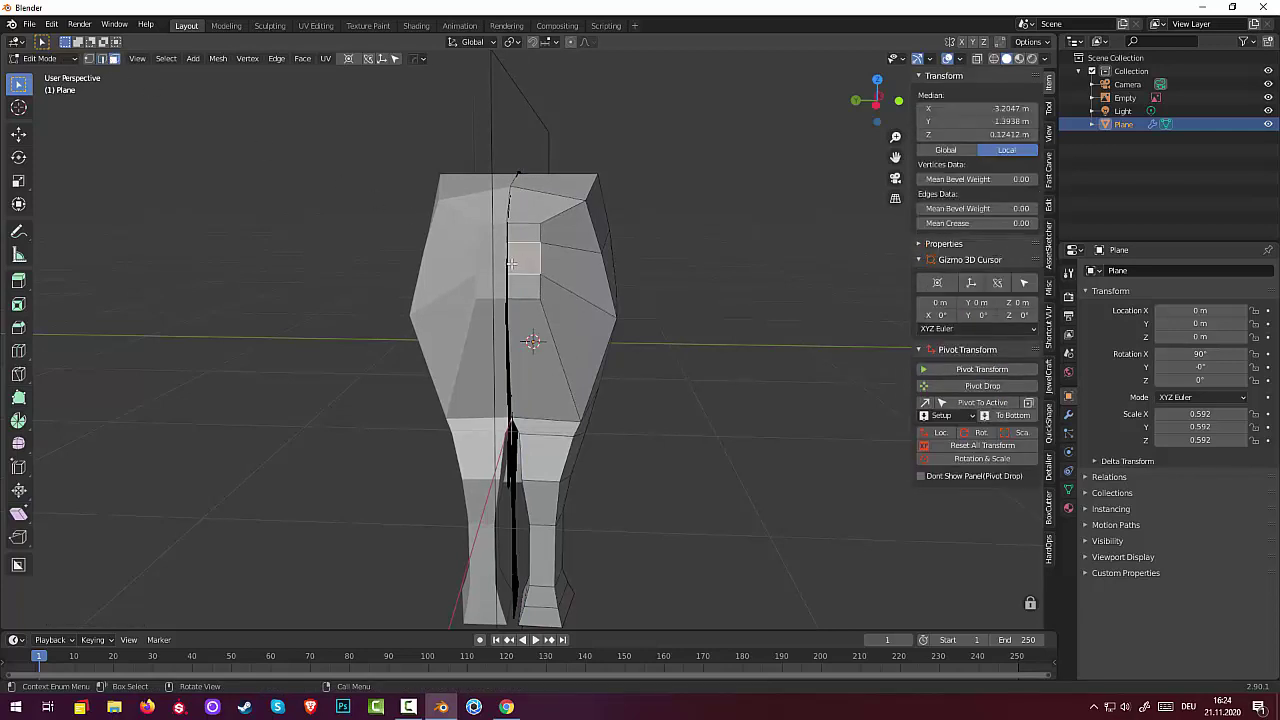
Inset the small rear face with boundary turned off.
{"action": "key", "text": "i"}
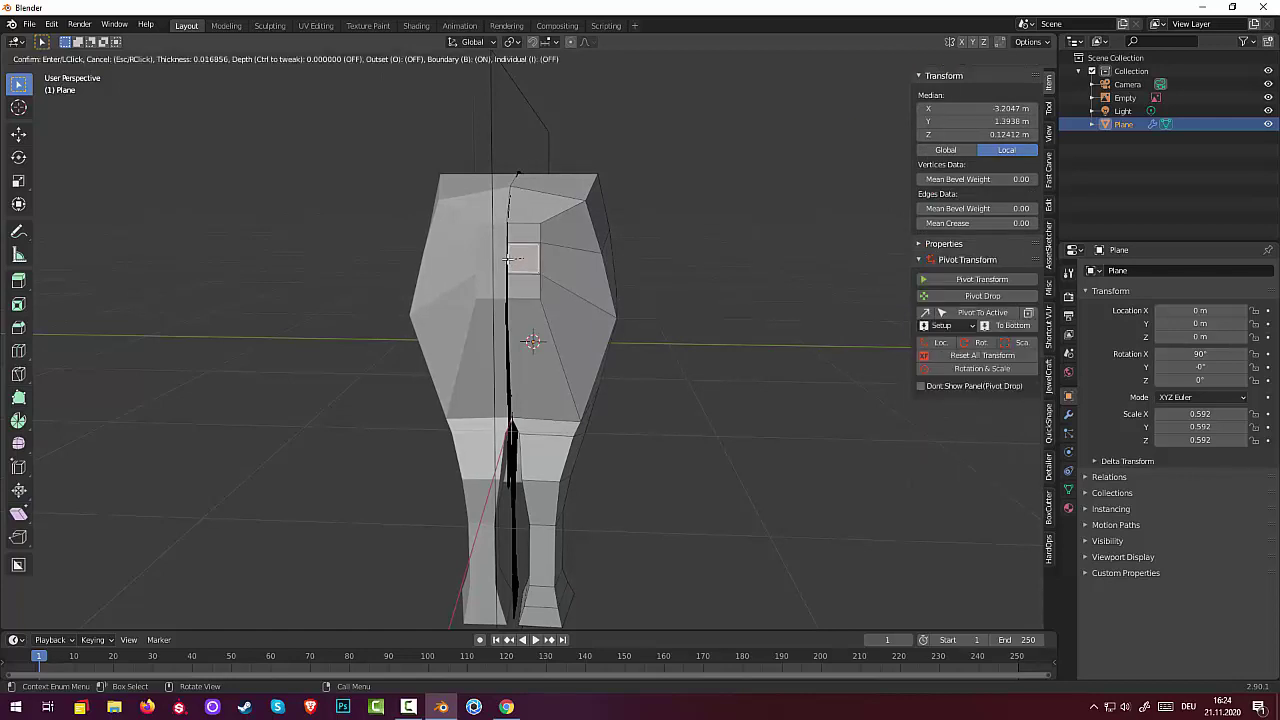
{"action": "key", "text": "b"}
{"action": "left_click", "coordinate": [530, 268]}
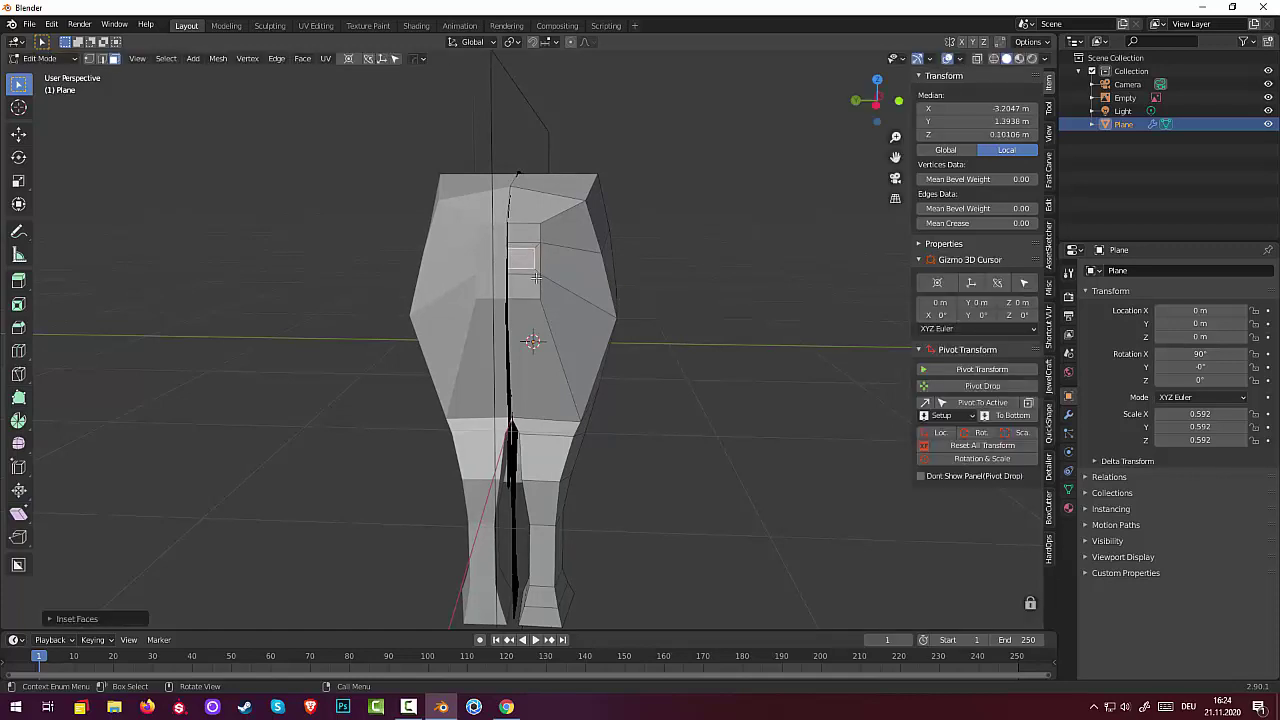
Move one inner edge of the inset along Y, then reselect the rear face in Face select.
{"action": "left_click", "coordinate": [102, 60]}
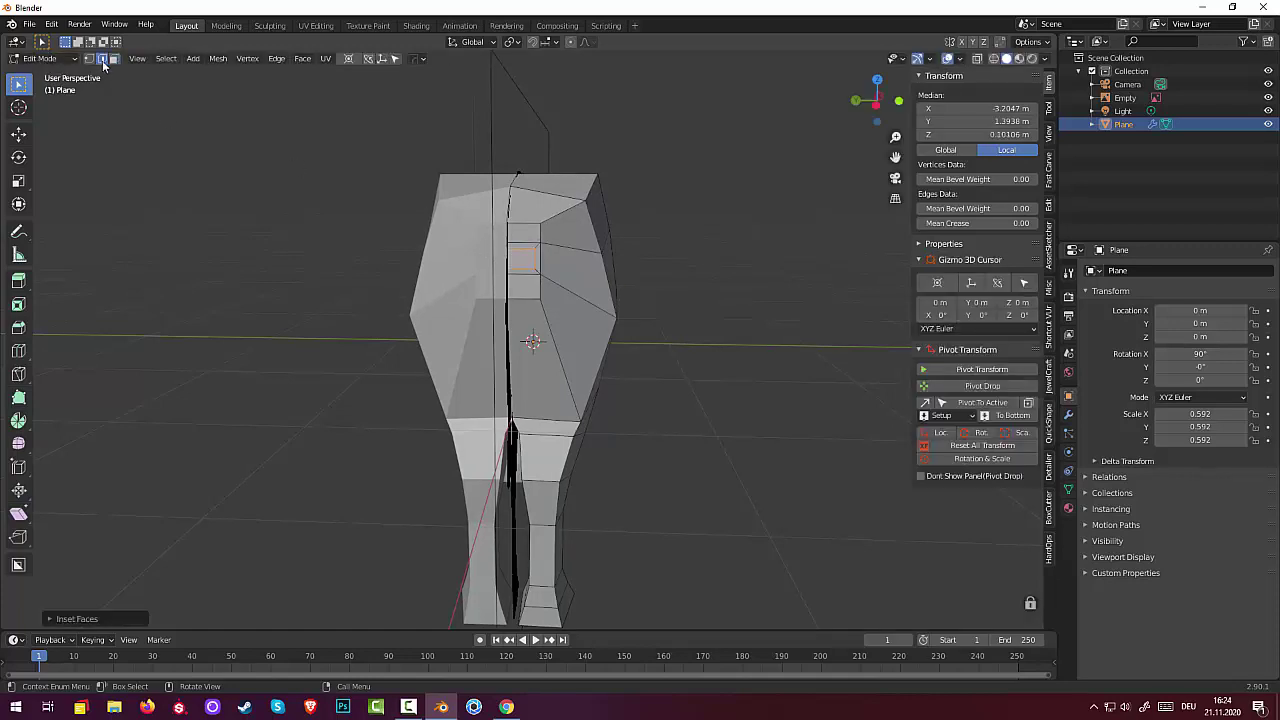
{"action": "left_click", "coordinate": [524, 271]}
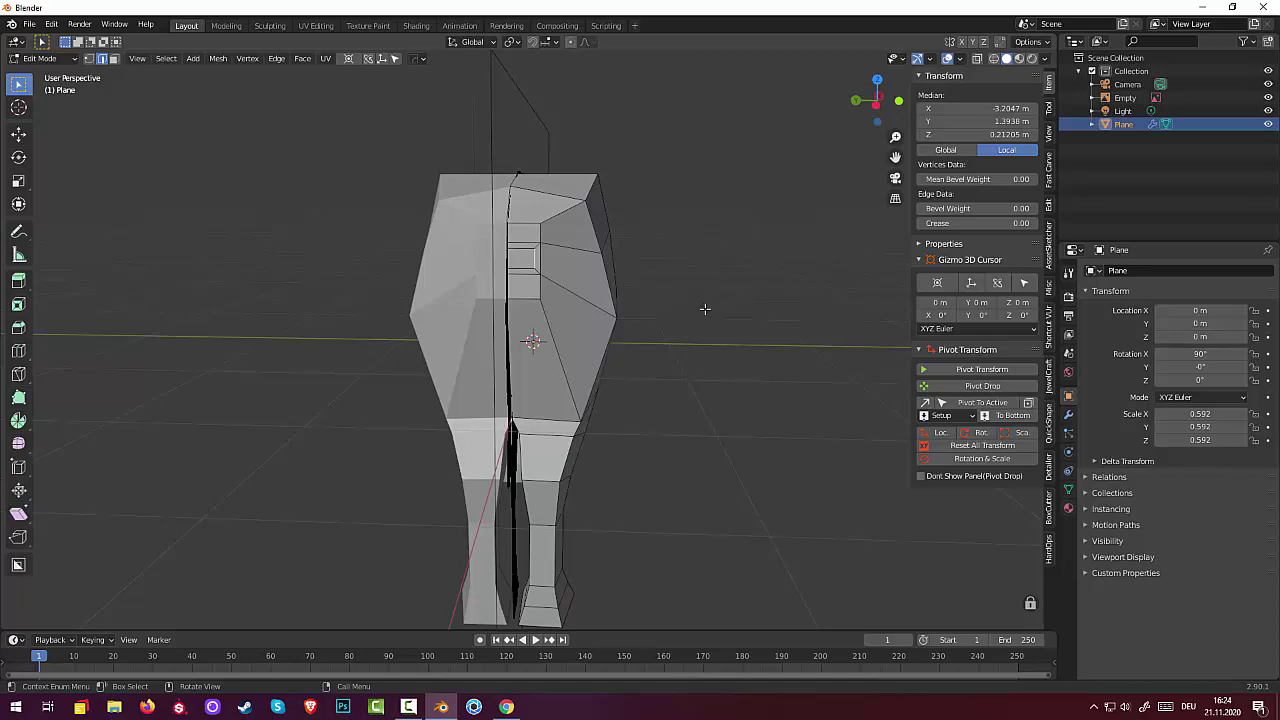
{"action": "key", "text": "g"}
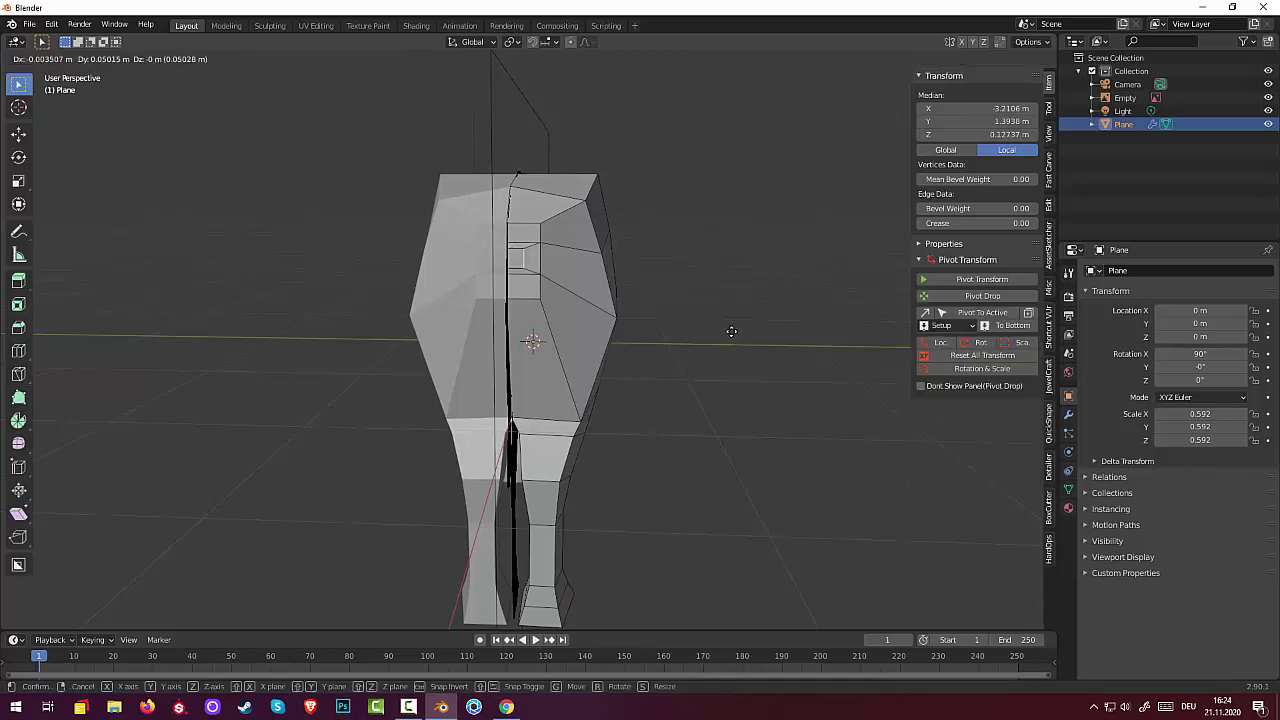
{"action": "key", "text": "y"}
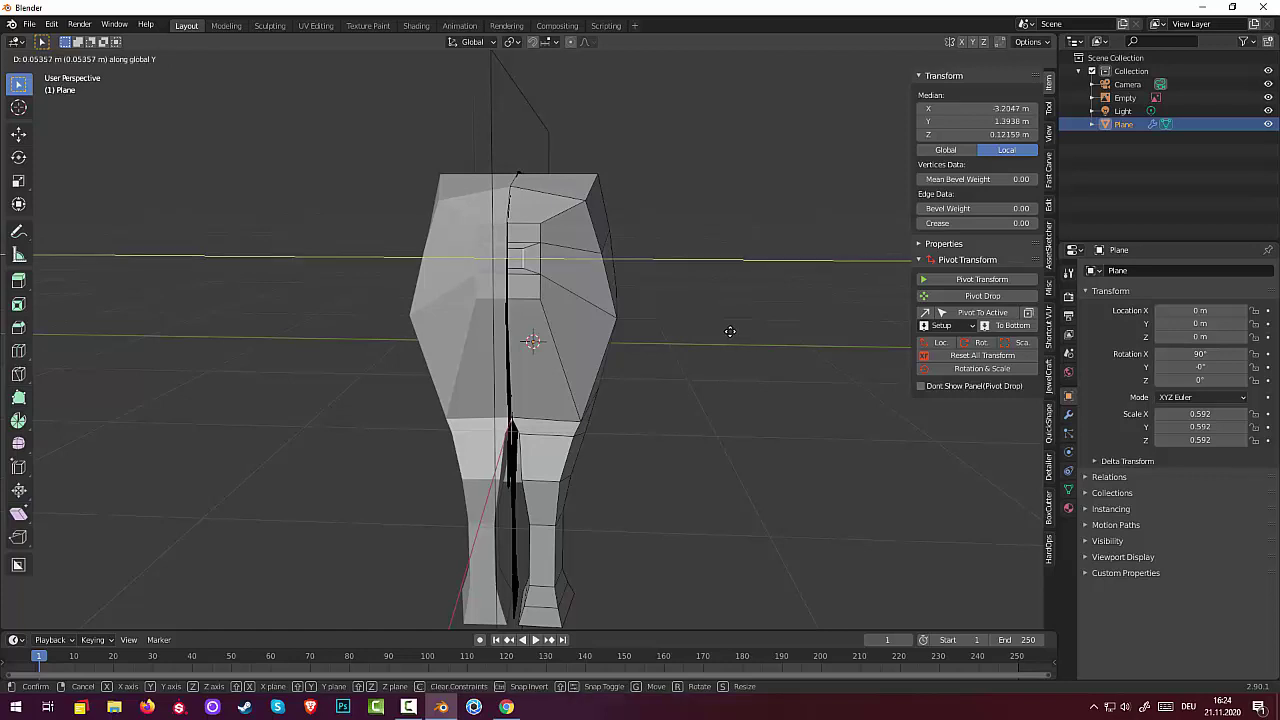
{"action": "left_click", "coordinate": [732, 330]}
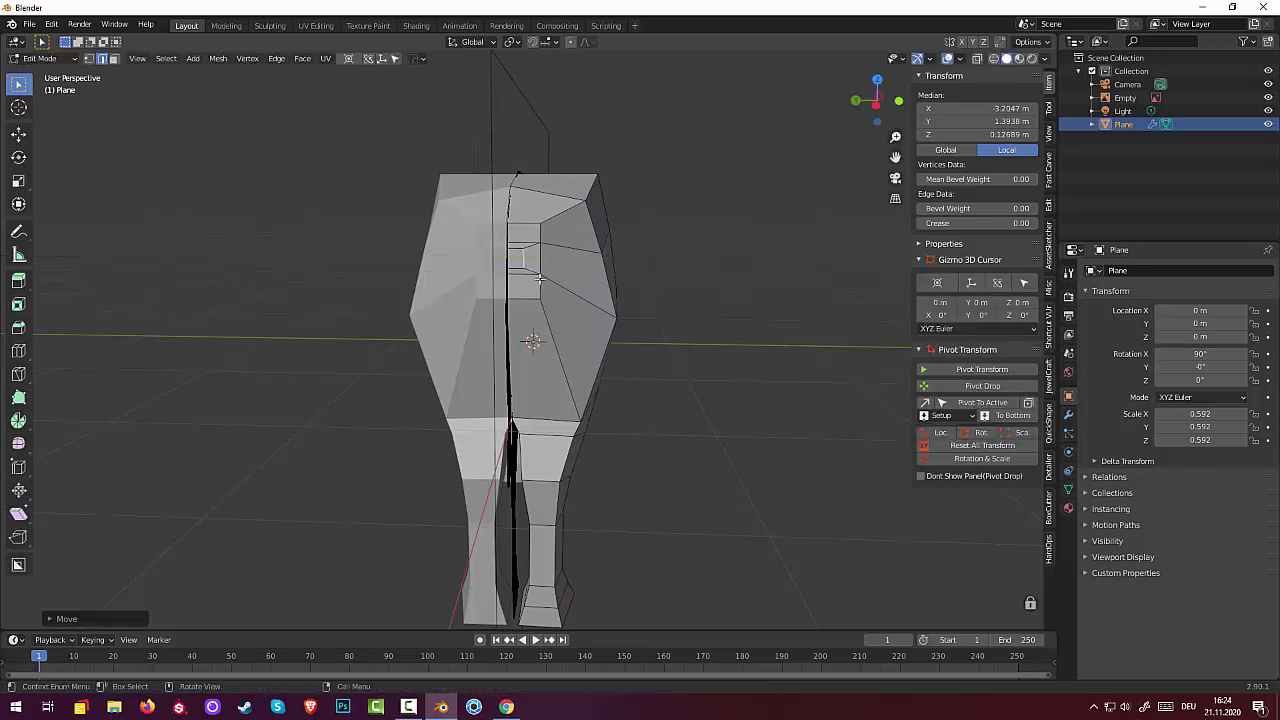
{"action": "left_click", "coordinate": [114, 59]}
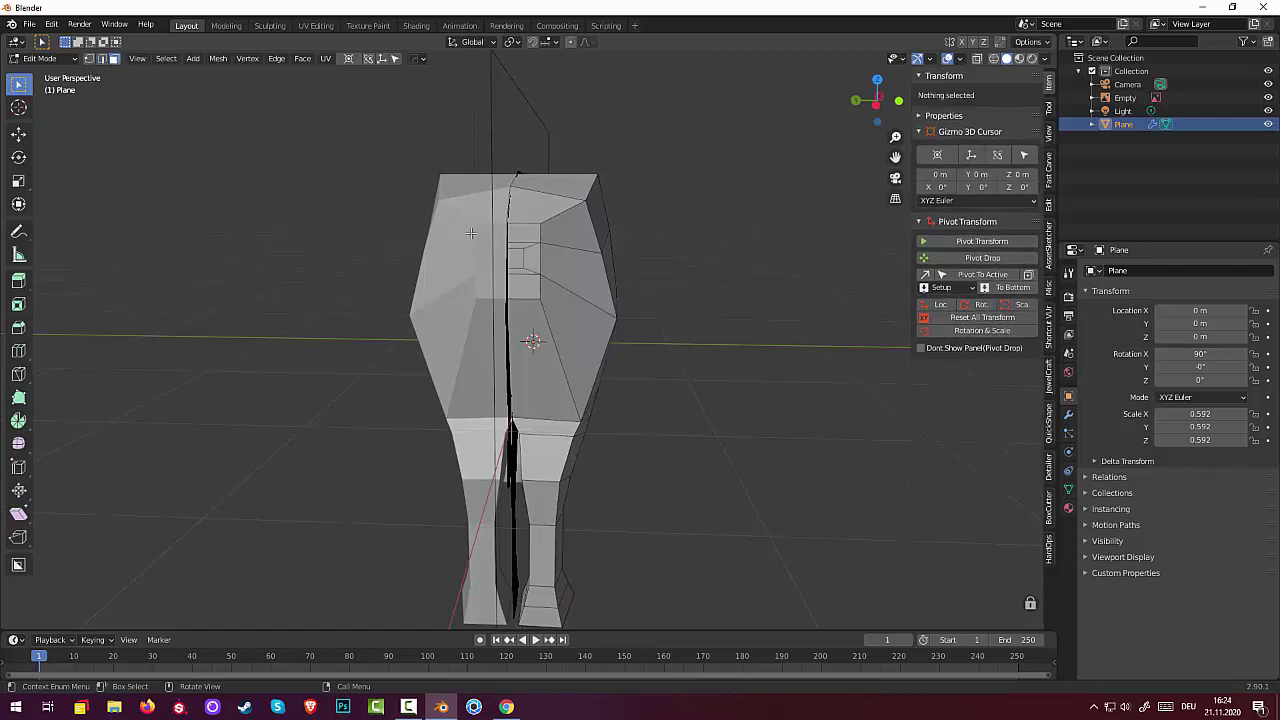
{"action": "left_click", "coordinate": [521, 263]}
Raise two pairs of inset vertices along Z to shape the tail base.
{"action": "mouse_move", "coordinate": [521, 263]}
{"action": "middle_mouse_down"}
{"action": "mouse_move", "coordinate": [434, 271]}
{"action": "mouse_move", "coordinate": [521, 269]}
{"action": "mouse_move", "coordinate": [426, 259]}
{"action": "mouse_move", "coordinate": [510, 276]}
{"action": "middle_mouse_up"}
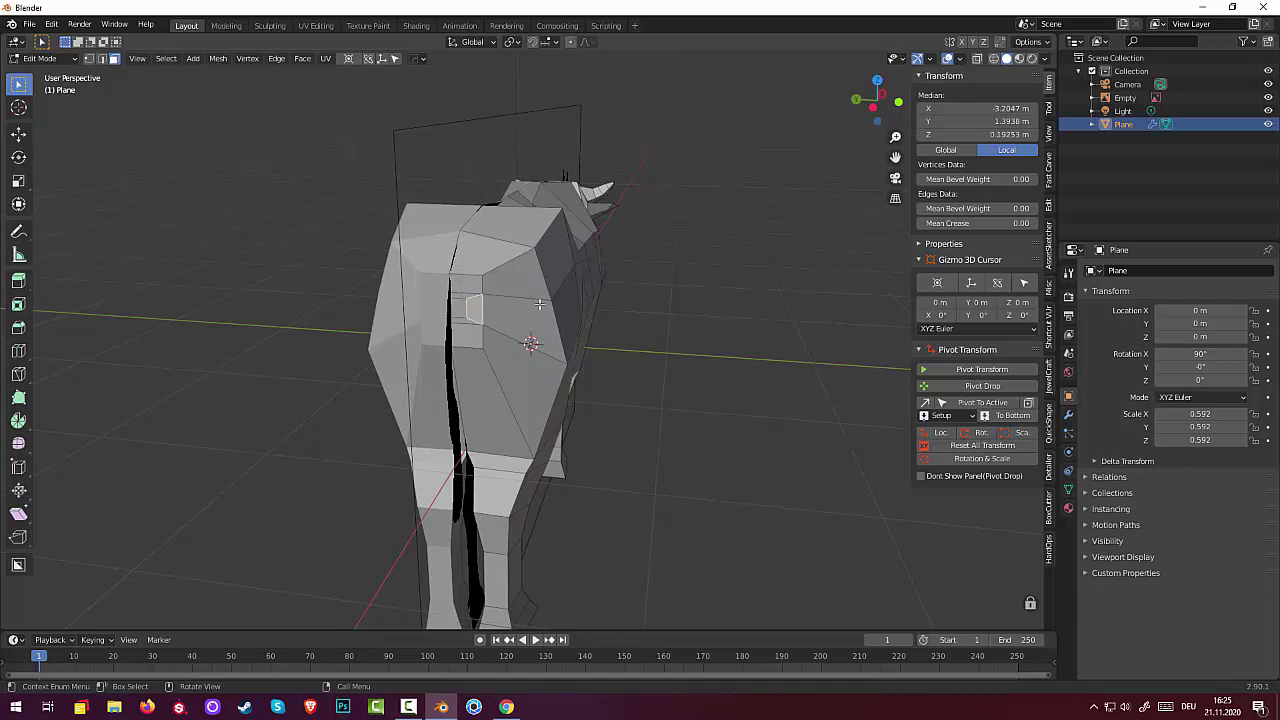
{"action": "left_click", "coordinate": [89, 58]}
{"action": "left_click", "coordinate": [483, 294]}
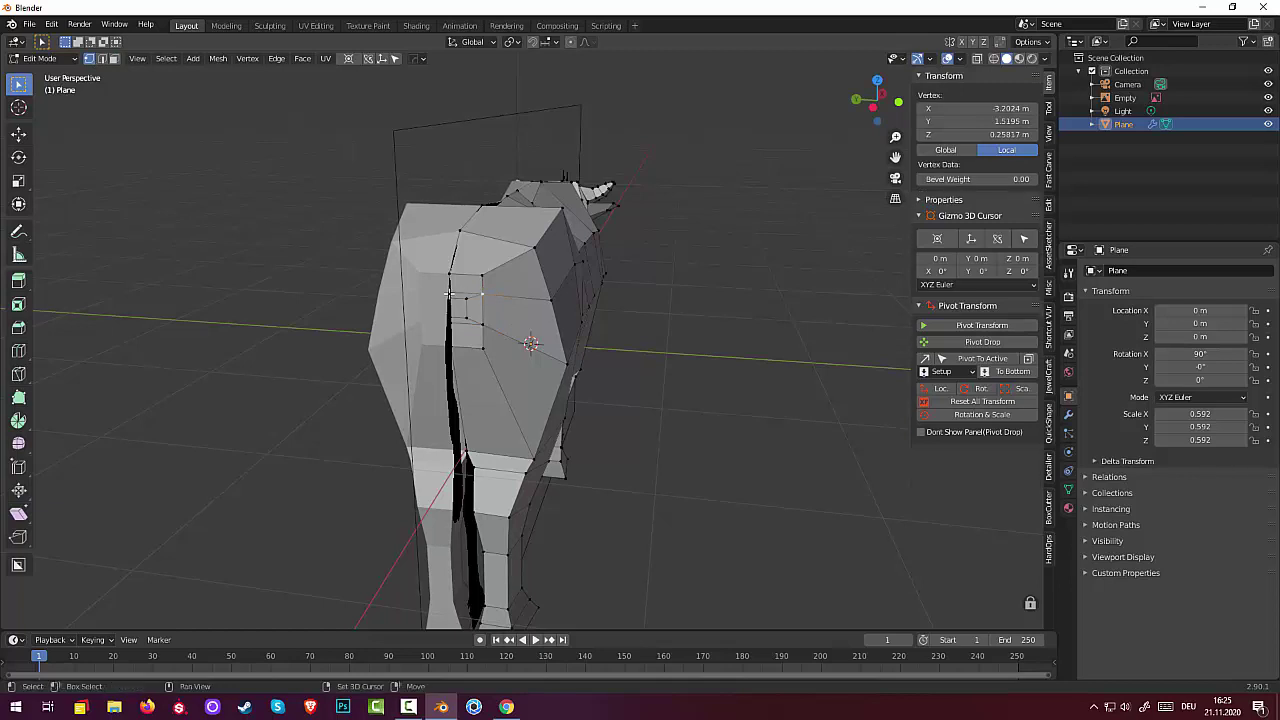
{"action": "left_click", "coordinate": [509, 308]}
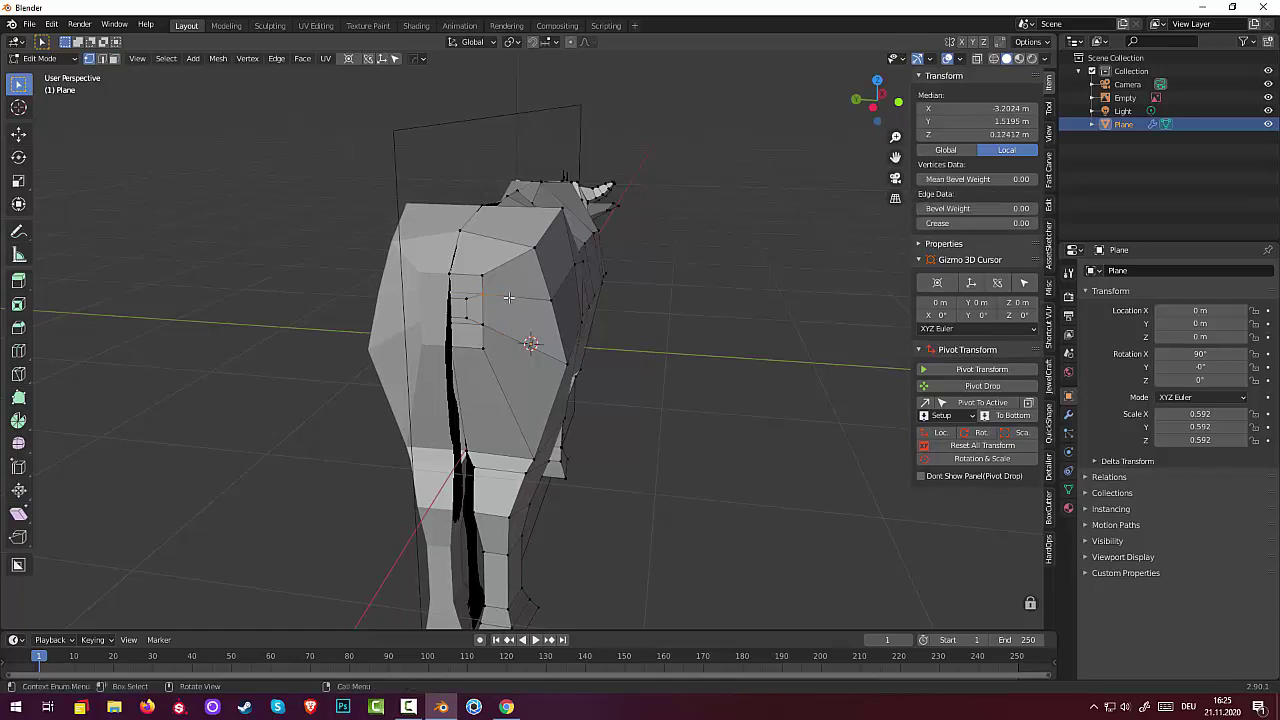
{"action": "key", "text": "g"}
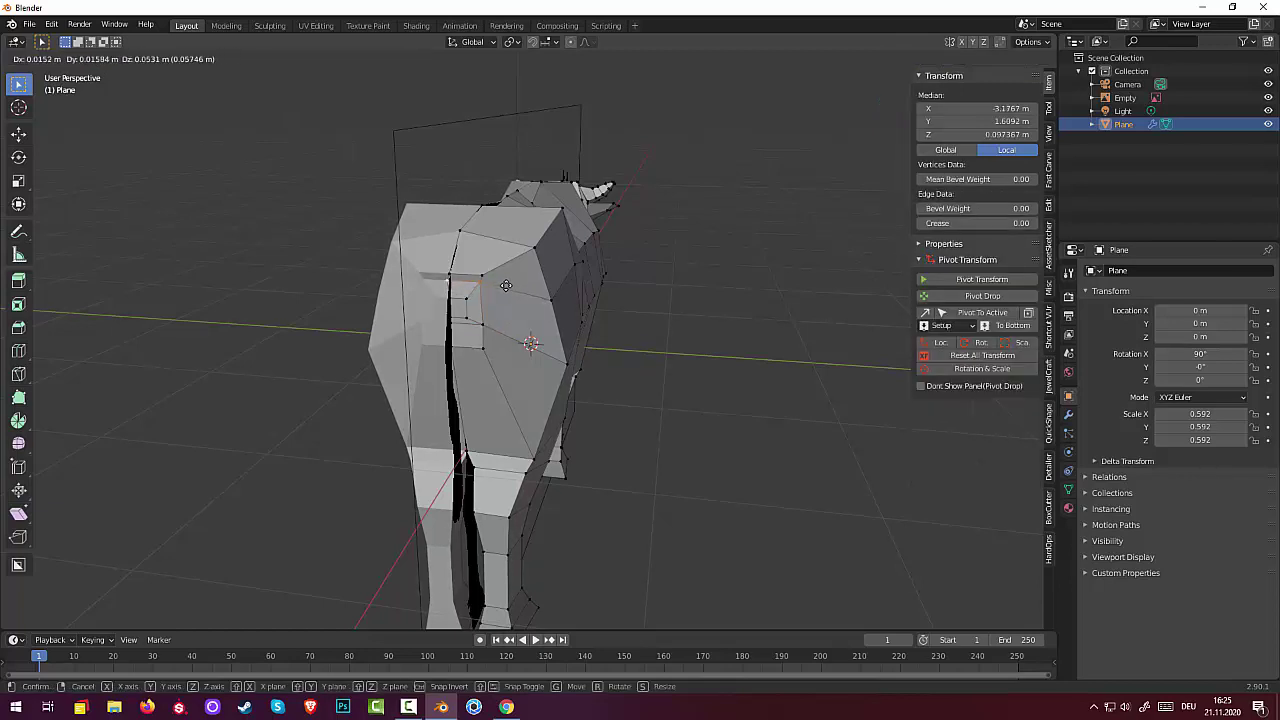
{"action": "key", "text": "z"}
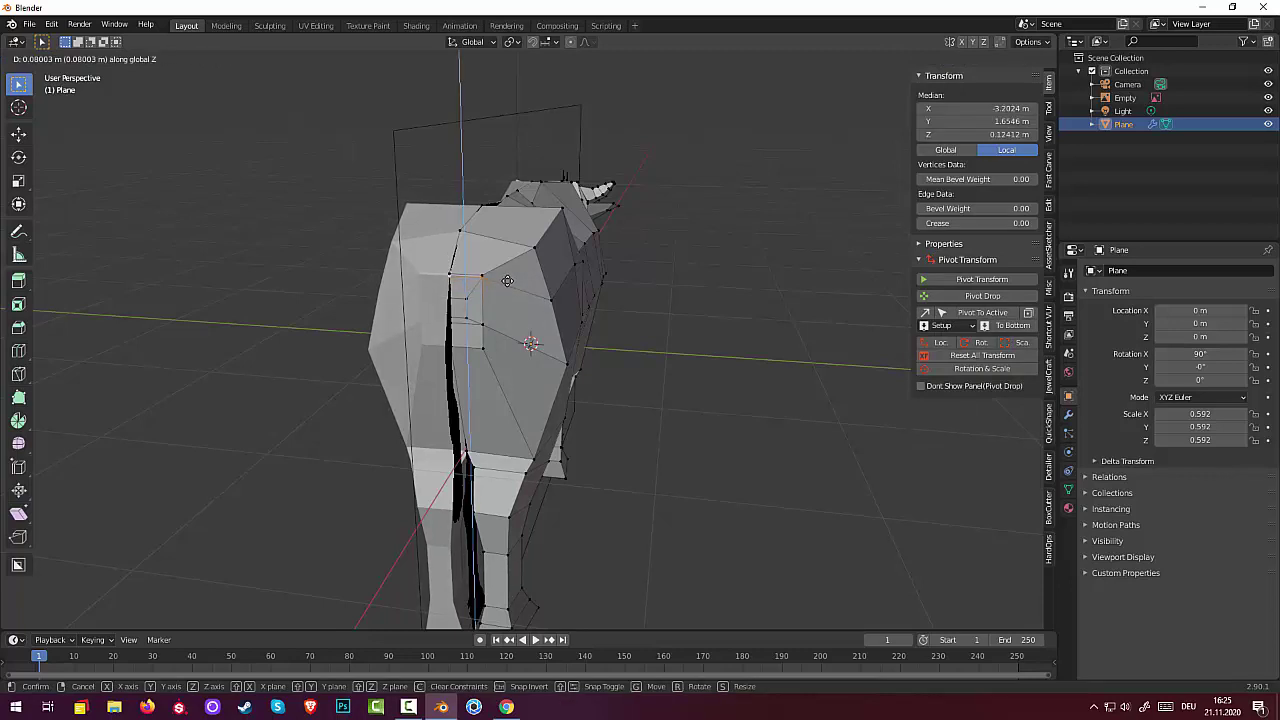
{"action": "left_click", "coordinate": [506, 282]}
{"action": "left_click", "coordinate": [467, 298]}
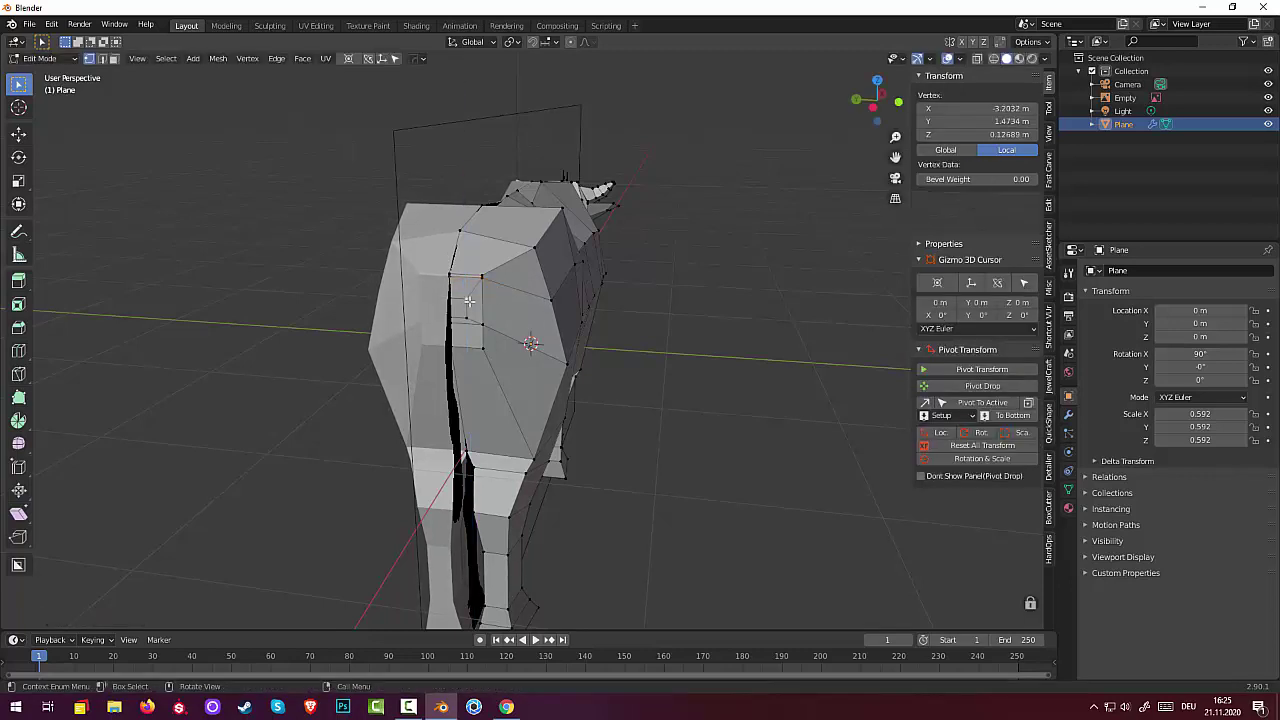
{"action": "left_click", "coordinate": [455, 316], "text": "shift"}
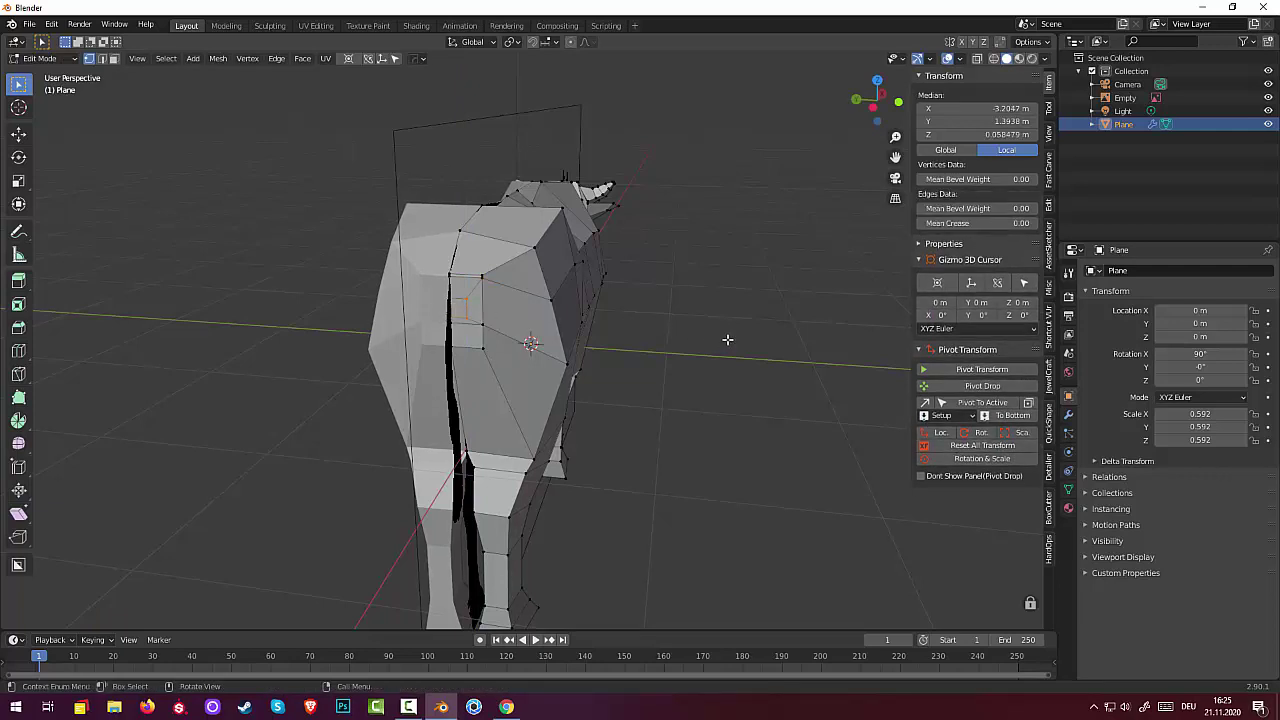
{"action": "key", "text": "g"}
{"action": "key", "text": "z"}
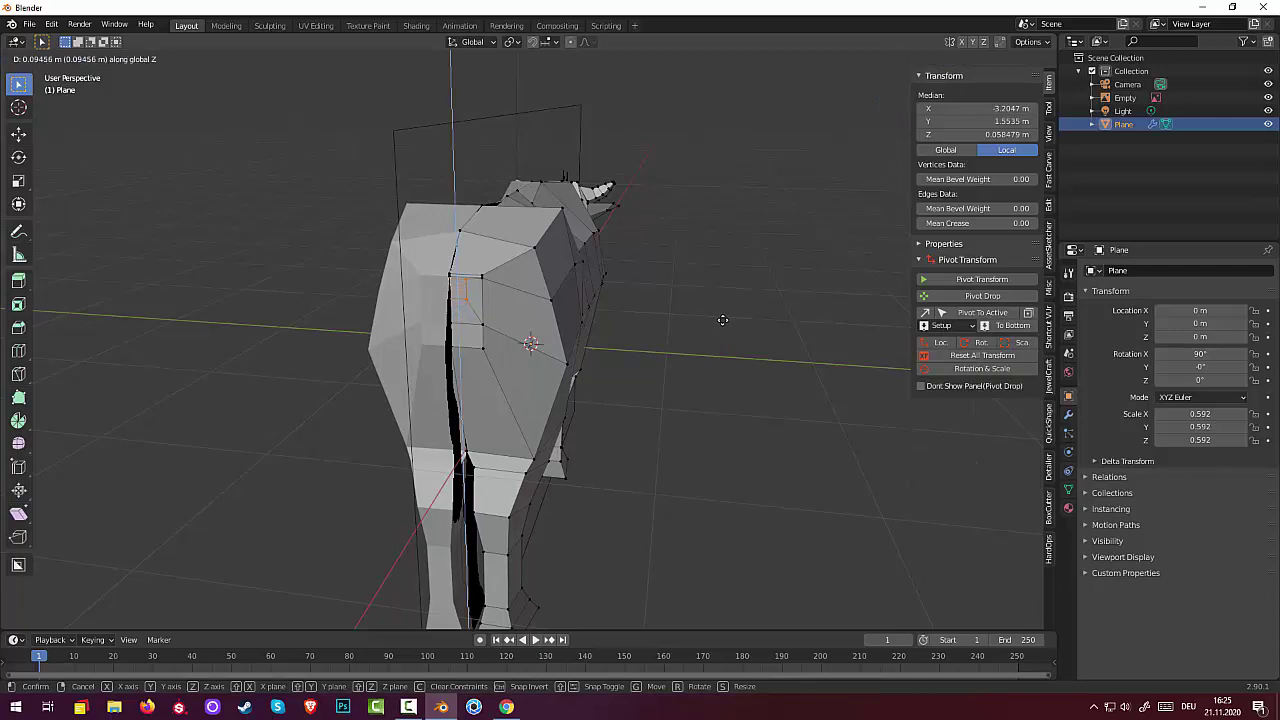
{"action": "left_click", "coordinate": [720, 323]}
Check the cow from several angles, ending in Front Orthographic view.
{"action": "middle_click_drag", "start_coordinate": [720, 323], "coordinate": [641, 321]}
{"action": "middle_click_drag", "start_coordinate": [370, 364], "coordinate": [371, 354]}
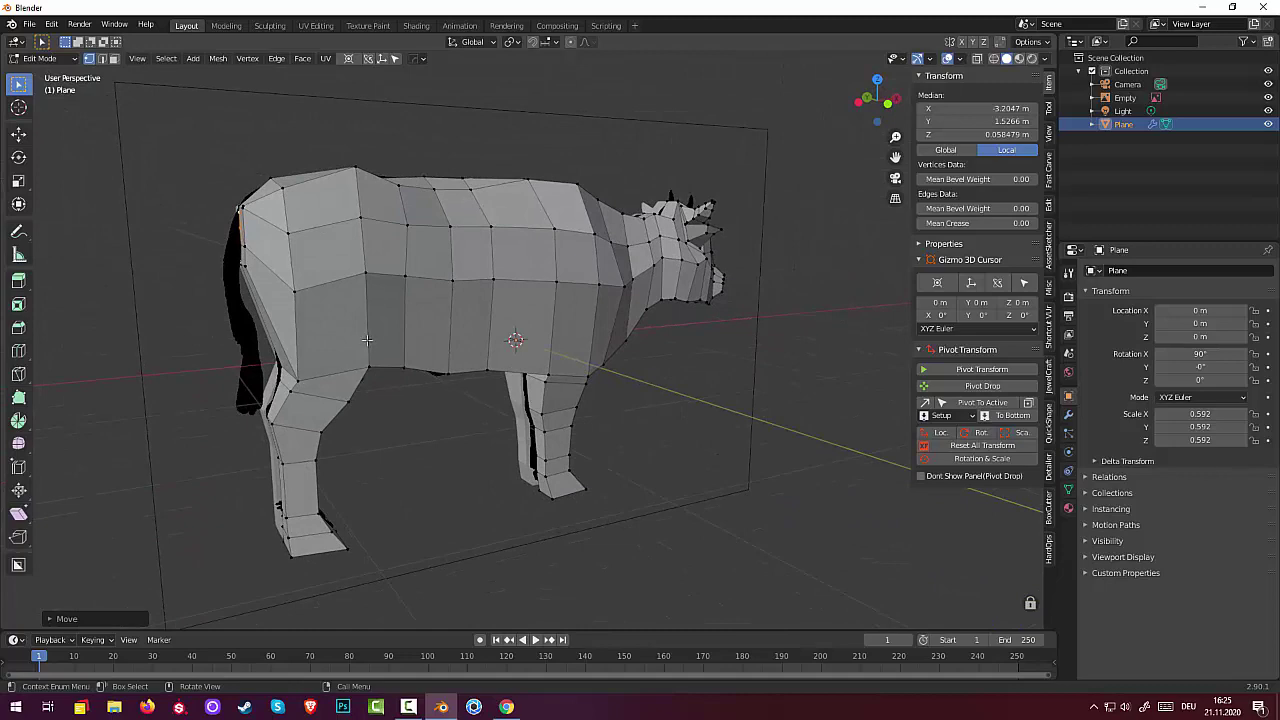
{"action": "key", "text": "KP_1"}
{"action": "key", "text": "KP_3"}
{"action": "key", "text": "KP_1"}
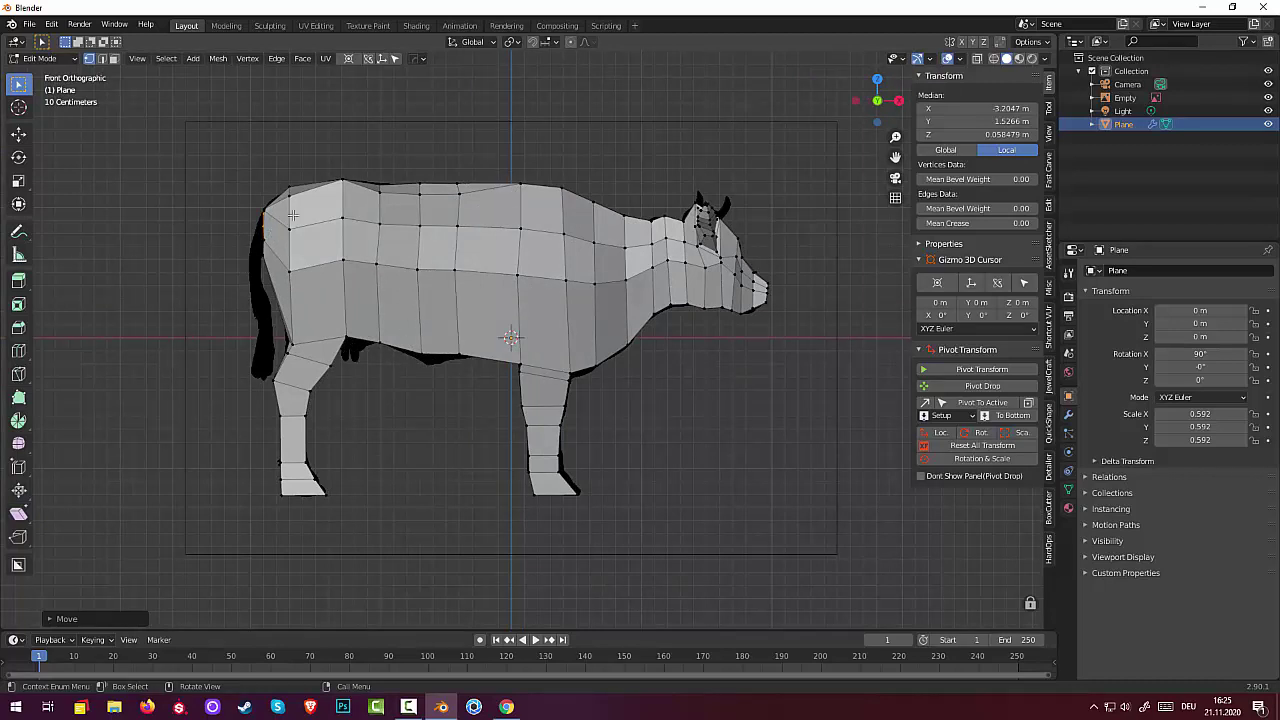
{"action": "mouse_move", "coordinate": [555, 316]}
{"action": "middle_mouse_down"}
{"action": "mouse_move", "coordinate": [436, 293]}
{"action": "mouse_move", "coordinate": [627, 318]}
{"action": "mouse_move", "coordinate": [519, 286]}
{"action": "middle_mouse_up"}
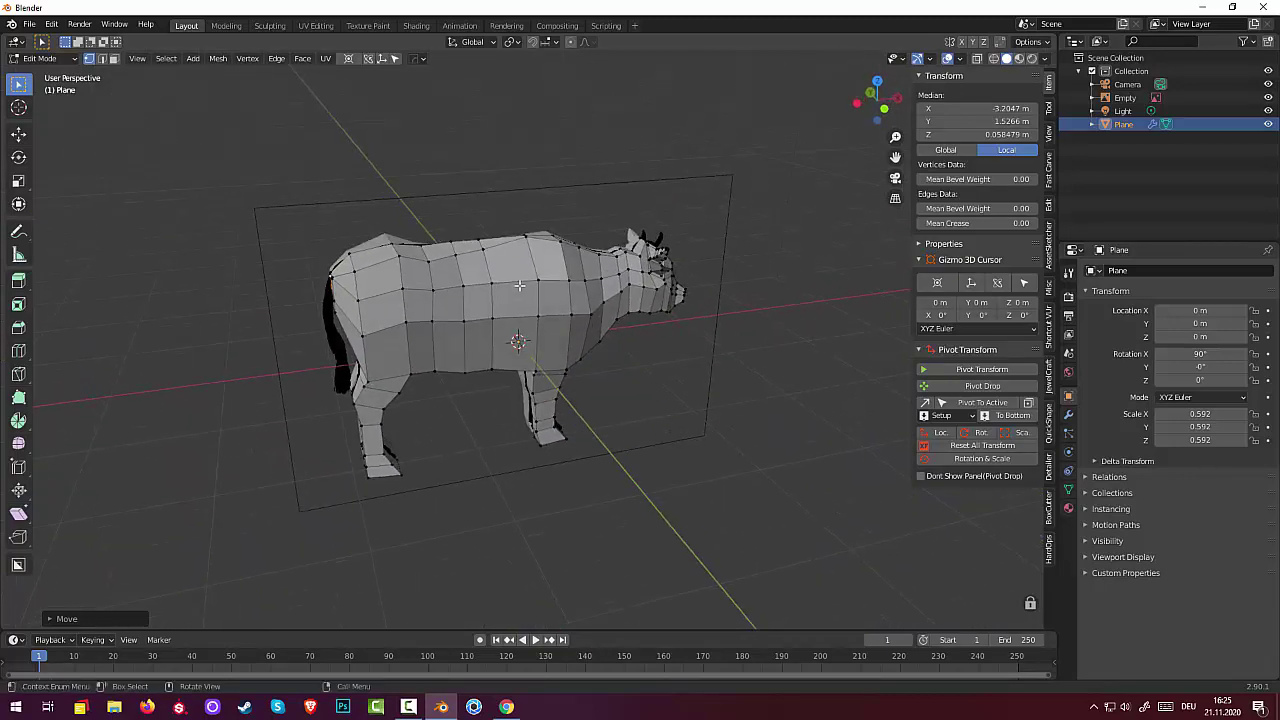
{"action": "scroll", "coordinate": [386, 277], "scroll_direction": "up", "scroll_amount": 2}
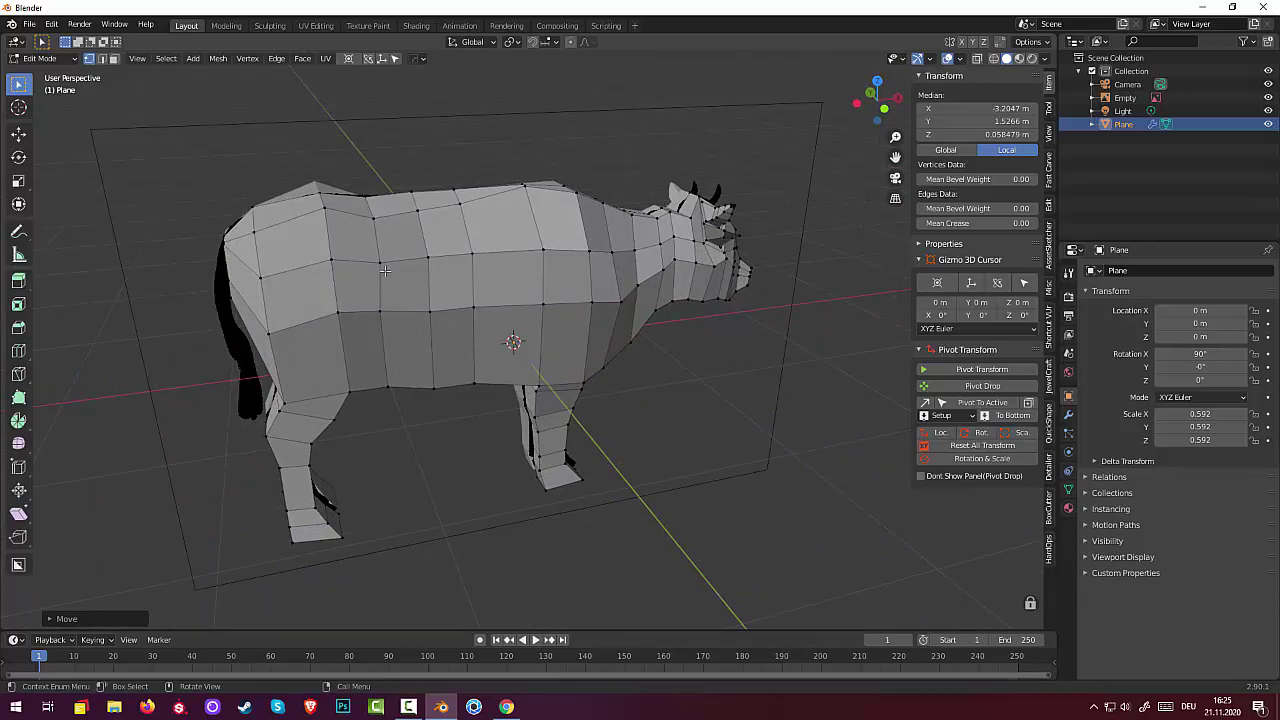
{"action": "key", "text": "KP_3"}
{"action": "key", "text": "KP_5"}
{"action": "key", "text": "KP_0"}
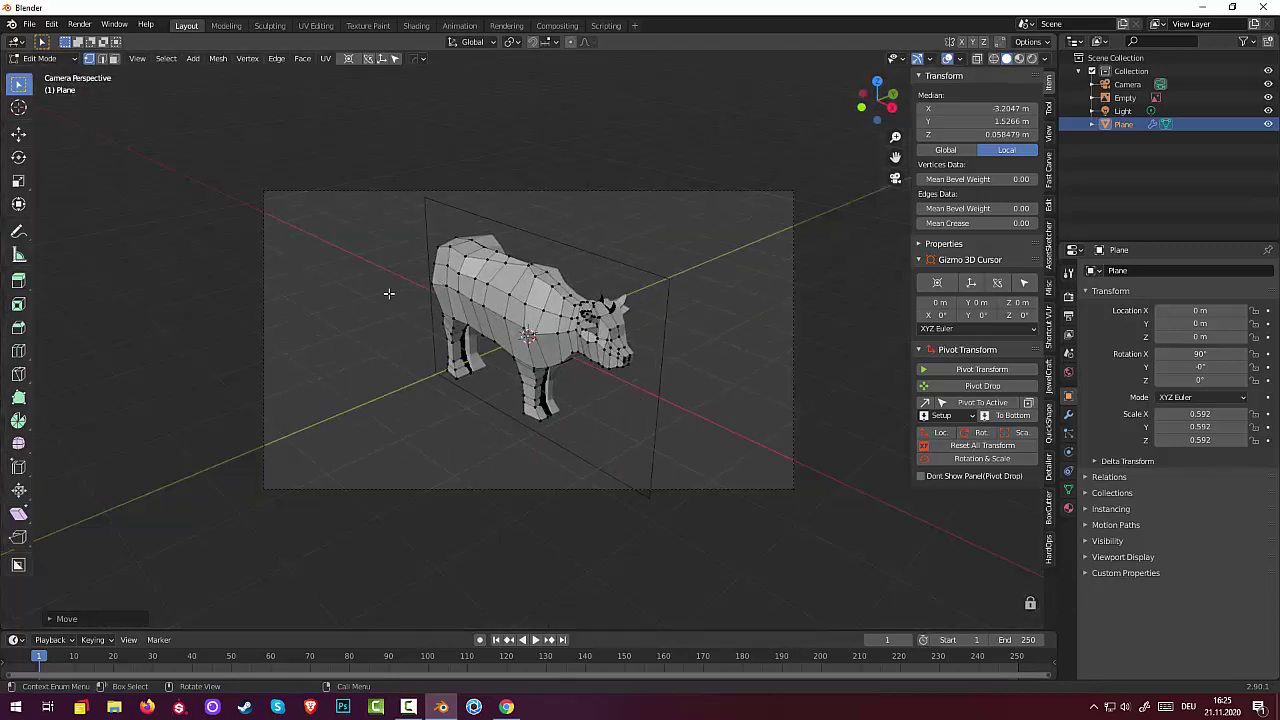
{"action": "key", "text": "KP_1"}
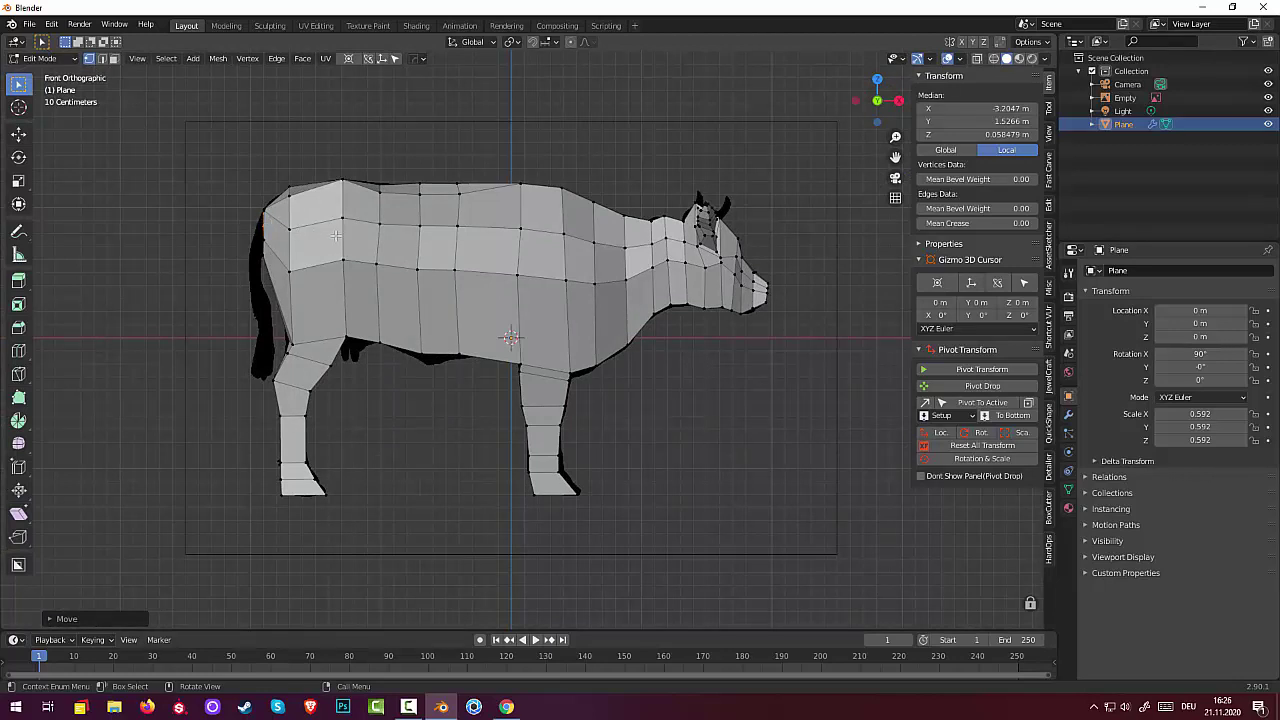
Extrude and rotate the first two tail segments out from the rump.
{"action": "key", "text": "e"}
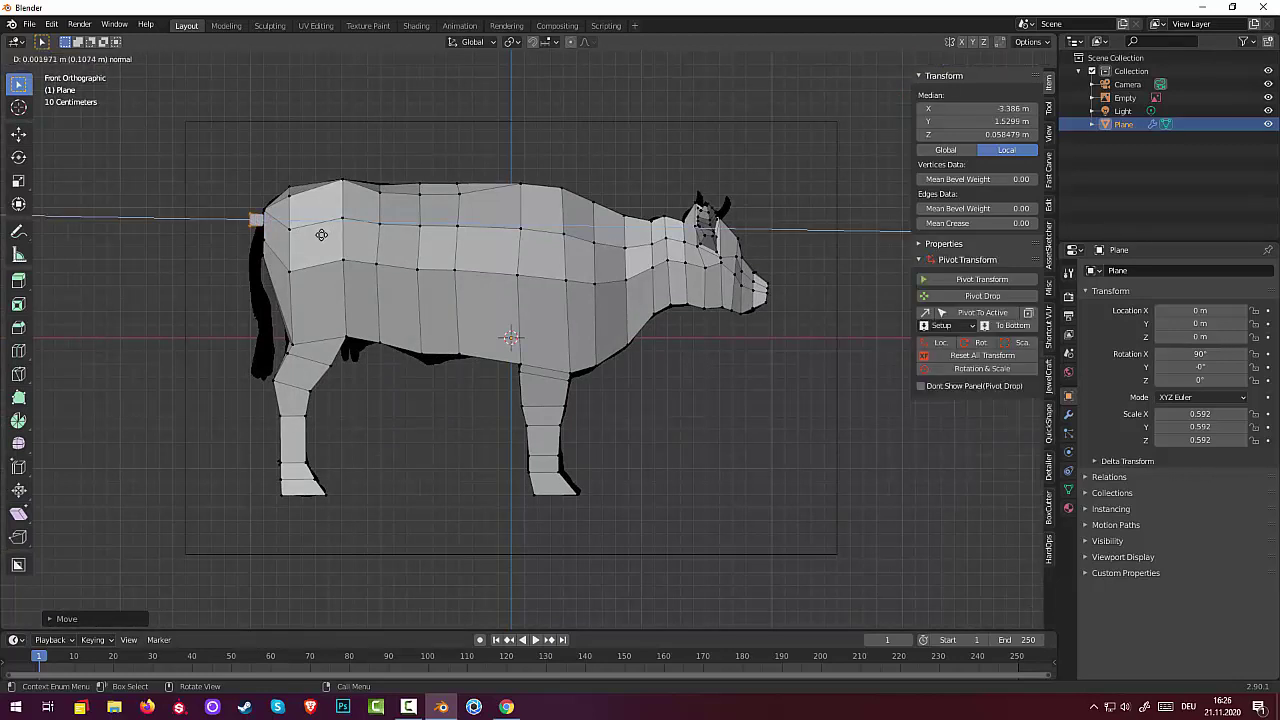
{"action": "left_click", "coordinate": [328, 234]}
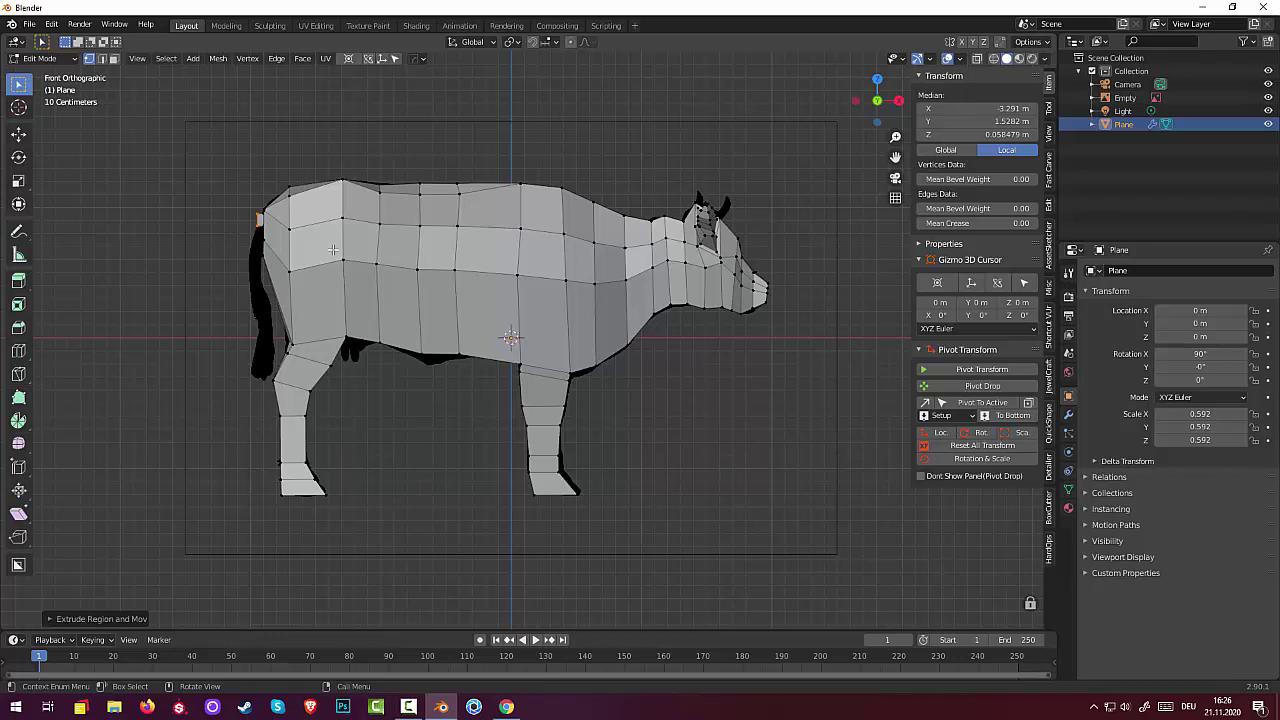
{"action": "key", "text": "r"}
{"action": "left_click", "coordinate": [328, 185]}
{"action": "key", "text": "e"}
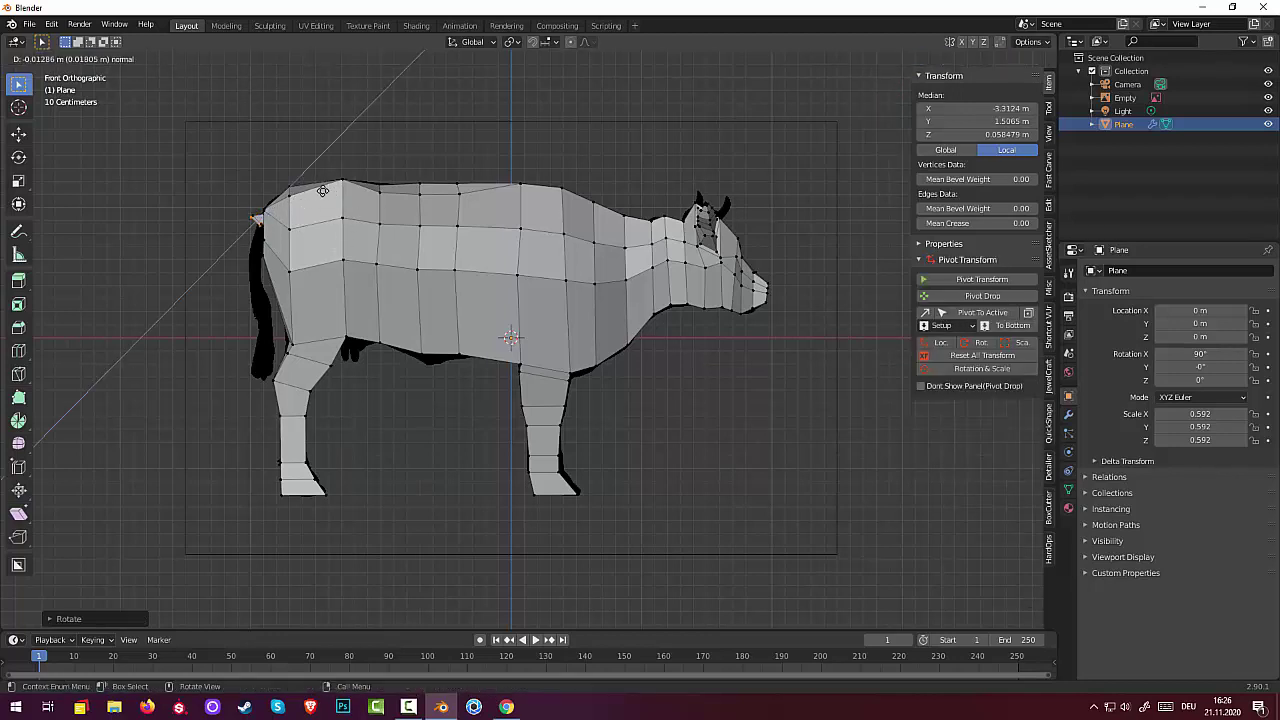
{"action": "left_click", "coordinate": [327, 202]}
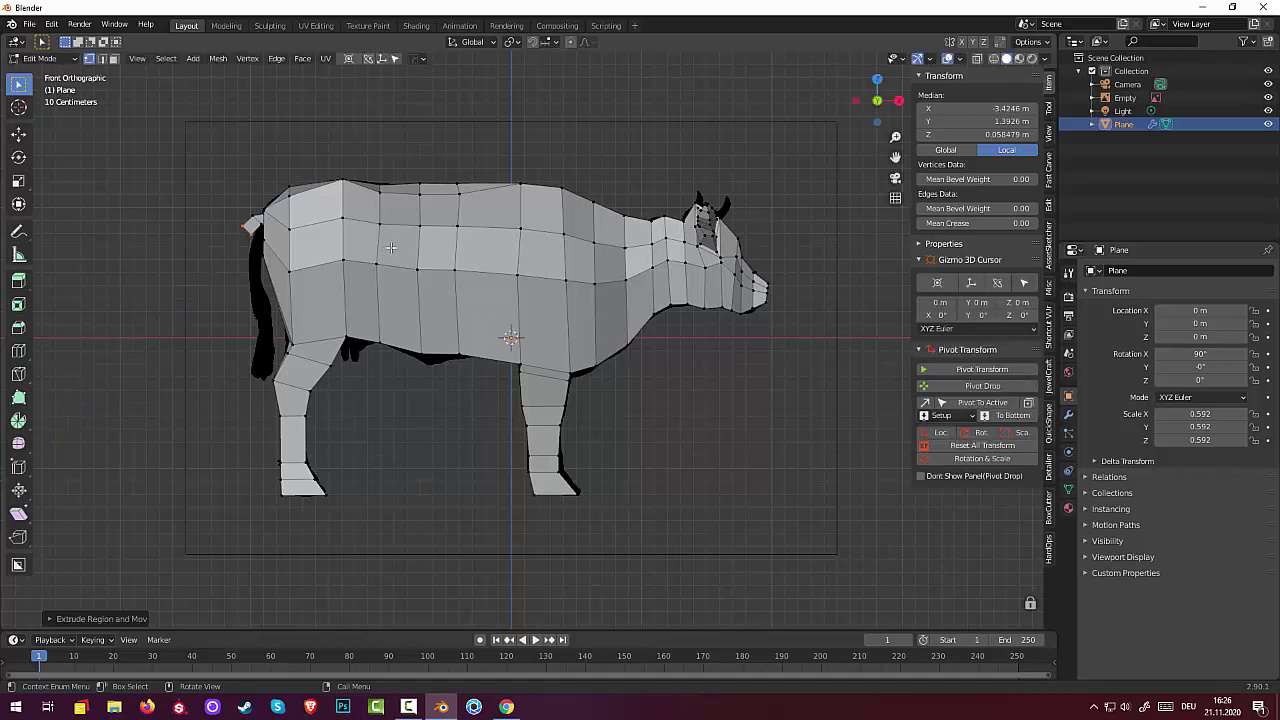
{"action": "key", "text": "r"}
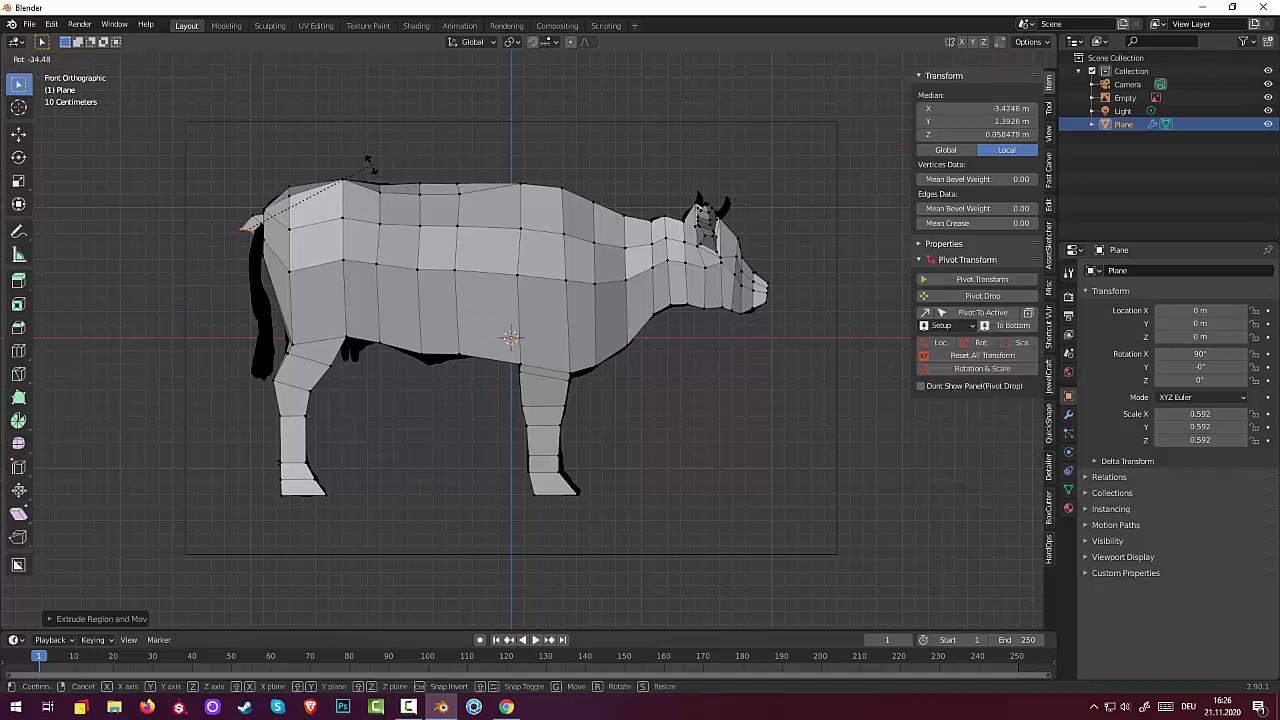
{"action": "left_click", "coordinate": [370, 168]}
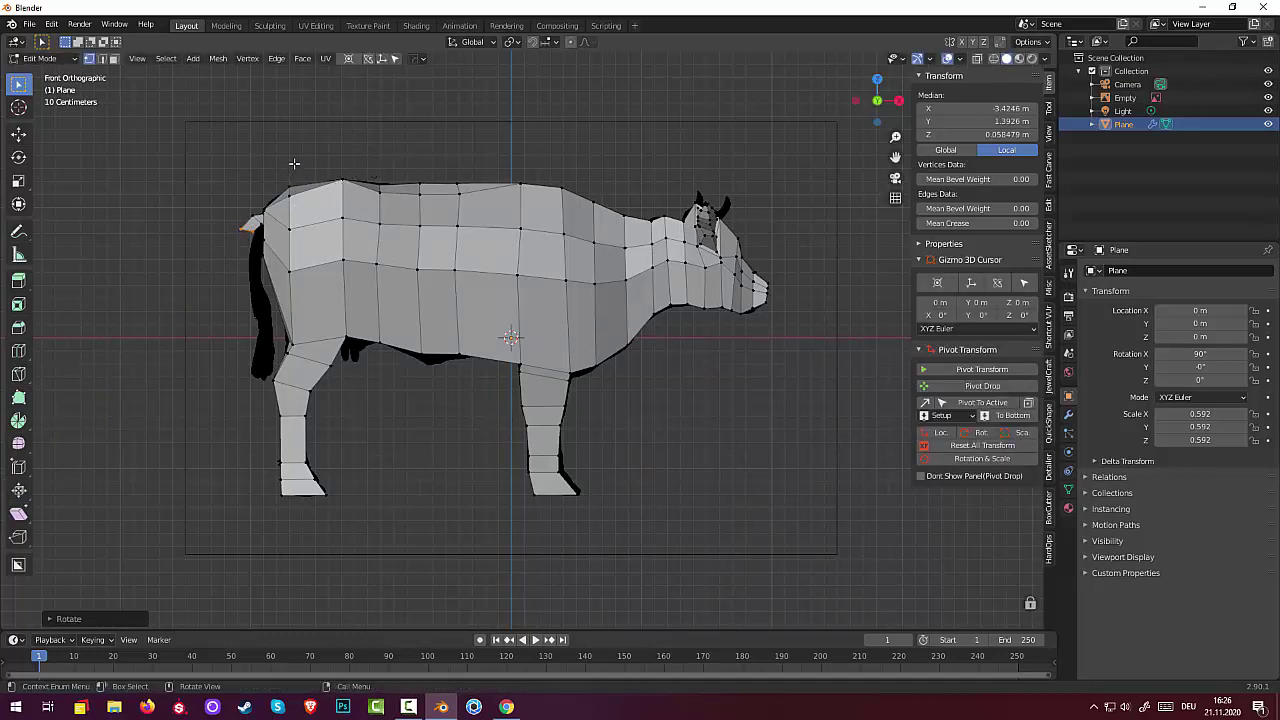
{"action": "key", "text": "s"}
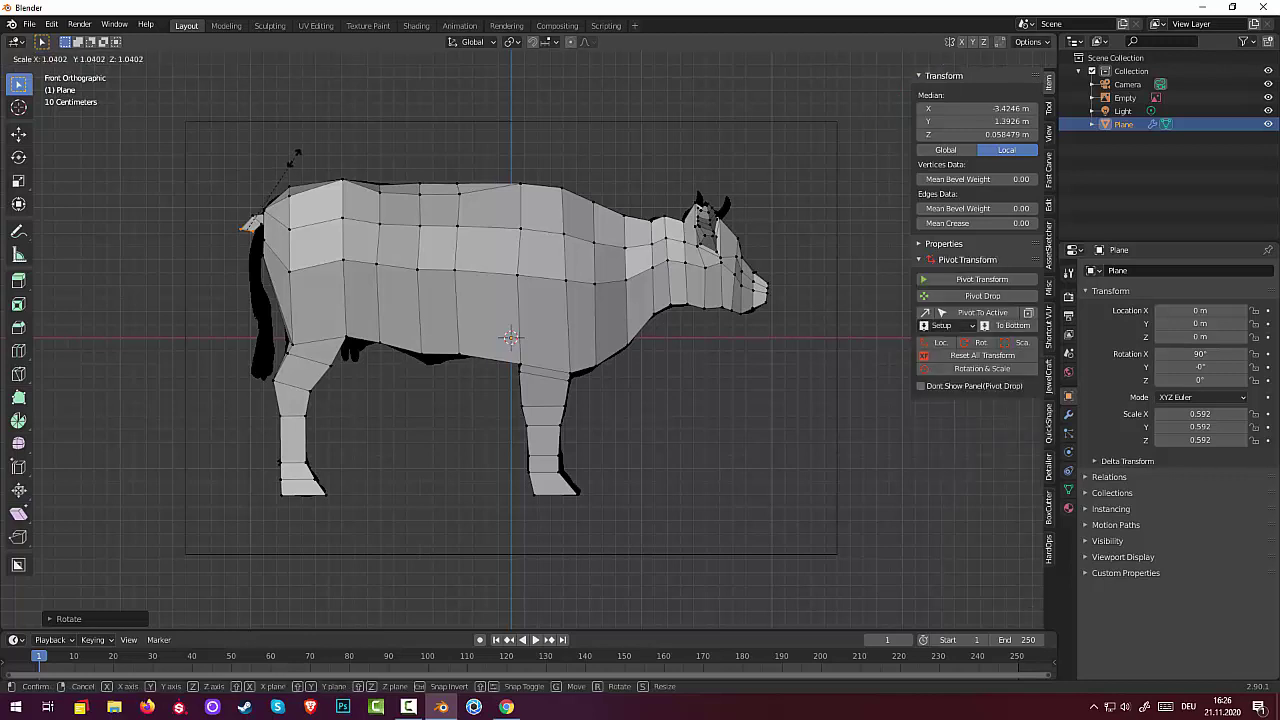
{"action": "key", "text": "Escape"}
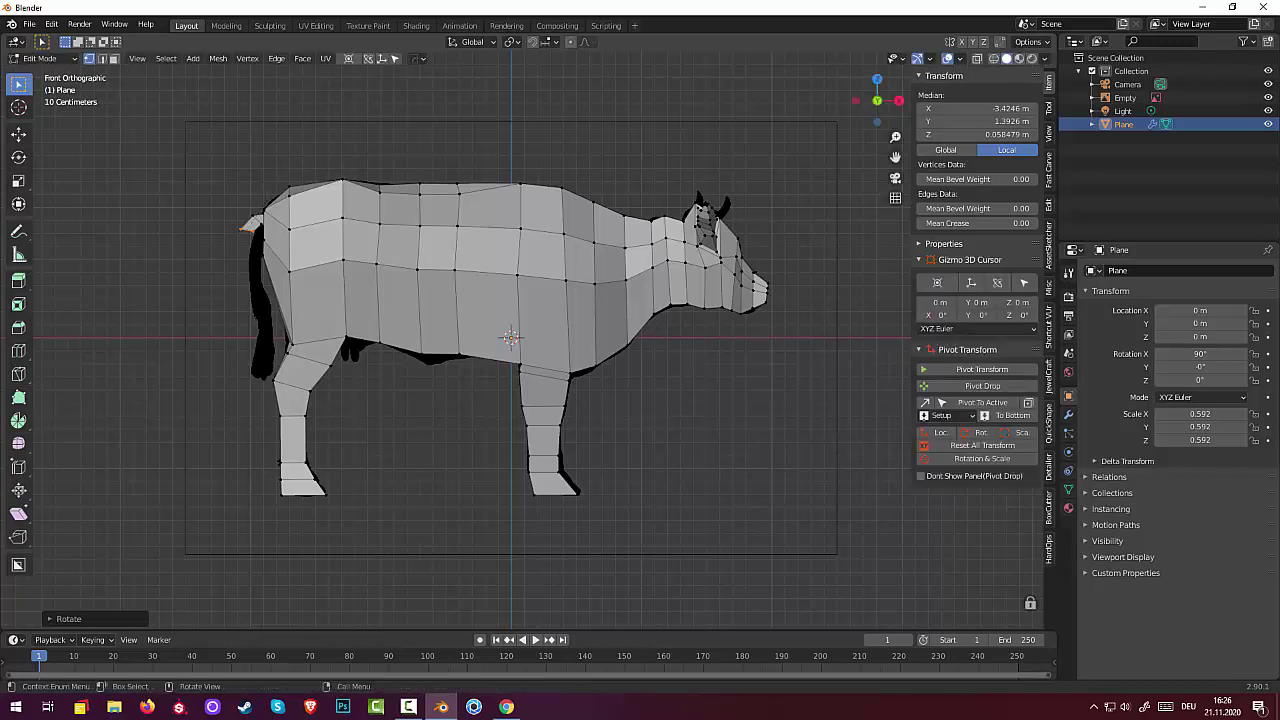
Extrude the tail downward, reposition it along Z, and slightly rescale its end.
{"action": "key", "text": "e"}
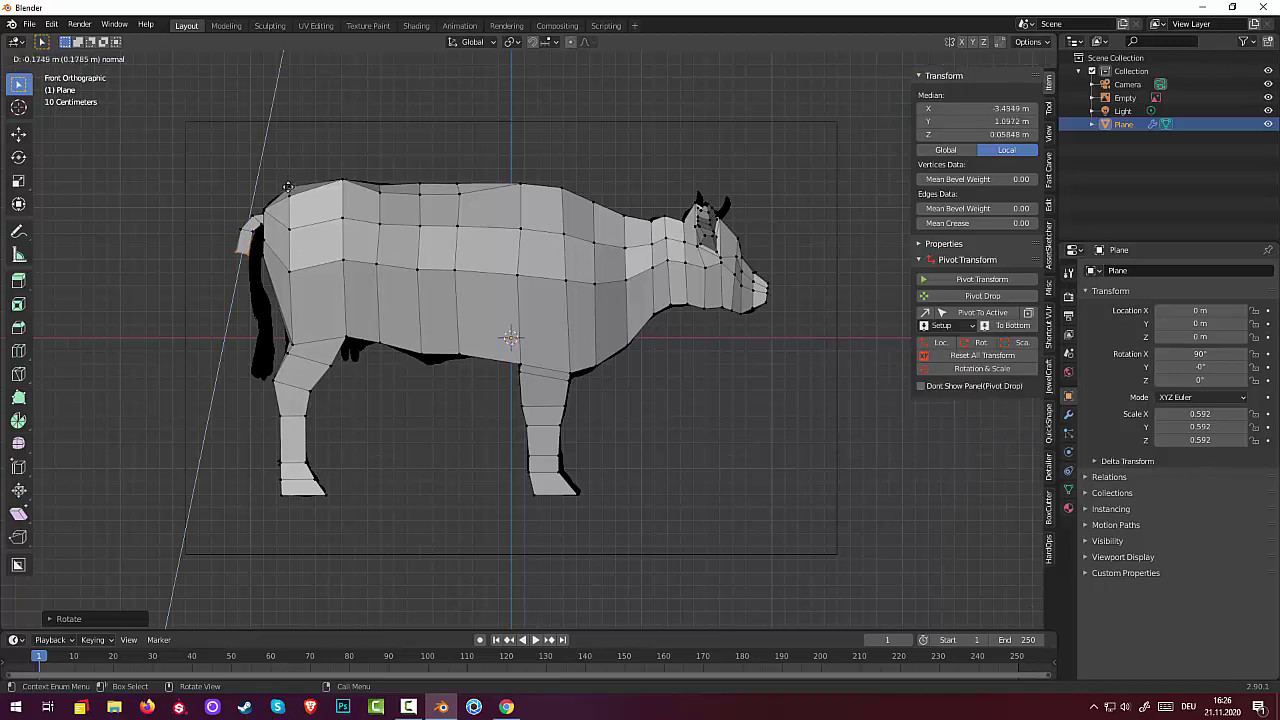
{"action": "left_click", "coordinate": [290, 222]}
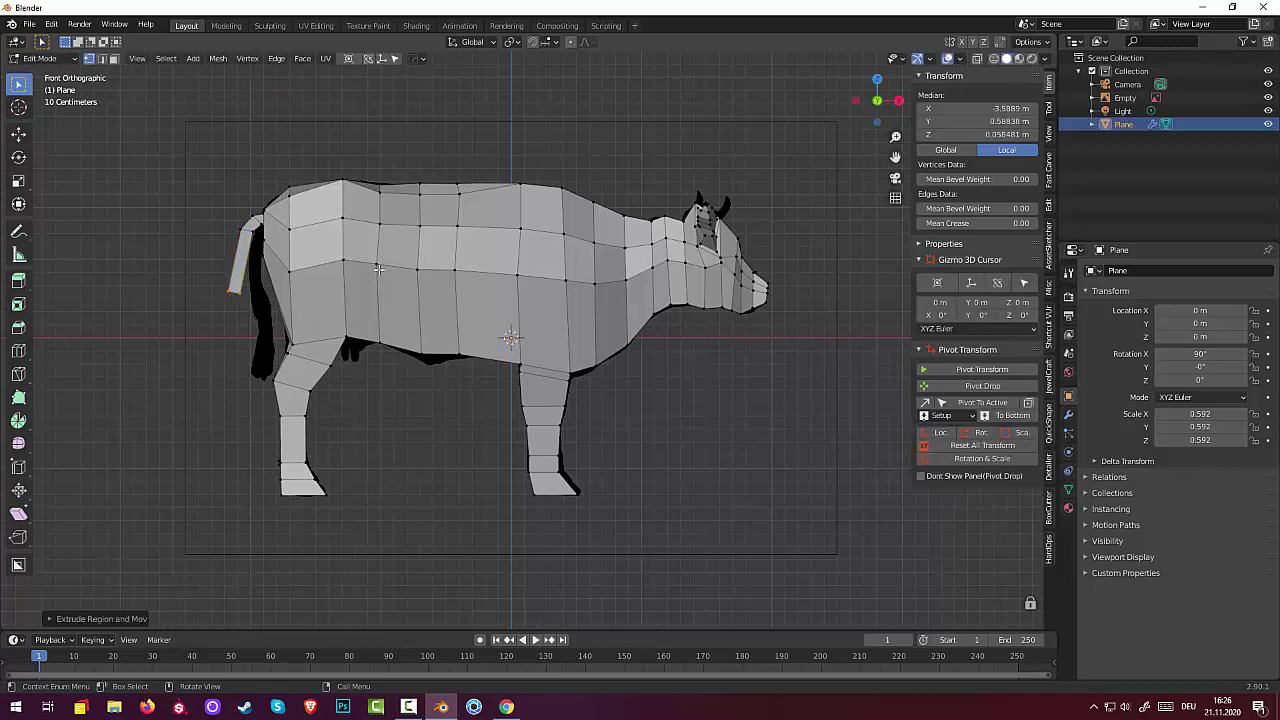
{"action": "key", "text": "g"}
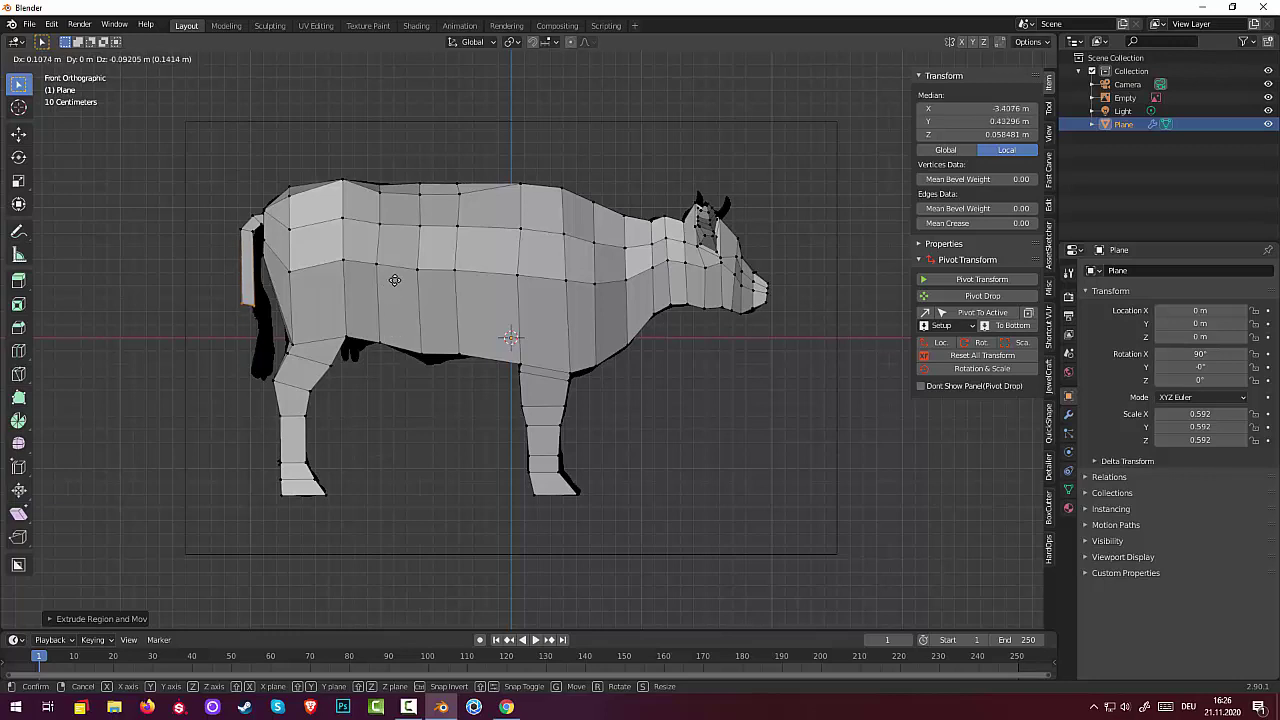
{"action": "left_click", "coordinate": [399, 300]}
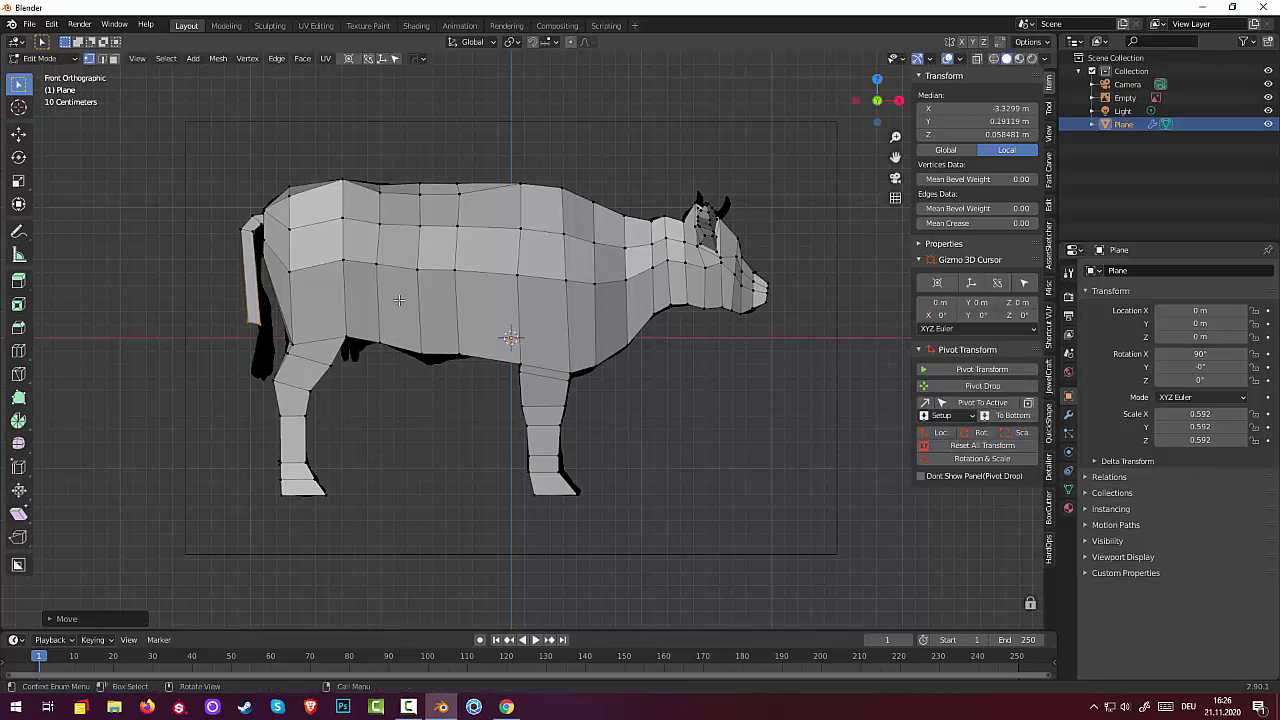
{"action": "key", "text": "g"}
{"action": "key", "text": "z"}
{"action": "key", "text": "z"}
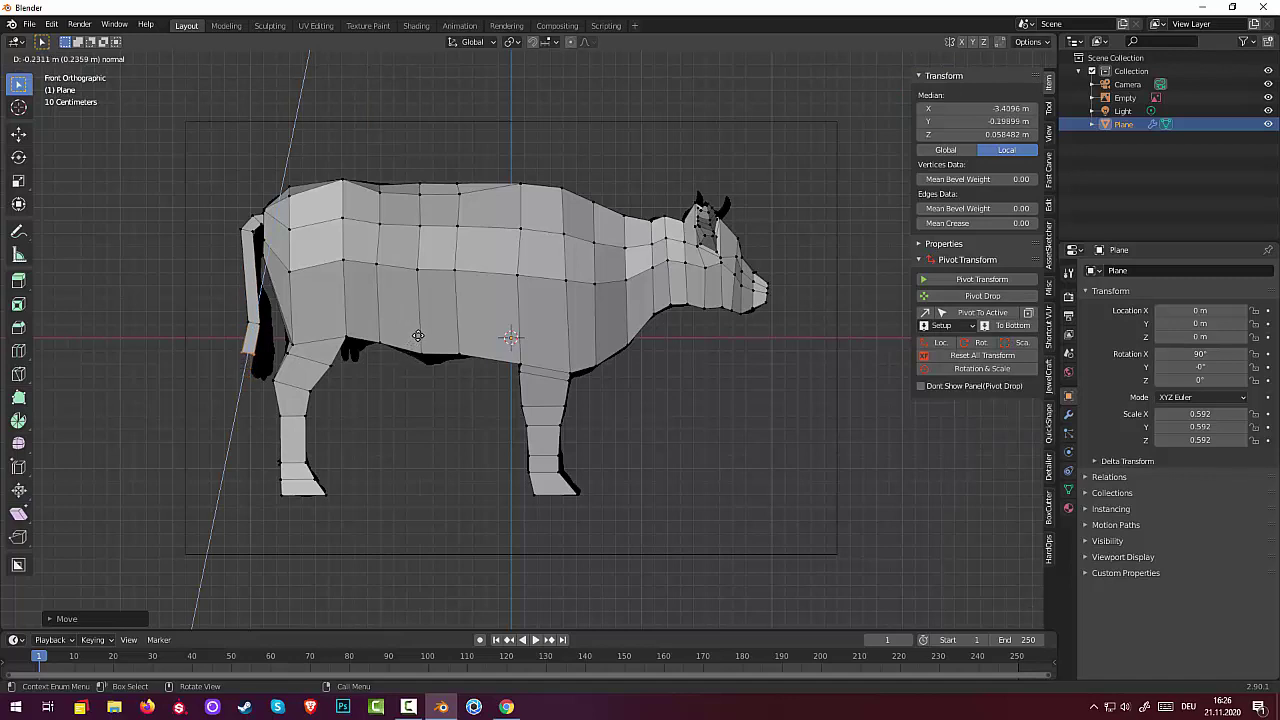
{"action": "left_click", "coordinate": [415, 340]}
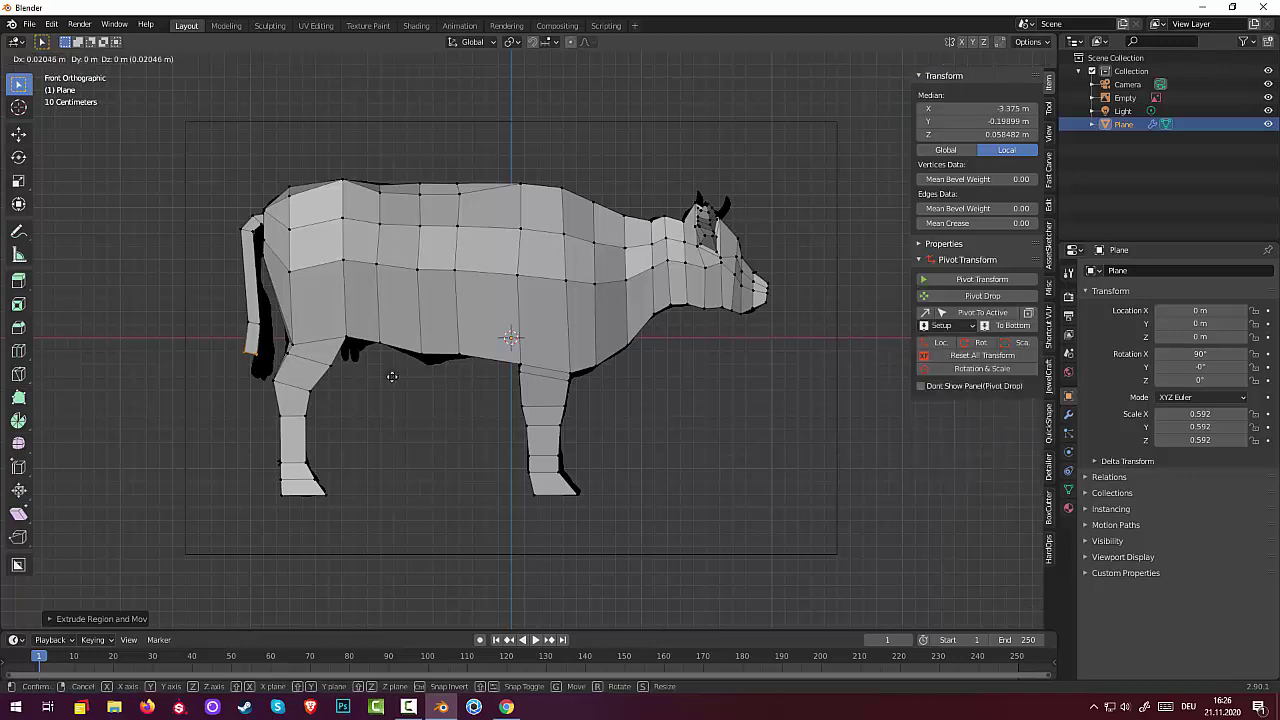
{"action": "key", "text": "g"}
{"action": "left_click", "coordinate": [394, 377]}
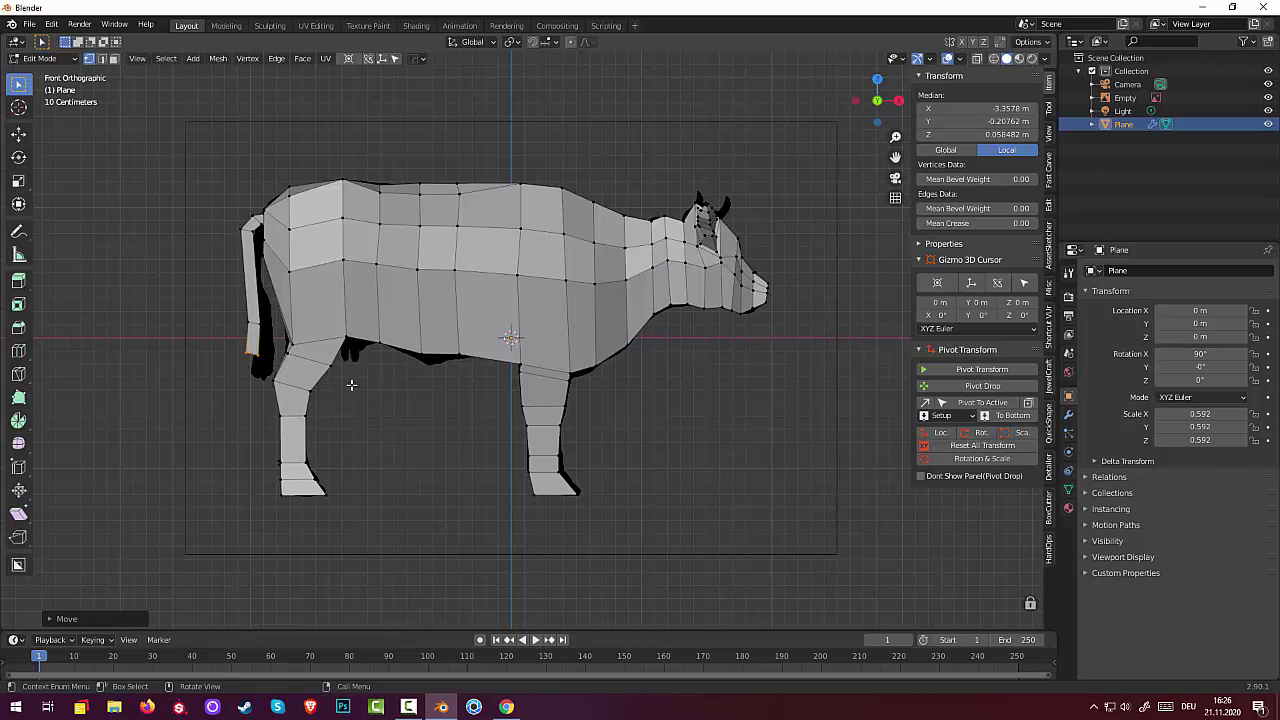
{"action": "key", "text": "s"}
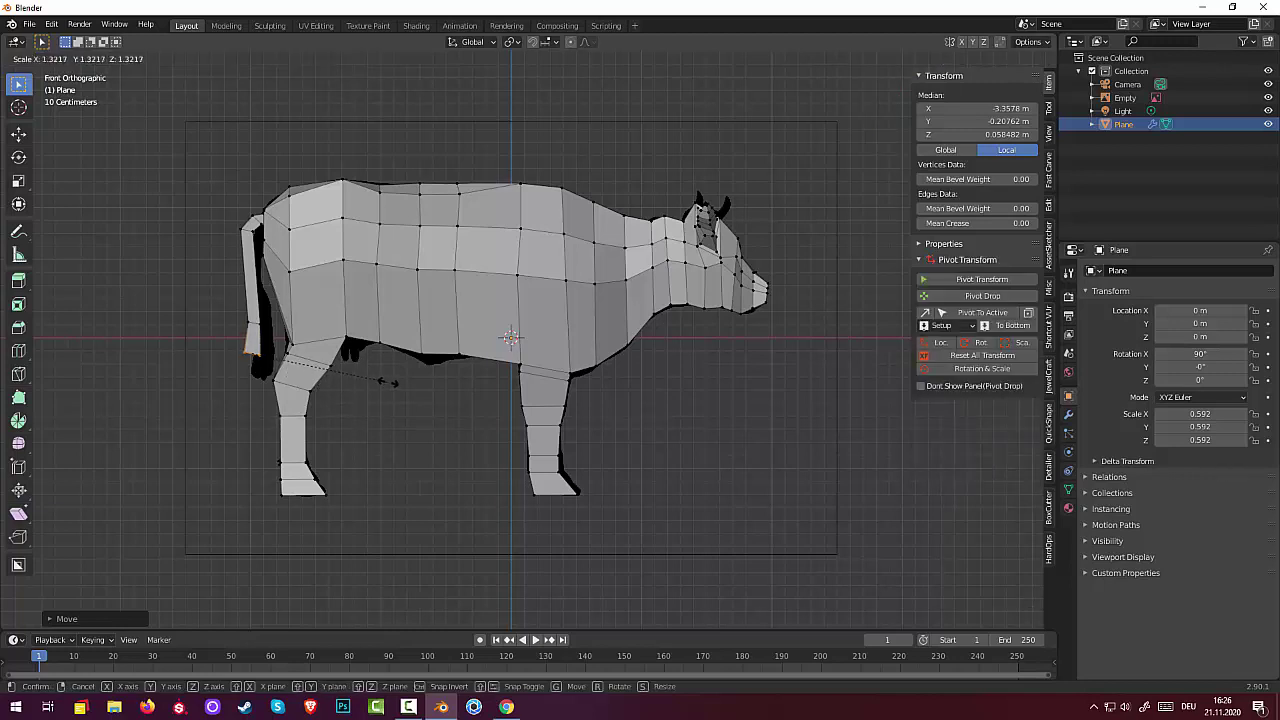
{"action": "left_click", "coordinate": [373, 382]}
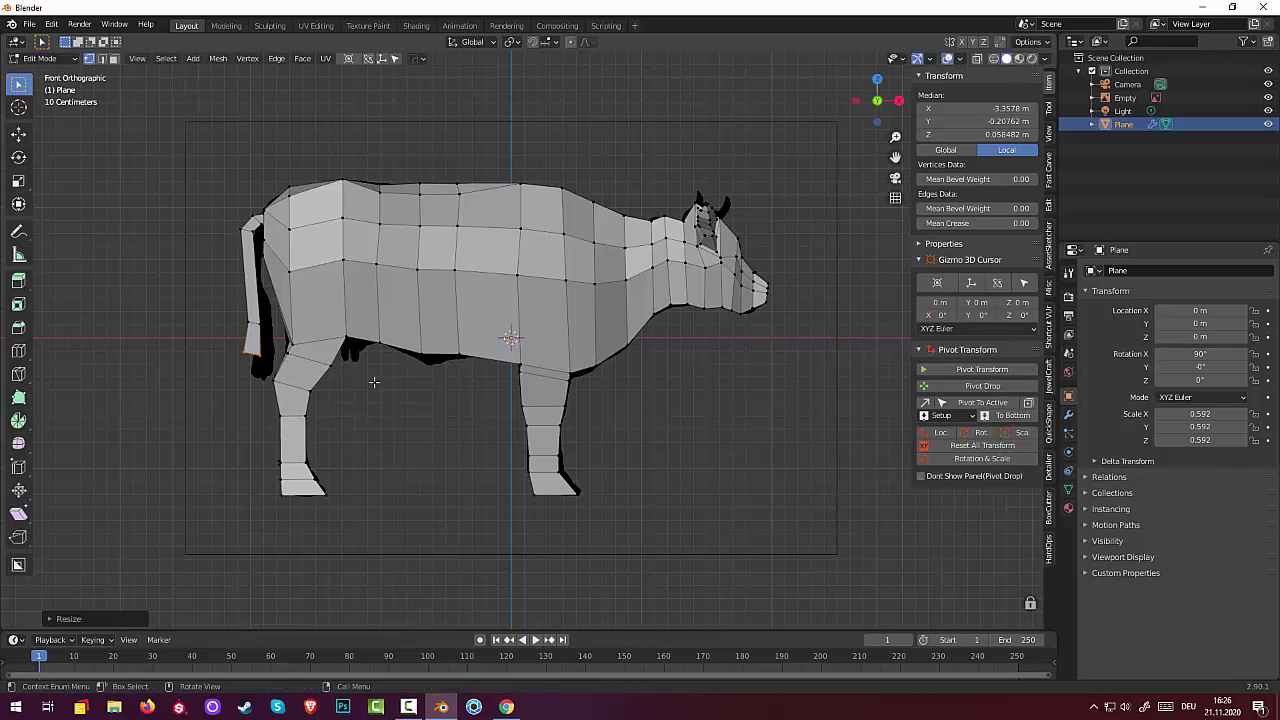
Add two more downward tail segments, narrowing the tip to about mid-leg height.
{"action": "key", "text": "e"}
{"action": "left_click", "coordinate": [262, 398]}
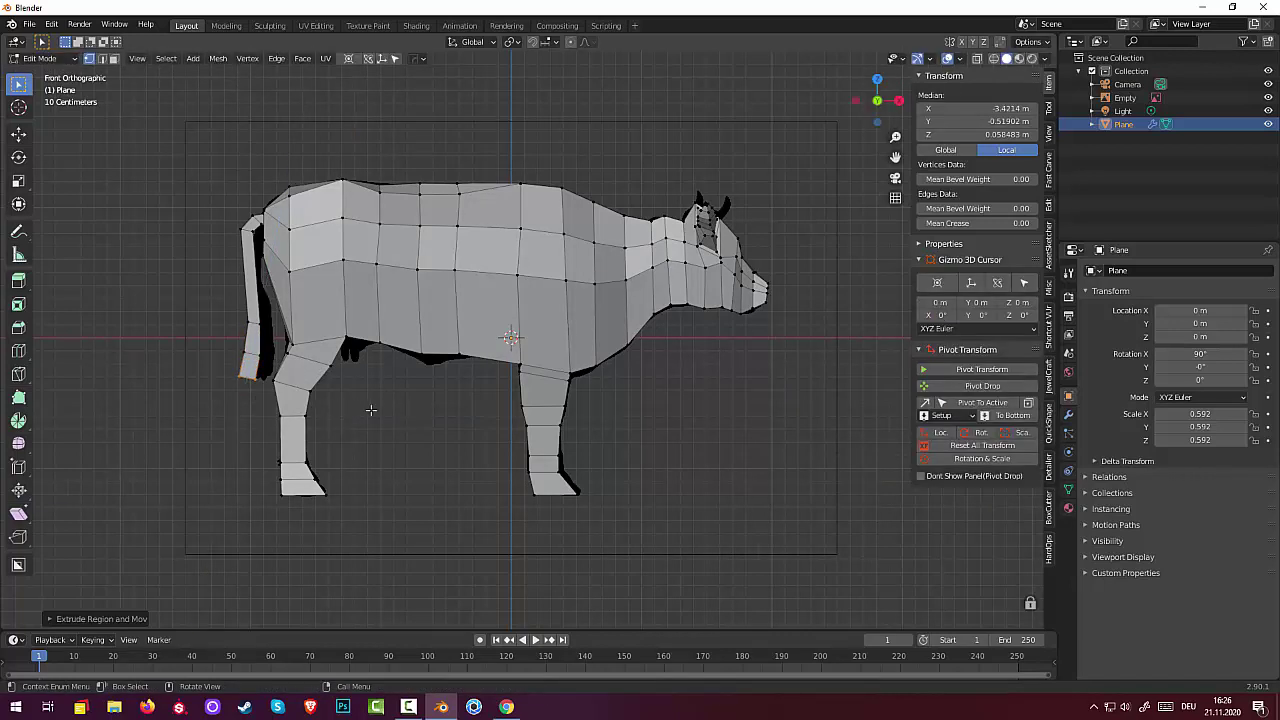
{"action": "key", "text": "g"}
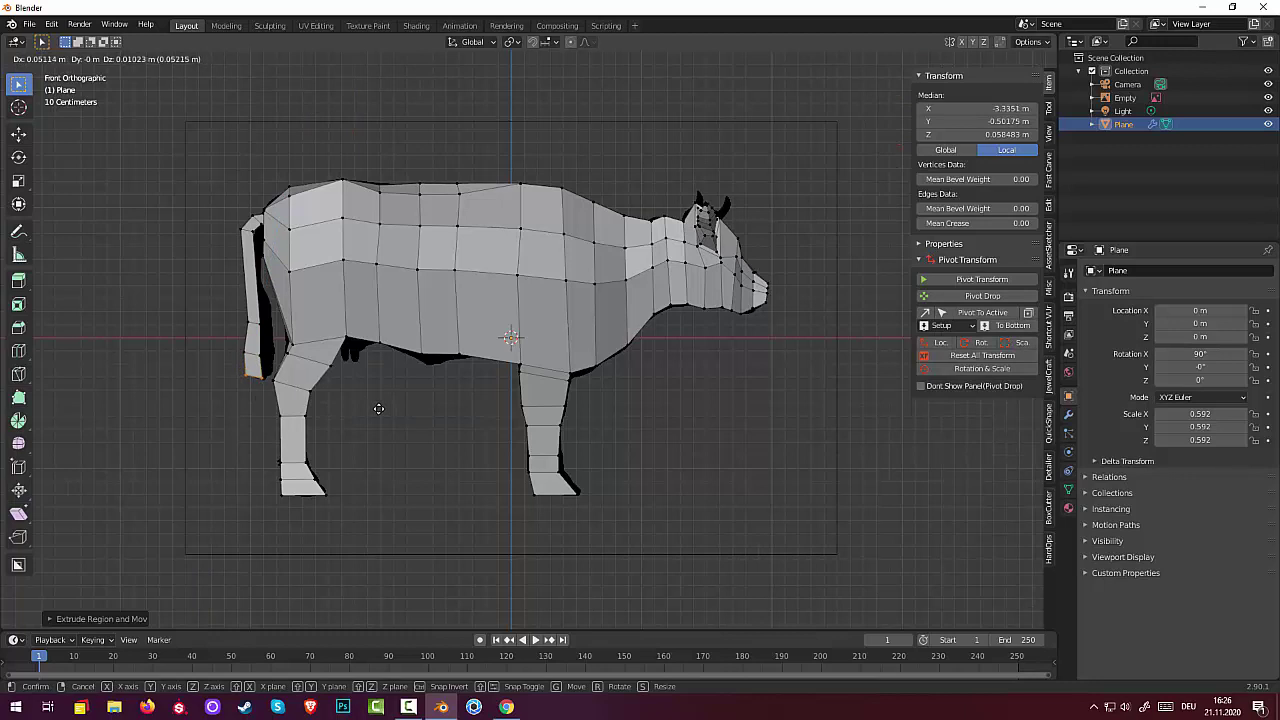
{"action": "left_click", "coordinate": [378, 409]}
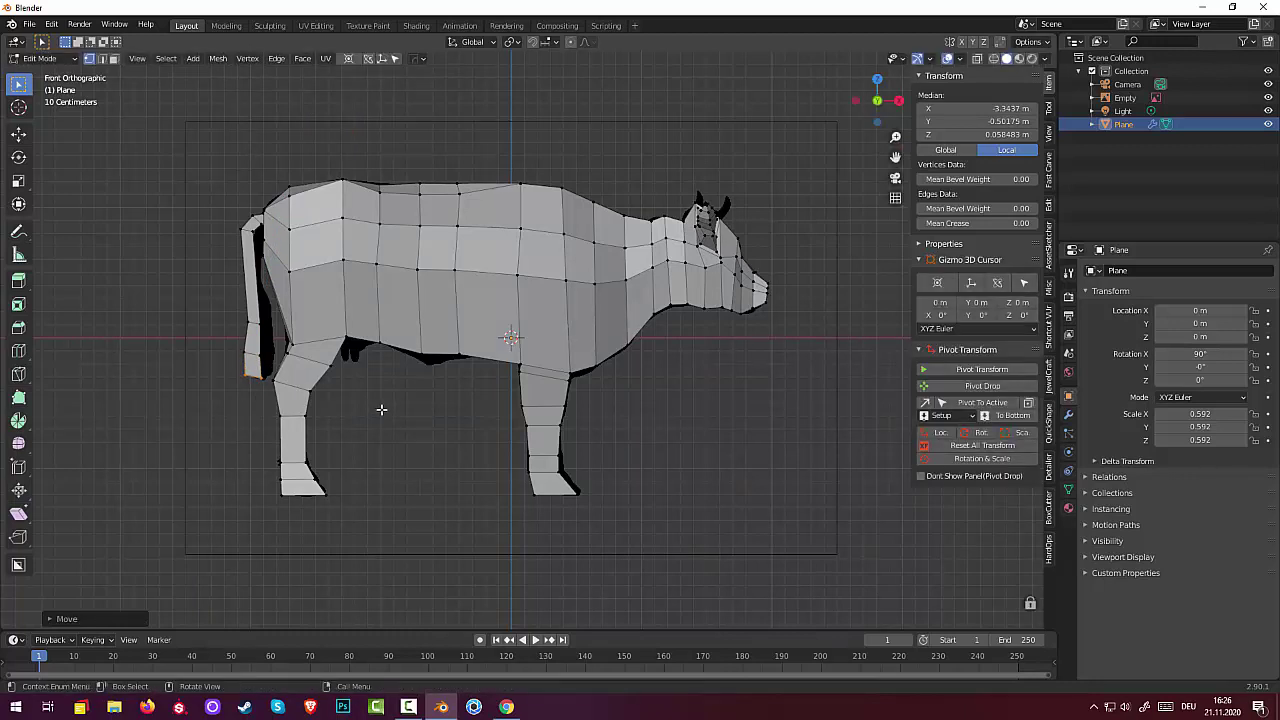
{"action": "key", "text": "s"}
{"action": "left_click", "coordinate": [405, 415]}
{"action": "key", "text": "e"}
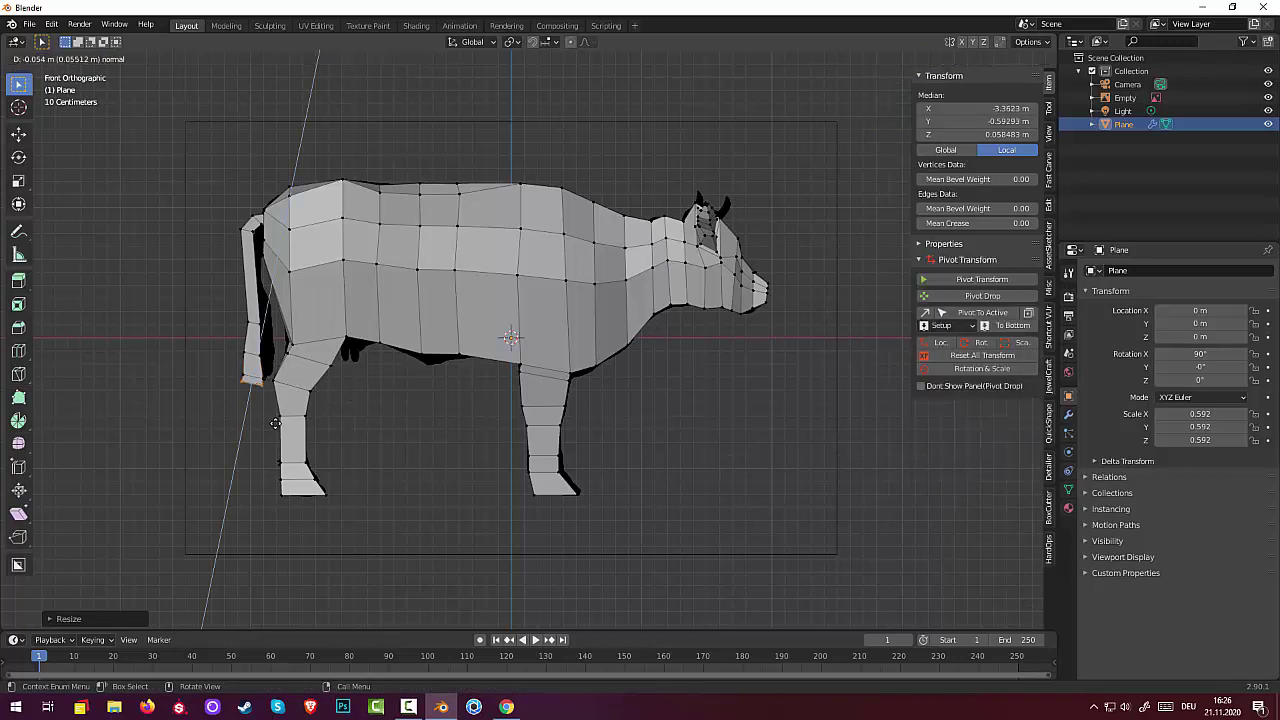
{"action": "left_click", "coordinate": [277, 428]}
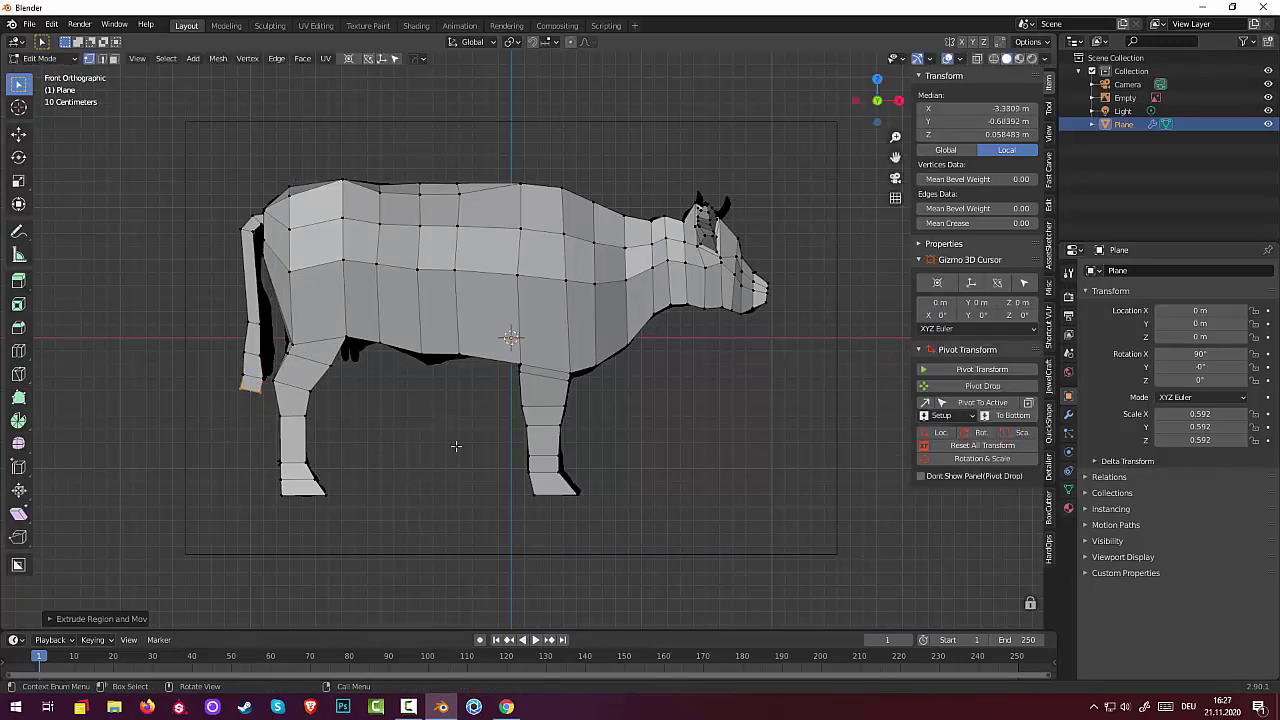
{"action": "key", "text": "s"}
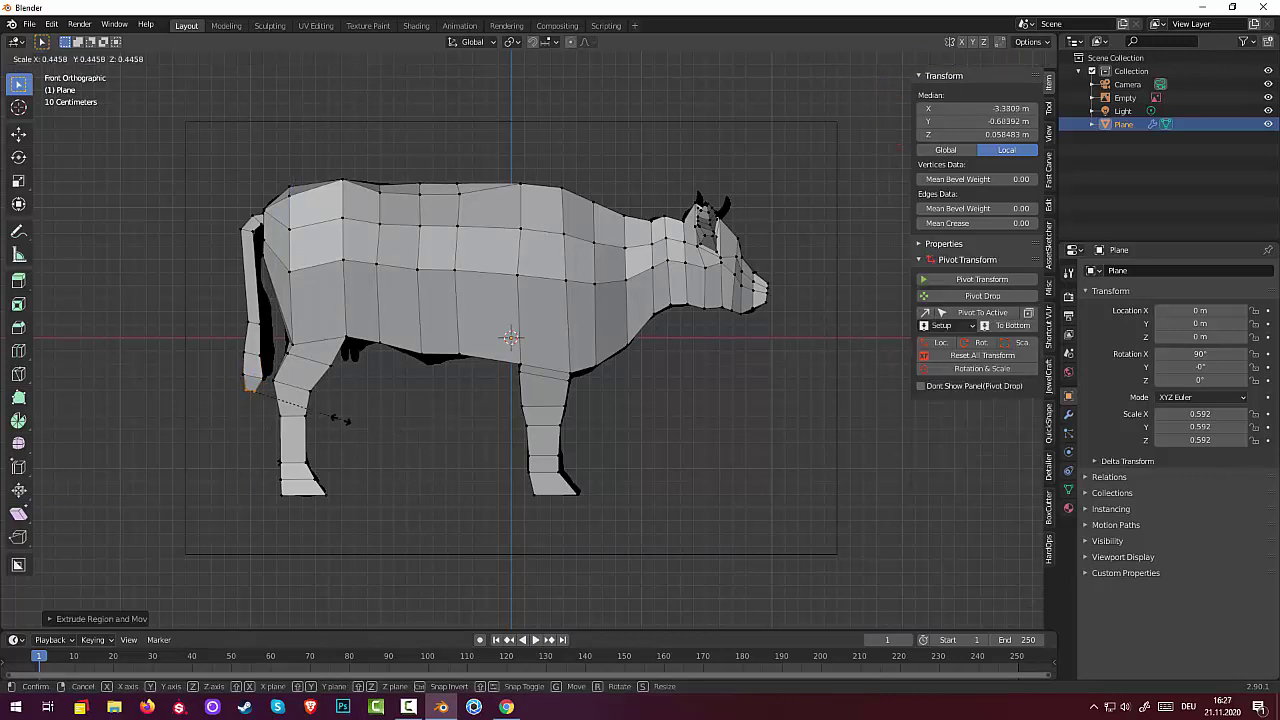
{"action": "left_click", "coordinate": [341, 421]}
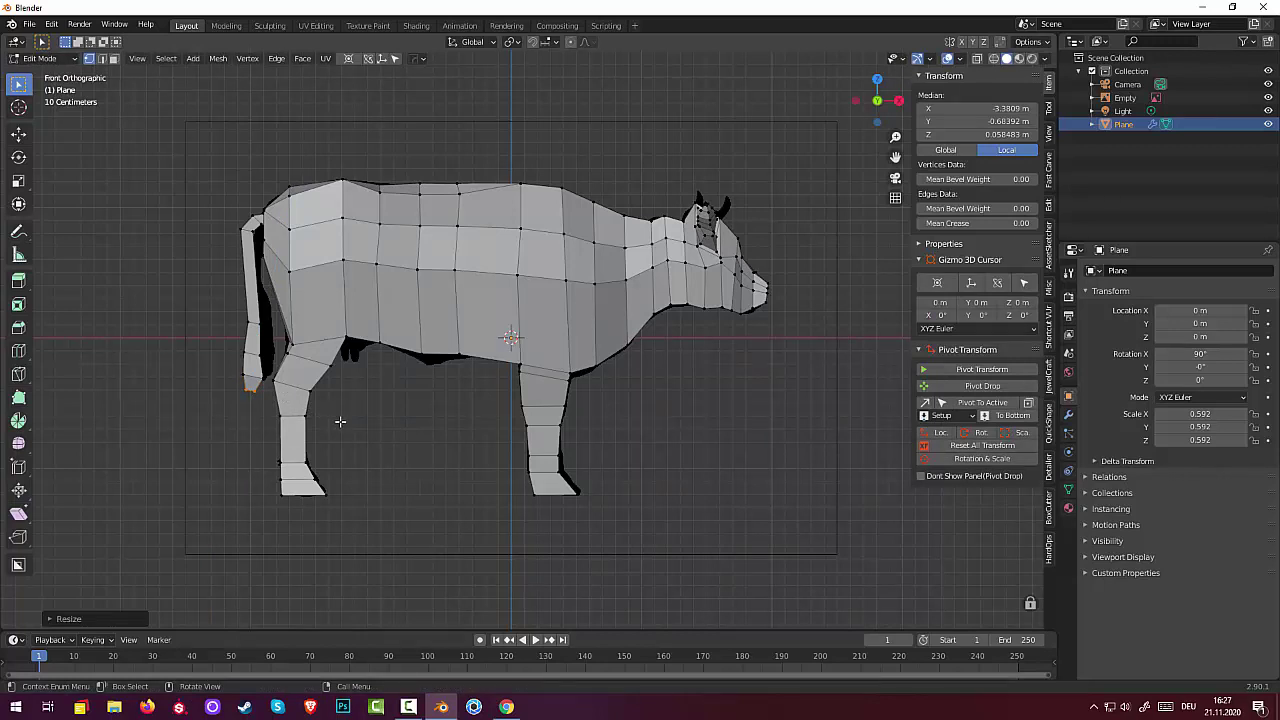
{"action": "key", "text": "g"}
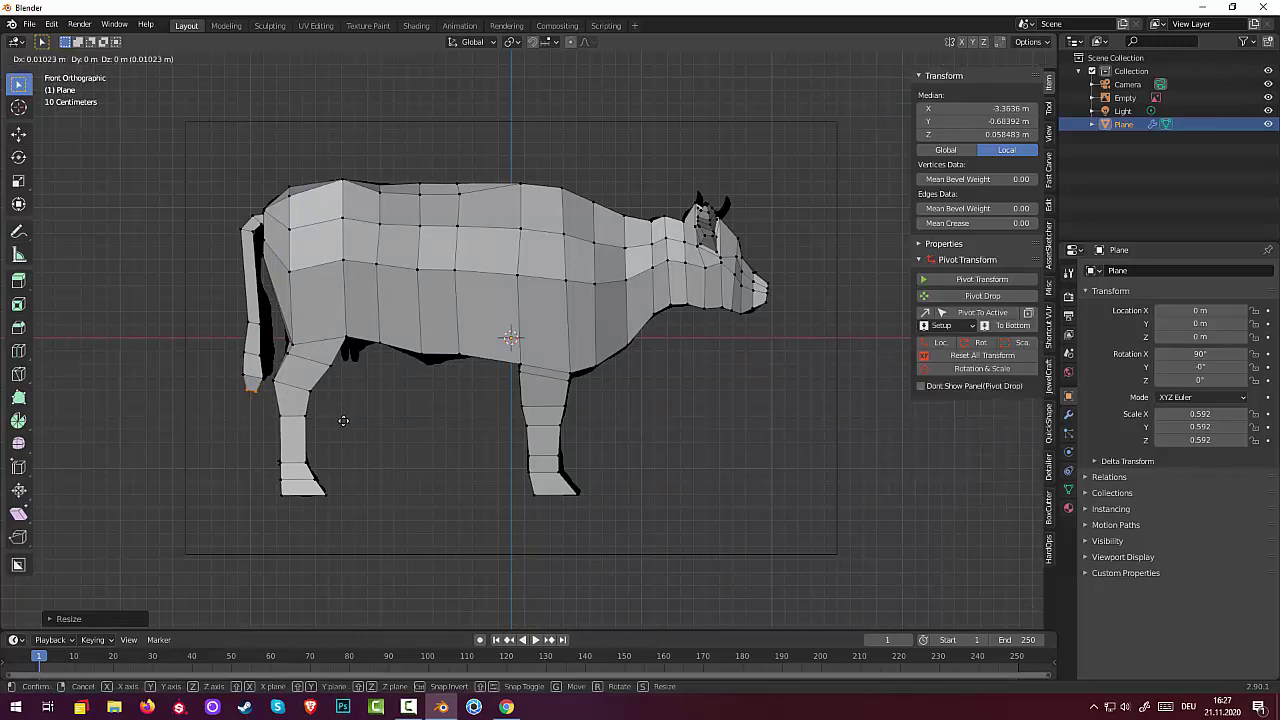
{"action": "left_click", "coordinate": [371, 447]}
Raise a vertex on the cow's rear to reshape the hindquarters.
{"action": "left_click", "coordinate": [371, 447]}
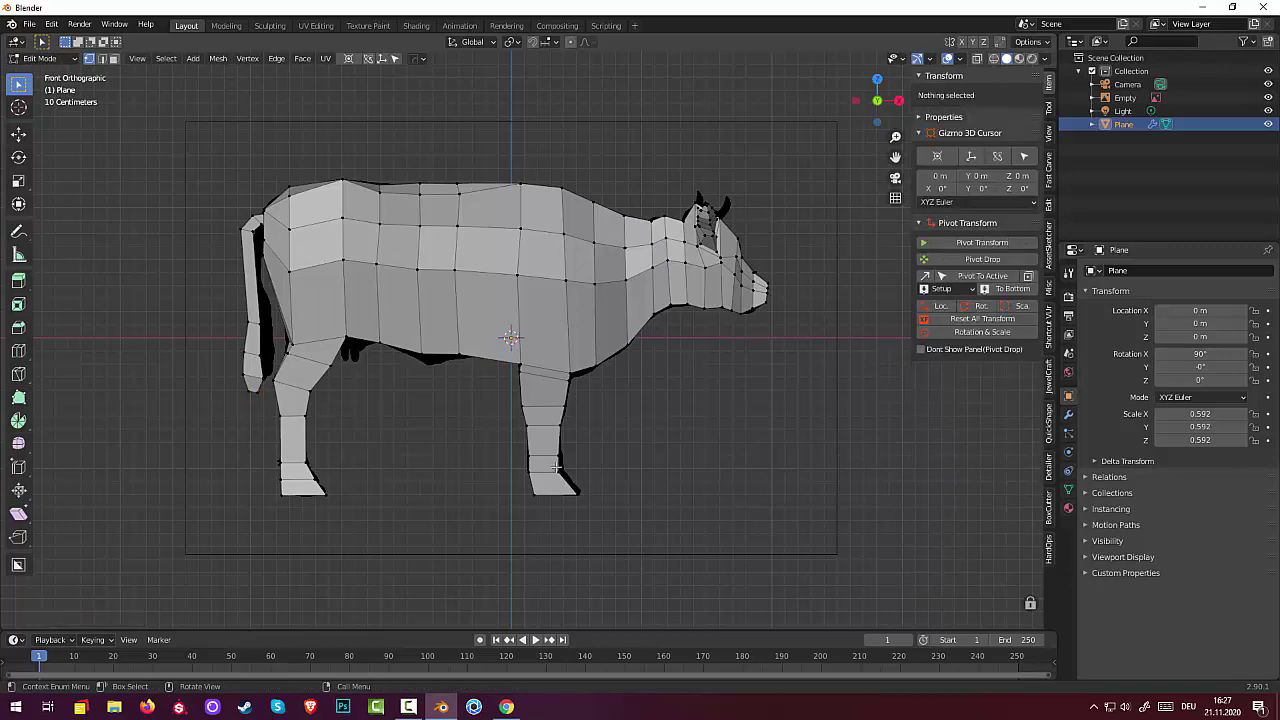
{"action": "mouse_move", "coordinate": [371, 447]}
{"action": "middle_mouse_down"}
{"action": "mouse_move", "coordinate": [417, 481]}
{"action": "mouse_move", "coordinate": [360, 460]}
{"action": "mouse_move", "coordinate": [266, 463]}
{"action": "mouse_move", "coordinate": [237, 480]}
{"action": "mouse_move", "coordinate": [261, 498]}
{"action": "mouse_move", "coordinate": [449, 494]}
{"action": "mouse_move", "coordinate": [657, 437]}
{"action": "mouse_move", "coordinate": [651, 464]}
{"action": "mouse_move", "coordinate": [571, 486]}
{"action": "mouse_move", "coordinate": [609, 457]}
{"action": "mouse_move", "coordinate": [583, 468]}
{"action": "mouse_move", "coordinate": [494, 413]}
{"action": "mouse_move", "coordinate": [471, 423]}
{"action": "mouse_move", "coordinate": [694, 437]}
{"action": "mouse_move", "coordinate": [756, 427]}
{"action": "mouse_move", "coordinate": [617, 411]}
{"action": "middle_mouse_up"}
{"action": "left_click", "coordinate": [505, 407]}
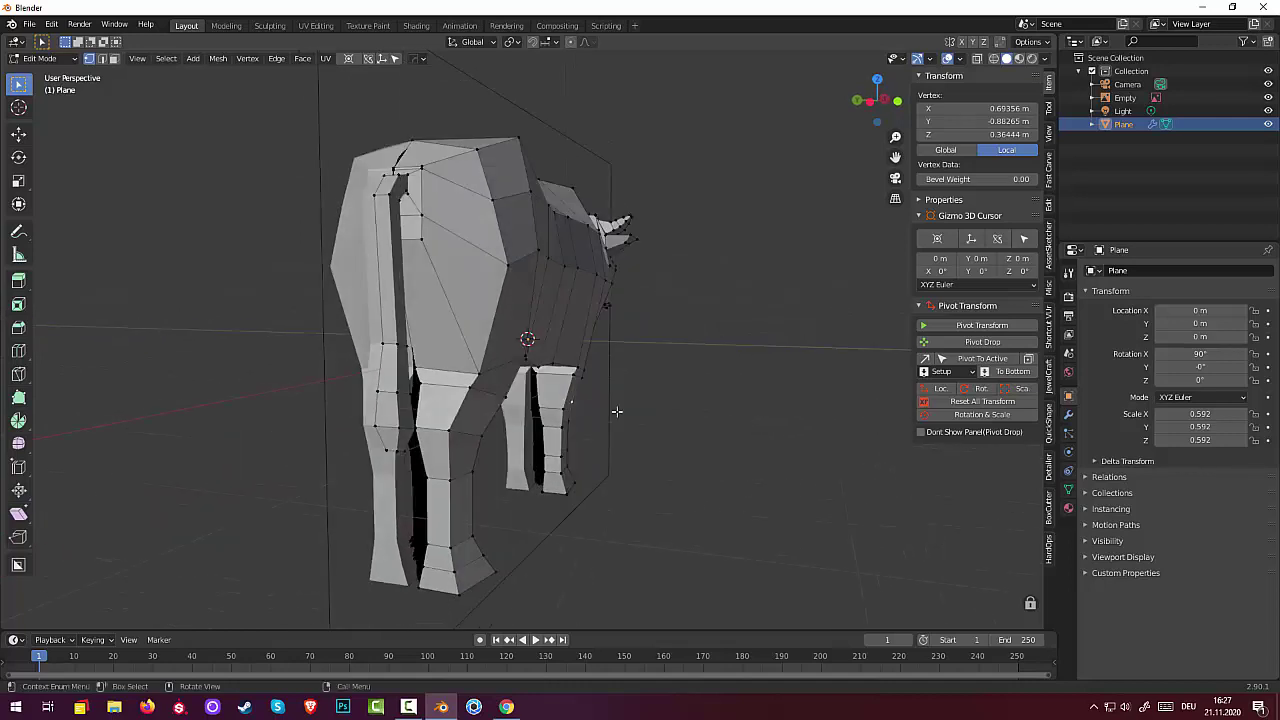
{"action": "left_click", "coordinate": [481, 374]}
{"action": "middle_click_drag", "start_coordinate": [481, 374], "coordinate": [647, 446]}
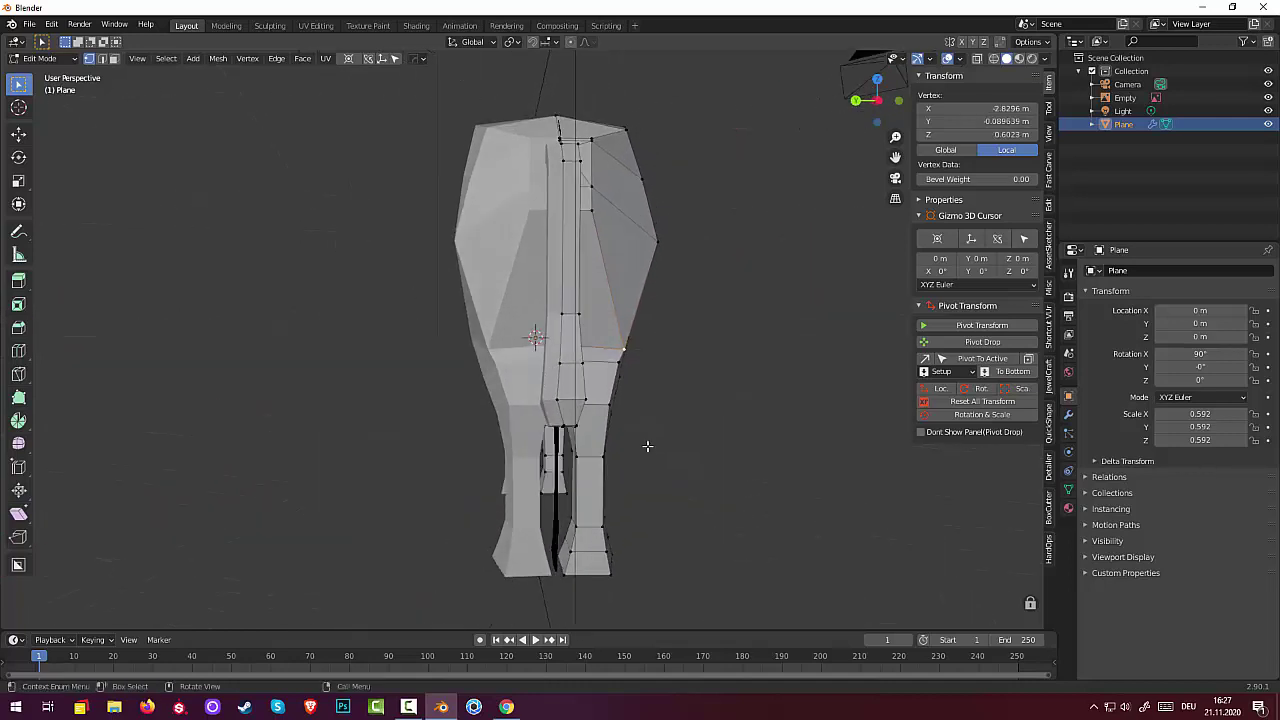
{"action": "key", "text": "g"}
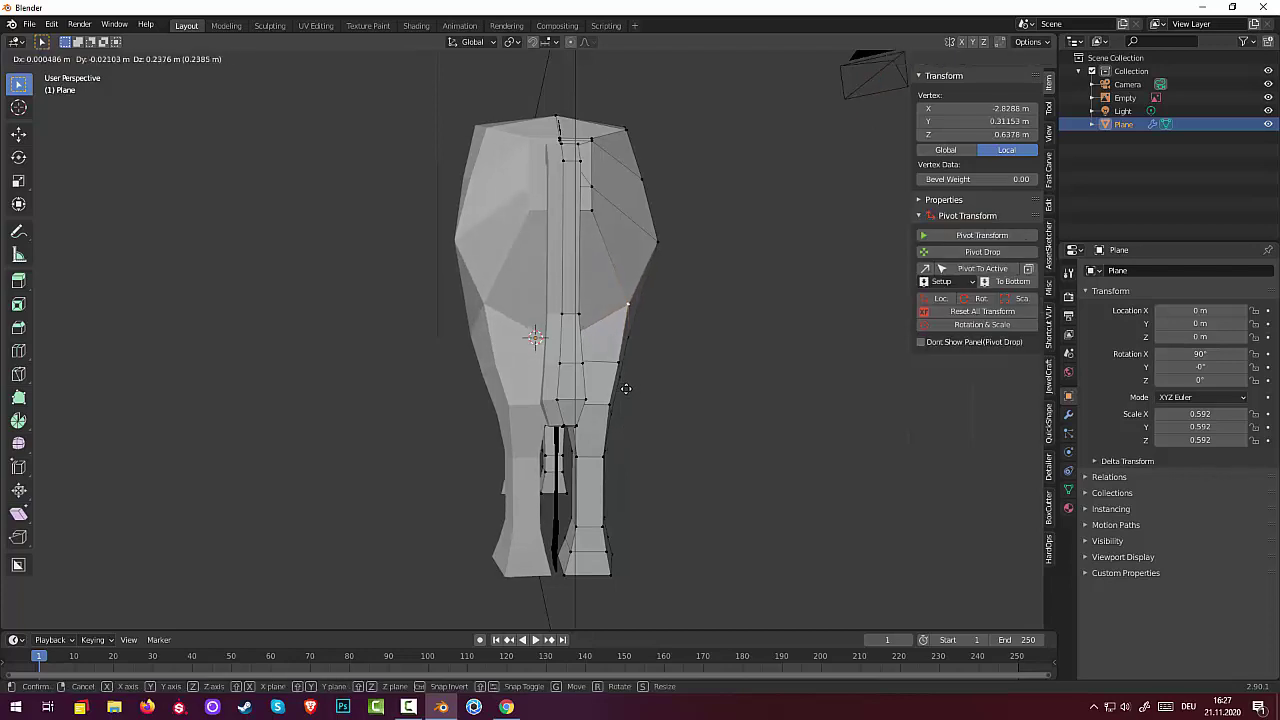
{"action": "left_click", "coordinate": [640, 400]}
Inspect the back shape from three-quarter, rear and side views, leaving a trial vertex move cancelled.
{"action": "left_click", "coordinate": [673, 438]}
{"action": "mouse_move", "coordinate": [673, 438]}
{"action": "middle_mouse_down"}
{"action": "mouse_move", "coordinate": [533, 462]}
{"action": "mouse_move", "coordinate": [322, 267]}
{"action": "middle_mouse_up"}
{"action": "mouse_move", "coordinate": [412, 294]}
{"action": "middle_mouse_down"}
{"action": "mouse_move", "coordinate": [515, 384]}
{"action": "mouse_move", "coordinate": [457, 447]}
{"action": "middle_mouse_up"}
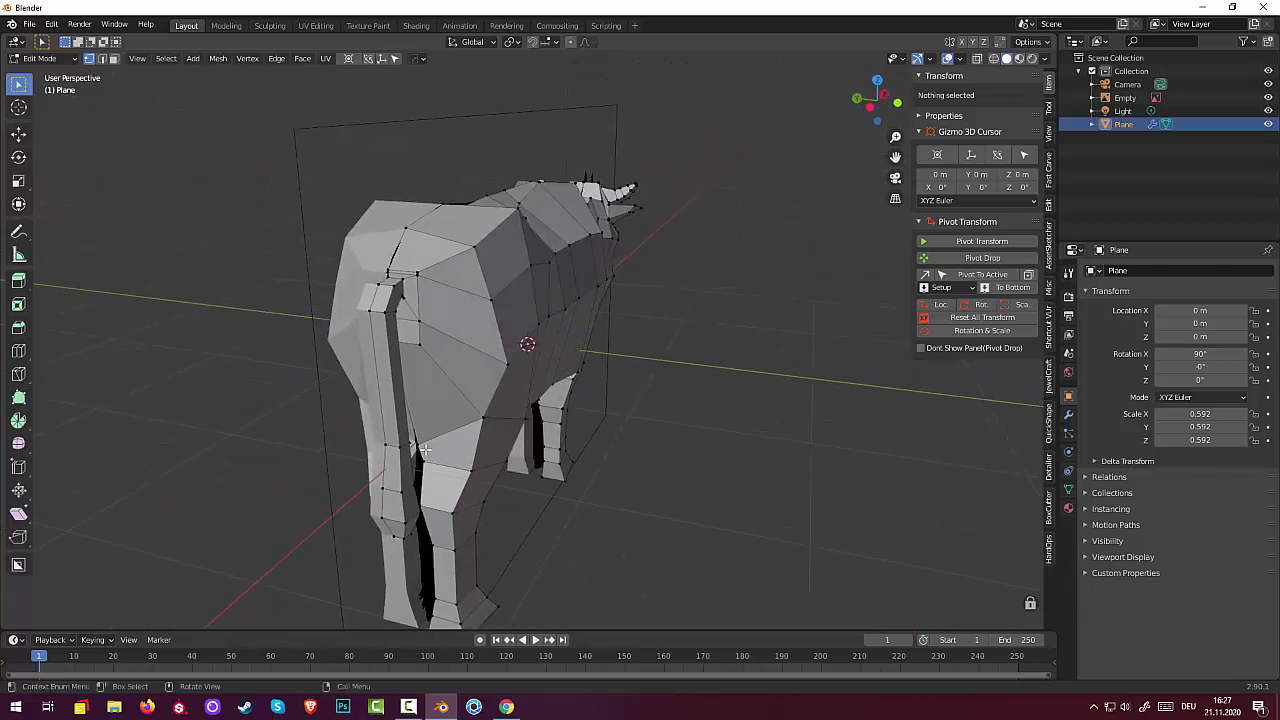
{"action": "left_click", "coordinate": [427, 443]}
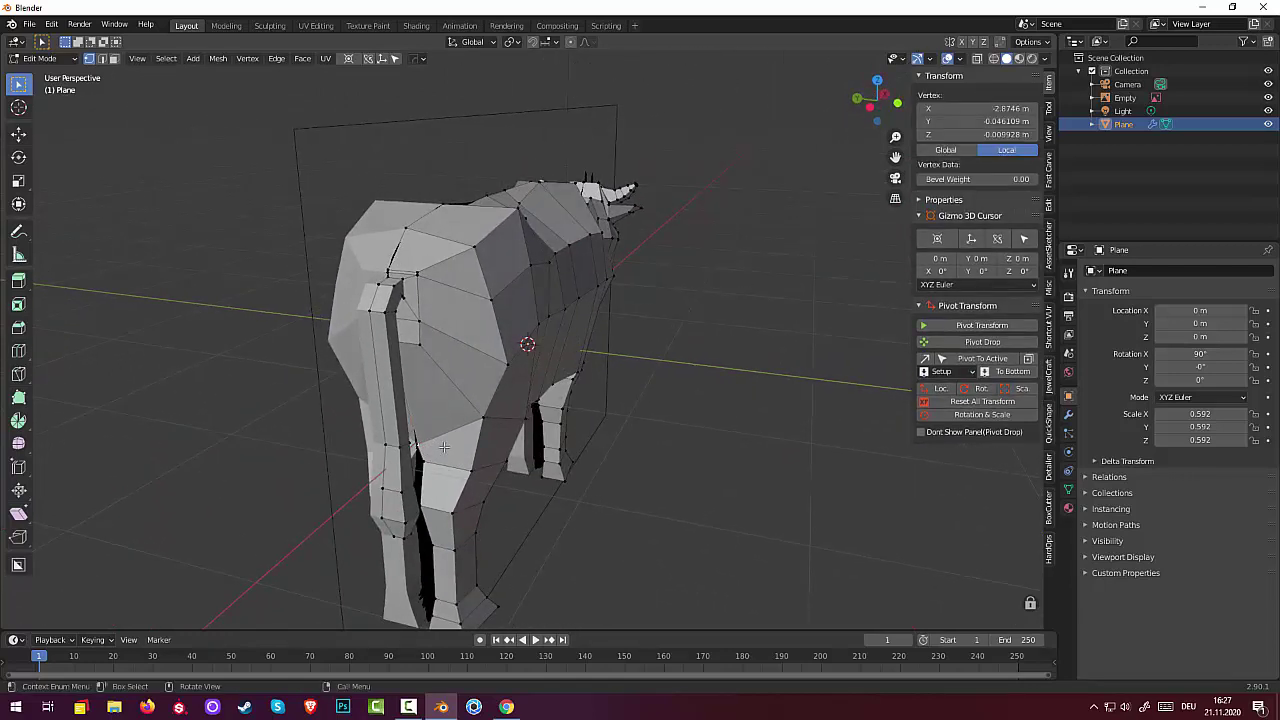
{"action": "key", "text": "g"}
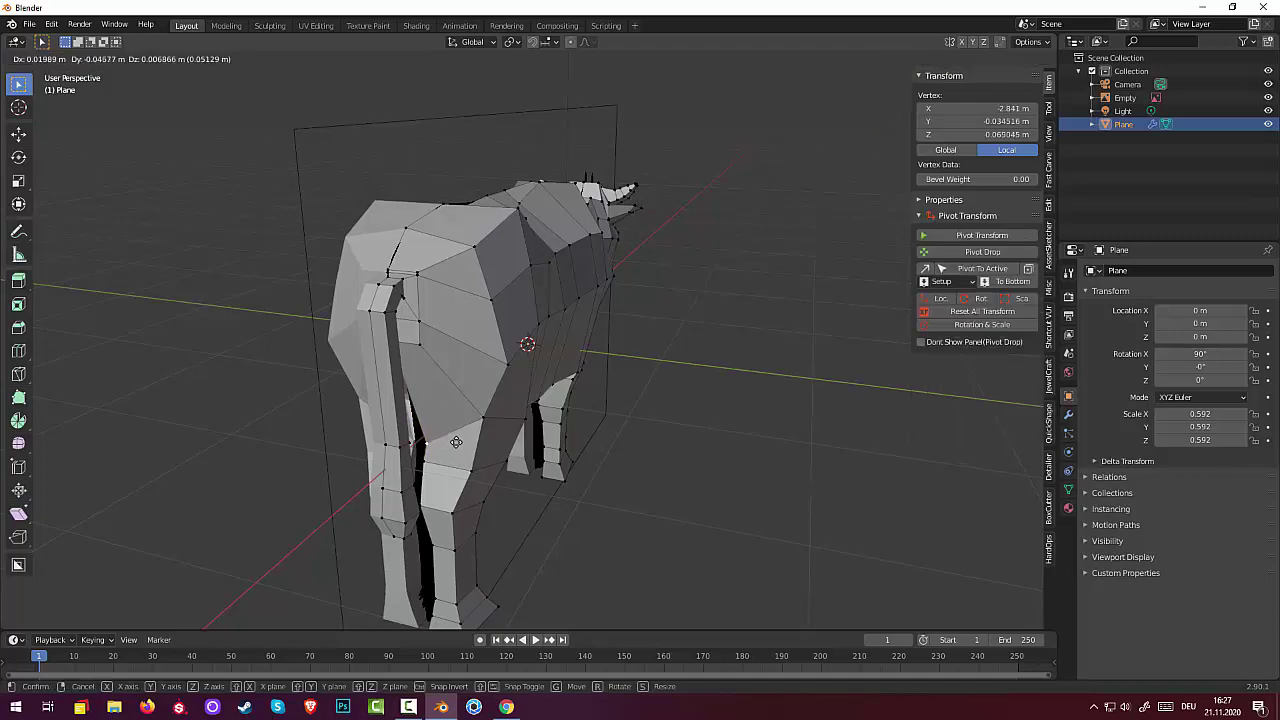
{"action": "right_click", "coordinate": [453, 442]}
{"action": "key", "text": "alt+a"}
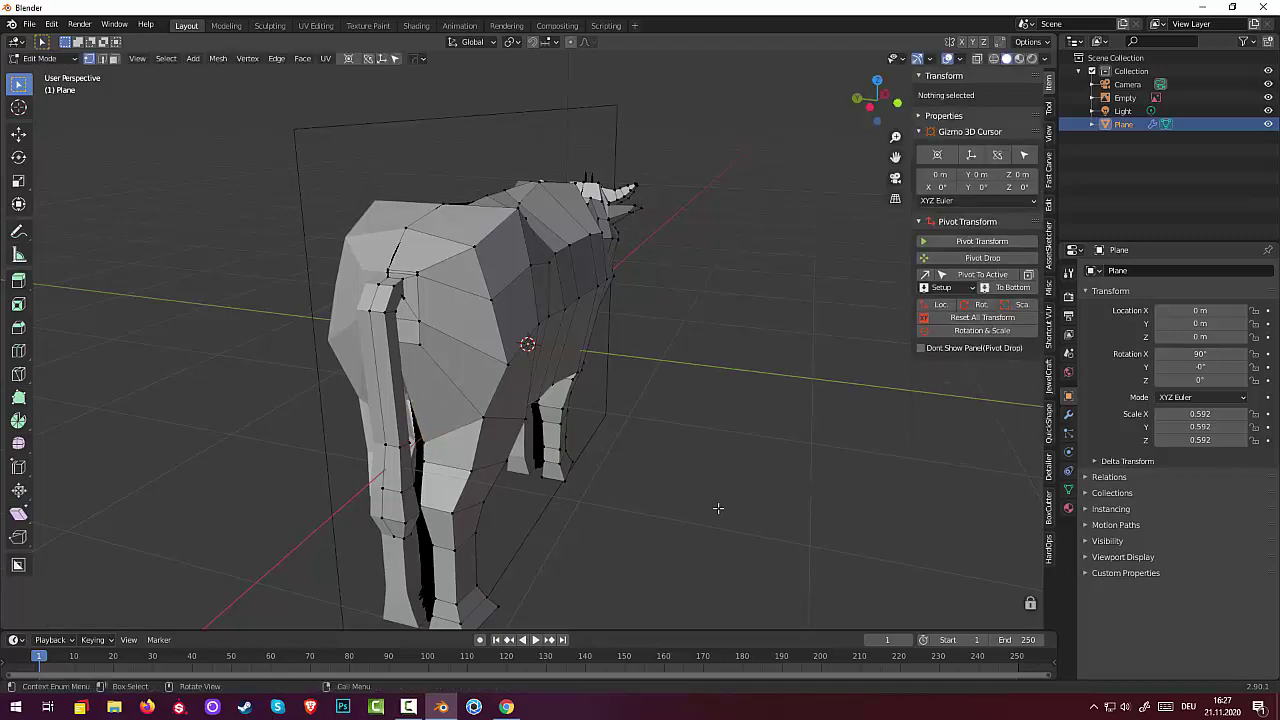
{"action": "mouse_move", "coordinate": [600, 486]}
{"action": "middle_mouse_down"}
{"action": "mouse_move", "coordinate": [443, 474]}
{"action": "mouse_move", "coordinate": [456, 492]}
{"action": "mouse_move", "coordinate": [606, 477]}
{"action": "mouse_move", "coordinate": [627, 463]}
{"action": "mouse_move", "coordinate": [486, 520]}
{"action": "mouse_move", "coordinate": [405, 504]}
{"action": "mouse_move", "coordinate": [371, 463]}
{"action": "mouse_move", "coordinate": [520, 507]}
{"action": "mouse_move", "coordinate": [643, 514]}
{"action": "mouse_move", "coordinate": [686, 477]}
{"action": "mouse_move", "coordinate": [638, 466]}
{"action": "mouse_move", "coordinate": [710, 435]}
{"action": "middle_mouse_up"}
{"action": "middle_click_drag", "start_coordinate": [649, 447], "coordinate": [520, 497]}
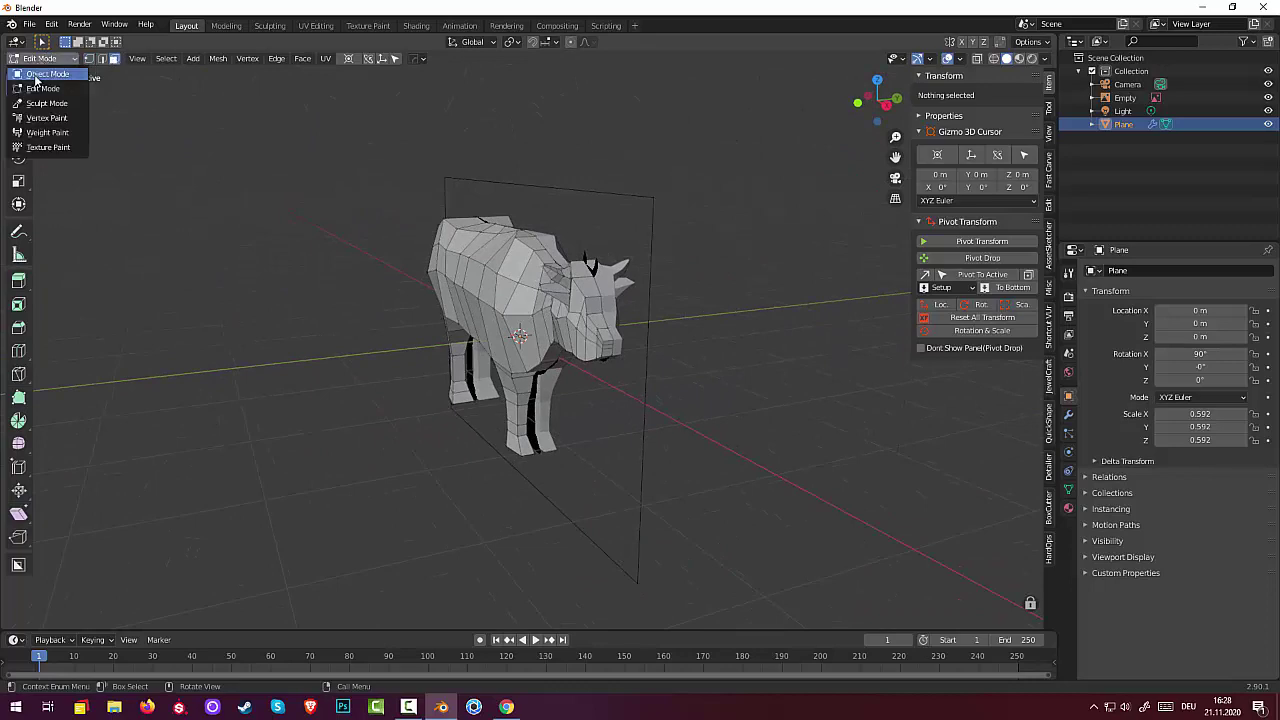
Switch the cow to Object Mode and view it from side and front angles.
{"action": "left_click", "coordinate": [38, 75]}
{"action": "mouse_move", "coordinate": [238, 301]}
{"action": "middle_mouse_down"}
{"action": "mouse_move", "coordinate": [684, 320]}
{"action": "mouse_move", "coordinate": [462, 186]}
{"action": "middle_mouse_up"}
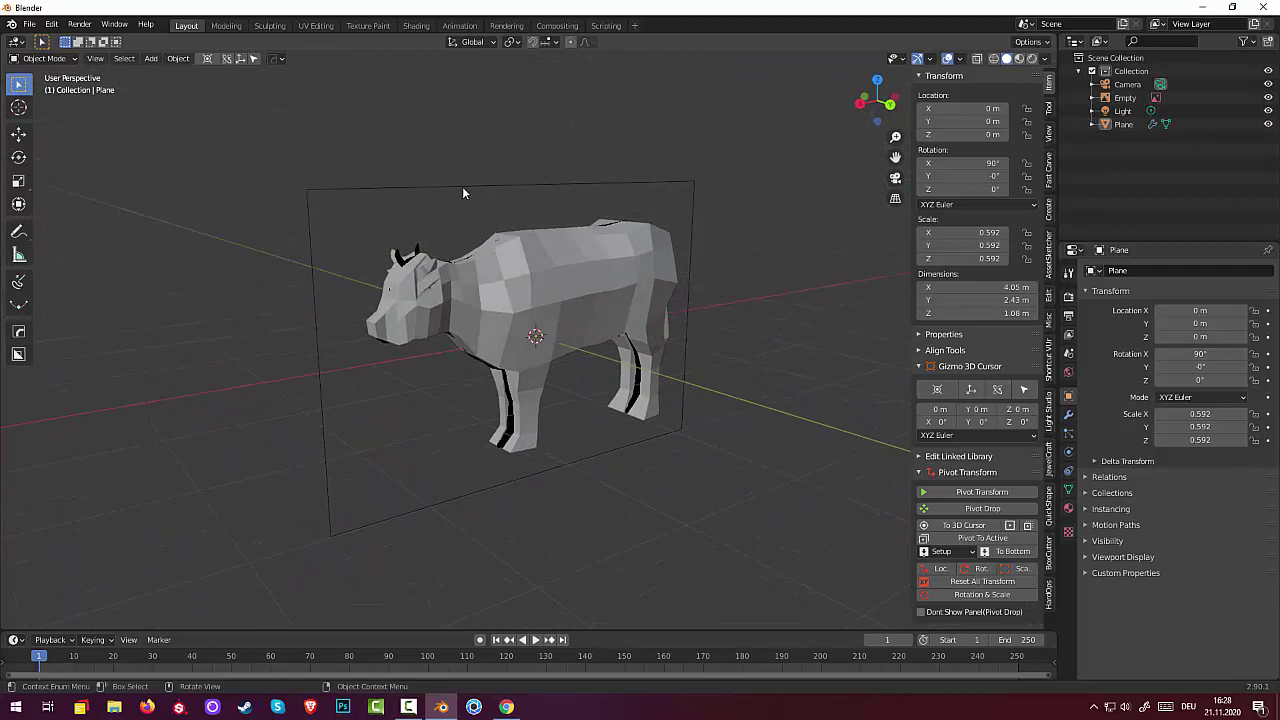
{"action": "mouse_move", "coordinate": [819, 298]}
{"action": "middle_mouse_down"}
{"action": "mouse_move", "coordinate": [985, 276]}
{"action": "mouse_move", "coordinate": [1028, 290]}
{"action": "mouse_move", "coordinate": [960, 334]}
{"action": "mouse_move", "coordinate": [621, 298]}
{"action": "mouse_move", "coordinate": [542, 316]}
{"action": "mouse_move", "coordinate": [289, 291]}
{"action": "mouse_move", "coordinate": [319, 266]}
{"action": "mouse_move", "coordinate": [460, 310]}
{"action": "mouse_move", "coordinate": [653, 330]}
{"action": "mouse_move", "coordinate": [545, 280]}
{"action": "mouse_move", "coordinate": [549, 316]}
{"action": "mouse_move", "coordinate": [666, 331]}
{"action": "mouse_move", "coordinate": [834, 308]}
{"action": "mouse_move", "coordinate": [640, 318]}
{"action": "mouse_move", "coordinate": [599, 342]}
{"action": "mouse_move", "coordinate": [630, 353]}
{"action": "mouse_move", "coordinate": [603, 311]}
{"action": "mouse_move", "coordinate": [543, 343]}
{"action": "mouse_move", "coordinate": [515, 342]}
{"action": "mouse_move", "coordinate": [731, 234]}
{"action": "mouse_move", "coordinate": [671, 324]}
{"action": "mouse_move", "coordinate": [587, 384]}
{"action": "mouse_move", "coordinate": [469, 394]}
{"action": "mouse_move", "coordinate": [398, 256]}
{"action": "mouse_move", "coordinate": [433, 226]}
{"action": "mouse_move", "coordinate": [528, 232]}
{"action": "middle_mouse_up"}
{"action": "mouse_move", "coordinate": [493, 311]}
{"action": "middle_mouse_down"}
{"action": "mouse_move", "coordinate": [628, 316]}
{"action": "mouse_move", "coordinate": [603, 316]}
{"action": "middle_mouse_up"}
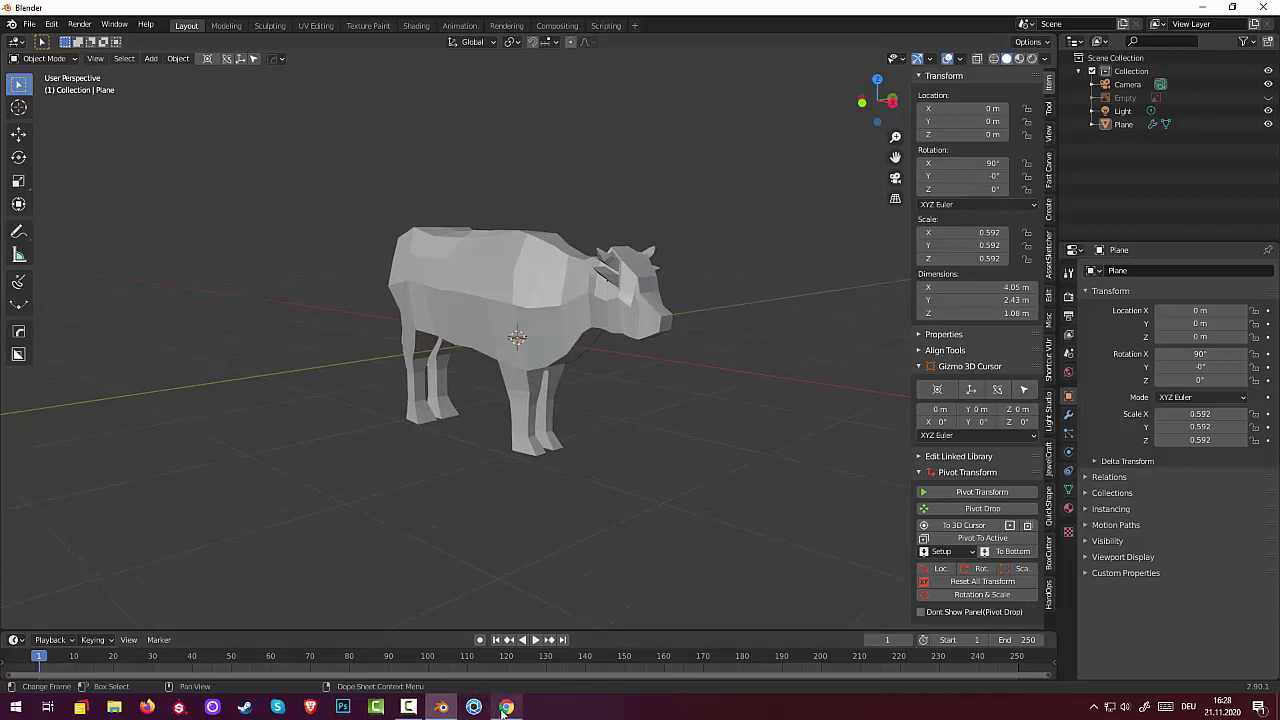